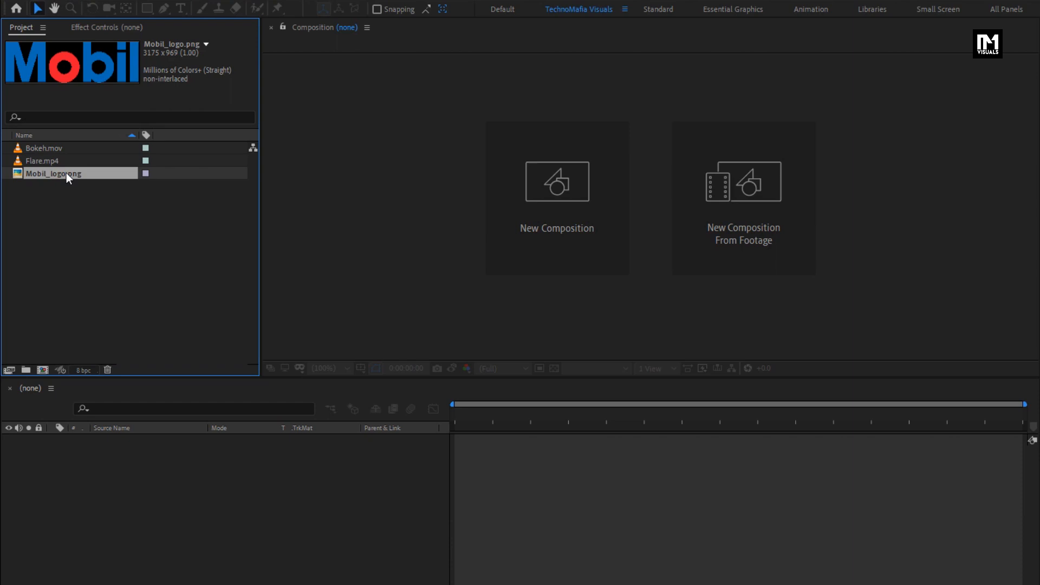
- Create a 1920 x 1080 composition named GLossy_logo with a duration of 6 seconds
{"action": "key", "text": "ctrl+n"}
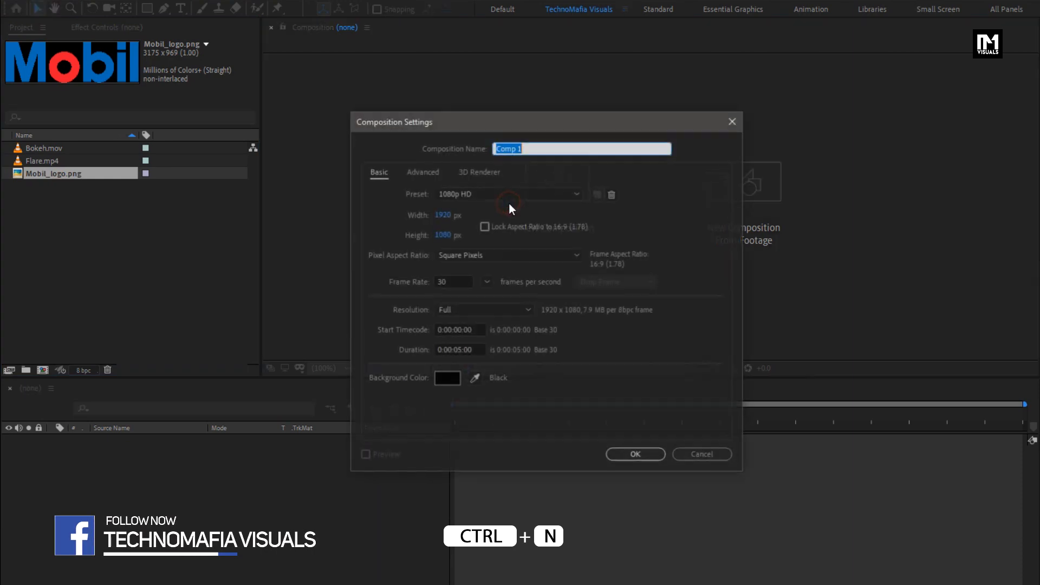
{"action": "type", "text": "GLossy"}
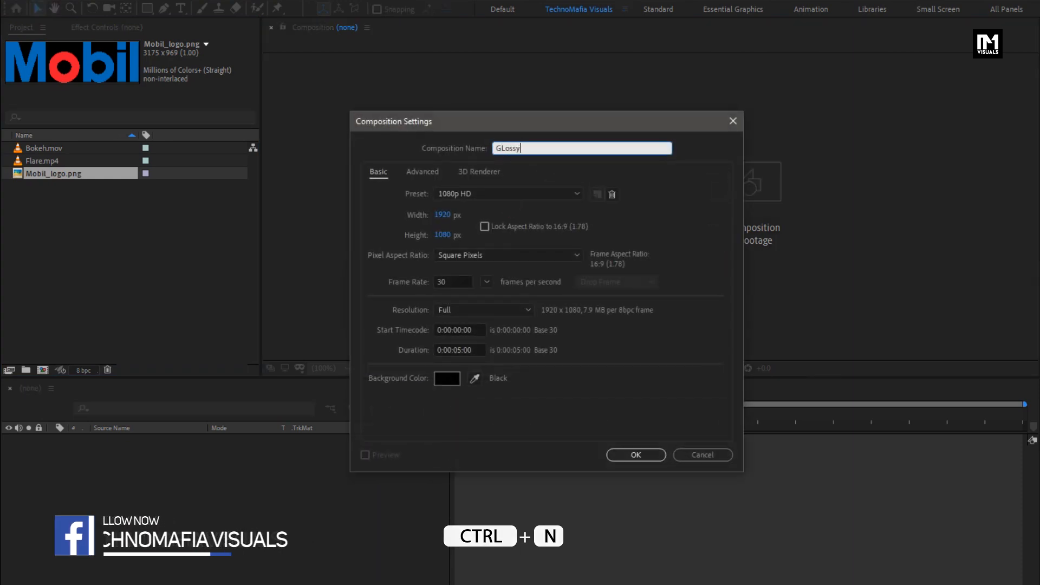
{"action": "type", "text": "_logo"}
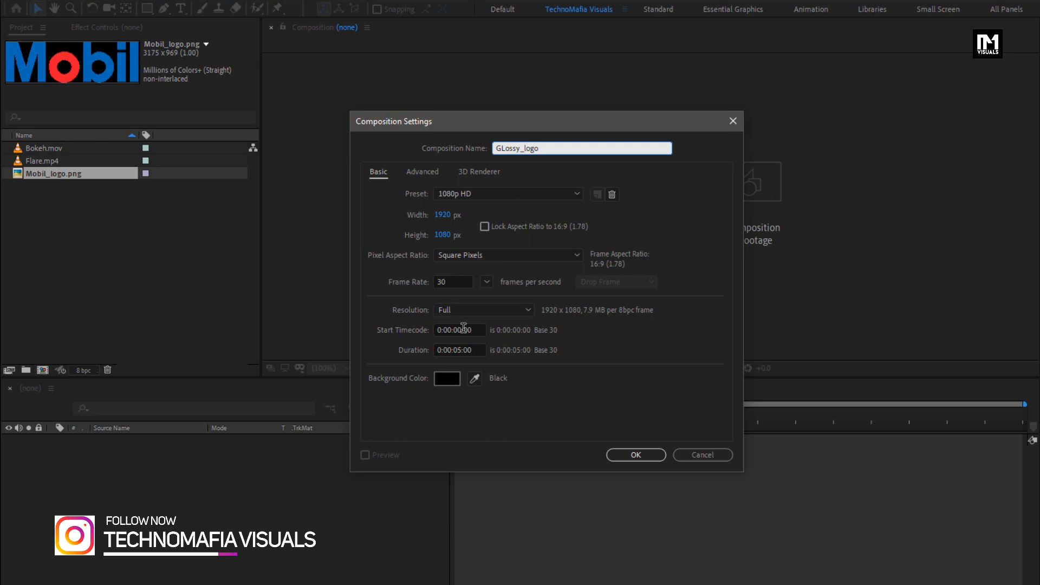
{"action": "left_click", "coordinate": [463, 349]}
{"action": "key", "text": "BackSpace"}
{"action": "type", "text": "6"}
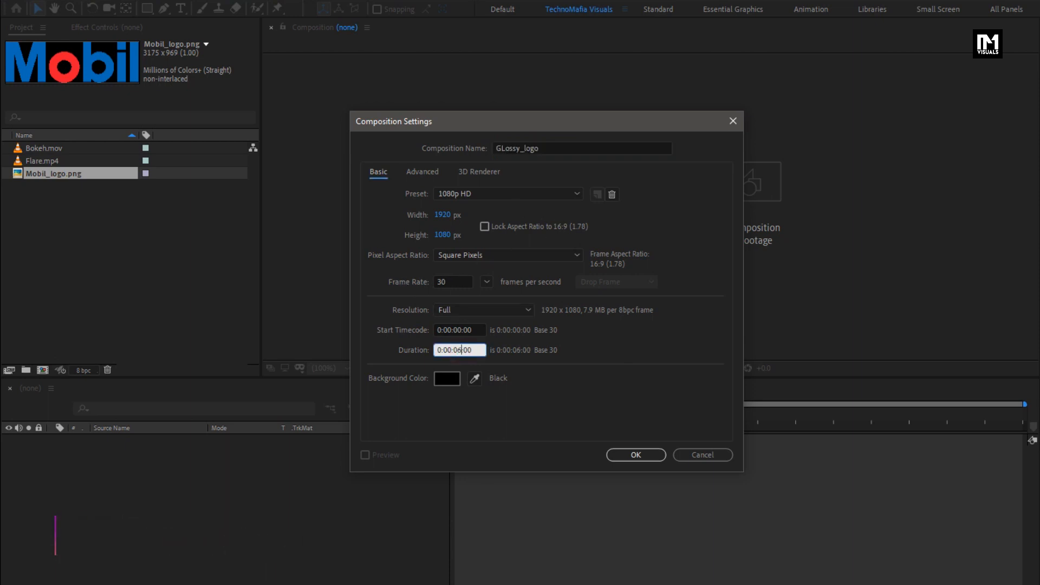
{"action": "left_click", "coordinate": [616, 454]}
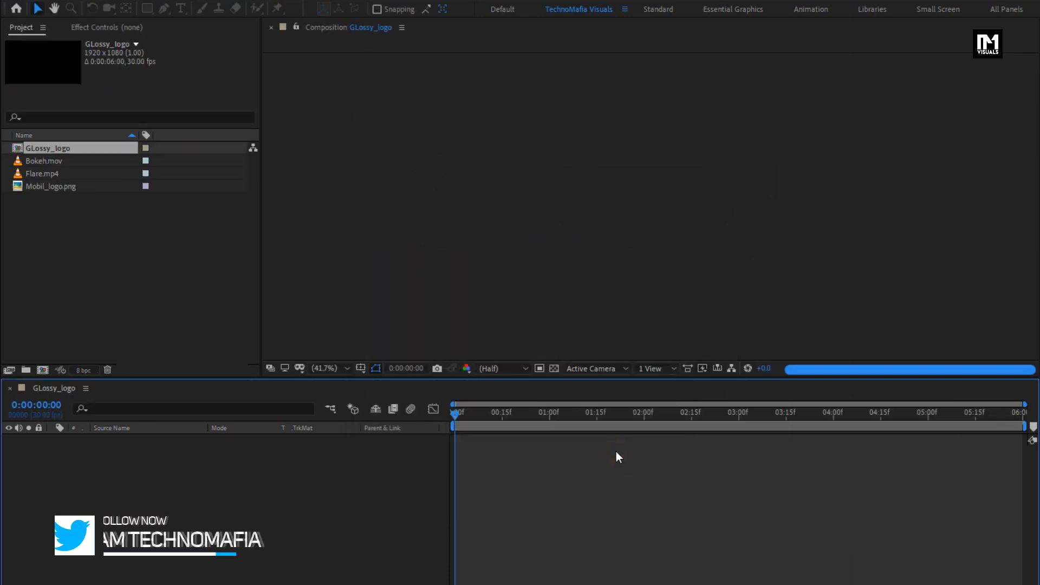
- Add a black composition-sized solid layer named Noise
{"action": "right_click", "coordinate": [179, 470]}
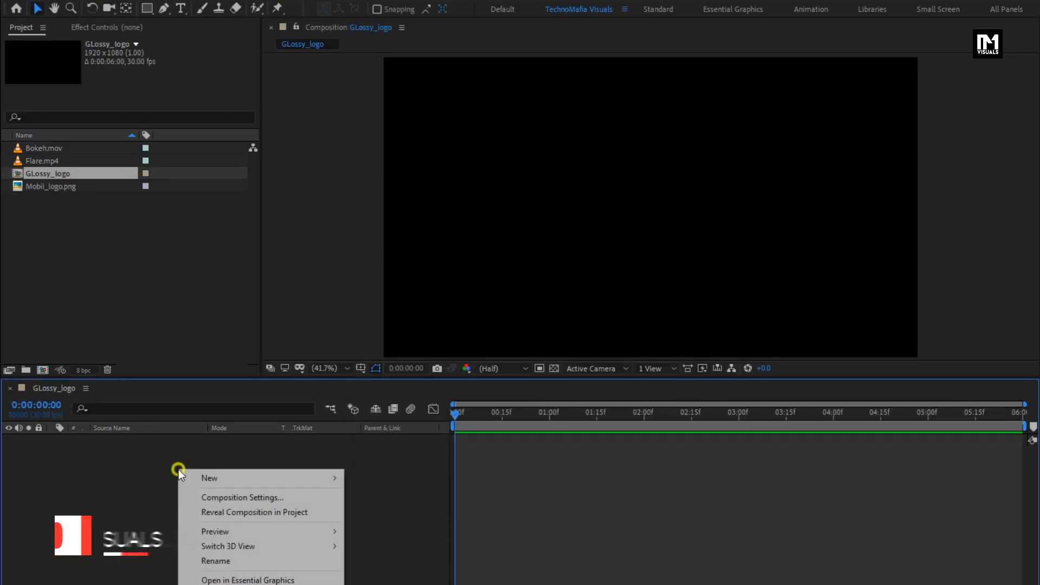
{"action": "mouse_move", "coordinate": [292, 478]}
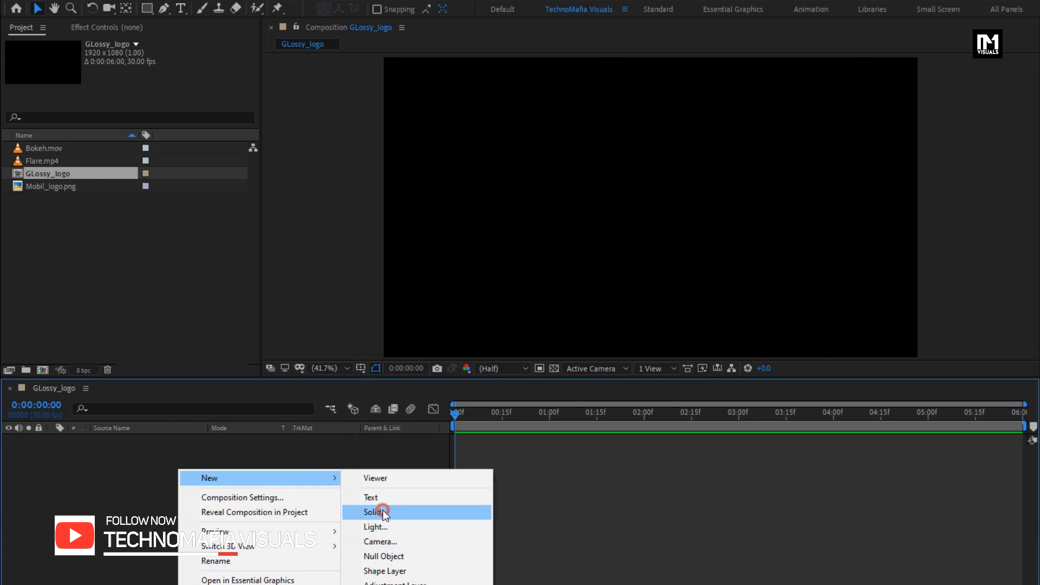
{"action": "left_click", "coordinate": [383, 509]}
{"action": "type", "text": "Noise"}
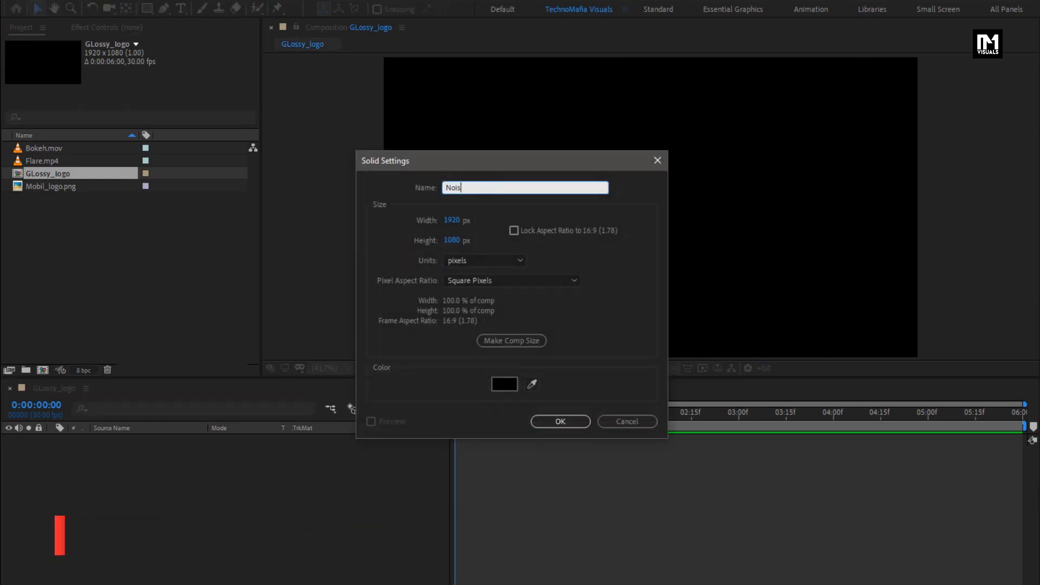
{"action": "left_click", "coordinate": [546, 427]}
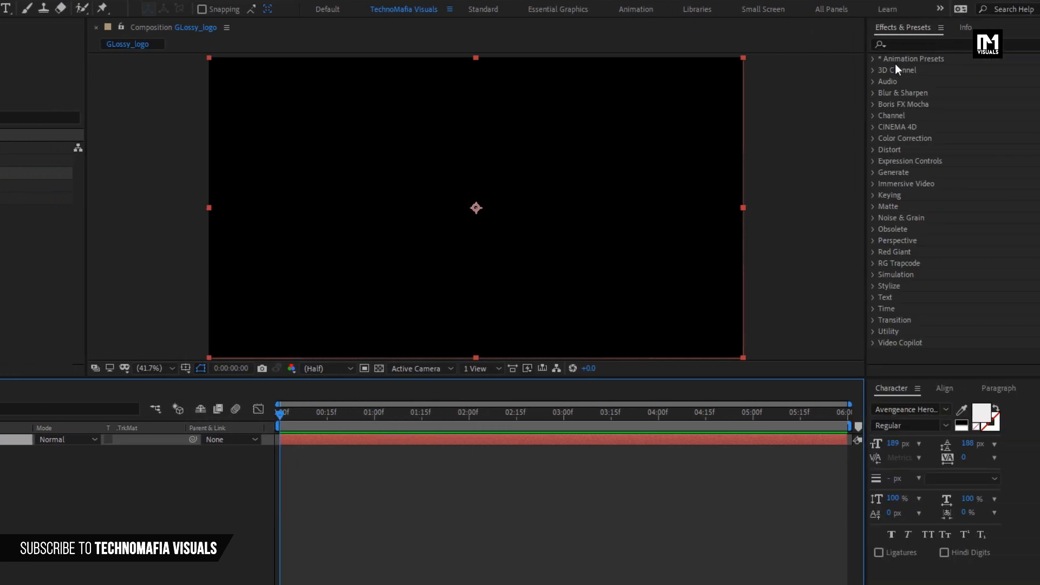
- Find the Fractal Noise effect and apply it to the Noise solid
{"action": "left_click", "coordinate": [1029, 44]}
{"action": "type", "text": "fract"}
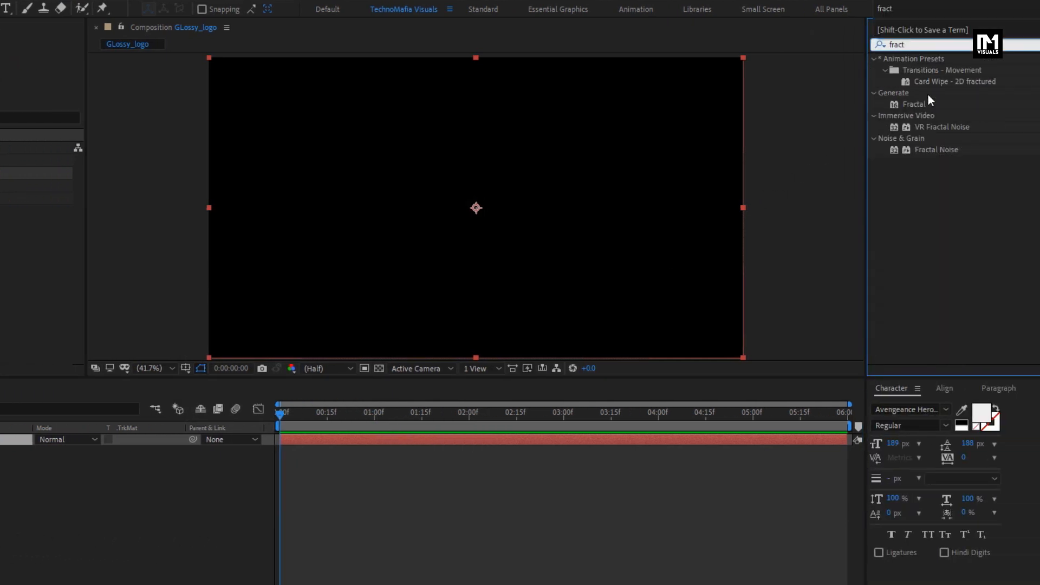
{"action": "left_click_drag", "start_coordinate": [945, 149], "coordinate": [500, 205]}
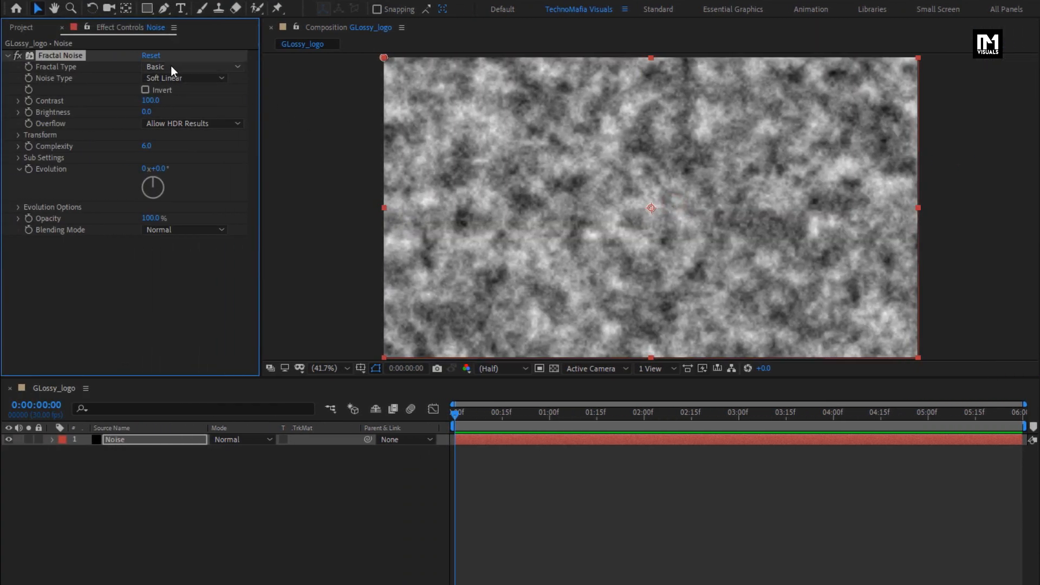
- Set the fractal type to Swirly and the noise type to Spline
{"action": "left_click", "coordinate": [171, 66]}
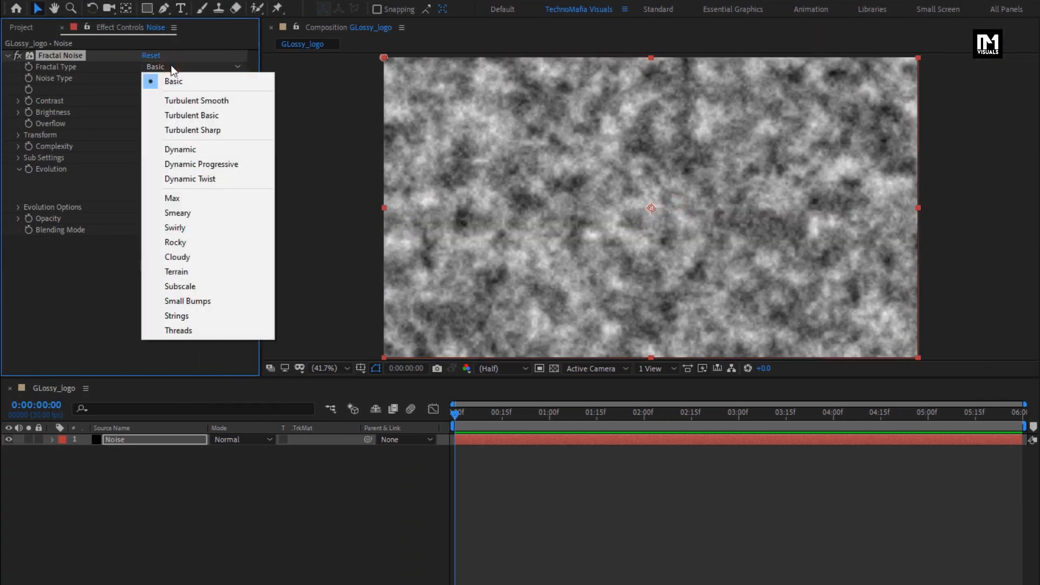
{"action": "left_click", "coordinate": [192, 227]}
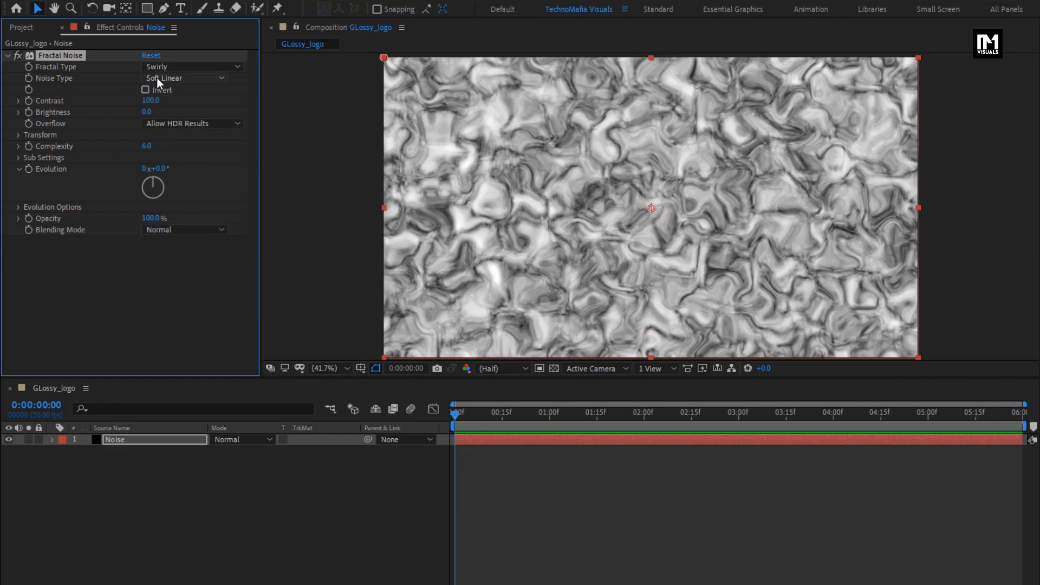
{"action": "left_click", "coordinate": [157, 78]}
{"action": "left_click", "coordinate": [164, 140]}
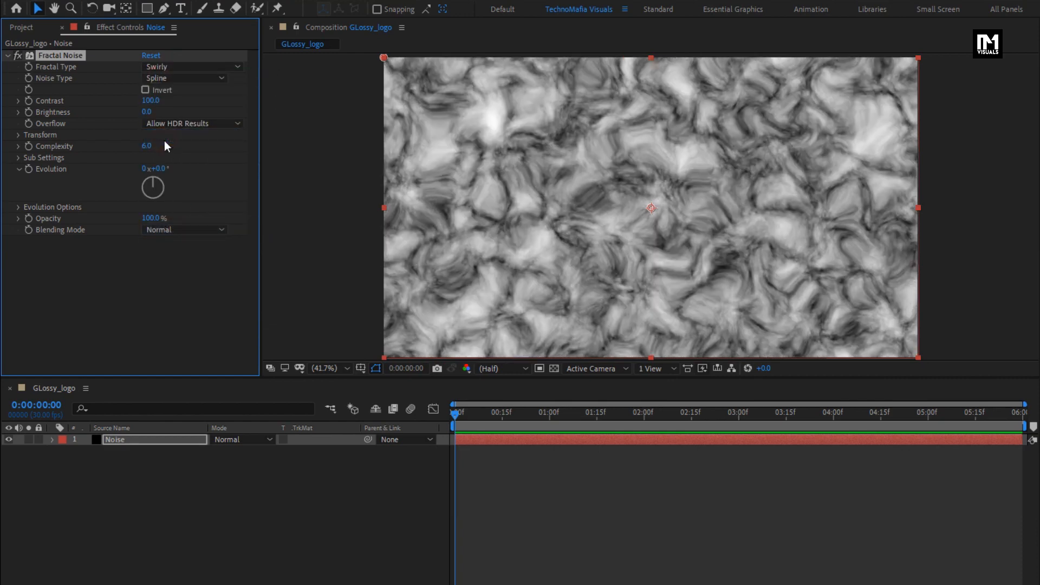
- Set the Fractal Noise contrast to 140 and its brightness to 15
{"action": "left_click", "coordinate": [151, 100]}
{"action": "type", "text": "140"}
{"action": "key", "text": "Return"}
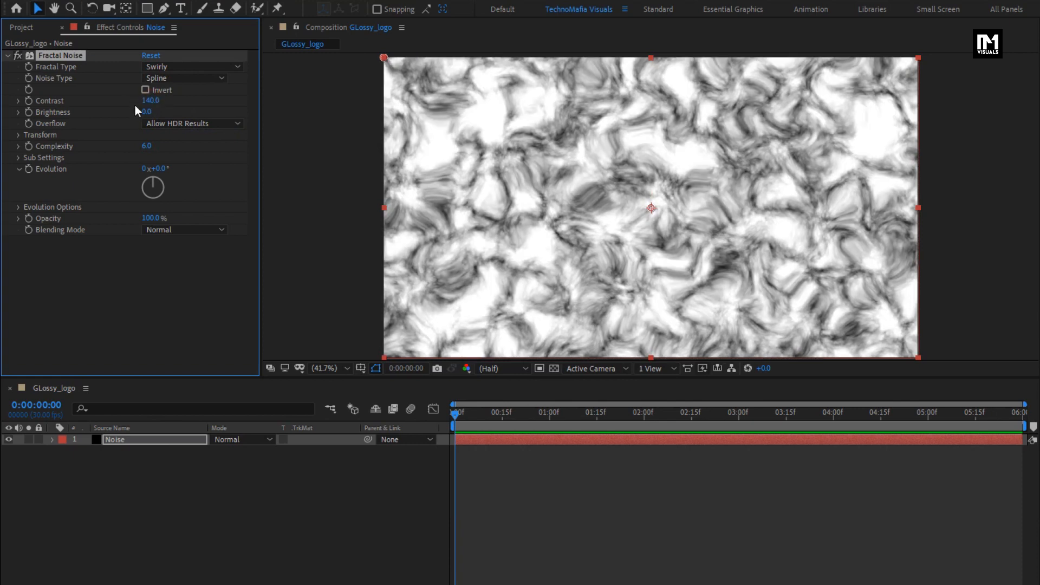
{"action": "left_click", "coordinate": [151, 112]}
{"action": "type", "text": "15"}
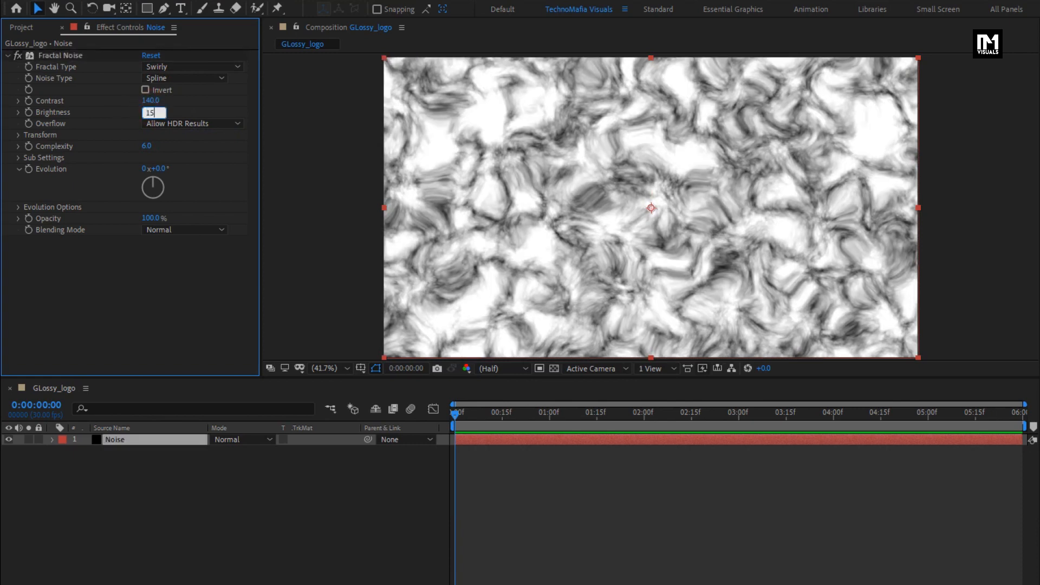
{"action": "key", "text": "Return"}
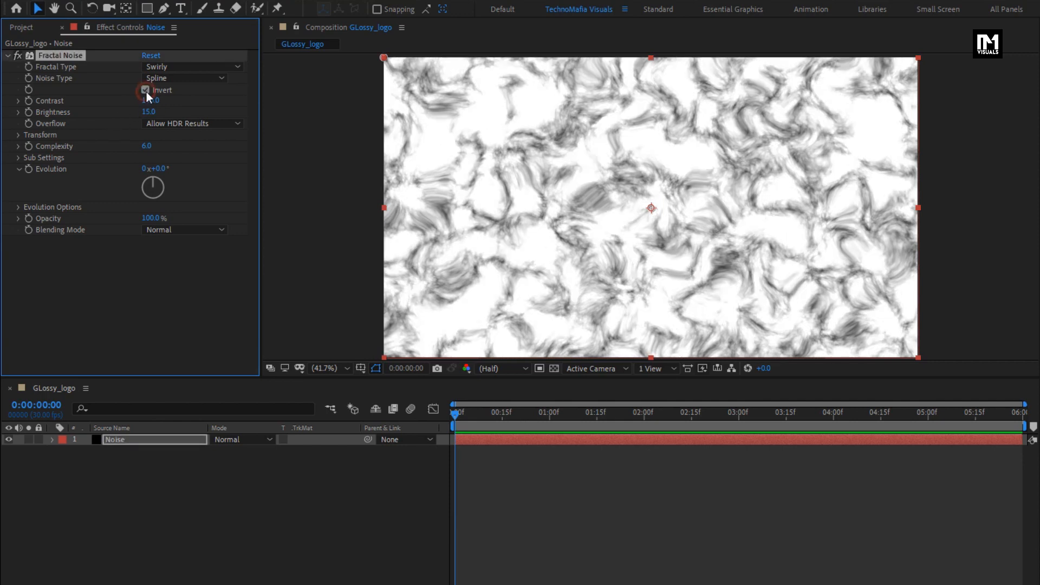
- Invert the fractal noise and set its complexity to 3
{"action": "left_click", "coordinate": [146, 146]}
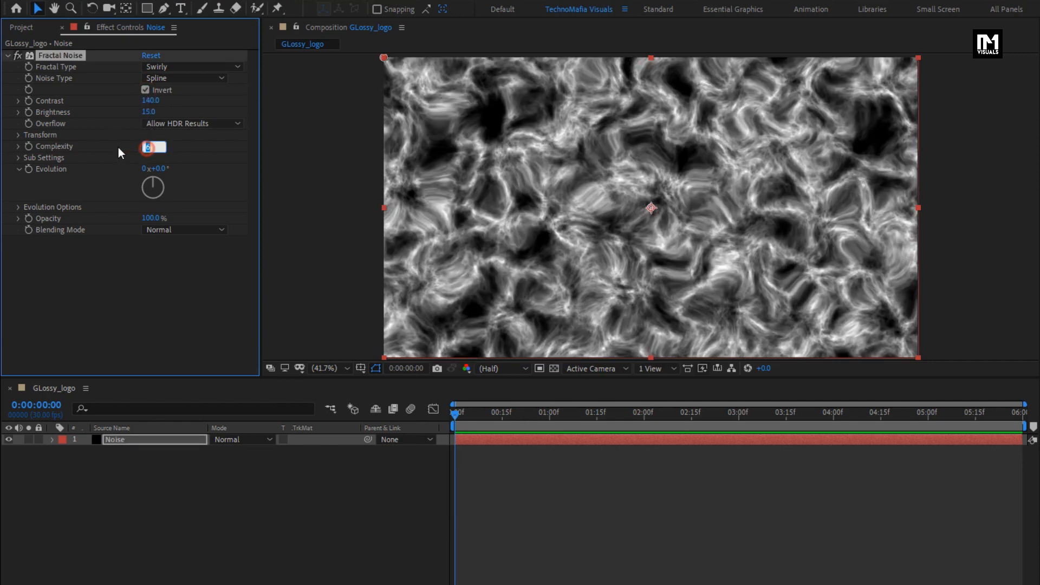
{"action": "type", "text": "3"}
{"action": "key", "text": "Return"}
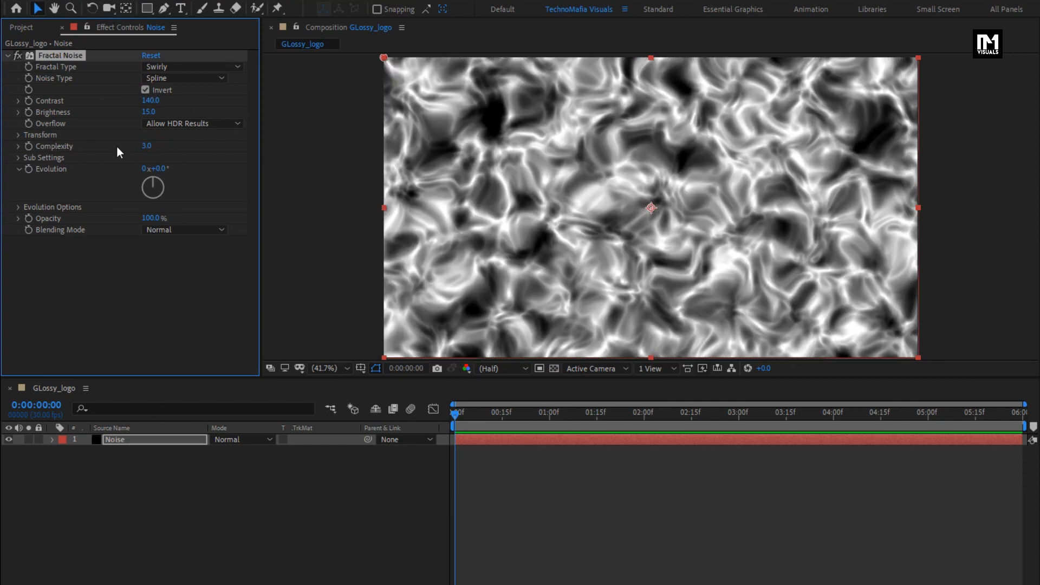
- Turn off uniform scaling for the noise, setting its scale width to 200 and scale height to about 3114
{"action": "left_click", "coordinate": [18, 135]}
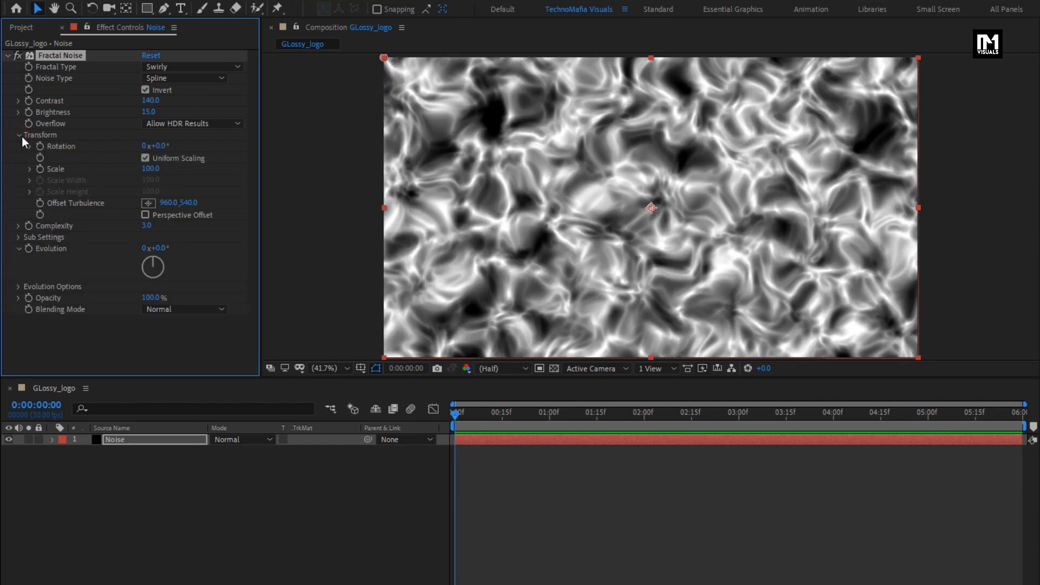
{"action": "left_click", "coordinate": [144, 157]}
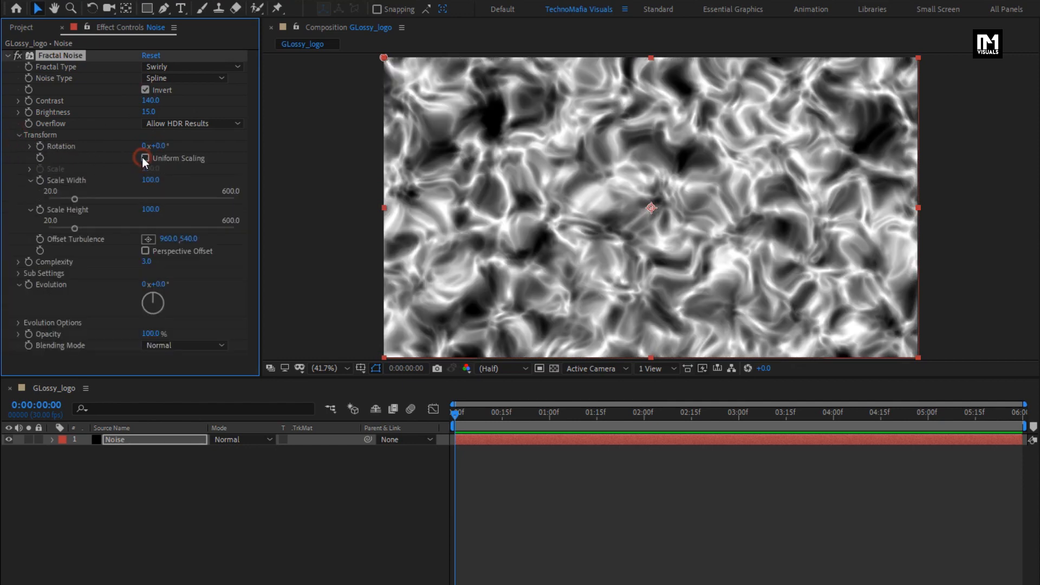
{"action": "left_click", "coordinate": [144, 185]}
{"action": "type", "text": "200"}
{"action": "key", "text": "Return"}
{"action": "left_click_drag", "start_coordinate": [144, 210], "coordinate": [359, 212]}
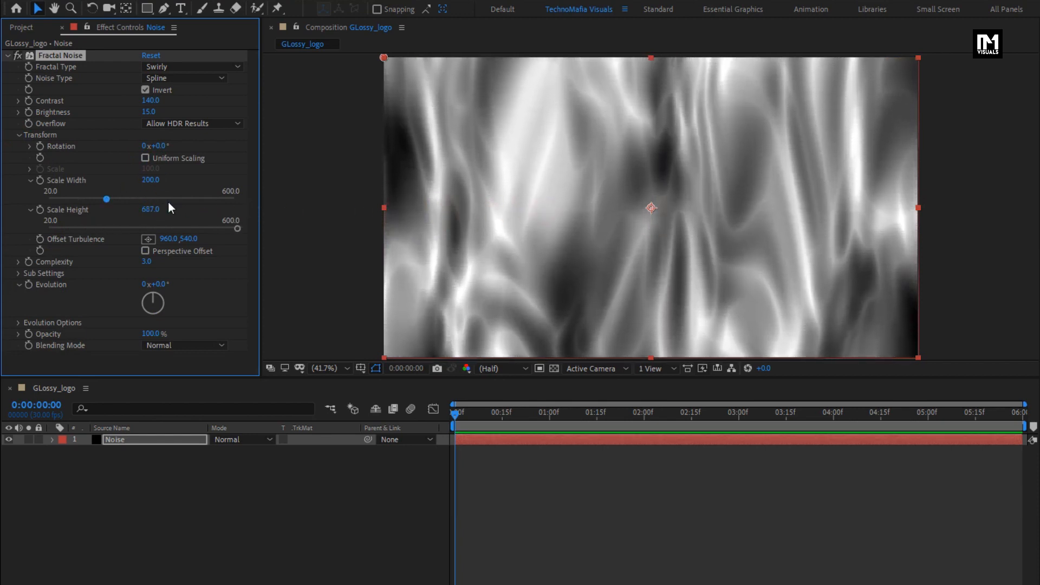
{"action": "left_click_drag", "start_coordinate": [150, 210], "coordinate": [854, 208]}
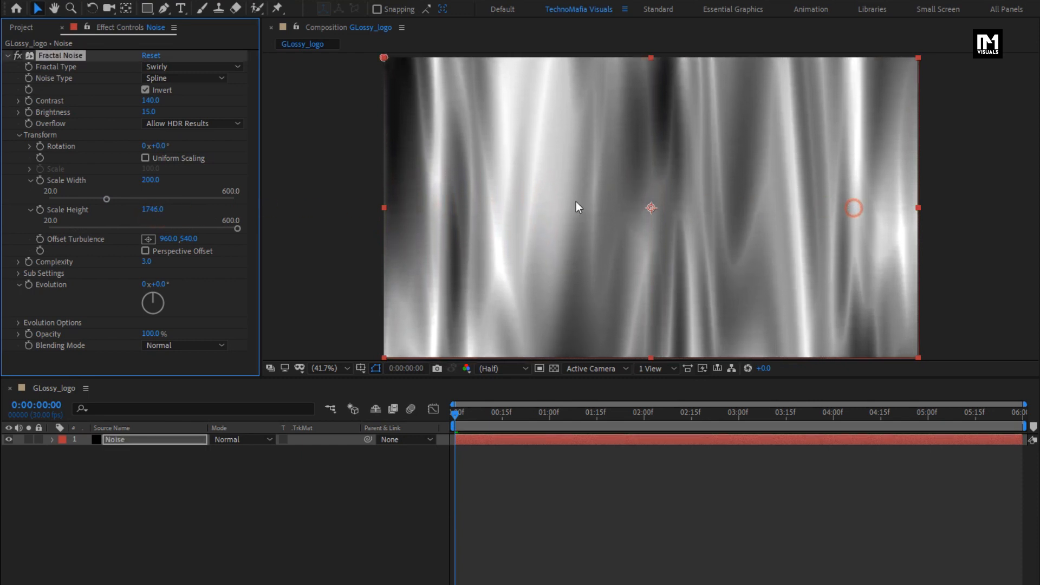
{"action": "left_click_drag", "start_coordinate": [155, 212], "coordinate": [928, 213]}
{"action": "left_click_drag", "start_coordinate": [154, 213], "coordinate": [302, 213]}
- Enable keyframing for Offset Turbulence at 0:00:00:00 and place its point mid-height on the composition's left edge, about -4.8, 535.2
{"action": "mouse_move", "coordinate": [456, 415]}
{"action": "left_mouse_down"}
{"action": "mouse_move", "coordinate": [470, 415]}
{"action": "mouse_move", "coordinate": [455, 413]}
{"action": "left_mouse_up"}
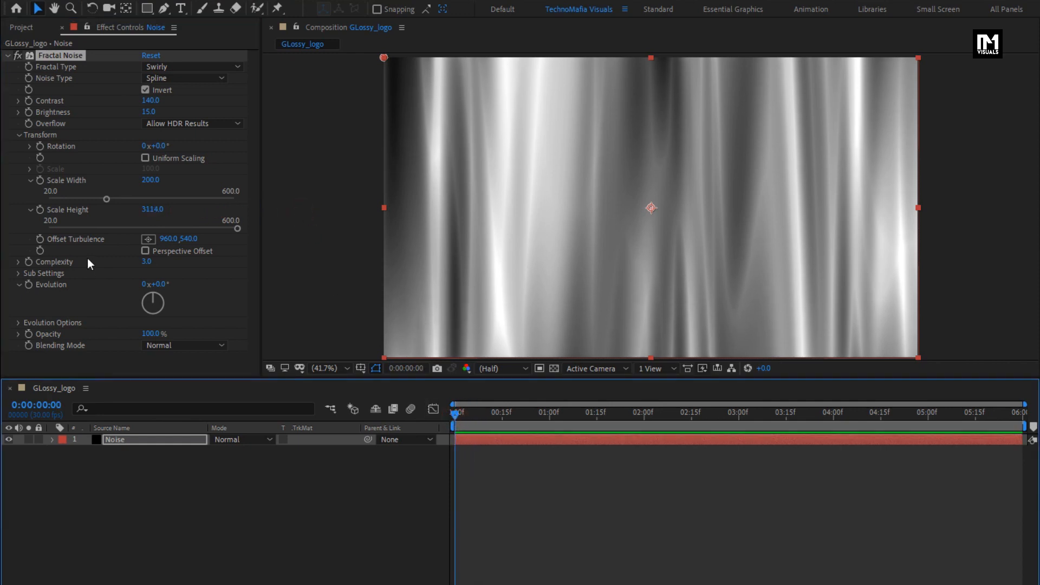
{"action": "left_click", "coordinate": [41, 241]}
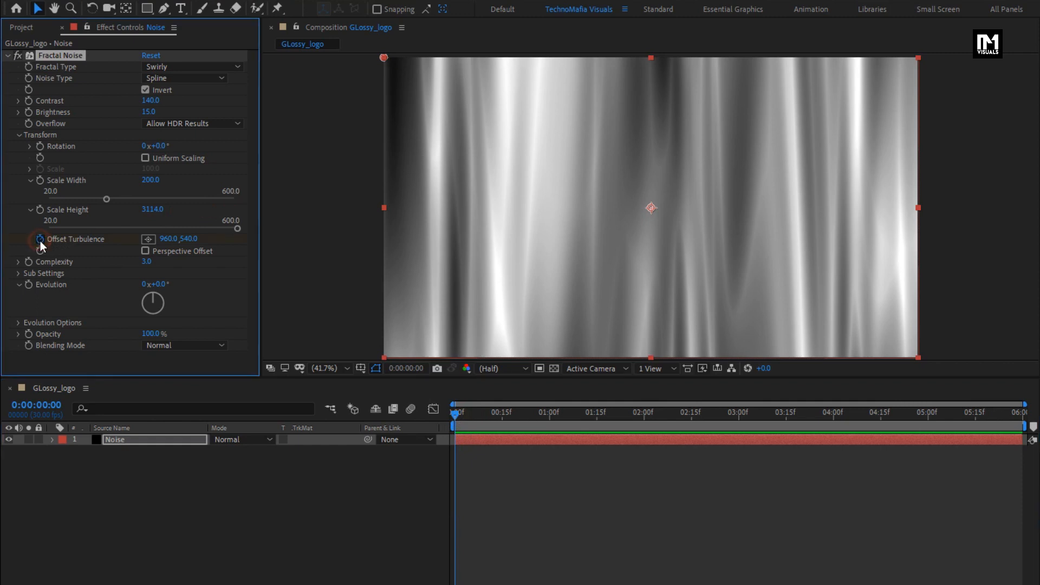
{"action": "left_click", "coordinate": [148, 239]}
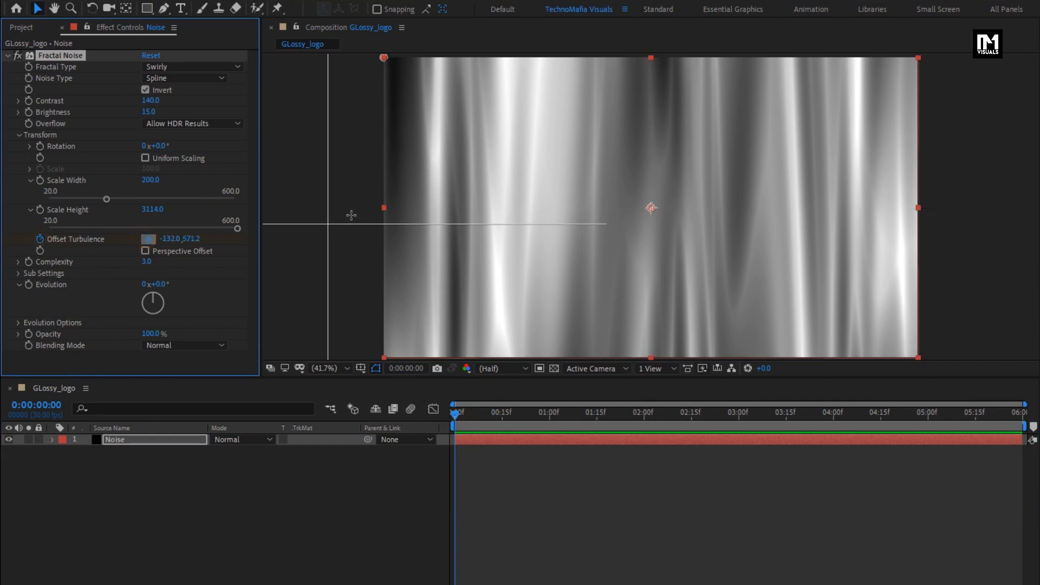
{"action": "left_click", "coordinate": [382, 206]}
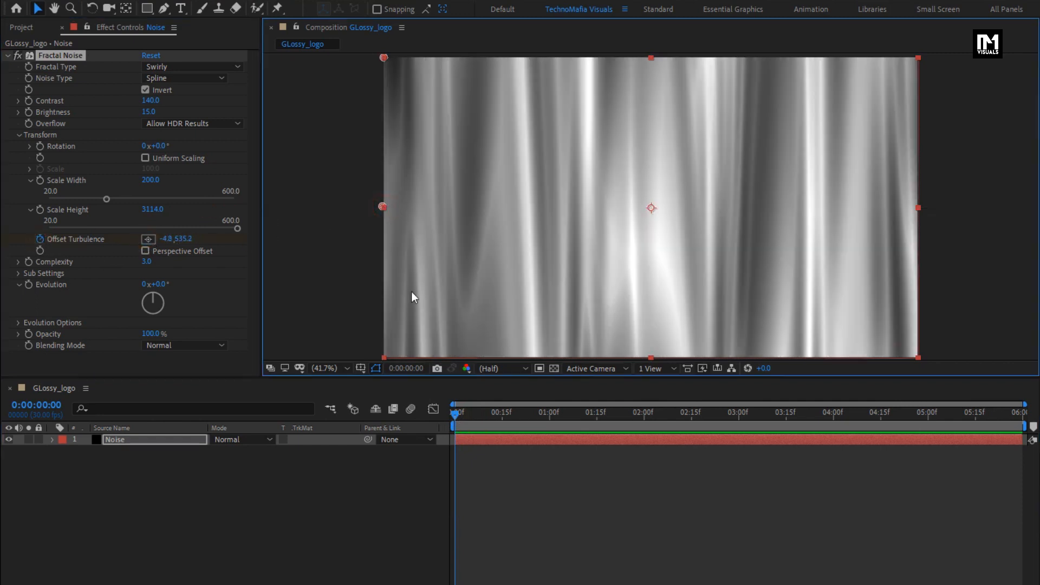
- Move the Offset Turbulence point to the composition's right edge, about 1927.2, 542.4, at 0:00:05:29 and enable Perspective Offset
{"action": "left_click_drag", "start_coordinate": [450, 412], "coordinate": [1028, 422]}
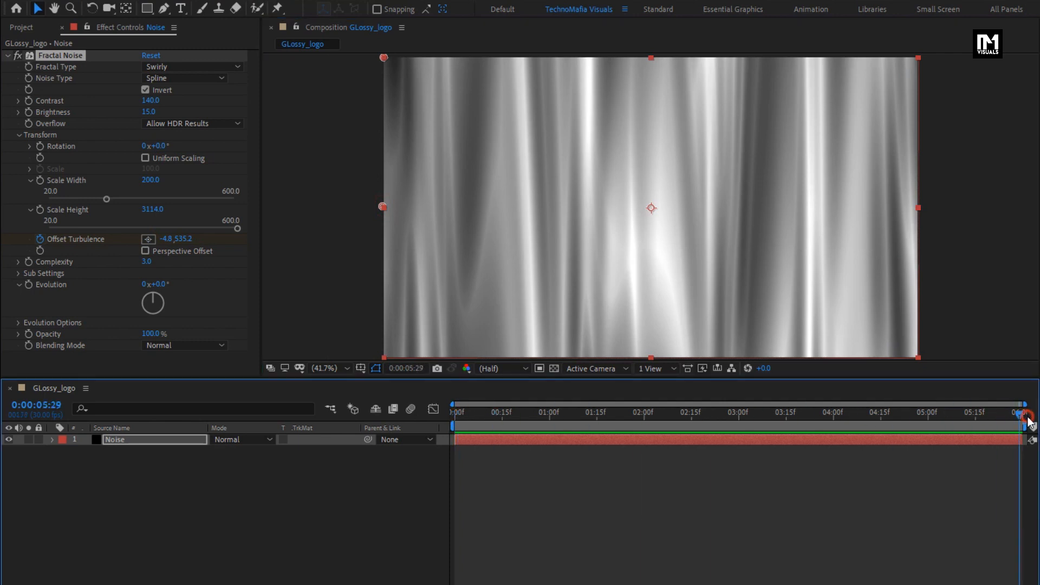
{"action": "left_click_drag", "start_coordinate": [382, 206], "coordinate": [918, 206]}
{"action": "left_click_drag", "start_coordinate": [1019, 413], "coordinate": [768, 417]}
{"action": "left_click", "coordinate": [147, 252]}
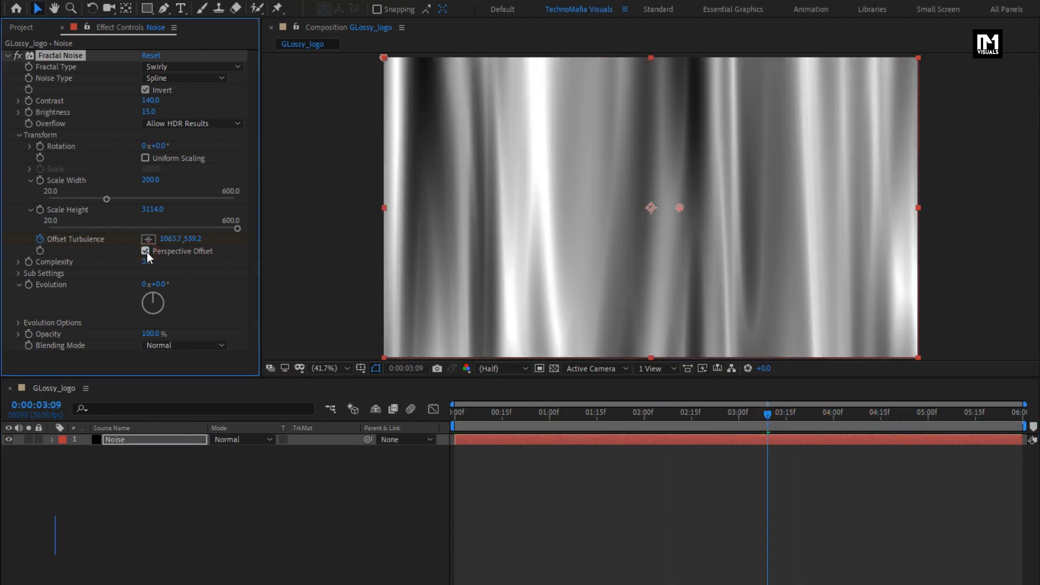
- Keyframe the noise's Evolution from 0 at the first frame to 1 full revolution at 0:00:05:29 and scrub through the animation
{"action": "left_click", "coordinate": [457, 419]}
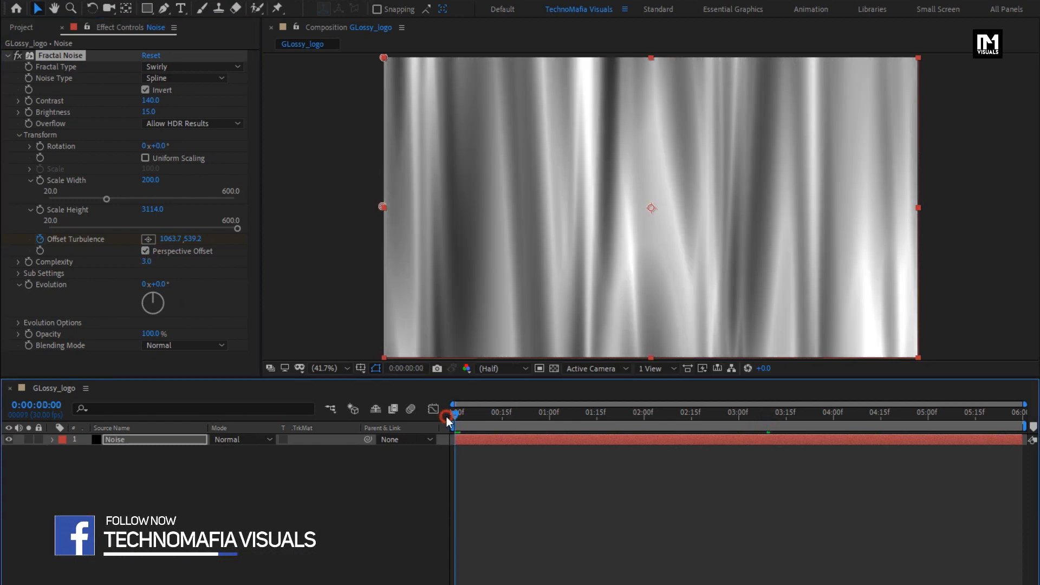
{"action": "left_click", "coordinate": [30, 286]}
{"action": "left_click_drag", "start_coordinate": [502, 412], "coordinate": [1029, 422]}
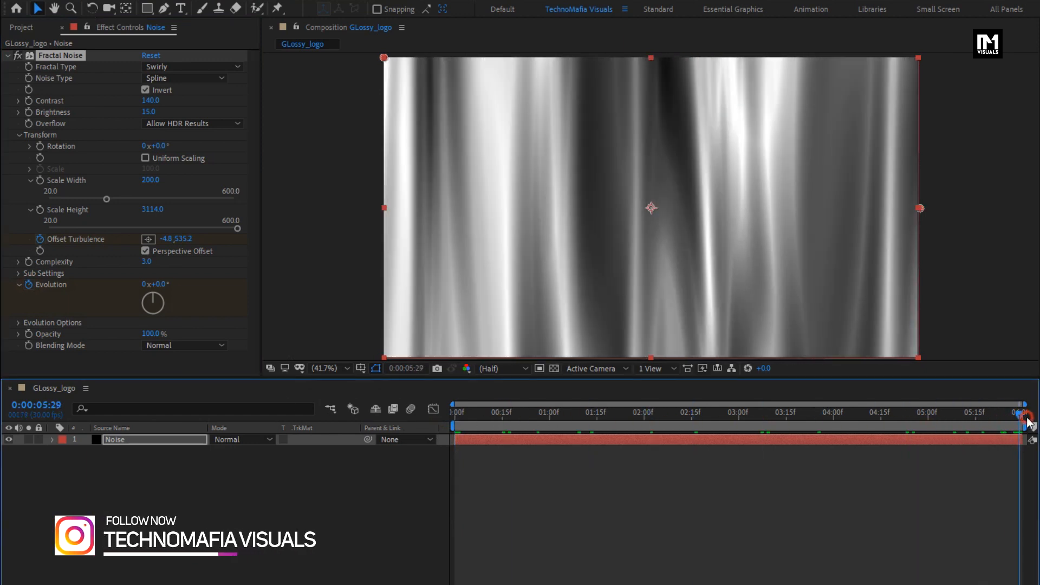
{"action": "left_click", "coordinate": [142, 285]}
{"action": "type", "text": "1"}
{"action": "key", "text": "Return"}
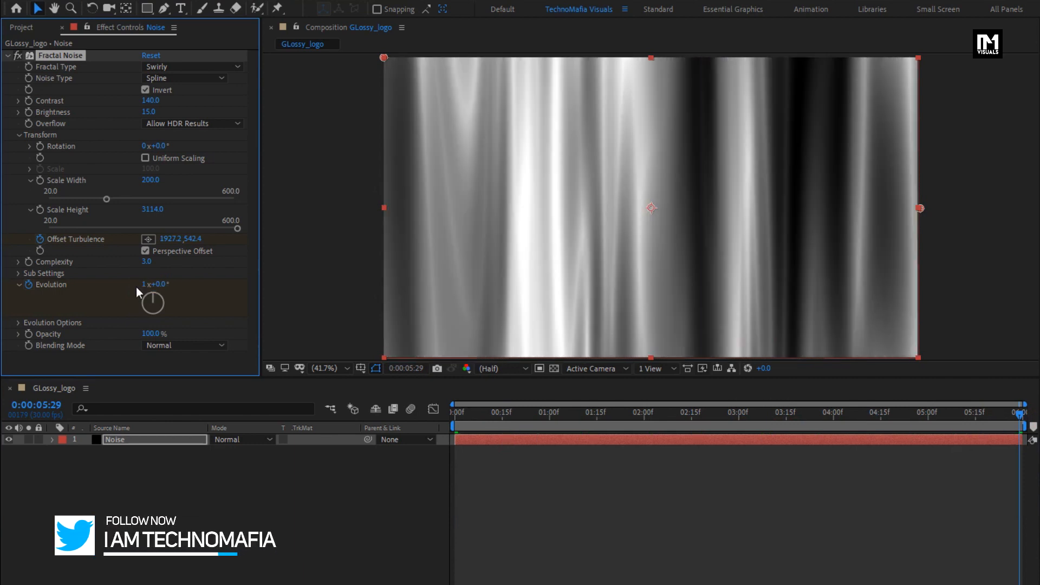
{"action": "left_click", "coordinate": [452, 414]}
{"action": "left_click_drag", "start_coordinate": [453, 414], "coordinate": [551, 411]}
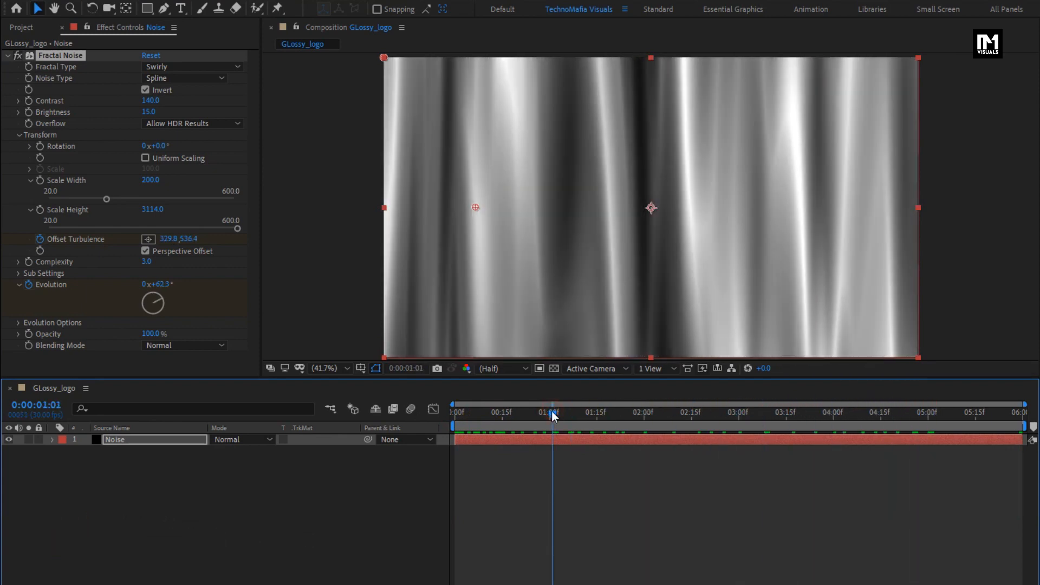
- Find the Tritone effect and apply it to the Noise layer
{"action": "left_click", "coordinate": [8, 56]}
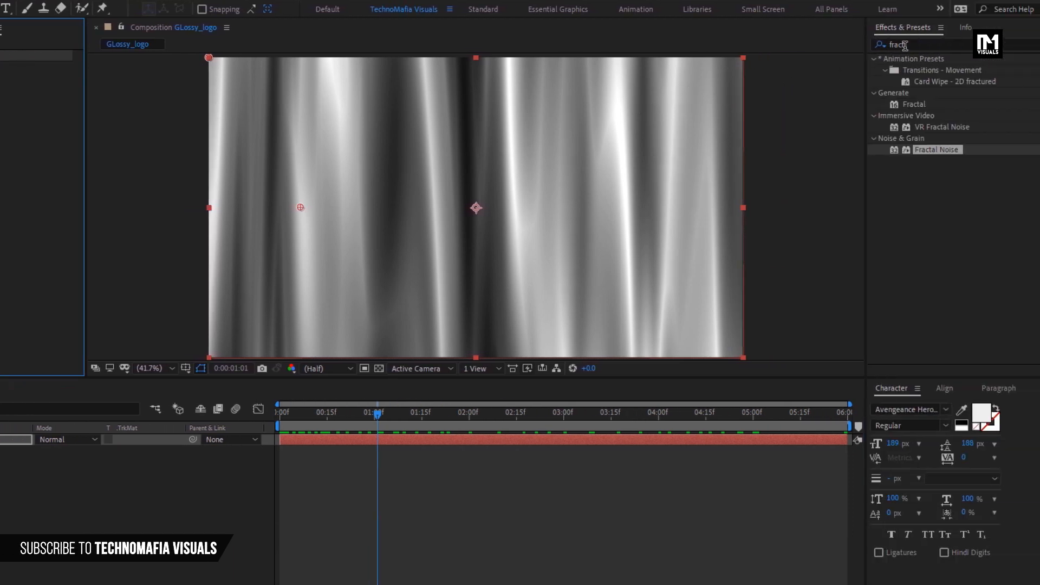
{"action": "left_click_drag", "start_coordinate": [907, 44], "coordinate": [861, 49]}
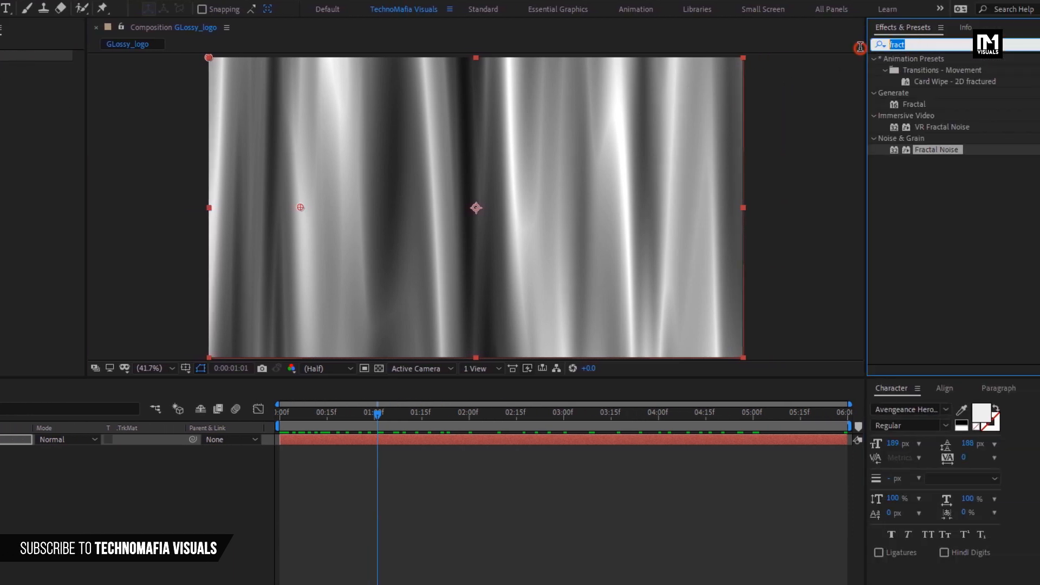
{"action": "type", "text": "trit"}
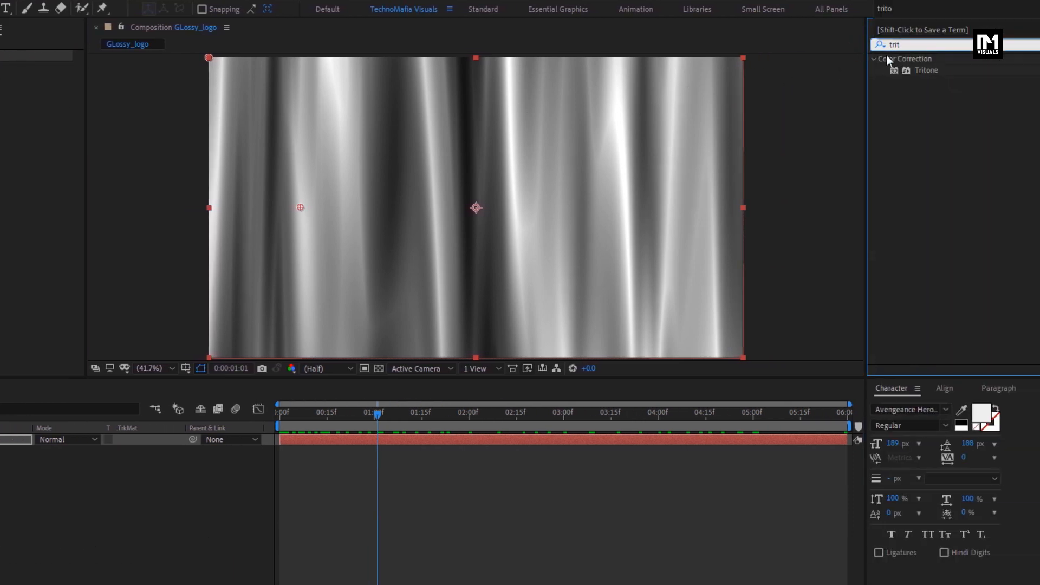
{"action": "left_click", "coordinate": [921, 70]}
{"action": "left_click_drag", "start_coordinate": [923, 70], "coordinate": [583, 175]}
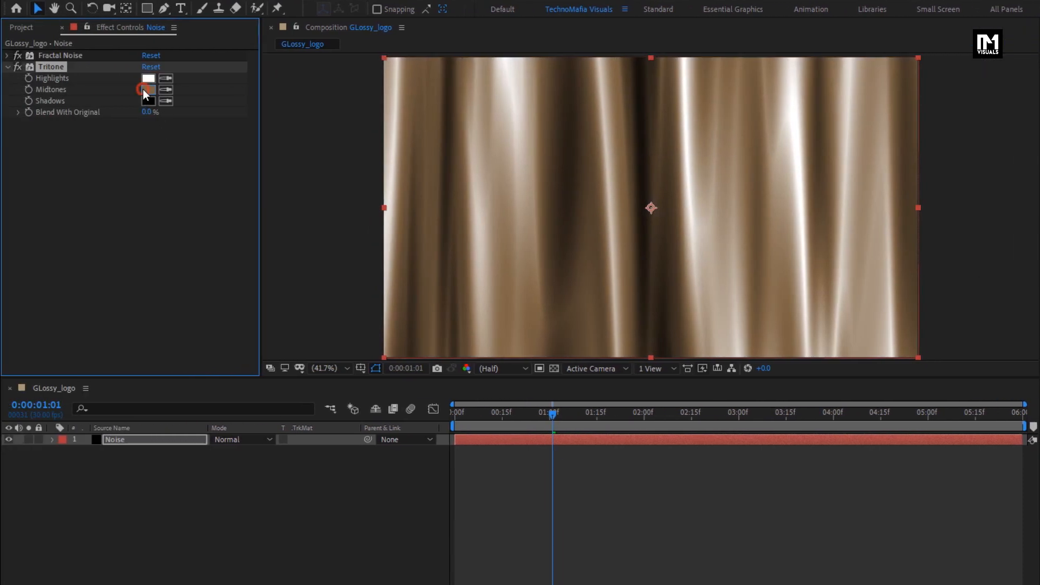
- Change the Tritone midtones to a rich golden yellow and scrub through the first second of the animation
{"action": "left_click", "coordinate": [41, 89]}
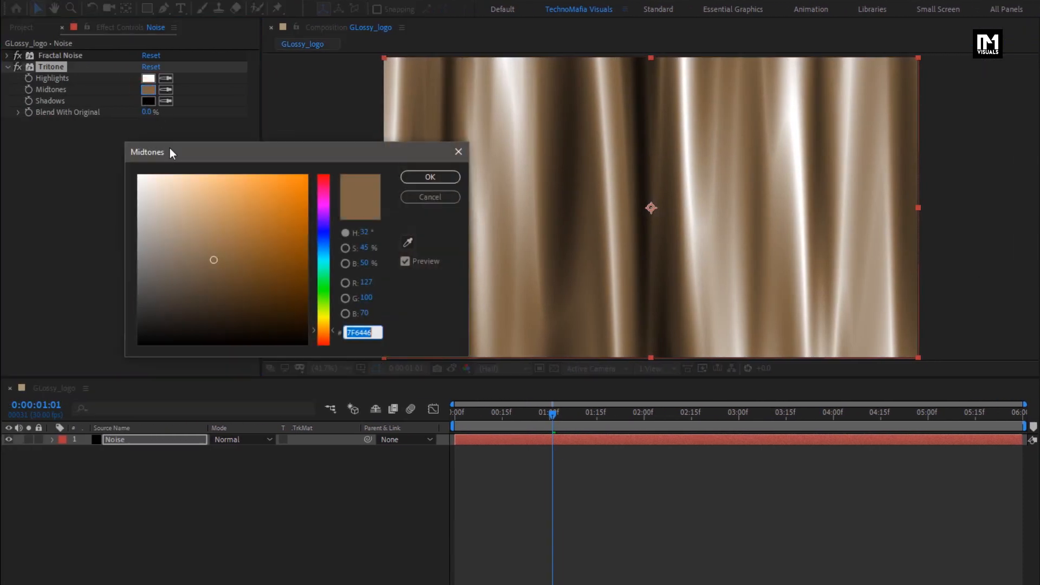
{"action": "left_click", "coordinate": [234, 192]}
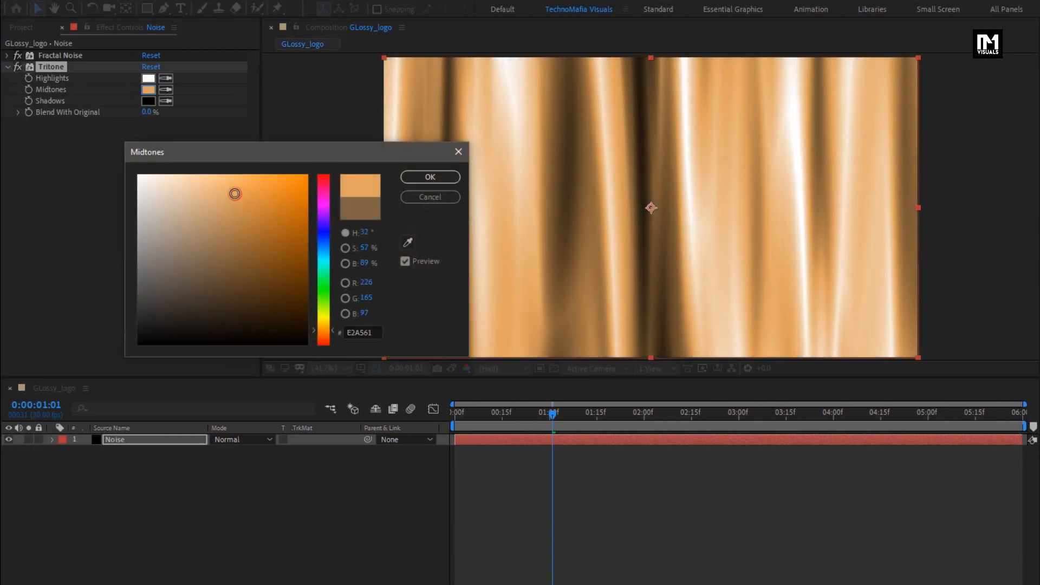
{"action": "left_click", "coordinate": [327, 326]}
{"action": "left_click_drag", "start_coordinate": [327, 326], "coordinate": [324, 319]}
{"action": "left_click_drag", "start_coordinate": [233, 189], "coordinate": [279, 208]}
{"action": "left_click_drag", "start_coordinate": [324, 326], "coordinate": [323, 328]}
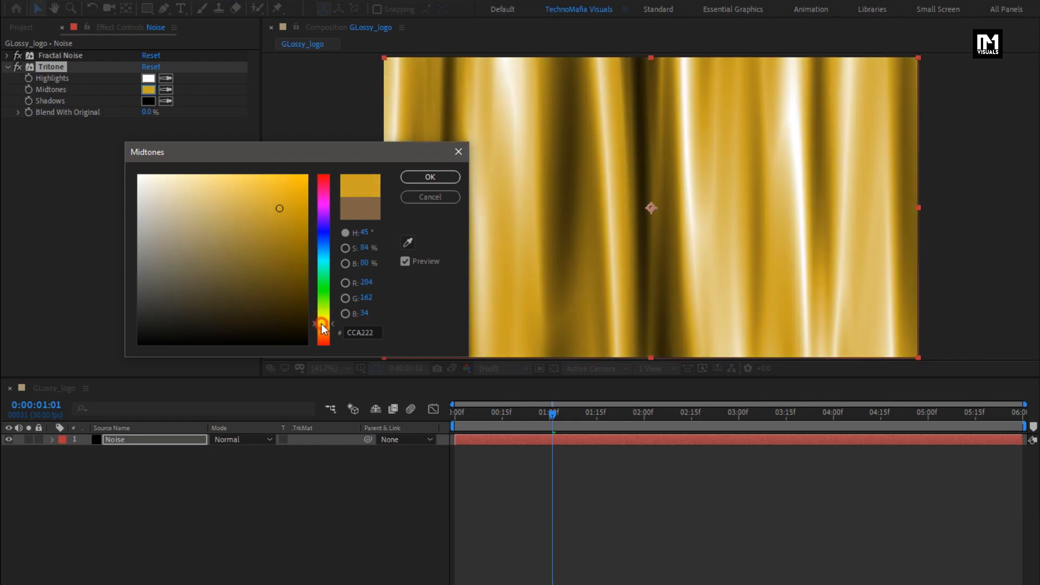
{"action": "mouse_move", "coordinate": [279, 208]}
{"action": "left_mouse_down"}
{"action": "mouse_move", "coordinate": [269, 193]}
{"action": "mouse_move", "coordinate": [276, 215]}
{"action": "left_mouse_up"}
{"action": "left_click", "coordinate": [433, 177]}
{"action": "left_click_drag", "start_coordinate": [457, 413], "coordinate": [515, 414]}
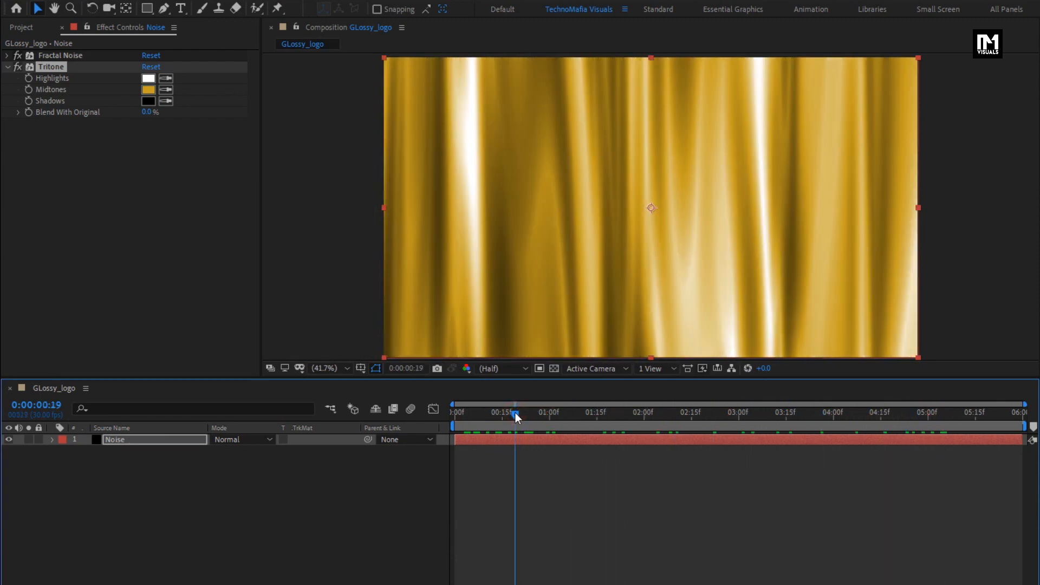
- Find the Fast Box Blur effect and apply it to the Noise layer
{"action": "left_click", "coordinate": [7, 67]}
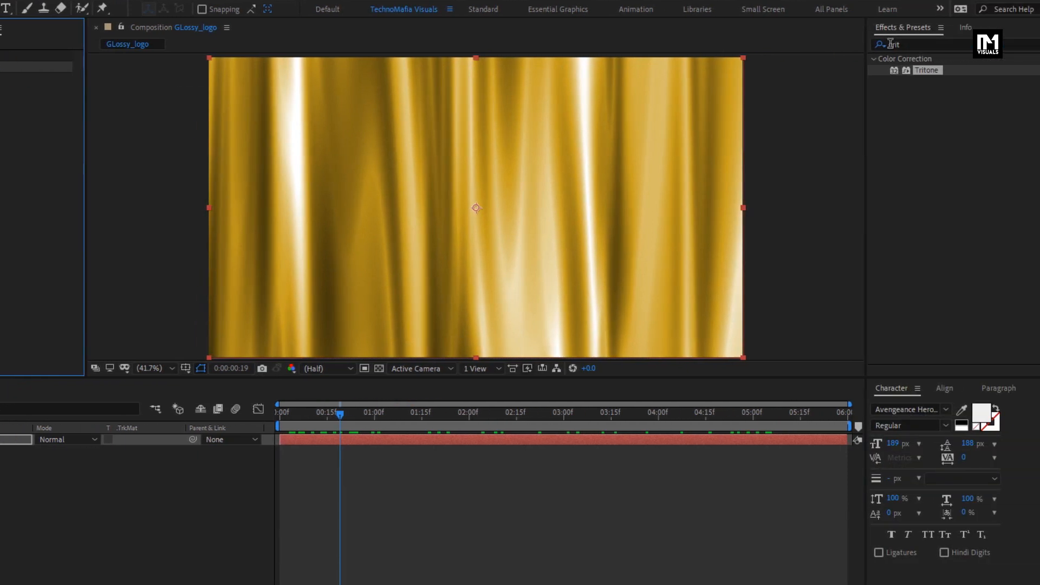
{"action": "left_click", "coordinate": [869, 46]}
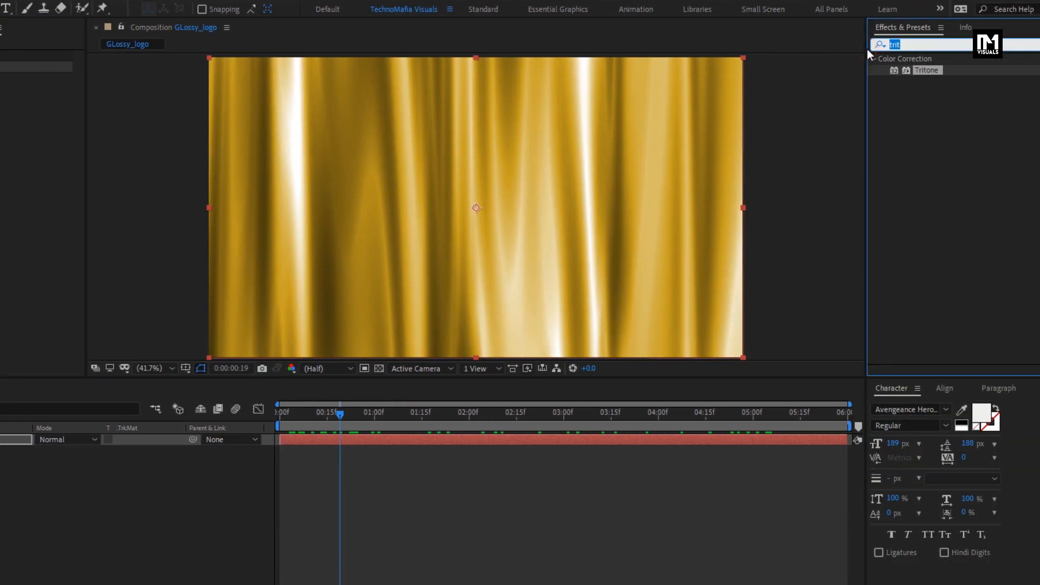
{"action": "type", "text": "box"}
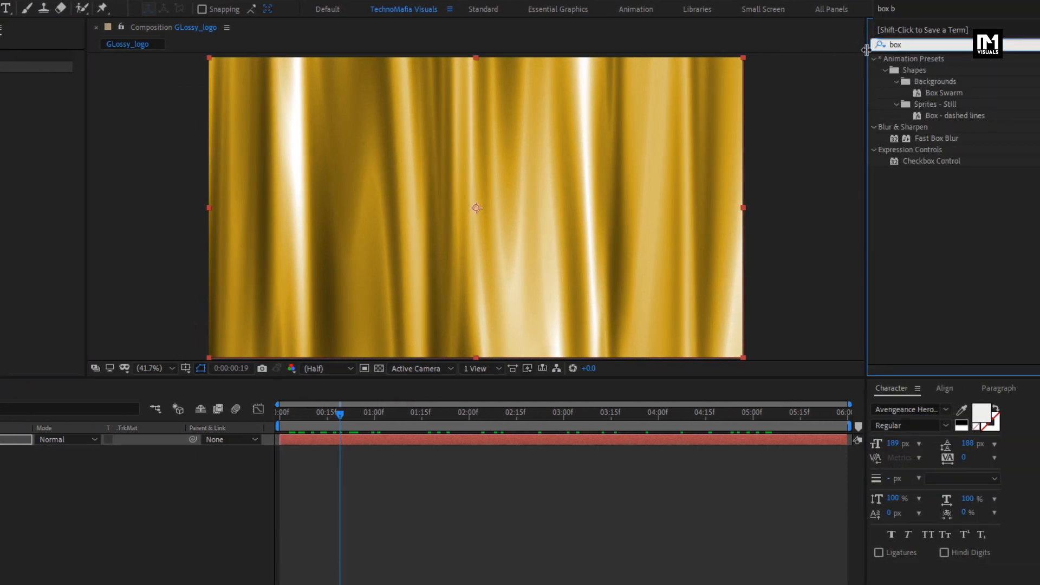
{"action": "left_click_drag", "start_coordinate": [923, 141], "coordinate": [538, 187]}
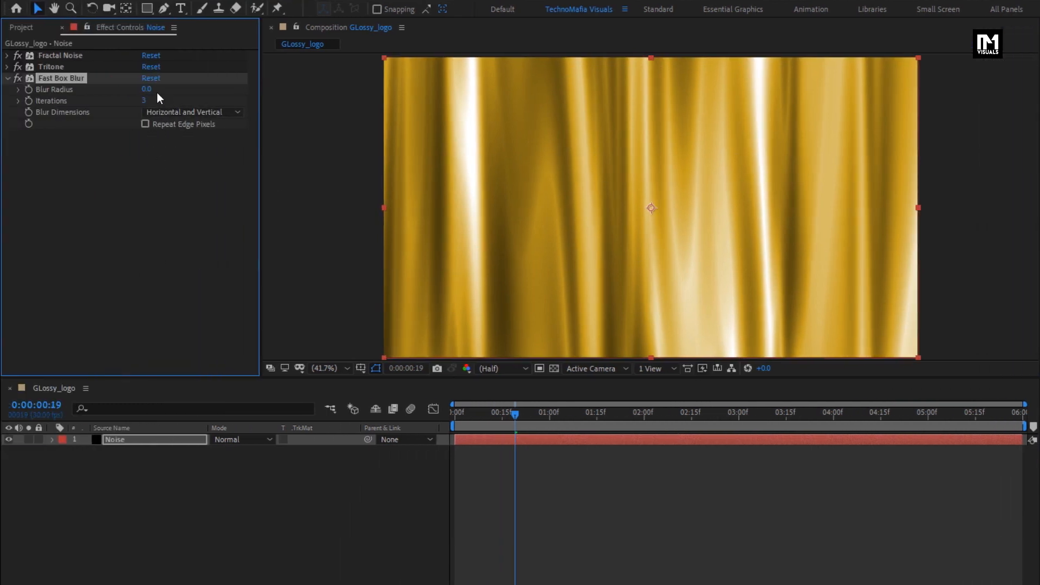
- Enable Repeat Edge Pixels for the blur, try a blur radius of 15, and reduce it to 10
{"action": "left_click", "coordinate": [146, 89]}
{"action": "type", "text": "15"}
{"action": "key", "text": "Return"}
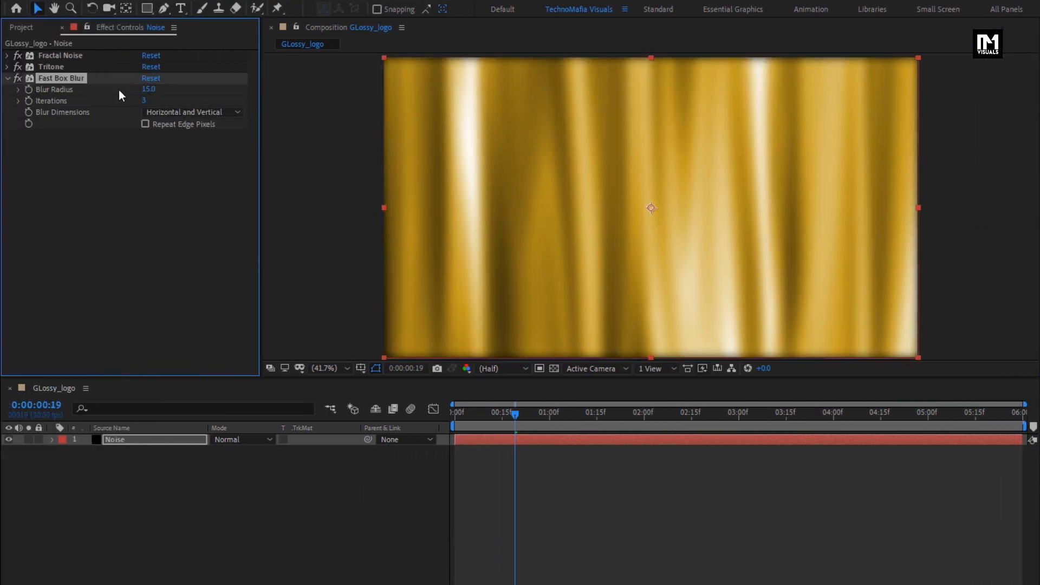
{"action": "left_click", "coordinate": [145, 124]}
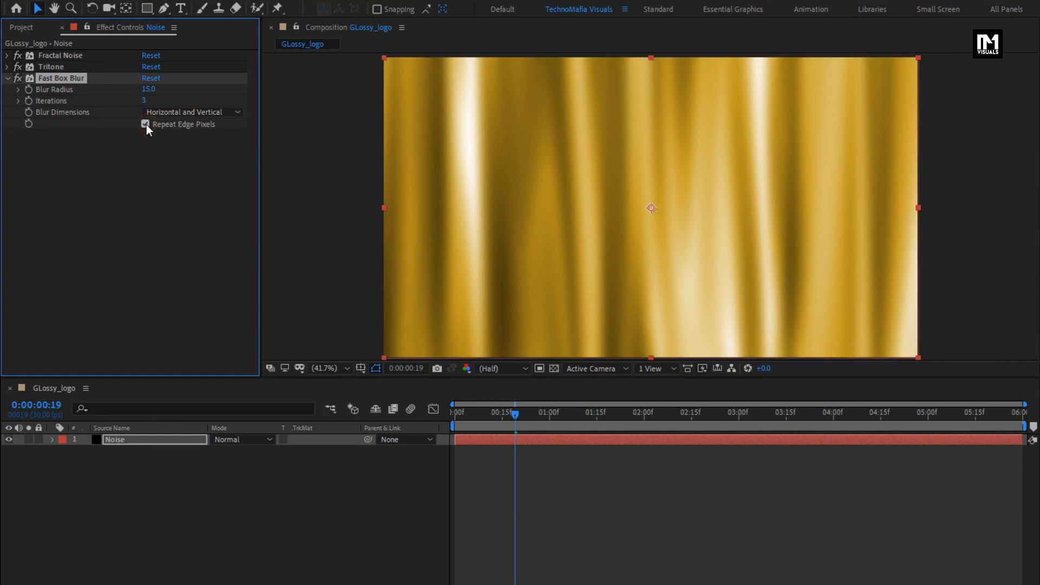
{"action": "left_click_drag", "start_coordinate": [466, 415], "coordinate": [716, 412]}
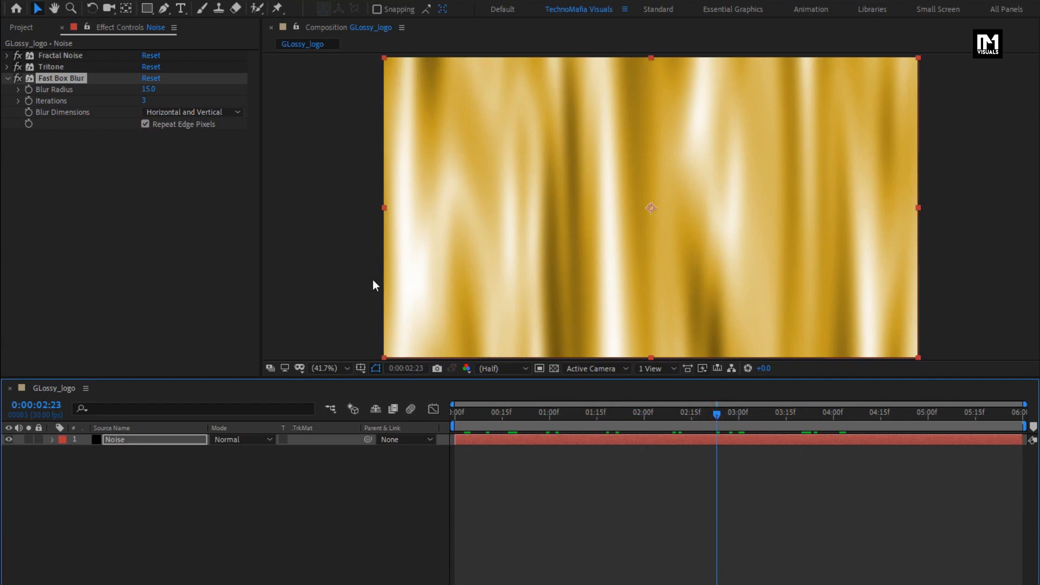
{"action": "left_click", "coordinate": [148, 89]}
{"action": "type", "text": "10"}
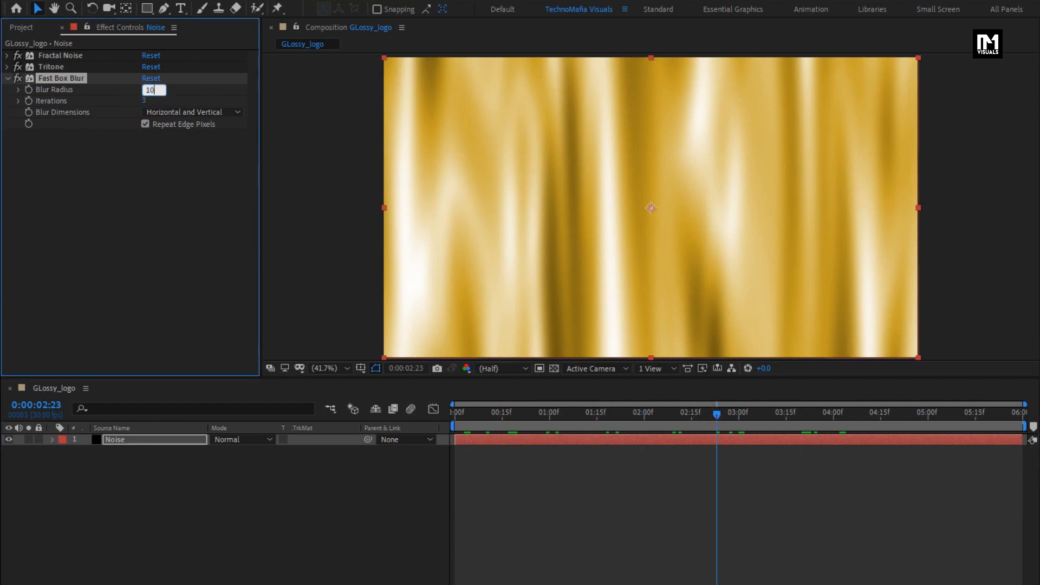
- Pre-compose the Noise layer as Texture, moving all attributes into the new composition
{"action": "left_click", "coordinate": [138, 440]}
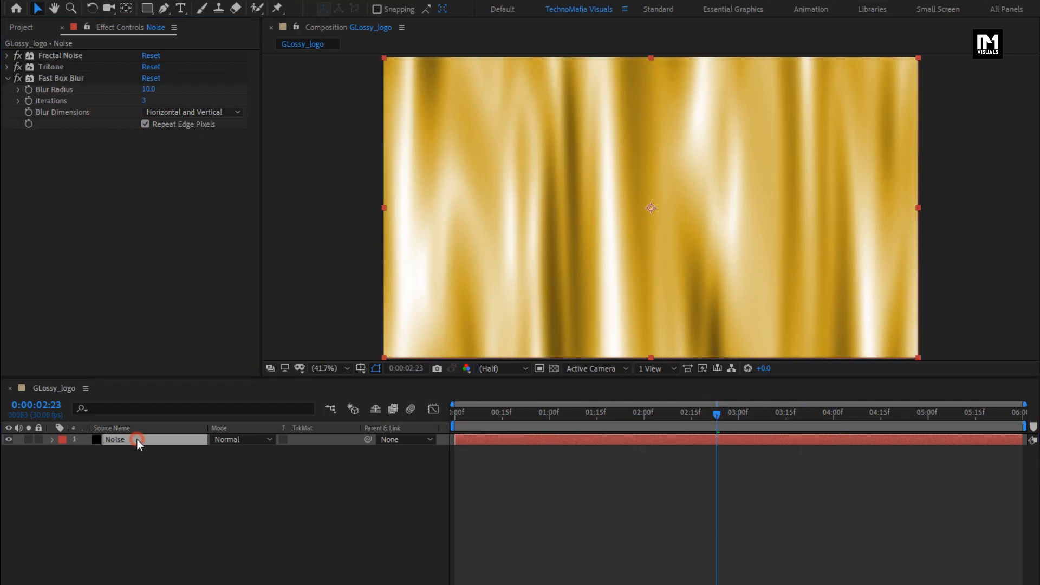
{"action": "right_click", "coordinate": [124, 440]}
{"action": "left_click", "coordinate": [172, 381]}
{"action": "type", "text": "Texture"}
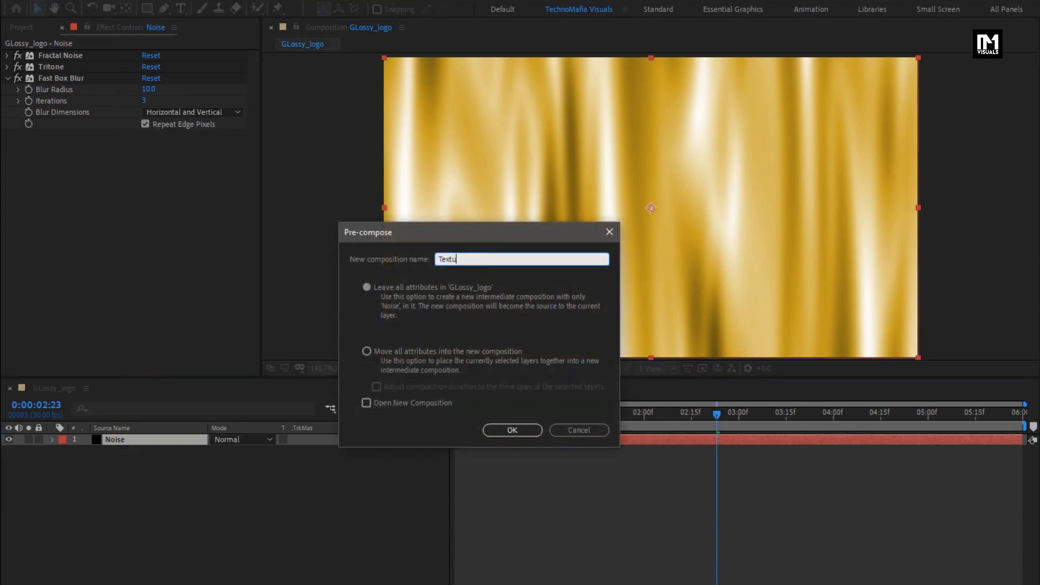
{"action": "left_click", "coordinate": [367, 351]}
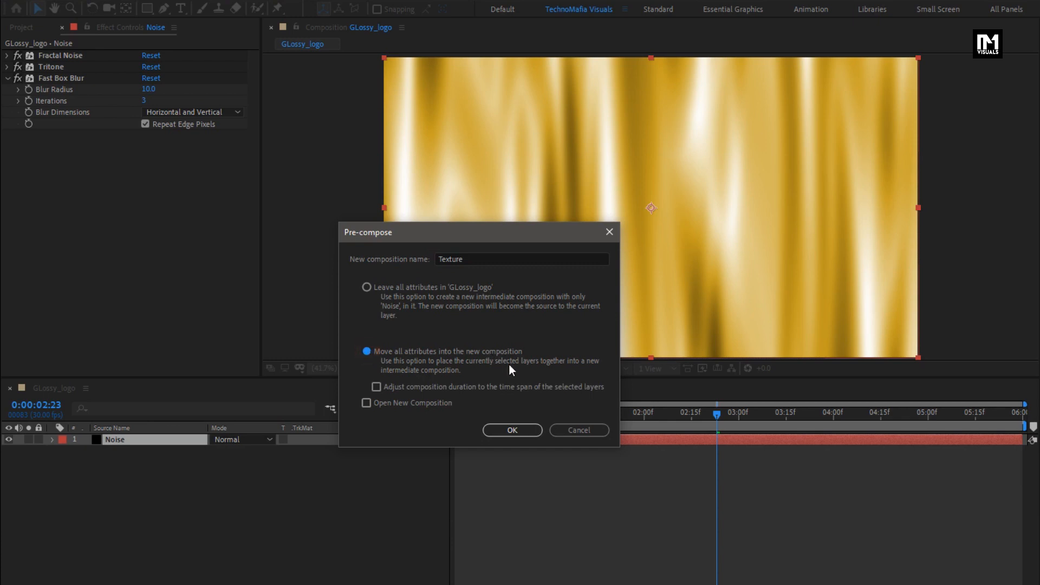
{"action": "left_click", "coordinate": [512, 430]}
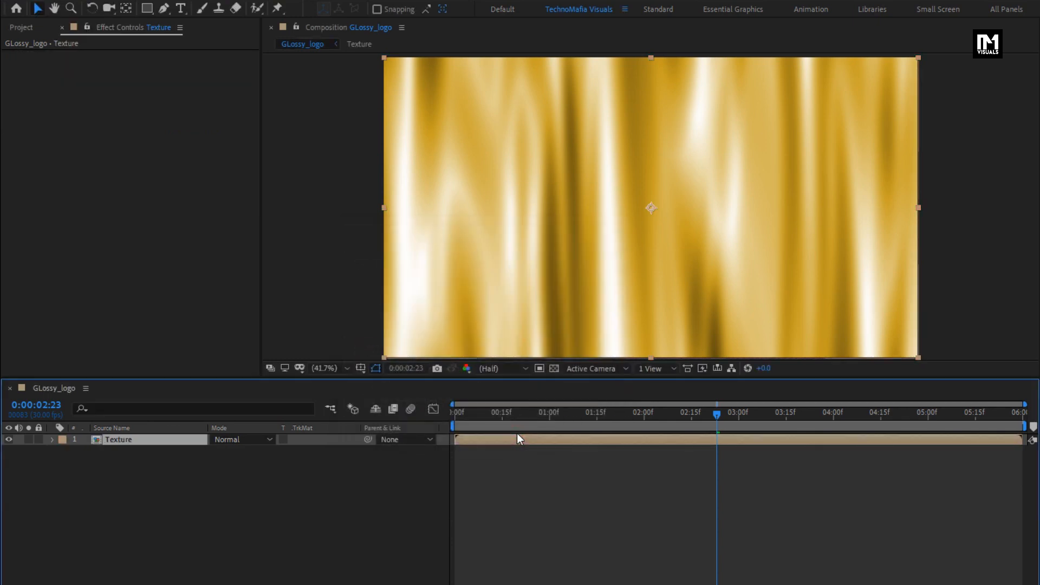
- Add Mobil_logo.png above the Texture layer and scale it to 22%
{"action": "left_click", "coordinate": [21, 27]}
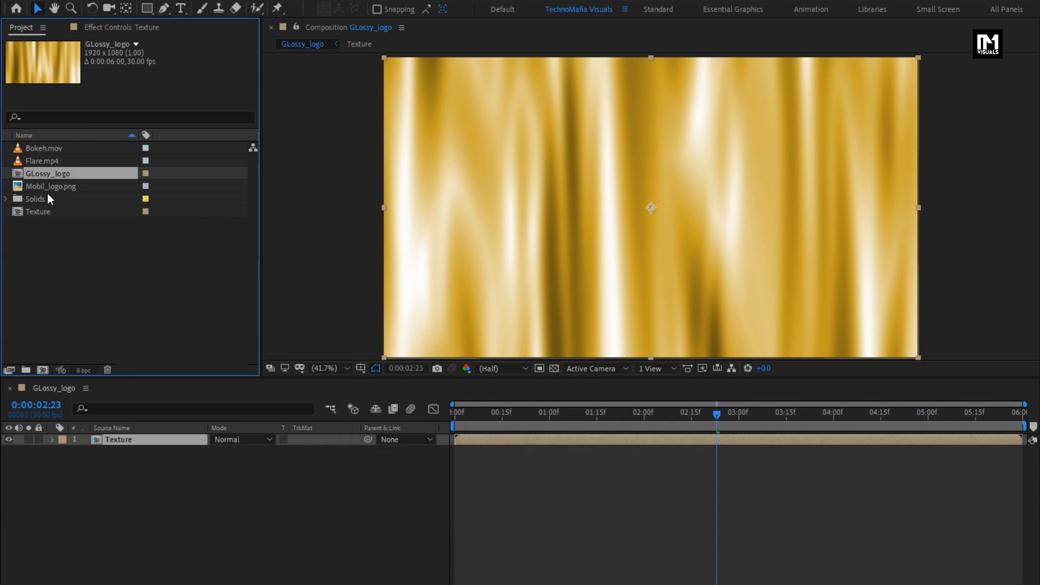
{"action": "left_click", "coordinate": [33, 186]}
{"action": "left_click_drag", "start_coordinate": [31, 190], "coordinate": [157, 441]}
{"action": "key", "text": "s"}
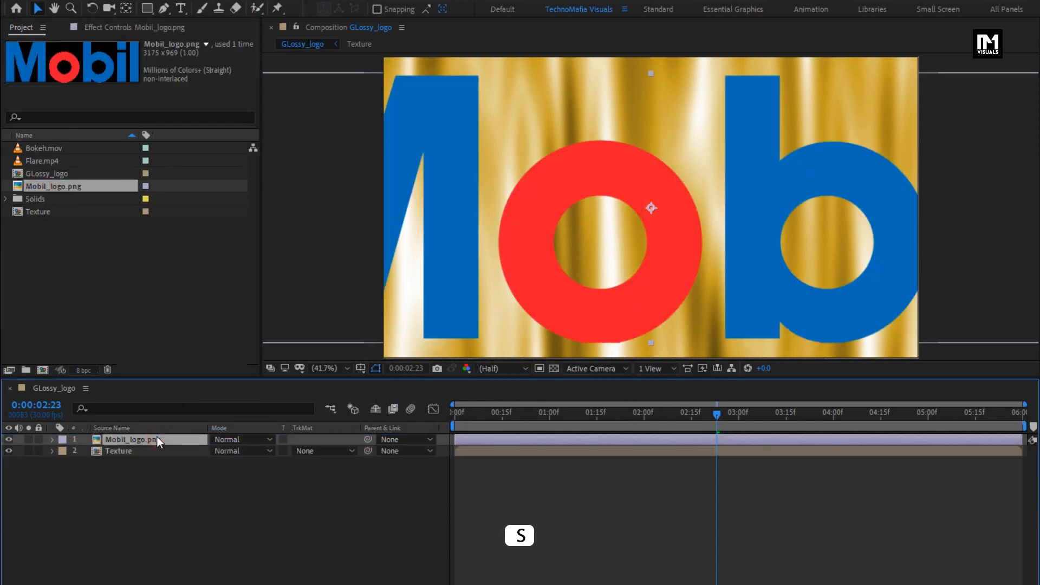
{"action": "left_click_drag", "start_coordinate": [251, 449], "coordinate": [209, 457]}
{"action": "left_click_drag", "start_coordinate": [208, 457], "coordinate": [207, 457]}
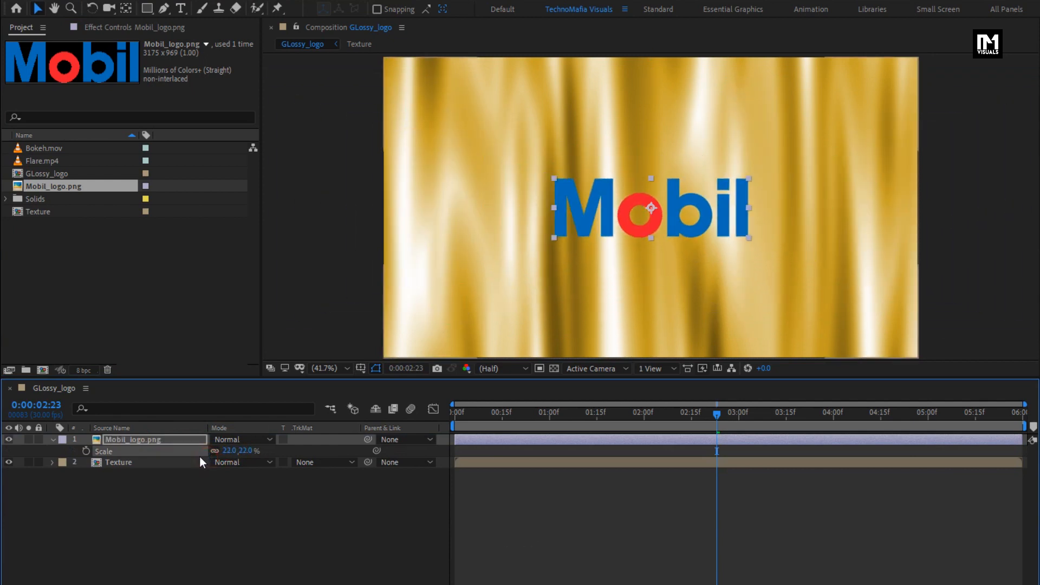
{"action": "left_click", "coordinate": [52, 440]}
- Pre-compose the Mobil_logo.png layer as Logo with all attributes moved into the new composition
{"action": "right_click", "coordinate": [116, 440]}
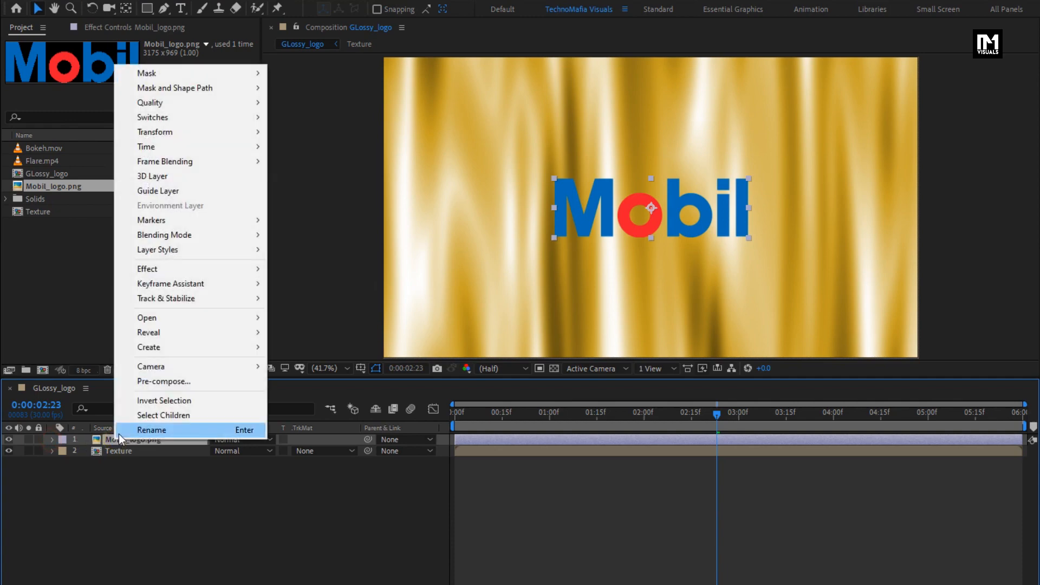
{"action": "left_click", "coordinate": [134, 386]}
{"action": "type", "text": "Logo"}
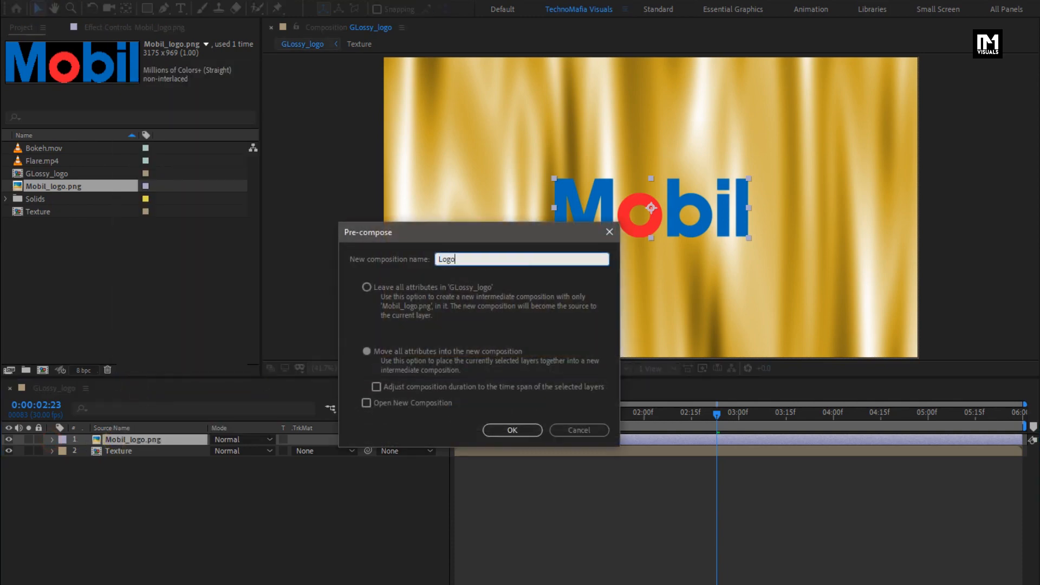
{"action": "left_click", "coordinate": [493, 430]}
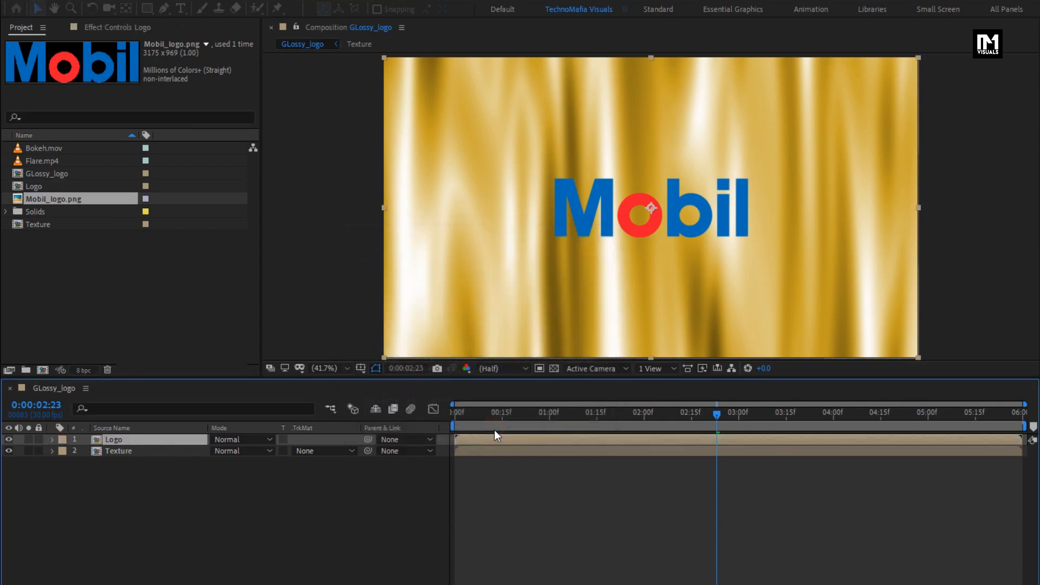
- Set the Texture layer's track matte to Alpha so the Logo layer masks it
{"action": "left_click", "coordinate": [134, 451]}
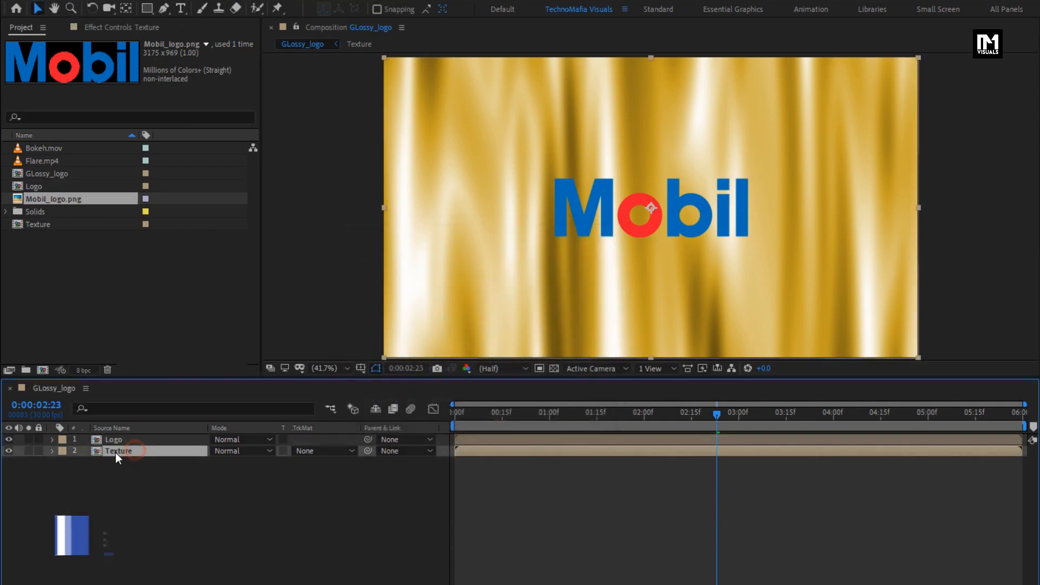
{"action": "left_click", "coordinate": [323, 451]}
{"action": "left_click", "coordinate": [335, 485]}
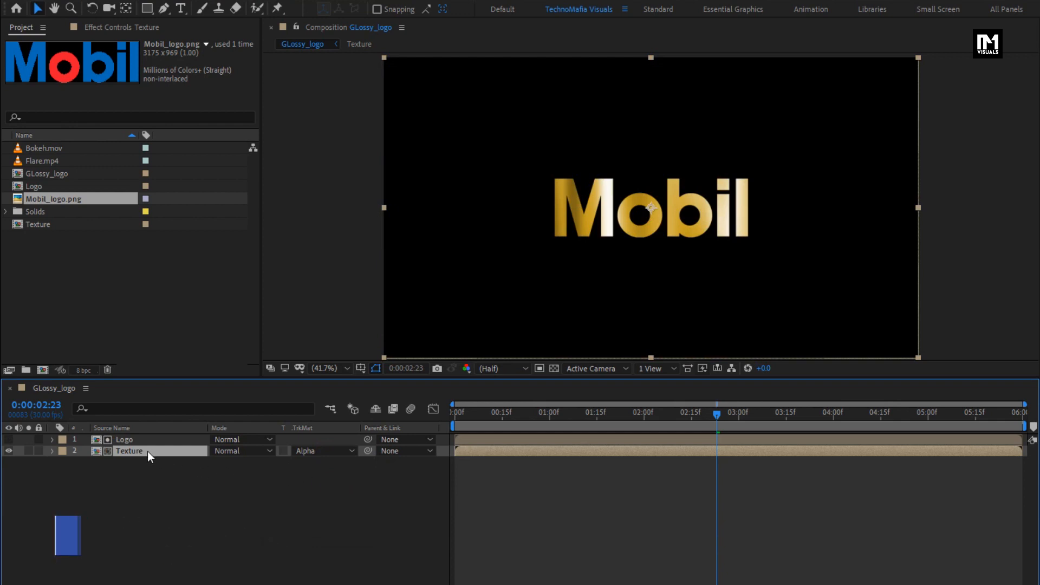
- Apply CC Glass to the Texture layer and choose the Logo layer as its bump map
{"action": "left_click_drag", "start_coordinate": [905, 44], "coordinate": [836, 48]}
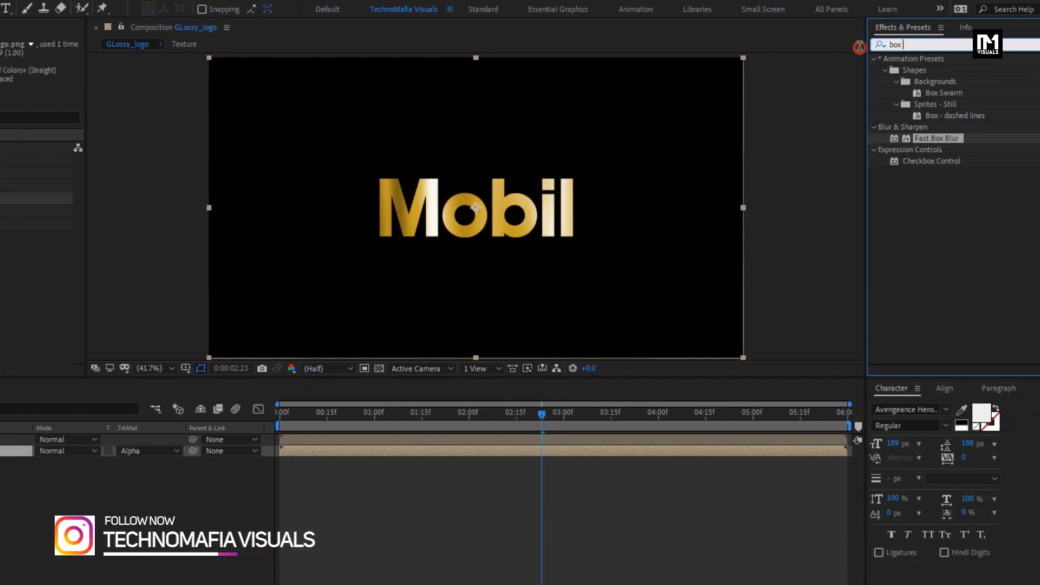
{"action": "type", "text": "cc gl"}
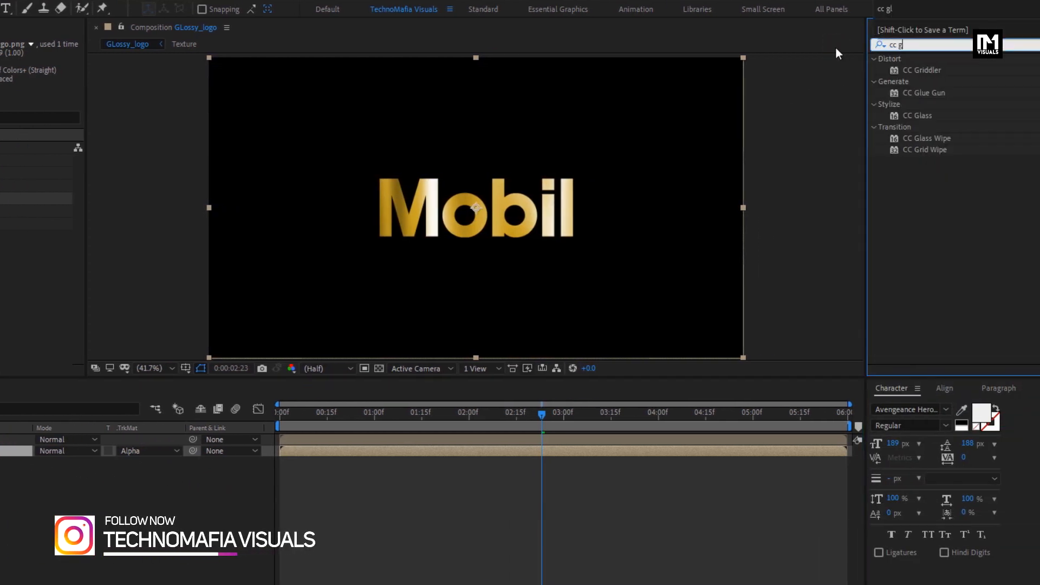
{"action": "double_click", "coordinate": [915, 116]}
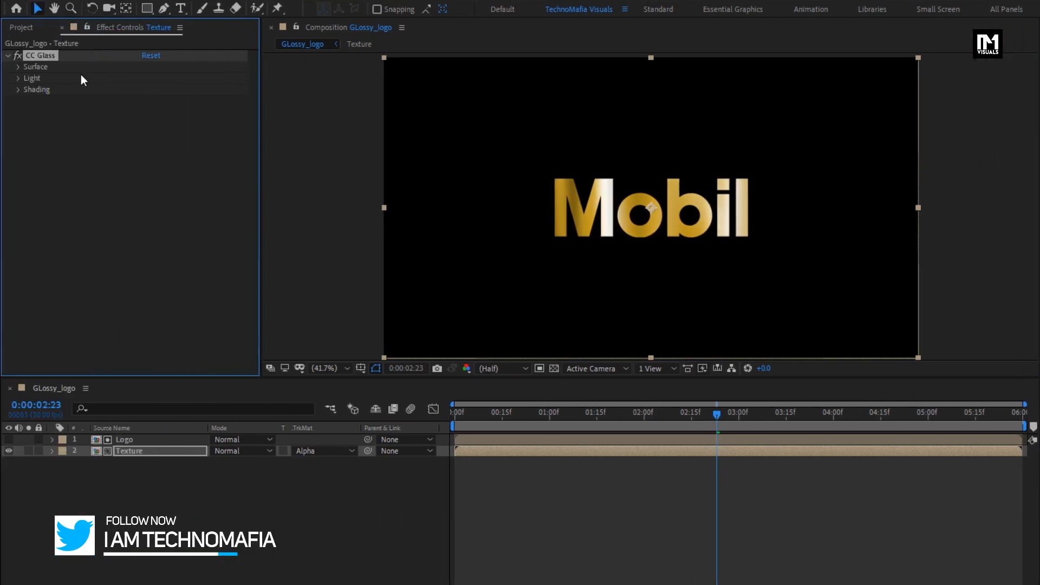
{"action": "left_click", "coordinate": [19, 67]}
{"action": "left_click", "coordinate": [156, 75]}
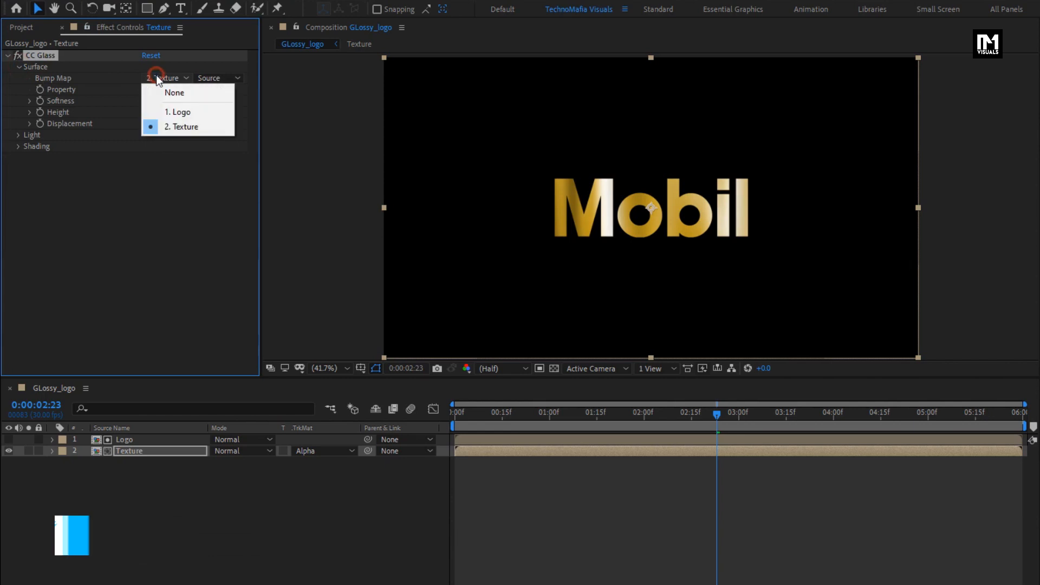
{"action": "left_click", "coordinate": [184, 111]}
- Set the CC Glass surface softness to 15 and height to 40
{"action": "left_click", "coordinate": [146, 102]}
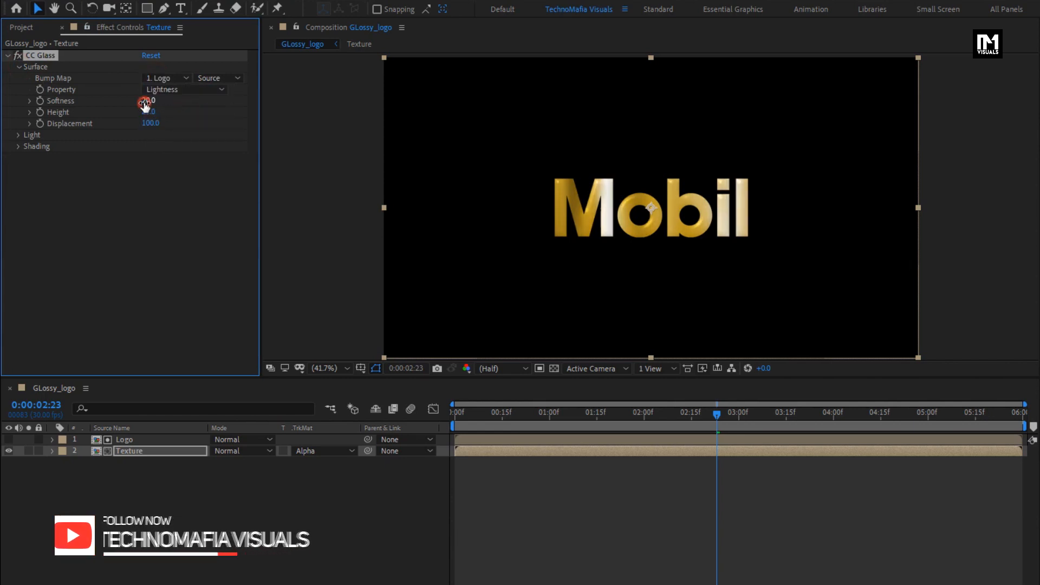
{"action": "type", "text": "15"}
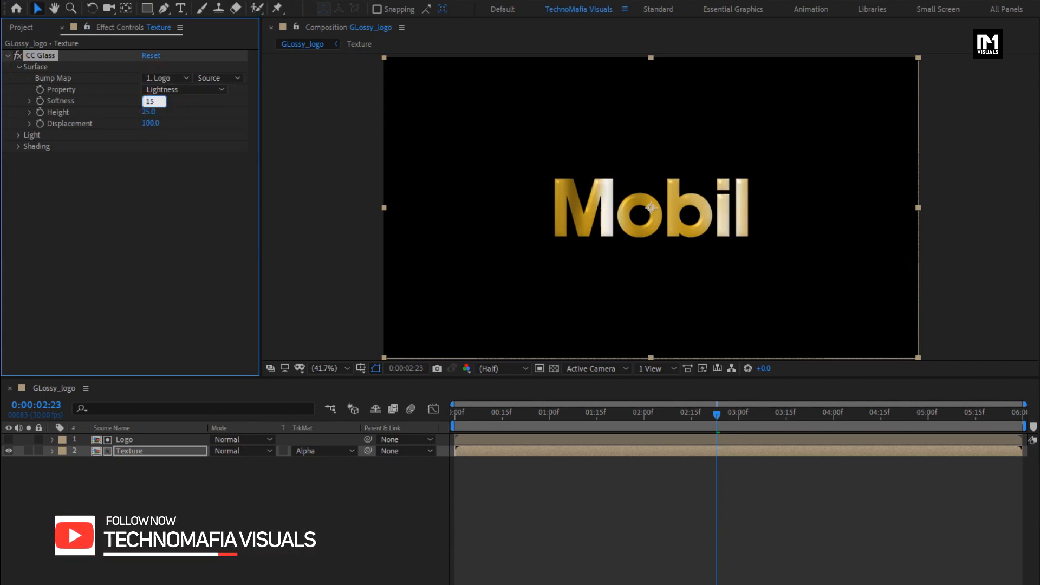
{"action": "key", "text": "Return"}
{"action": "left_click", "coordinate": [148, 111]}
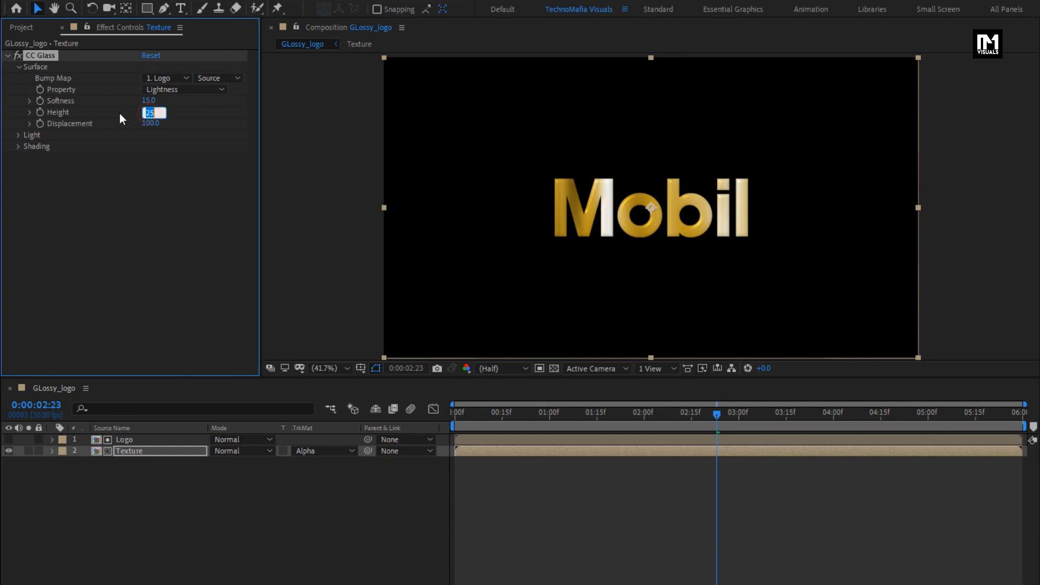
{"action": "type", "text": "40"}
{"action": "key", "text": "Return"}
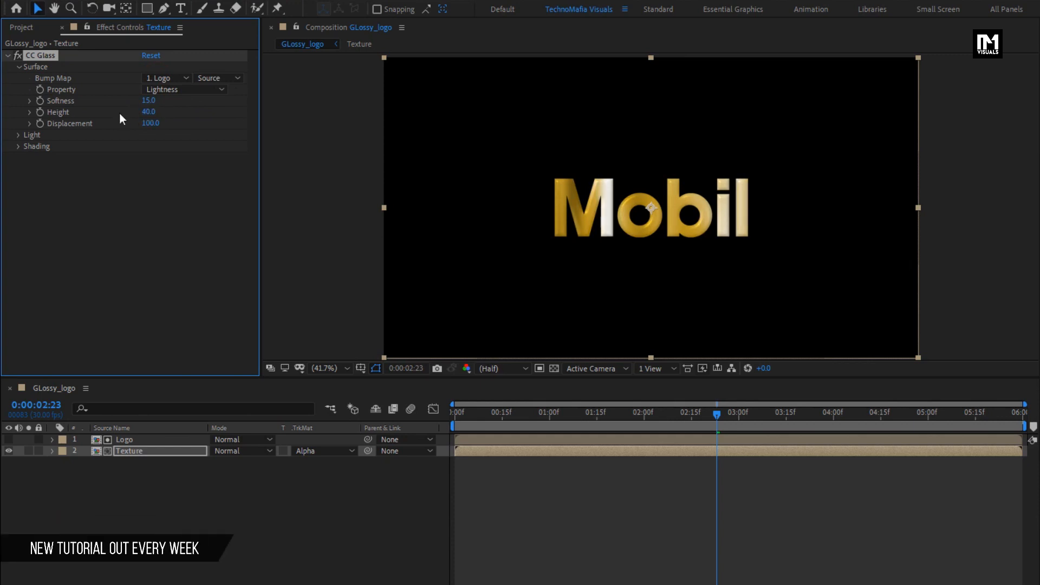
- Set the CC Glass displacement on the Texture layer to 250 and check the relief at other points in time
{"action": "left_click", "coordinate": [148, 123]}
{"action": "type", "text": "250"}
{"action": "key", "text": "Return"}
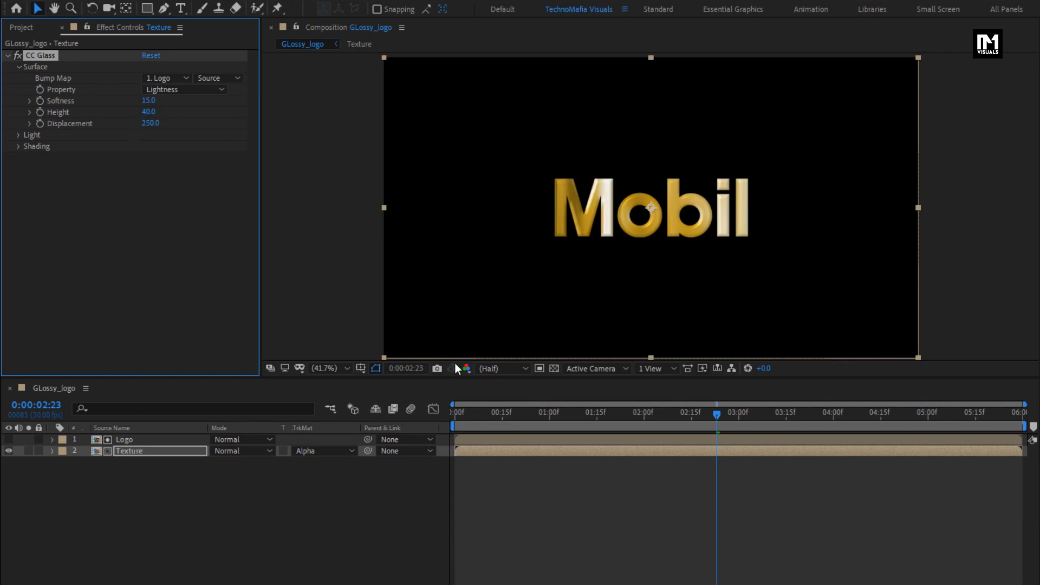
{"action": "left_click_drag", "start_coordinate": [651, 416], "coordinate": [799, 410]}
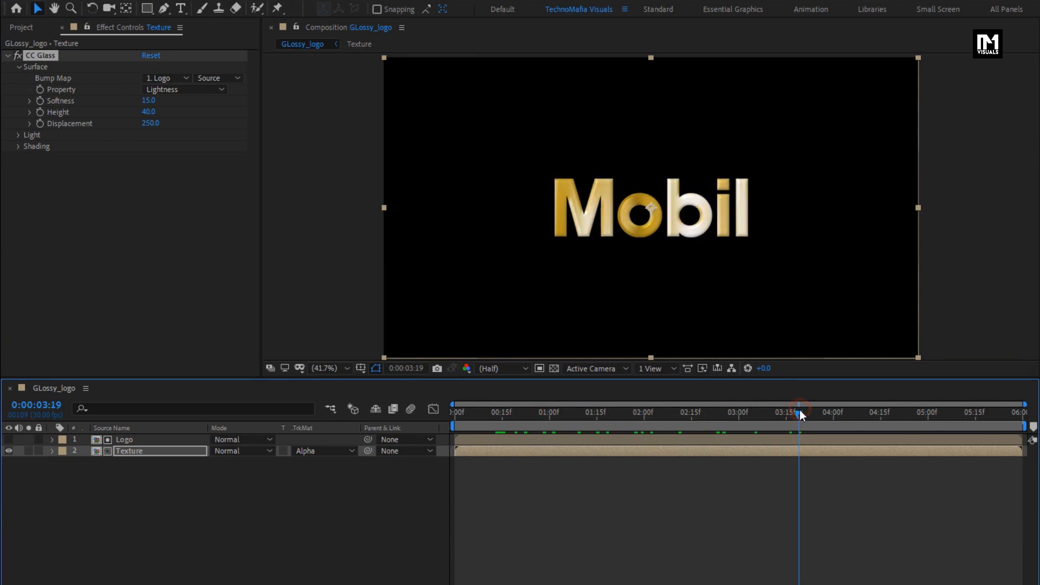
- Apply CC Blobbylize to the Texture layer and choose the Logo layer as its blob layer
{"action": "left_click", "coordinate": [167, 454]}
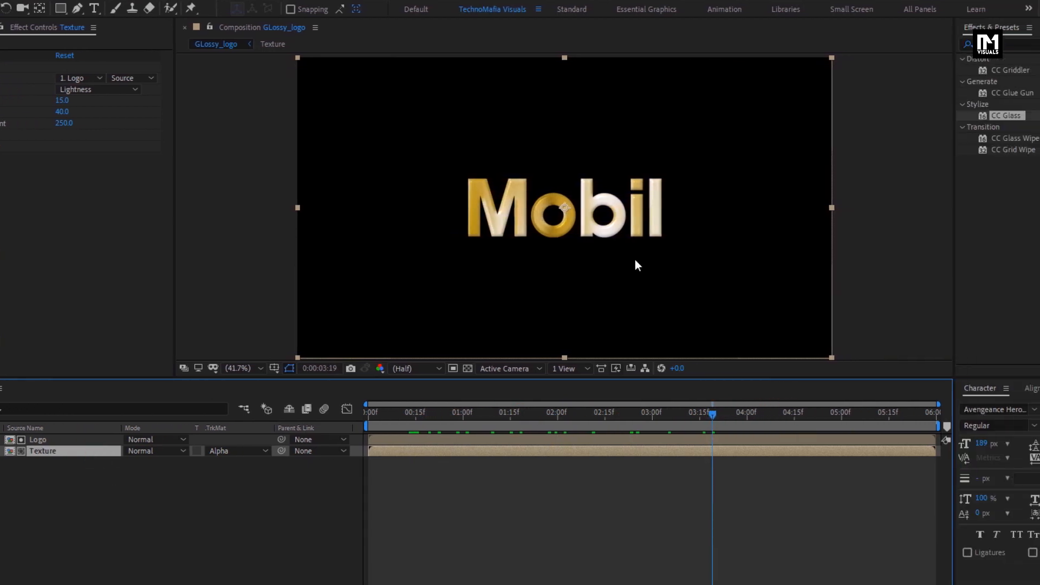
{"action": "left_click", "coordinate": [910, 44]}
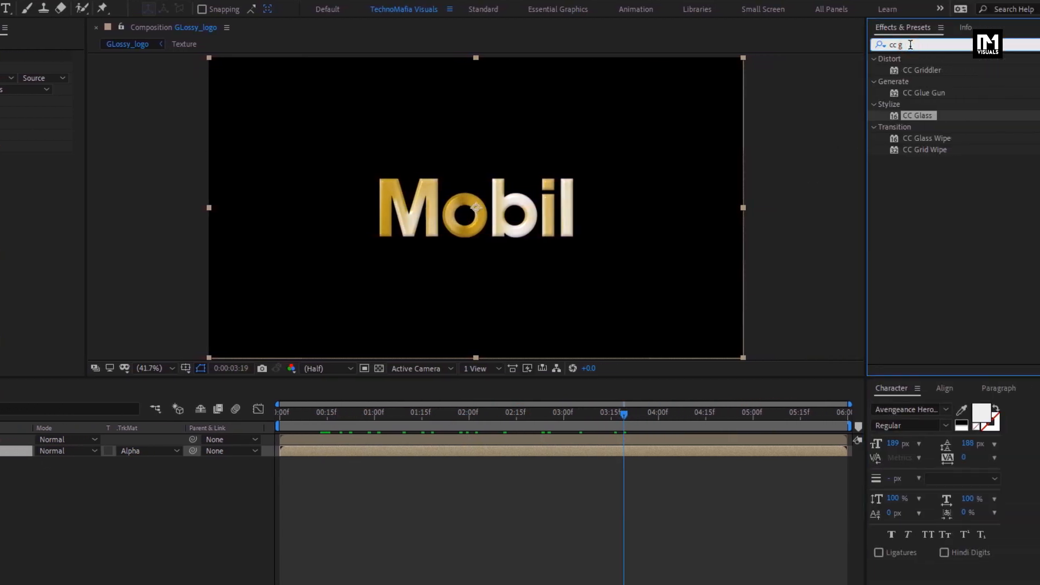
{"action": "key", "text": "BackSpace"}
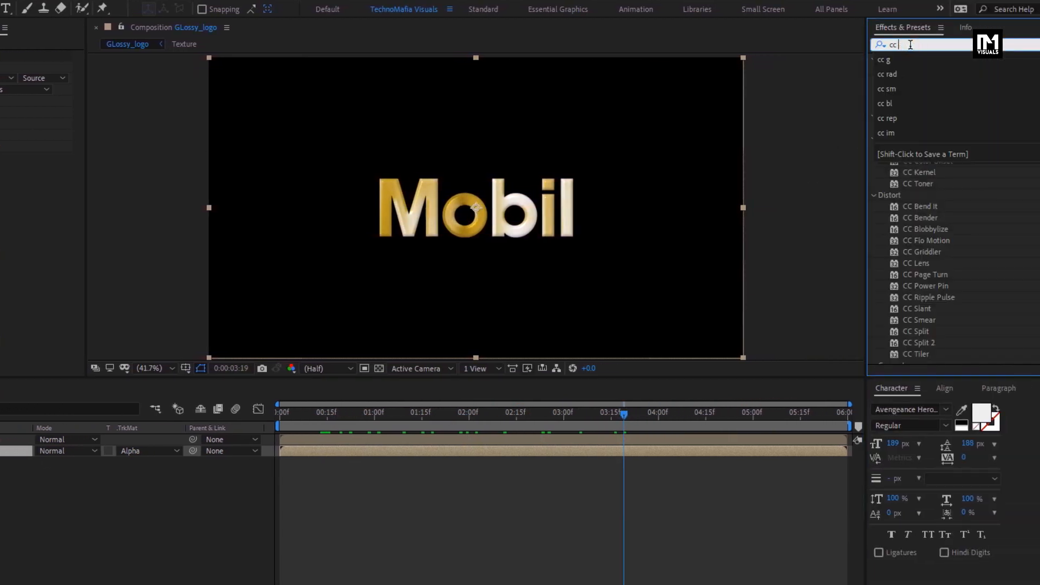
{"action": "type", "text": "b"}
{"action": "left_click", "coordinate": [927, 95]}
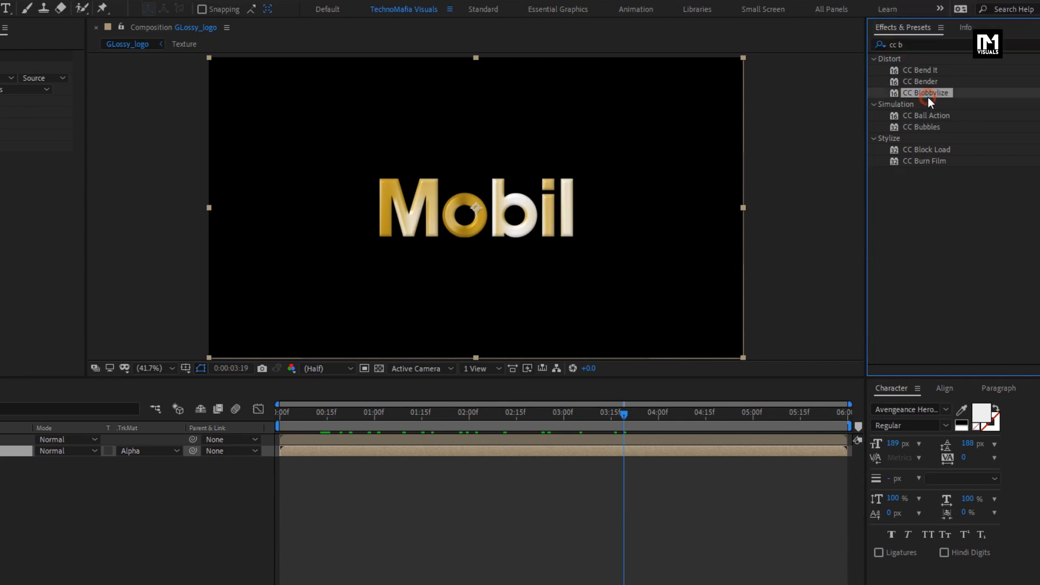
{"action": "double_click", "coordinate": [929, 95]}
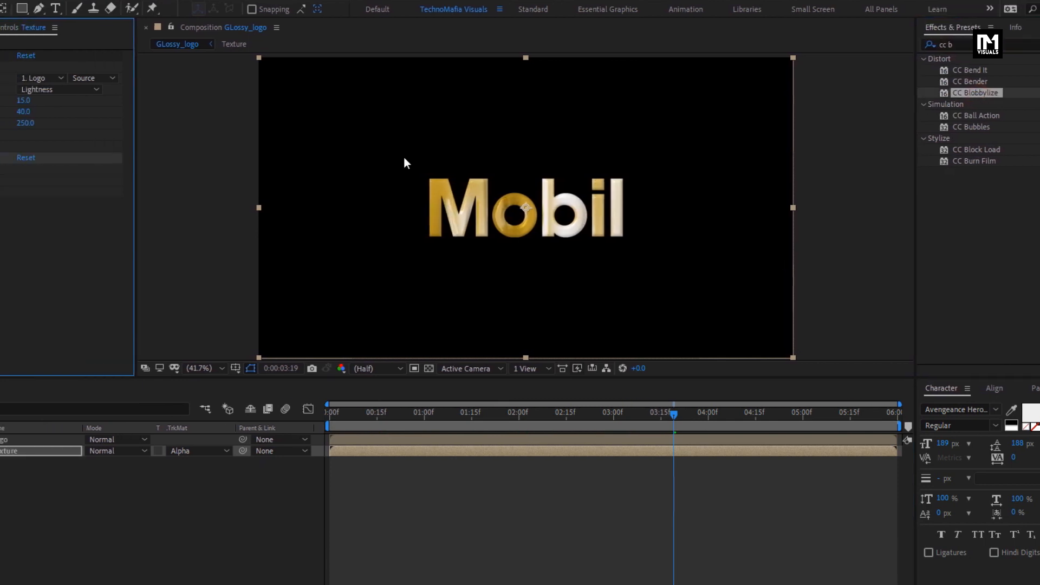
{"action": "left_click", "coordinate": [18, 168]}
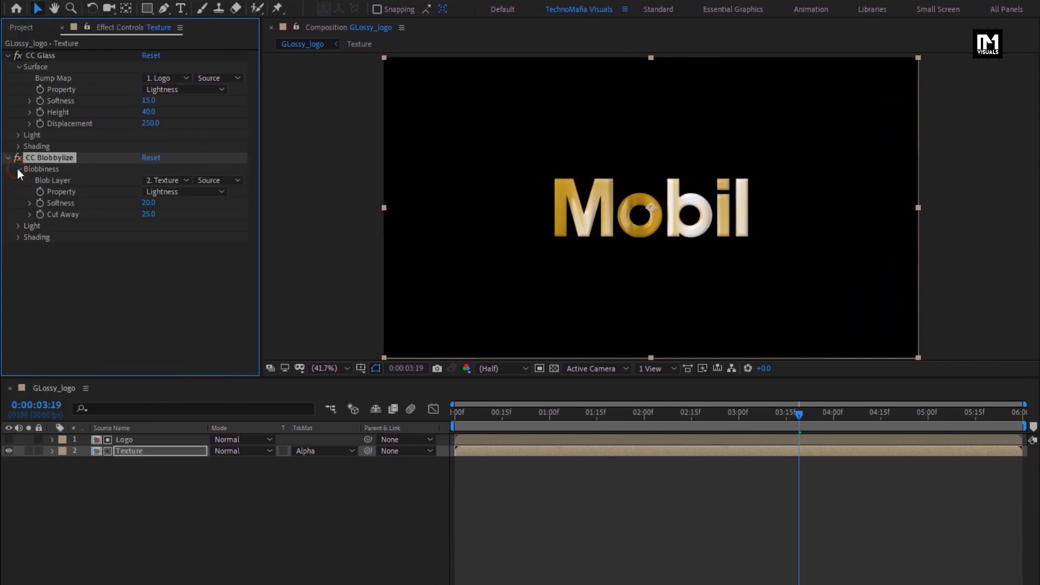
{"action": "left_click", "coordinate": [159, 181]}
{"action": "left_click", "coordinate": [173, 213]}
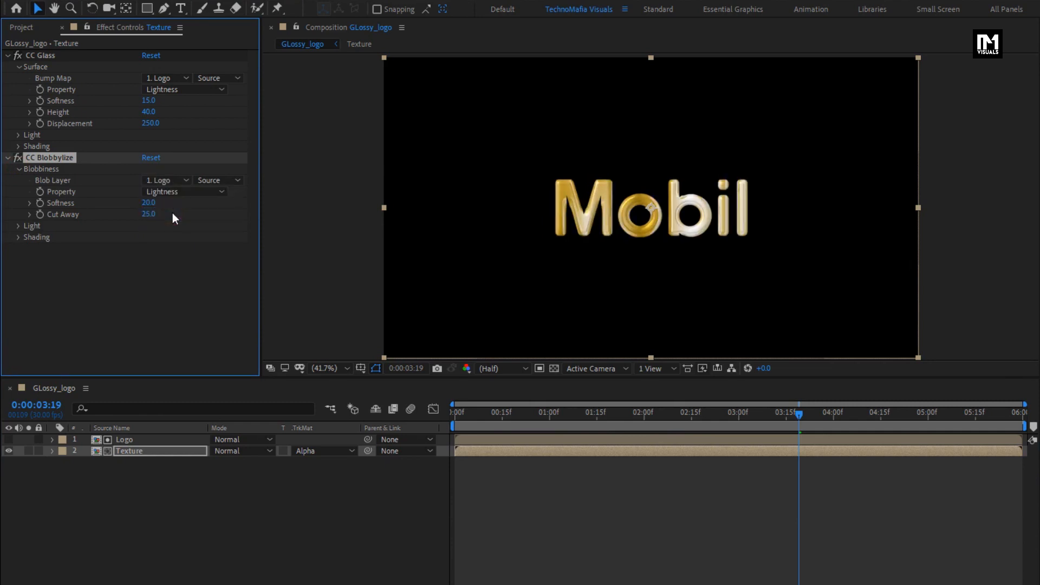
- Set the CC Blobbylize softness to 5 and cut away to 0, and preview the animation from the start
{"action": "left_click", "coordinate": [150, 204]}
{"action": "type", "text": "5"}
{"action": "key", "text": "Return"}
{"action": "left_click", "coordinate": [144, 214]}
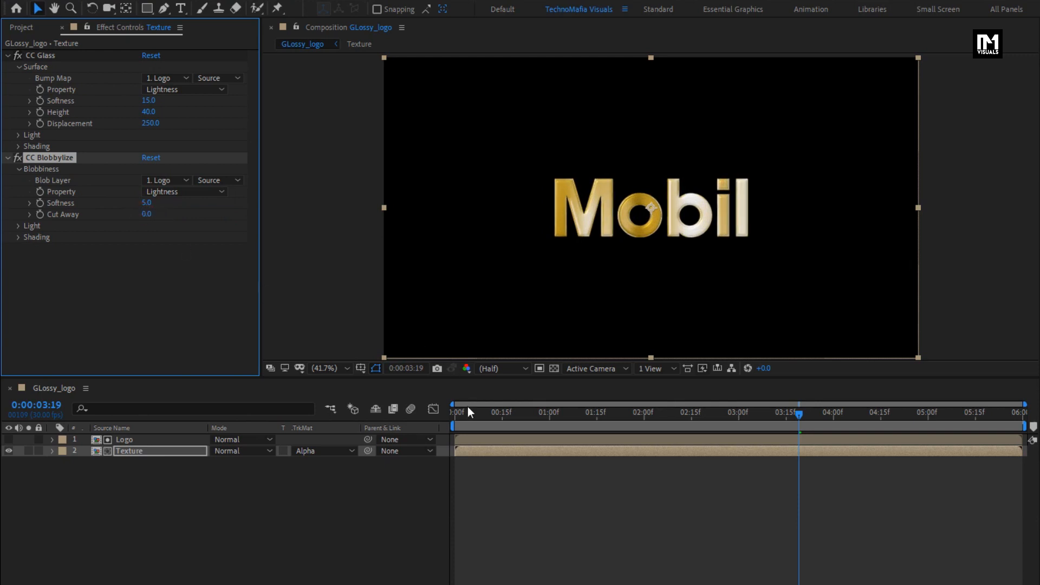
{"action": "left_click", "coordinate": [456, 418]}
{"action": "key", "text": "space"}
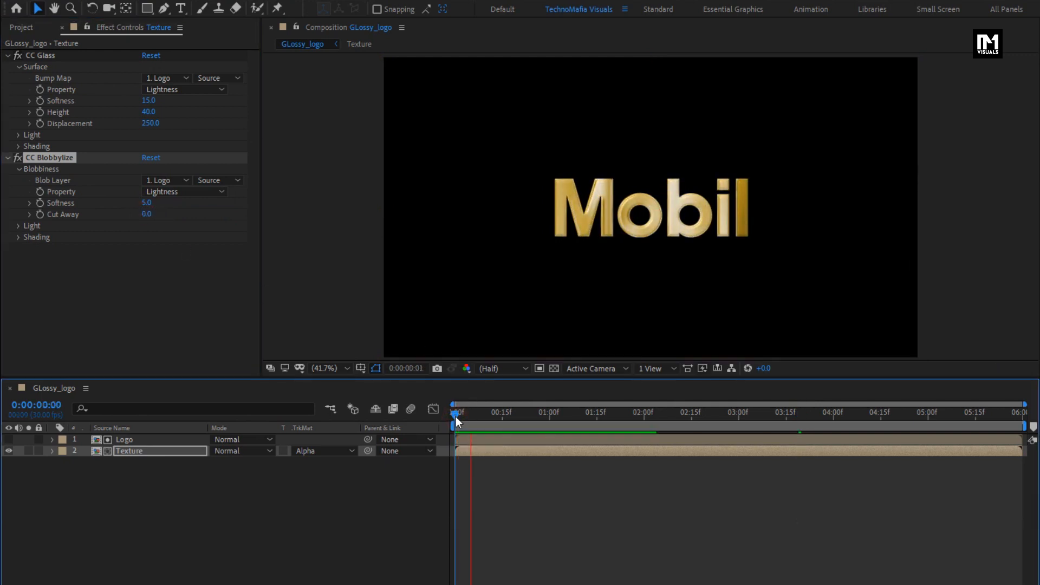
{"action": "key", "text": "space"}
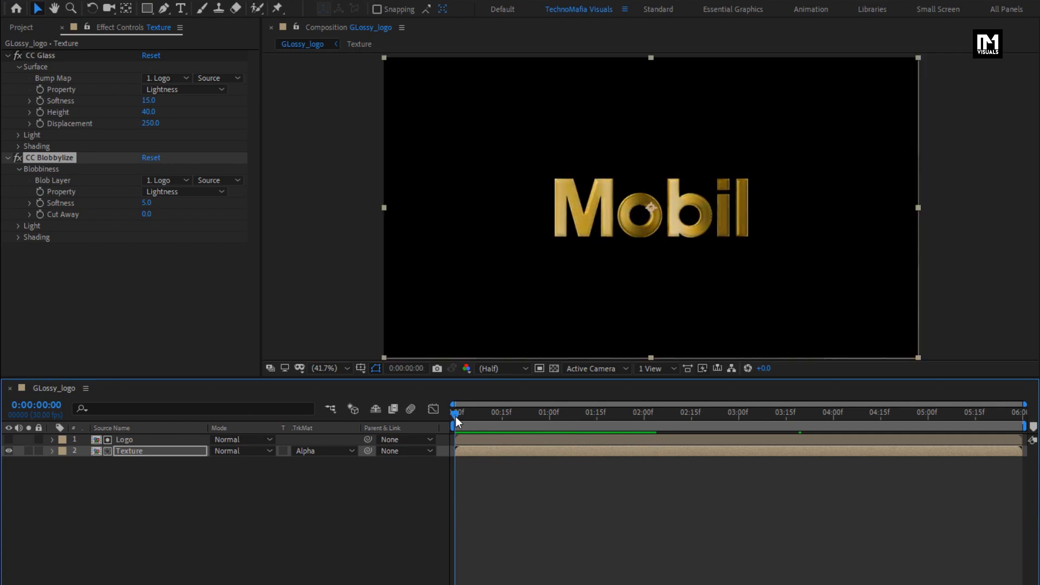
- Create a new 1920 x 1080, 30 fps, 6-second composition named Logo_animation
{"action": "key", "text": "ctrl+n"}
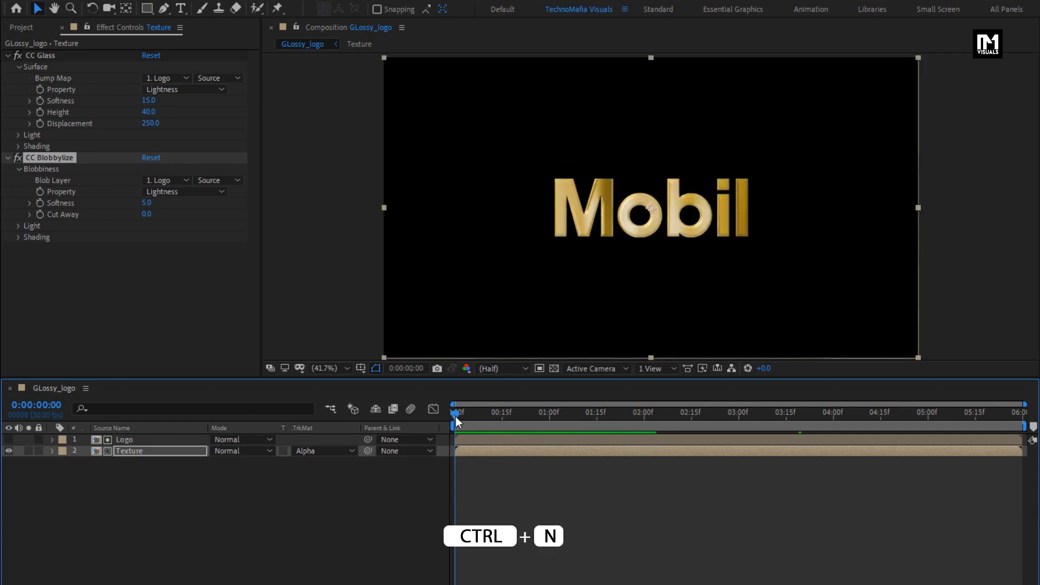
{"action": "type", "text": "Logo_animation"}
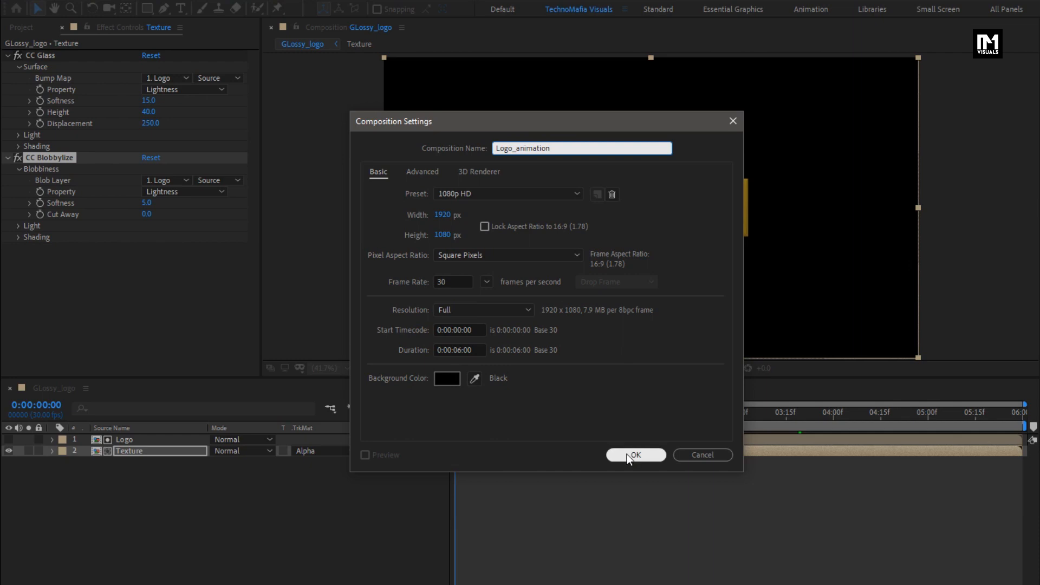
{"action": "left_click", "coordinate": [633, 454]}
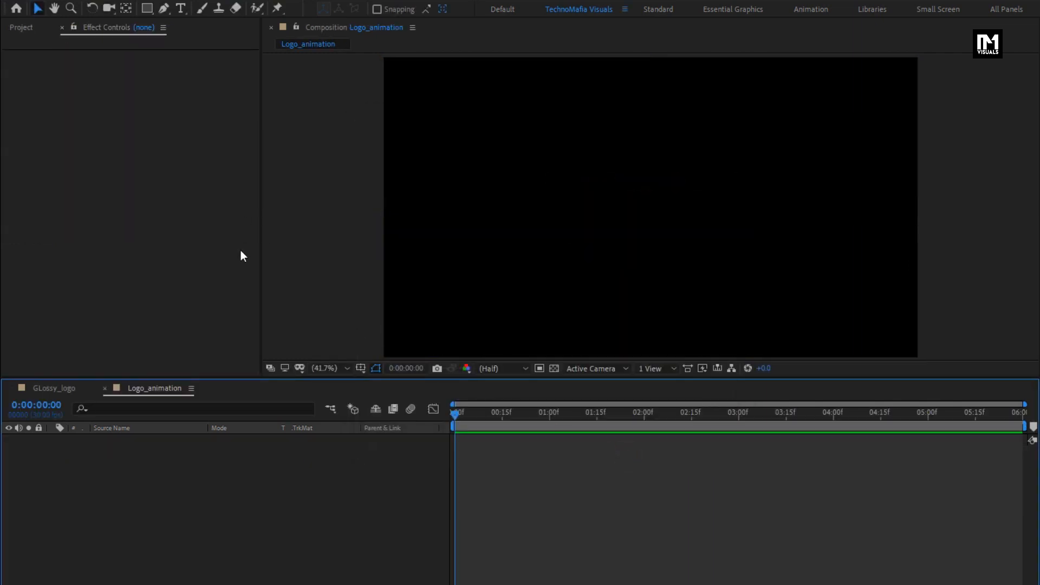
- Add a black 1920 x 1080 solid named BG to the Logo_animation composition
{"action": "right_click", "coordinate": [144, 457]}
{"action": "mouse_move", "coordinate": [250, 467]}
{"action": "left_click", "coordinate": [370, 500]}
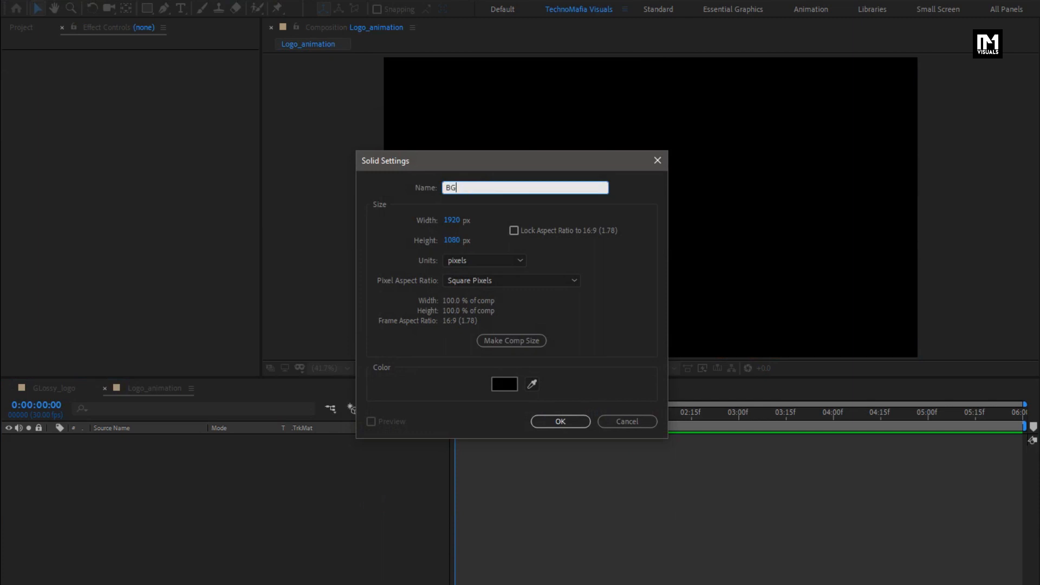
{"action": "left_click", "coordinate": [541, 422]}
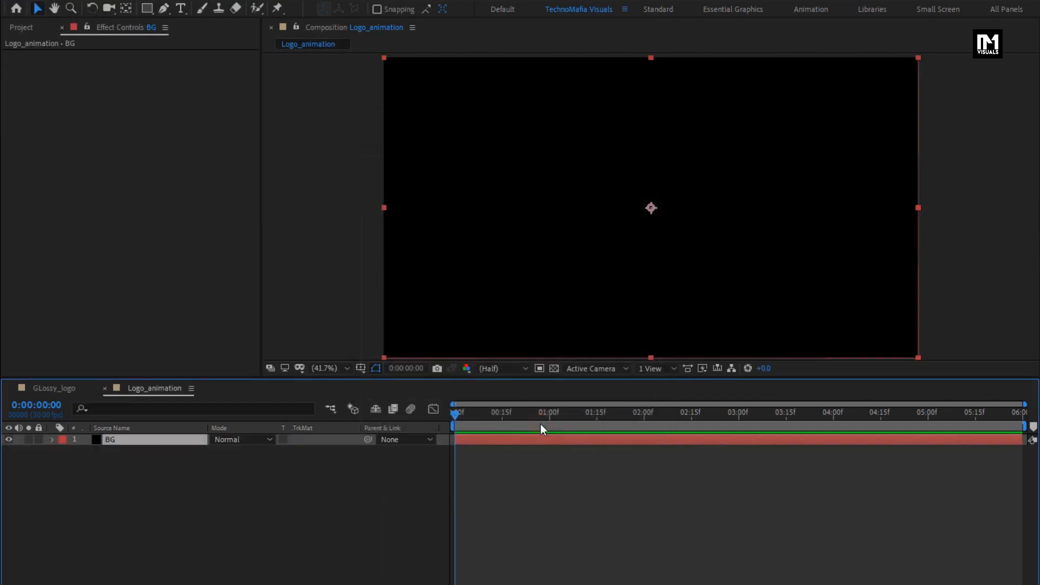
- Find the Gradient Ramp effect and apply it to the BG solid
{"action": "left_click", "coordinate": [915, 41]}
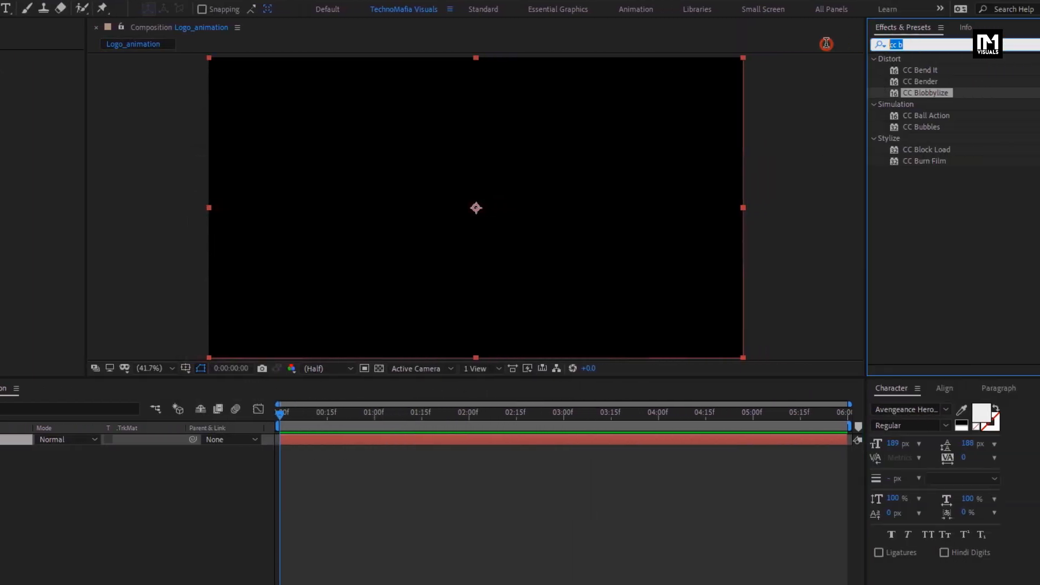
{"action": "type", "text": "ramp"}
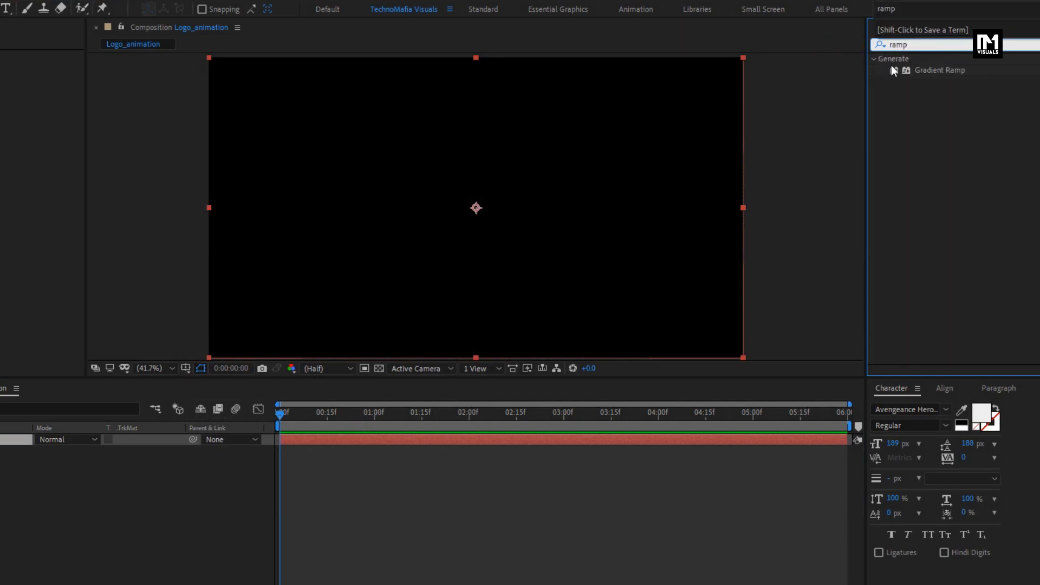
{"action": "left_click_drag", "start_coordinate": [934, 72], "coordinate": [538, 210]}
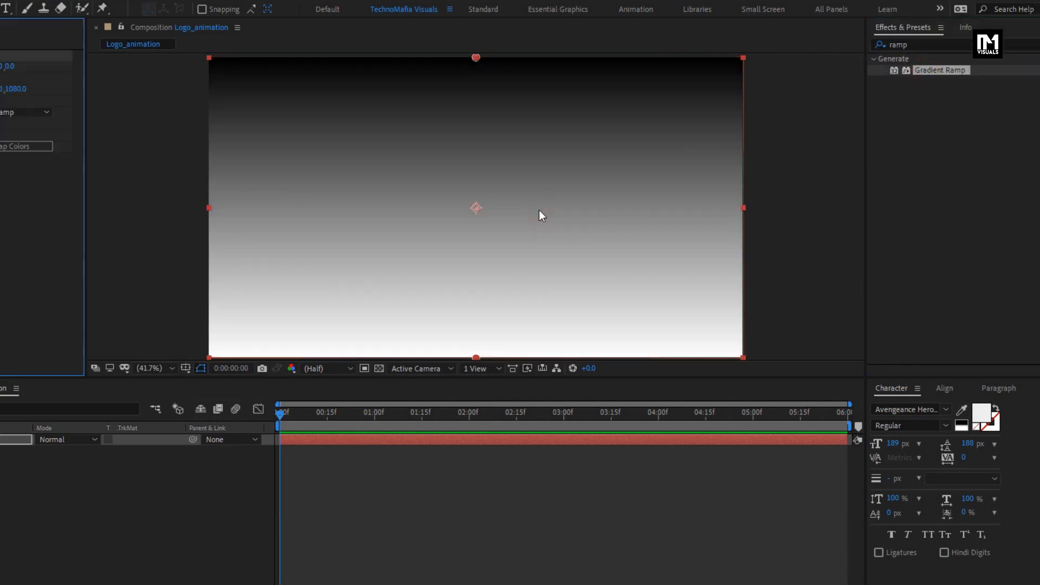
- Set the Gradient Ramp start color to a pale cream and the end color to light grey E7E5E5
{"action": "left_click", "coordinate": [148, 78]}
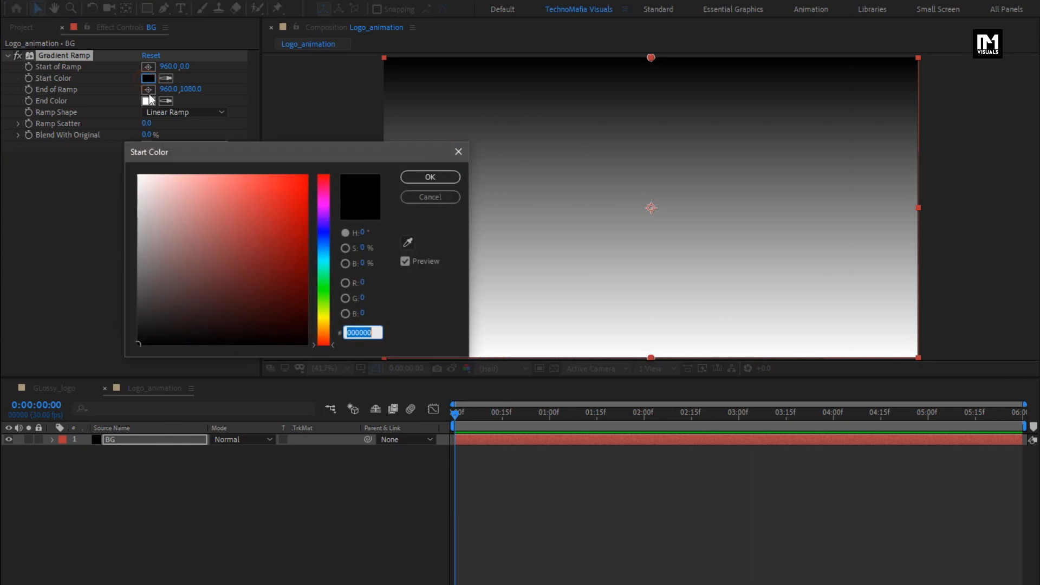
{"action": "left_click_drag", "start_coordinate": [147, 216], "coordinate": [140, 187]}
{"action": "left_click_drag", "start_coordinate": [323, 339], "coordinate": [322, 322]}
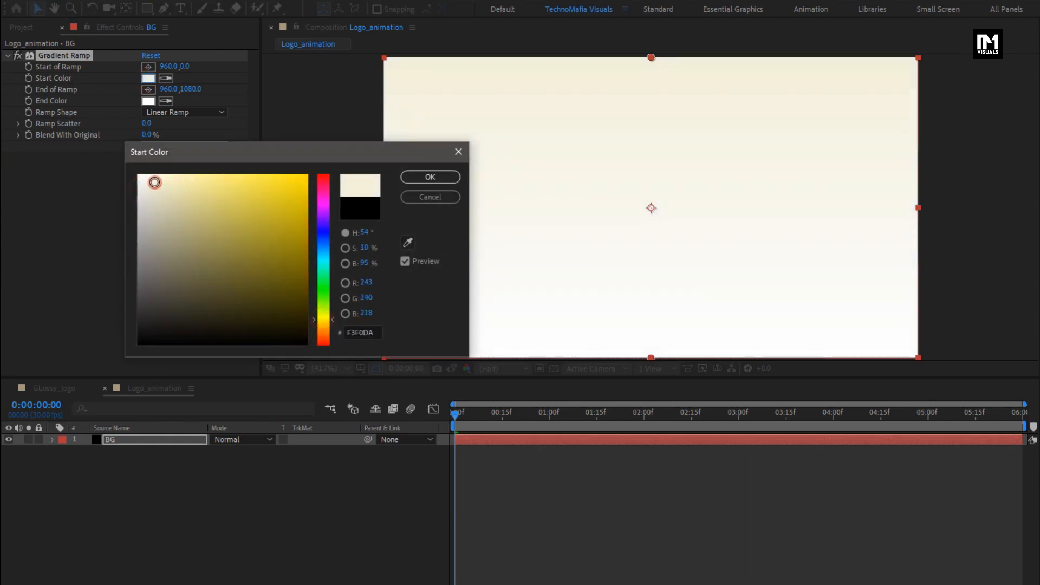
{"action": "left_click", "coordinate": [411, 181]}
{"action": "left_click", "coordinate": [147, 101]}
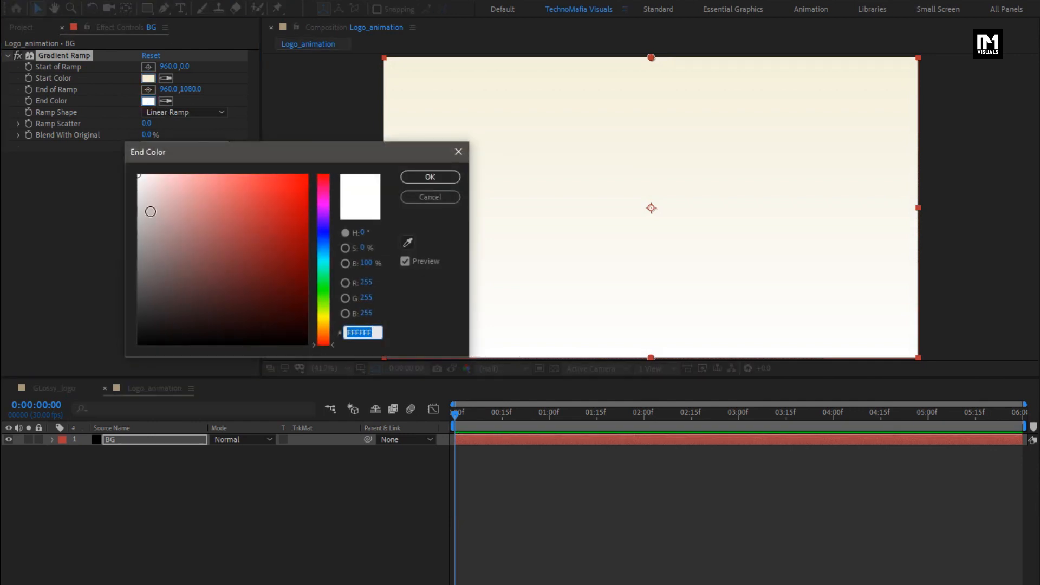
{"action": "left_click", "coordinate": [138, 189]}
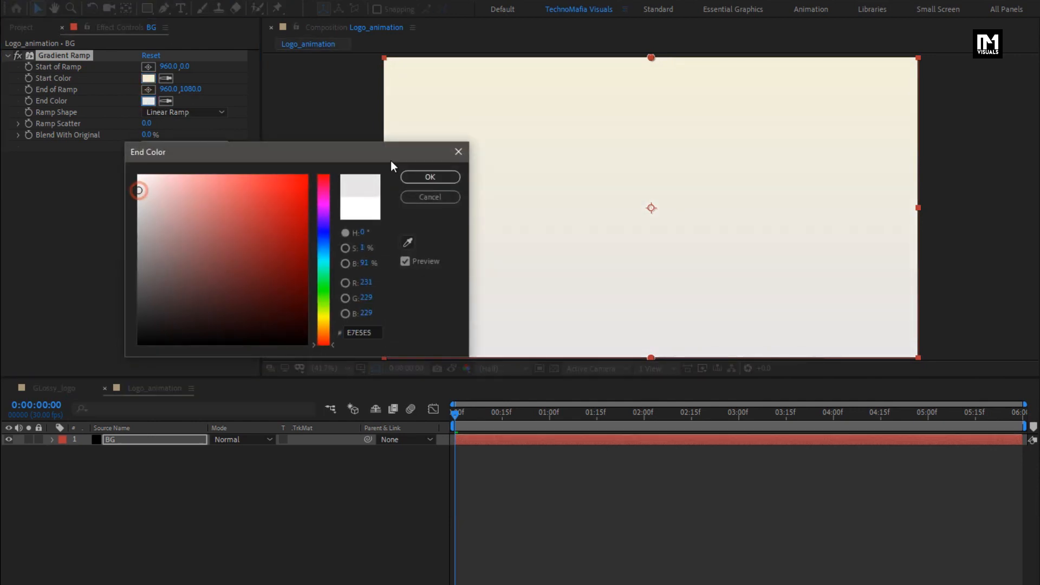
{"action": "left_click", "coordinate": [422, 177]}
- Make the gradient a Radial Ramp starting at the frame's centre and ending near its lower-right corner, at about 1666, 1037
{"action": "left_click", "coordinate": [149, 67]}
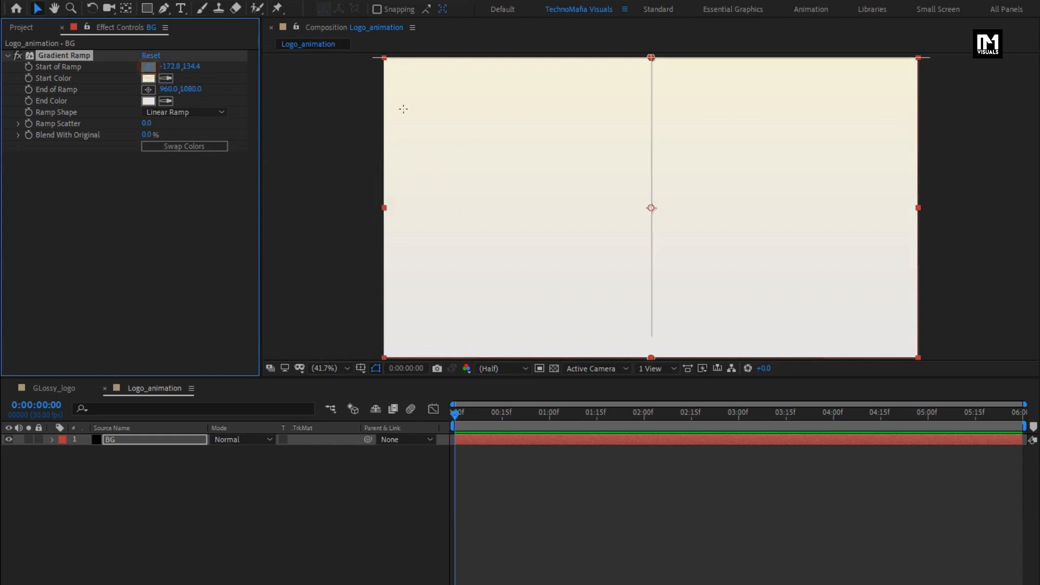
{"action": "left_click", "coordinate": [651, 208]}
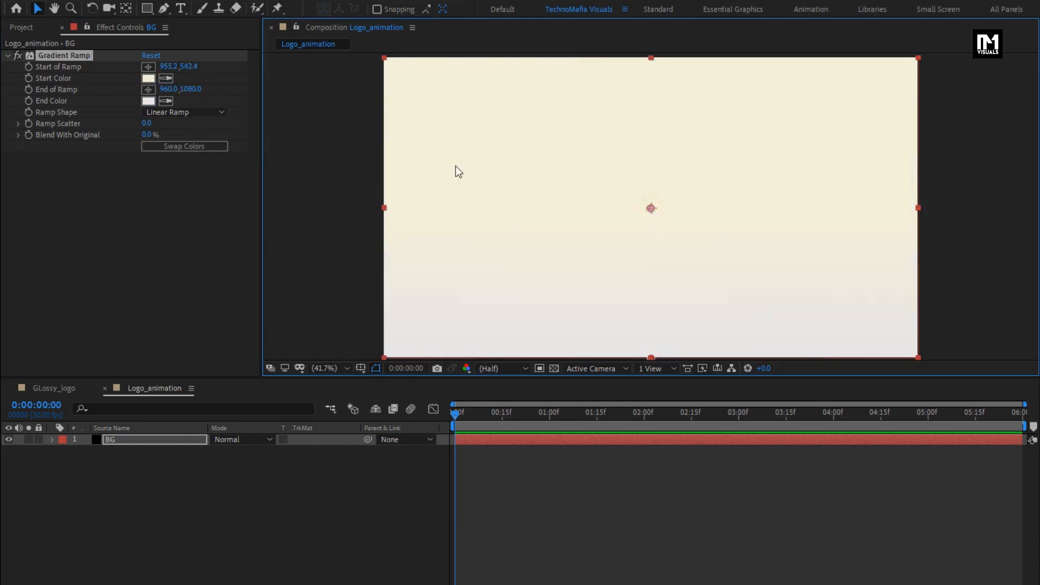
{"action": "left_click", "coordinate": [148, 90]}
{"action": "left_click", "coordinate": [645, 356]}
{"action": "left_click", "coordinate": [190, 112]}
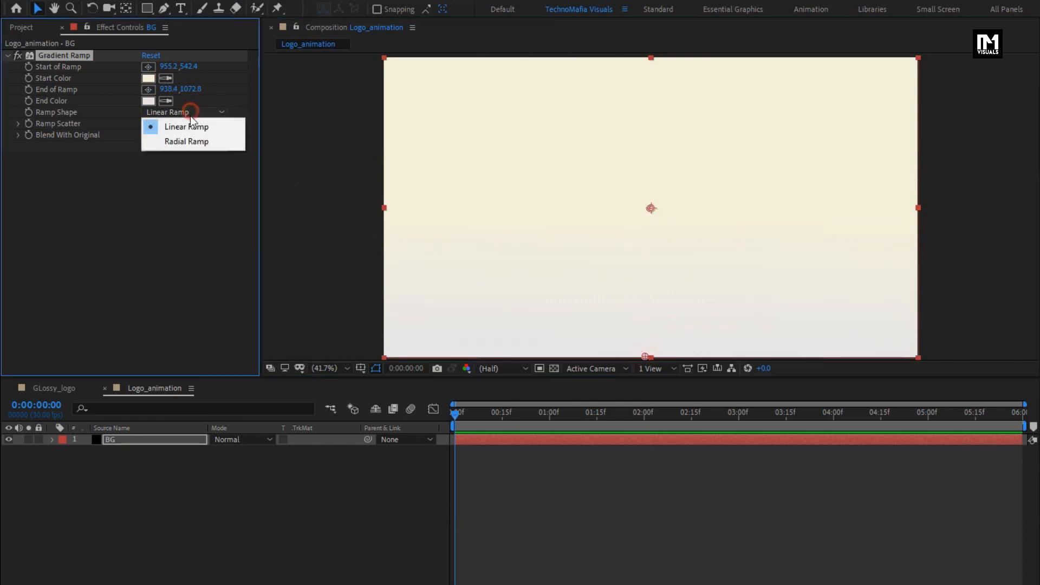
{"action": "left_click", "coordinate": [188, 141]}
{"action": "left_click_drag", "start_coordinate": [645, 355], "coordinate": [812, 355]}
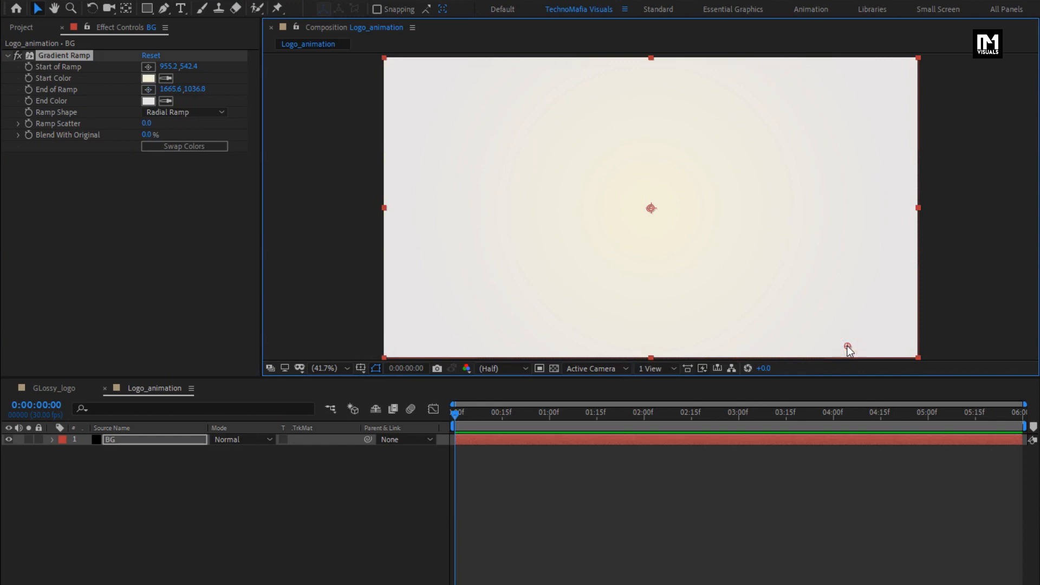
- Add the Logo composition as a layer above BG in Logo_animation
{"action": "left_click", "coordinate": [32, 28]}
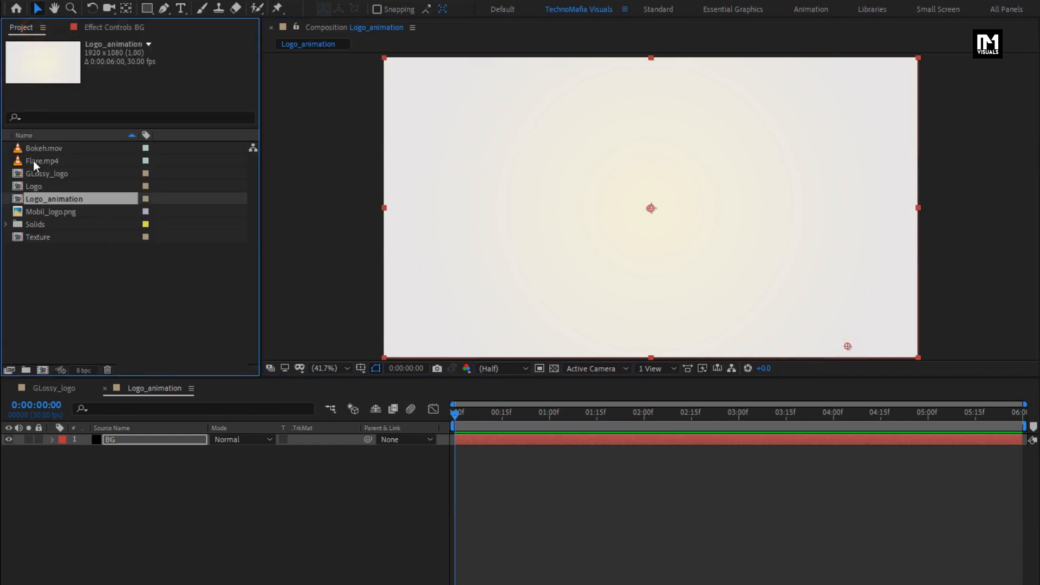
{"action": "left_click", "coordinate": [33, 186]}
{"action": "left_click_drag", "start_coordinate": [31, 185], "coordinate": [129, 437]}
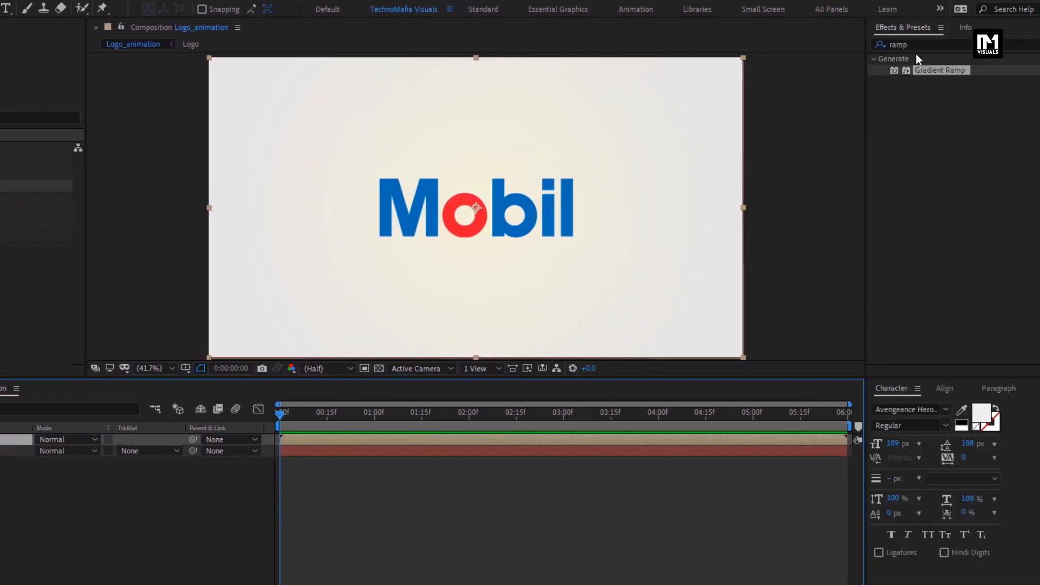
- Apply the Fill effect to the Logo layer with a dark brown color, about 4C3737
{"action": "left_click_drag", "start_coordinate": [915, 46], "coordinate": [838, 47]}
{"action": "type", "text": "fill"}
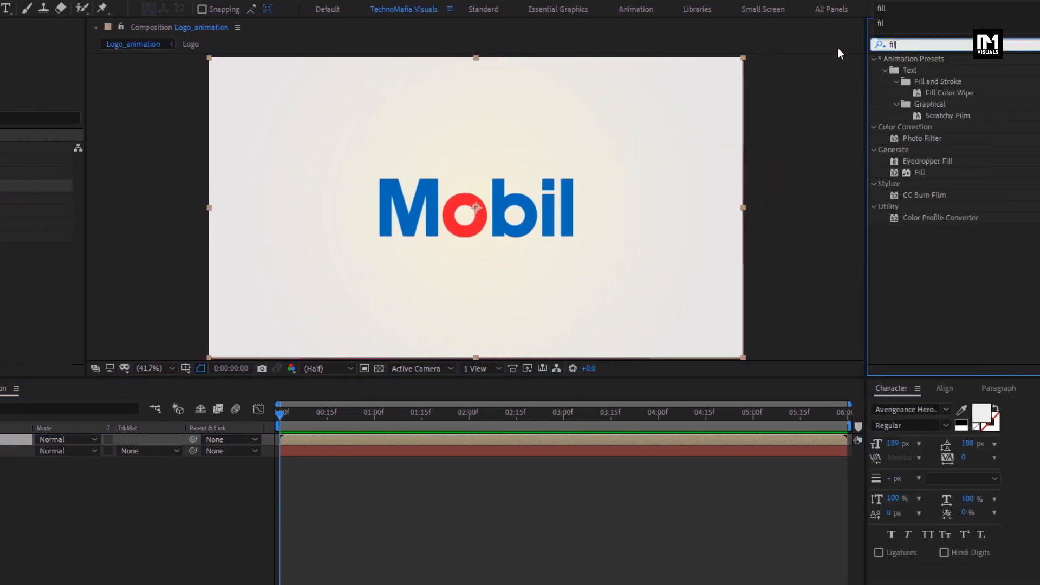
{"action": "left_click_drag", "start_coordinate": [920, 127], "coordinate": [524, 203]}
{"action": "left_click", "coordinate": [145, 90]}
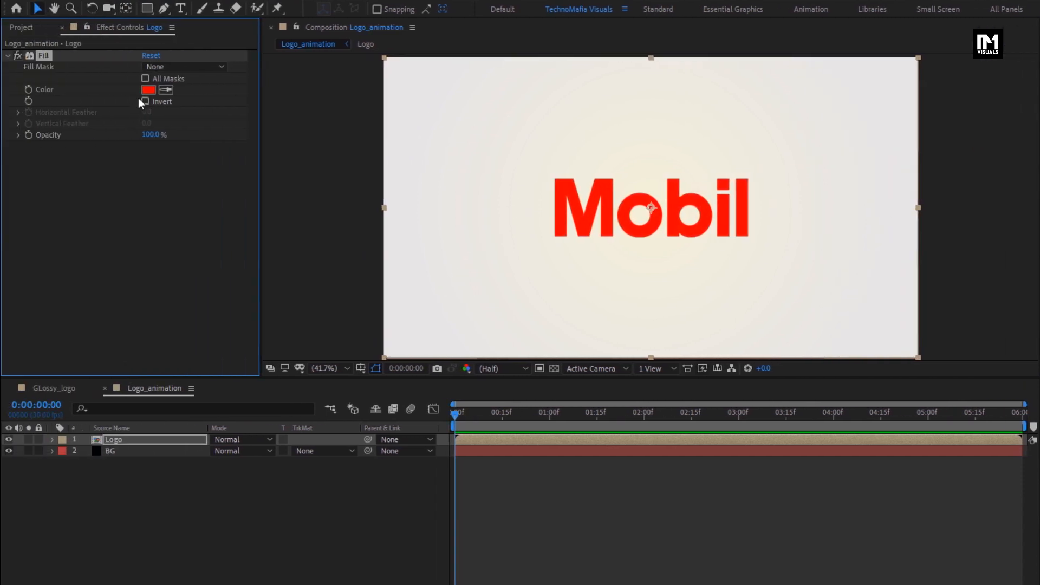
{"action": "left_click_drag", "start_coordinate": [147, 255], "coordinate": [140, 288]}
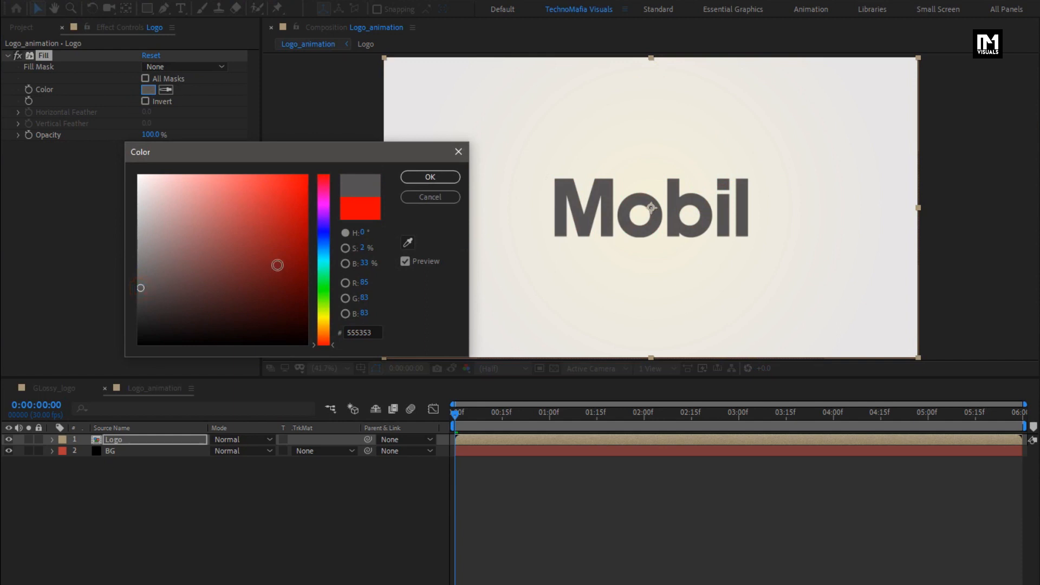
{"action": "left_click_drag", "start_coordinate": [144, 305], "coordinate": [179, 294]}
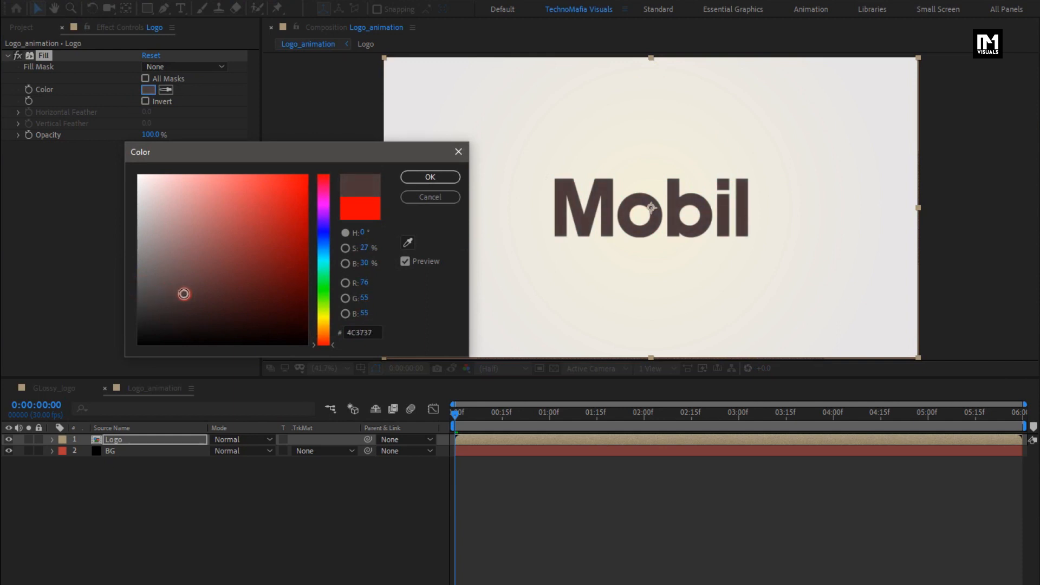
{"action": "left_click", "coordinate": [424, 177]}
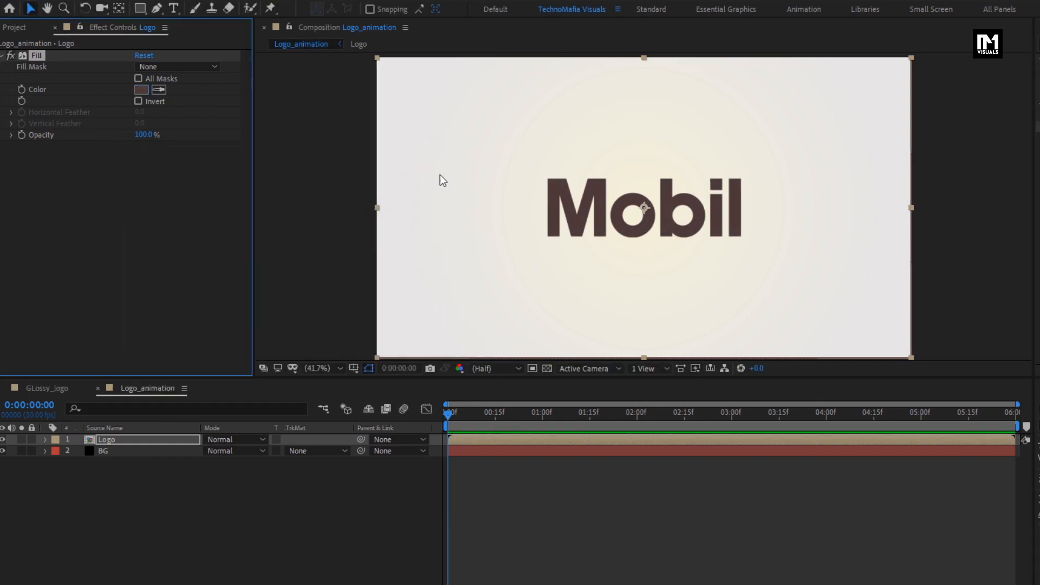
- Apply the CC Radial Fast Blur effect to the Logo layer
{"action": "left_click", "coordinate": [904, 42]}
{"action": "type", "text": "r"}
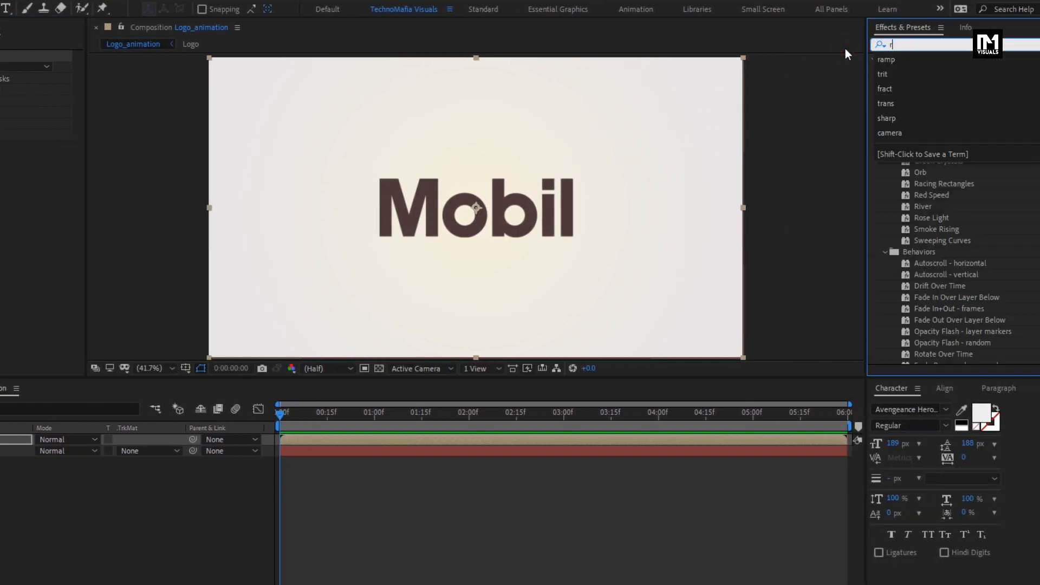
{"action": "type", "text": "adia"}
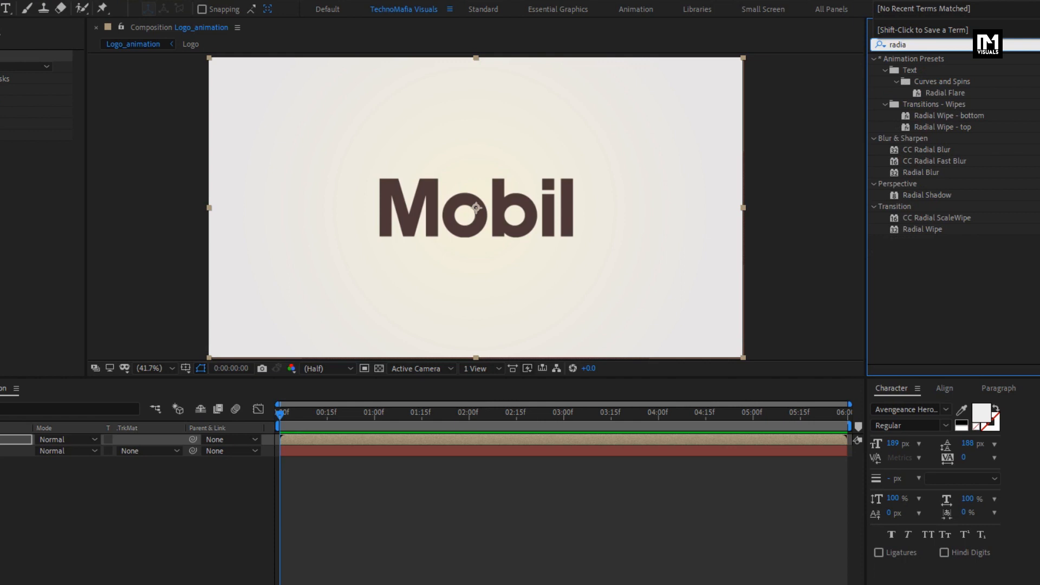
{"action": "left_click", "coordinate": [944, 162]}
{"action": "left_click_drag", "start_coordinate": [960, 161], "coordinate": [525, 208]}
- Place the blur Center up and to the left of the logo, at about 343.2, 302.4, and keyframe it at 0:00:00:20
{"action": "left_click_drag", "start_coordinate": [348, 416], "coordinate": [394, 422]}
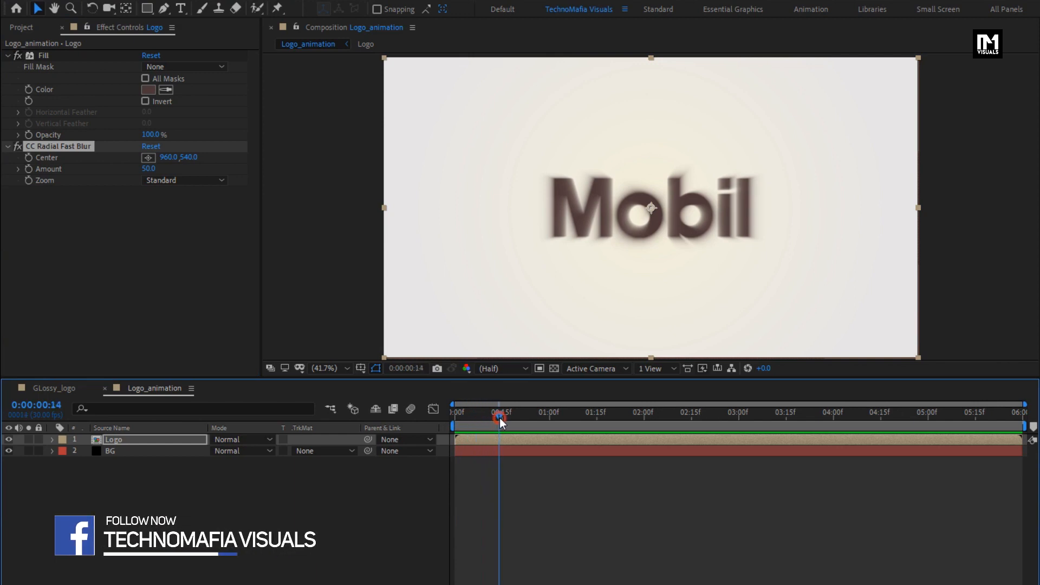
{"action": "left_click_drag", "start_coordinate": [500, 420], "coordinate": [518, 422]}
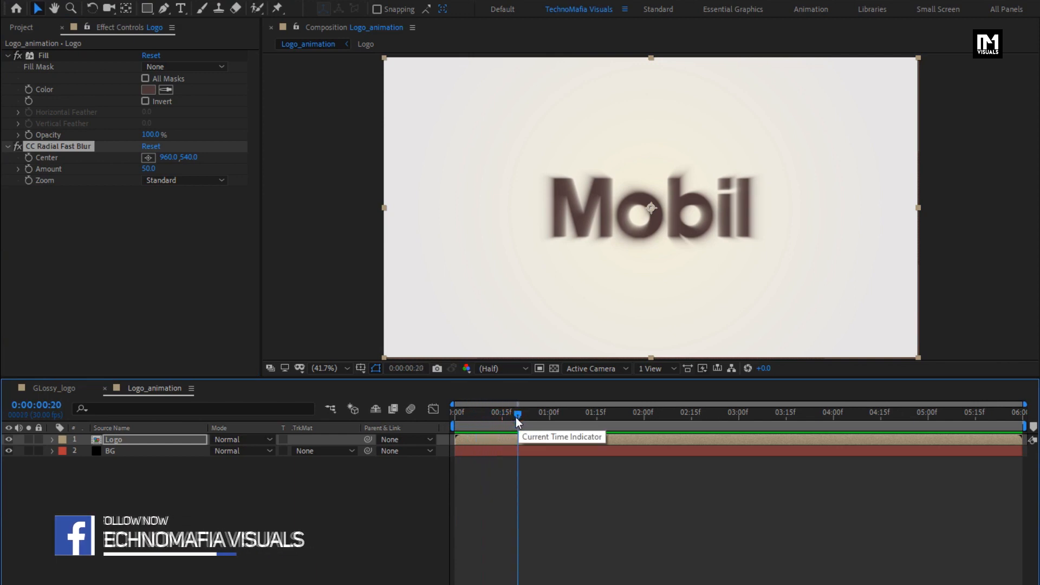
{"action": "left_click", "coordinate": [147, 158]}
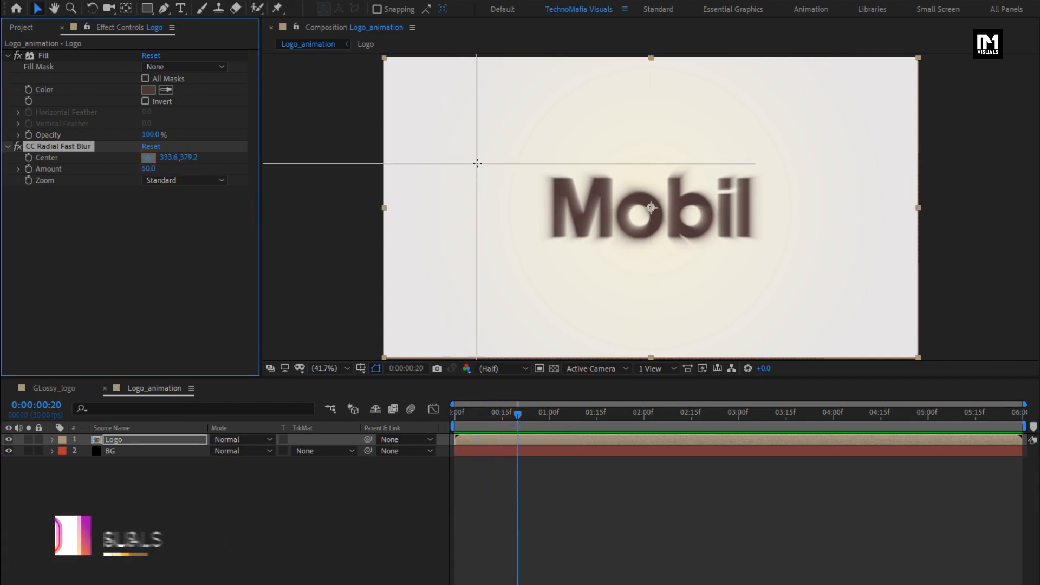
{"action": "left_click", "coordinate": [480, 145]}
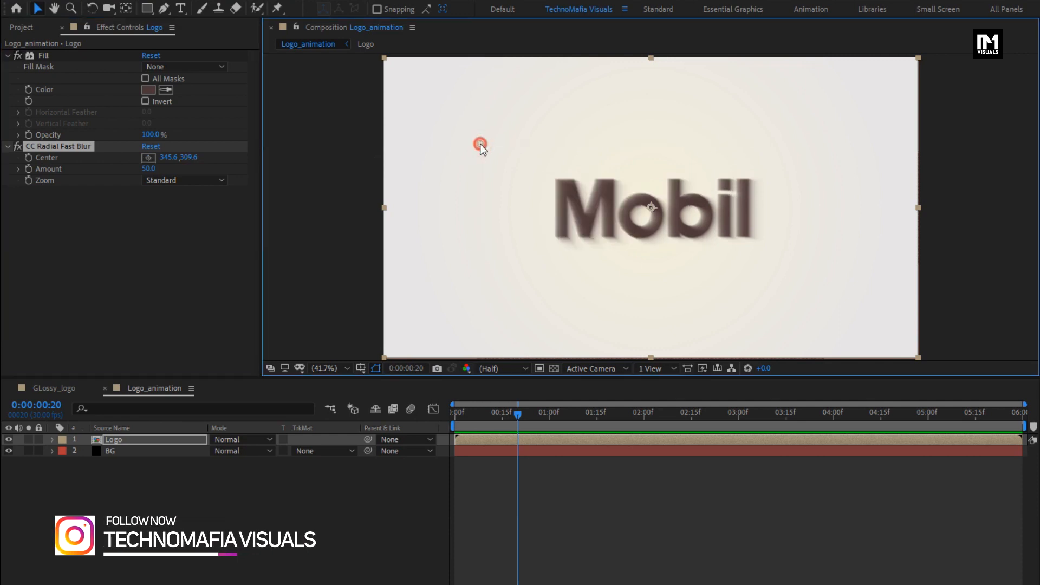
{"action": "left_click_drag", "start_coordinate": [480, 144], "coordinate": [479, 142]}
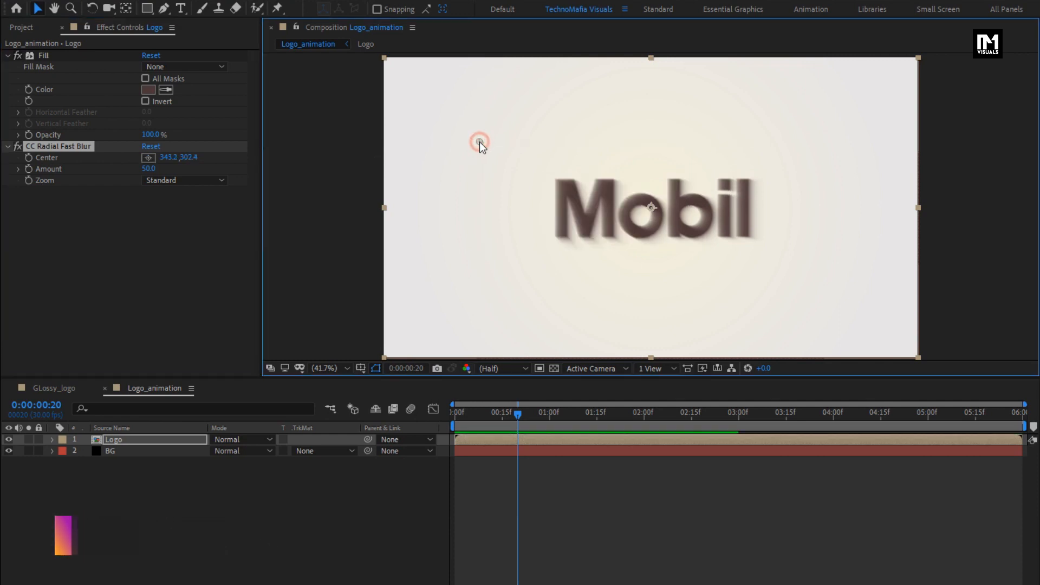
{"action": "left_click", "coordinate": [34, 158]}
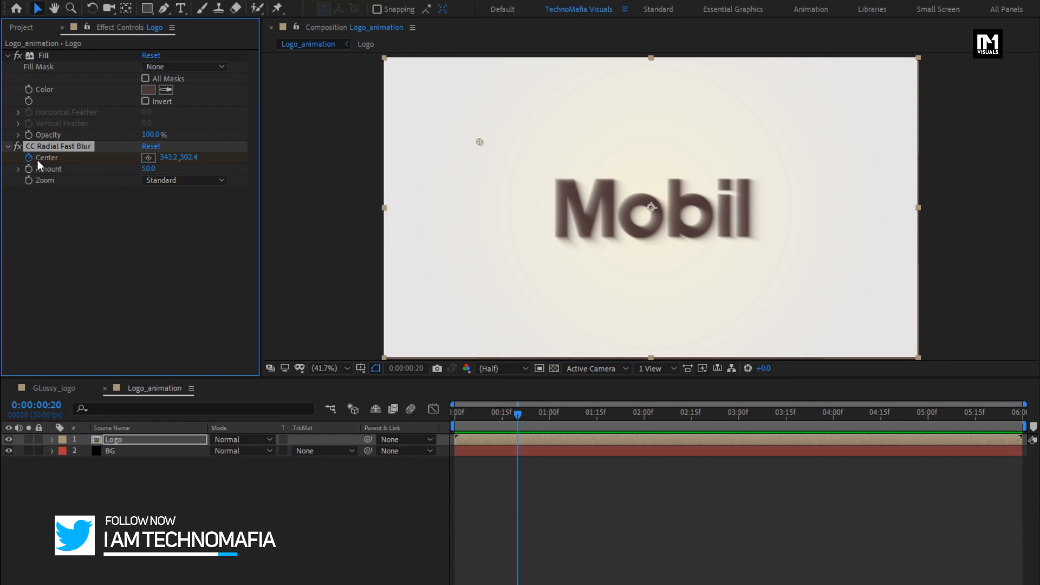
- Keyframe the blur Center at about 1473.6, 220.8 at 0:00:04:00 and show the Logo layer's keyframes
{"action": "left_click_drag", "start_coordinate": [777, 413], "coordinate": [834, 421]}
{"action": "left_click_drag", "start_coordinate": [480, 142], "coordinate": [794, 119]}
{"action": "key", "text": "u"}
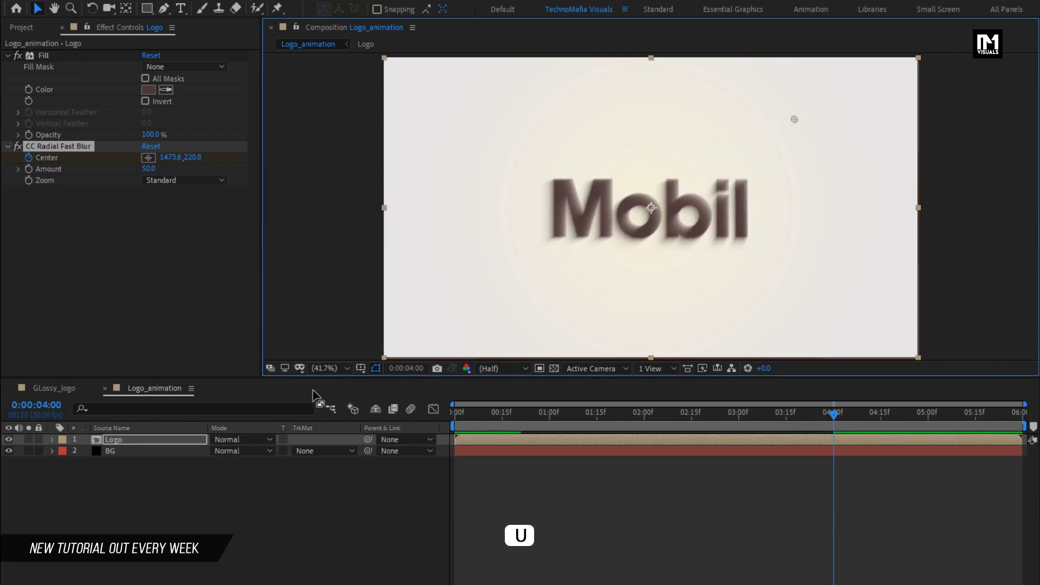
{"action": "left_click", "coordinate": [187, 437]}
{"action": "key", "text": "u"}
- Shift the first Center keyframe to 0:00:01:00 and preview the blur movement
{"action": "left_click_drag", "start_coordinate": [834, 414], "coordinate": [525, 415]}
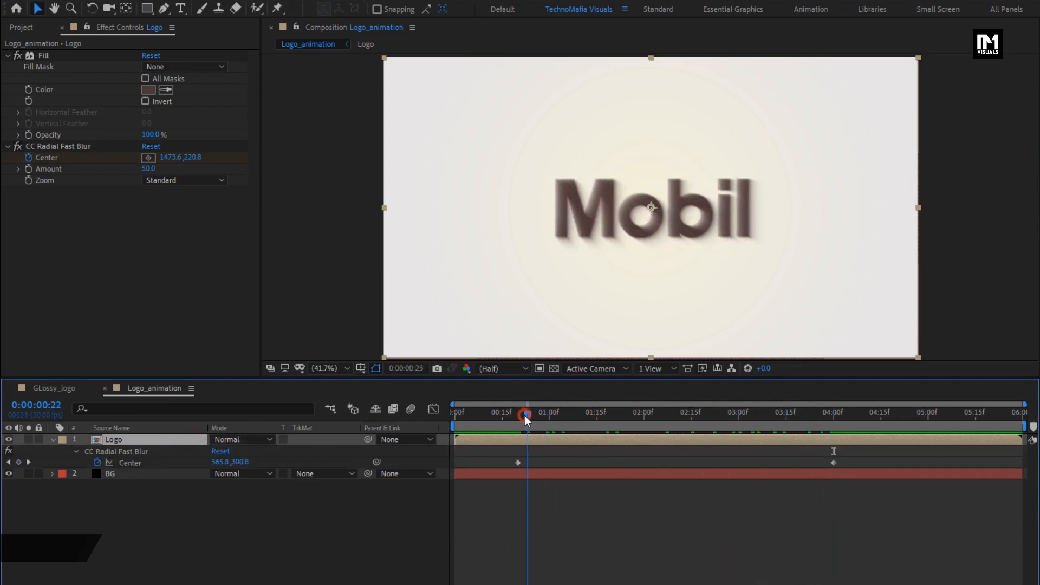
{"action": "left_click_drag", "start_coordinate": [518, 462], "coordinate": [547, 463]}
{"action": "left_click", "coordinate": [548, 420]}
{"action": "left_click_drag", "start_coordinate": [551, 413], "coordinate": [759, 408]}
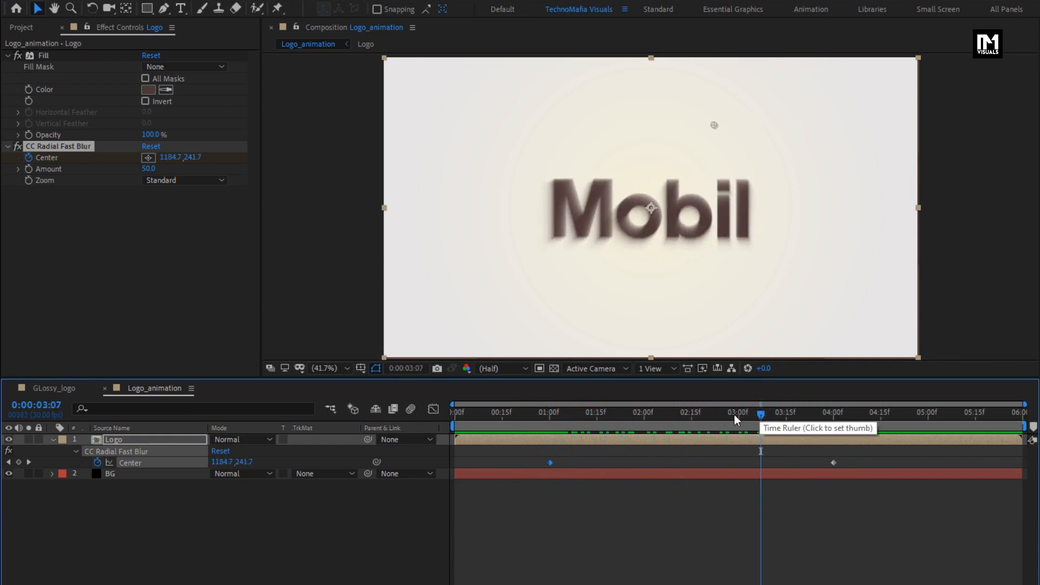
- Set the blur Amount to 70 at 0:00:02:00 and start keyframing it there
{"action": "left_click_drag", "start_coordinate": [558, 417], "coordinate": [644, 417]}
{"action": "left_click", "coordinate": [148, 169]}
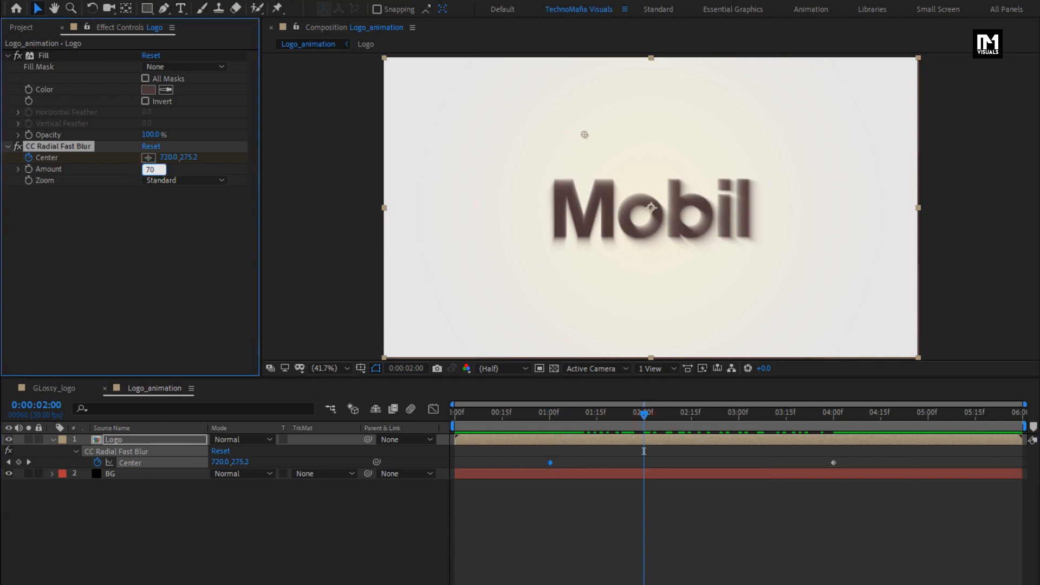
{"action": "type", "text": "70"}
{"action": "key", "text": "Return"}
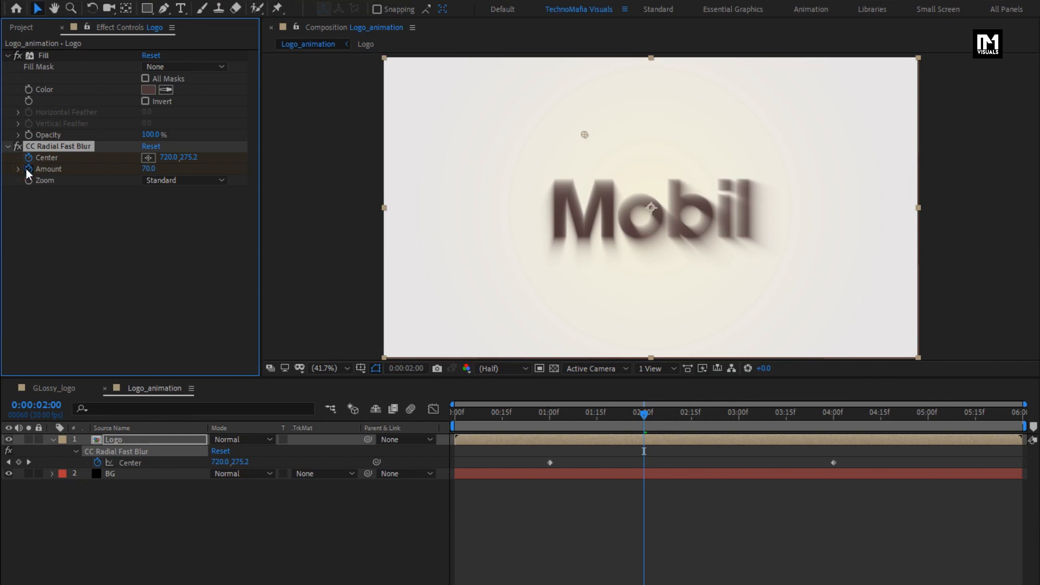
- Add a hold keyframe for the blur Amount at 0:00:03:00, keeping the value of 70
{"action": "left_click_drag", "start_coordinate": [682, 416], "coordinate": [739, 423]}
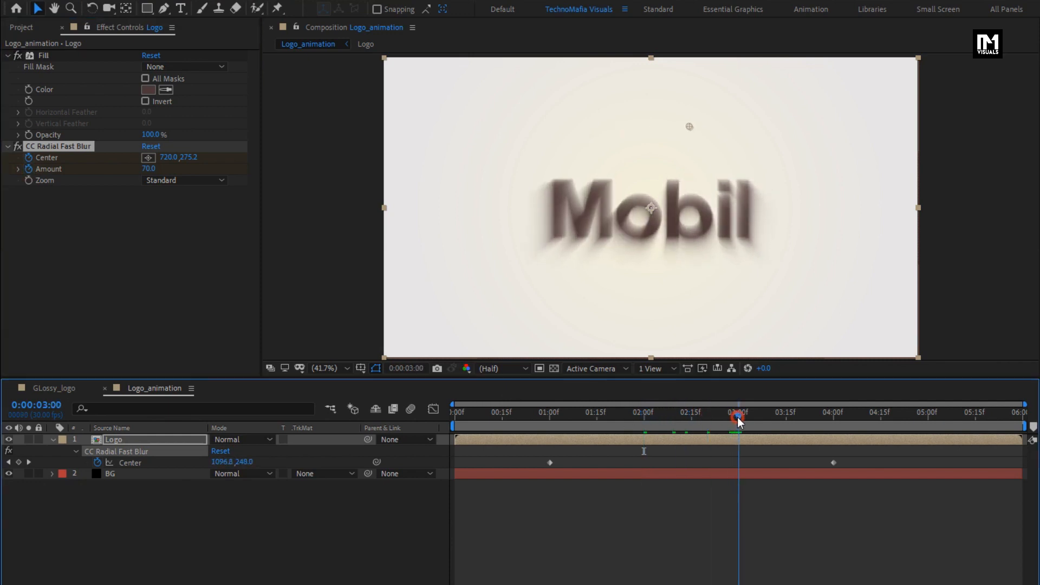
{"action": "key", "text": "u"}
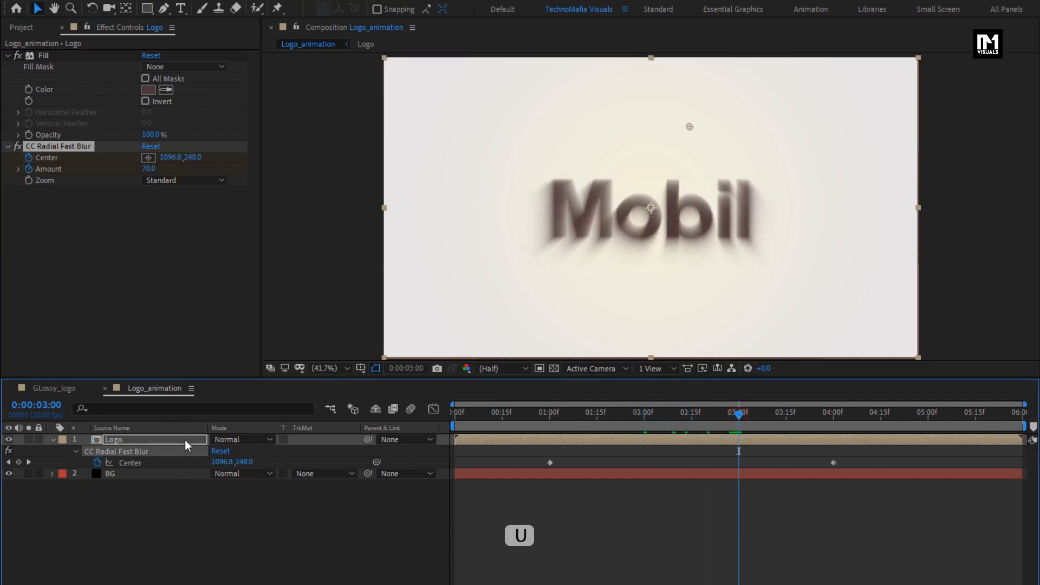
{"action": "left_click", "coordinate": [184, 439]}
{"action": "key", "text": "u"}
{"action": "key", "text": "u"}
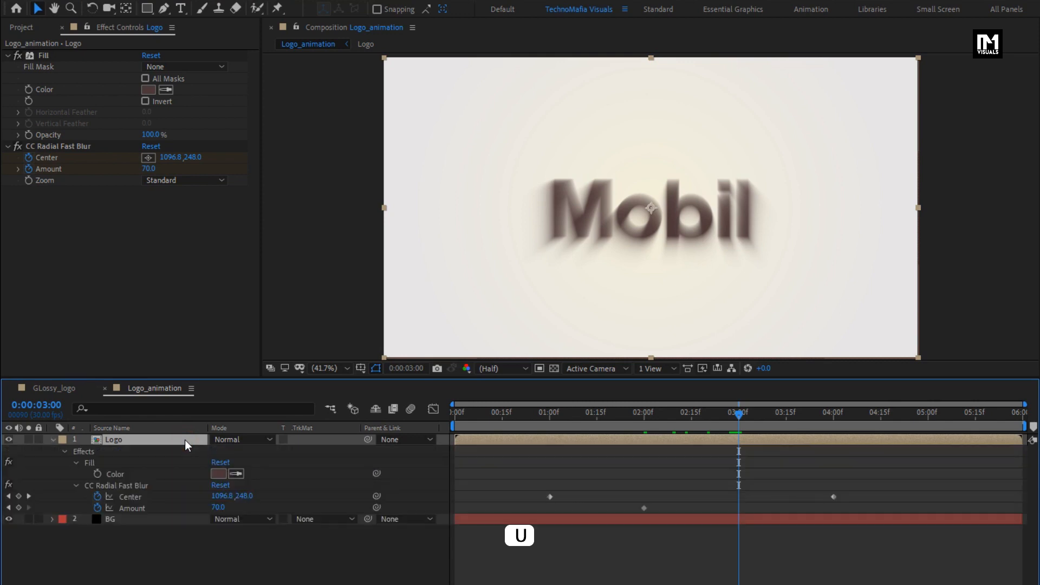
{"action": "left_click", "coordinate": [19, 508]}
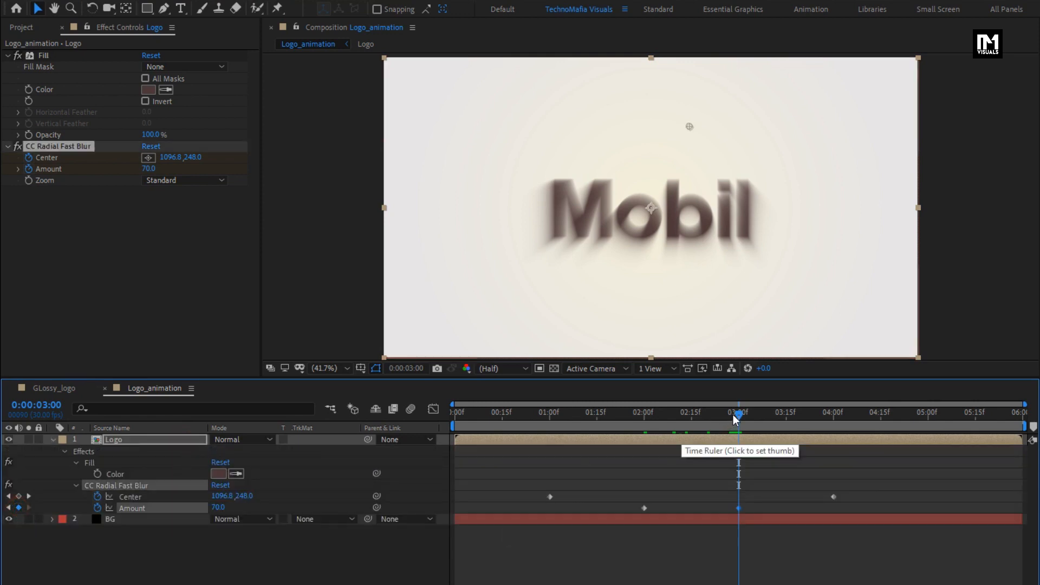
- Keyframe the blur Amount to 0 at 0:00:04:10 and at 0:00:00:20, and preview the animation
{"action": "left_click_drag", "start_coordinate": [741, 418], "coordinate": [865, 420]}
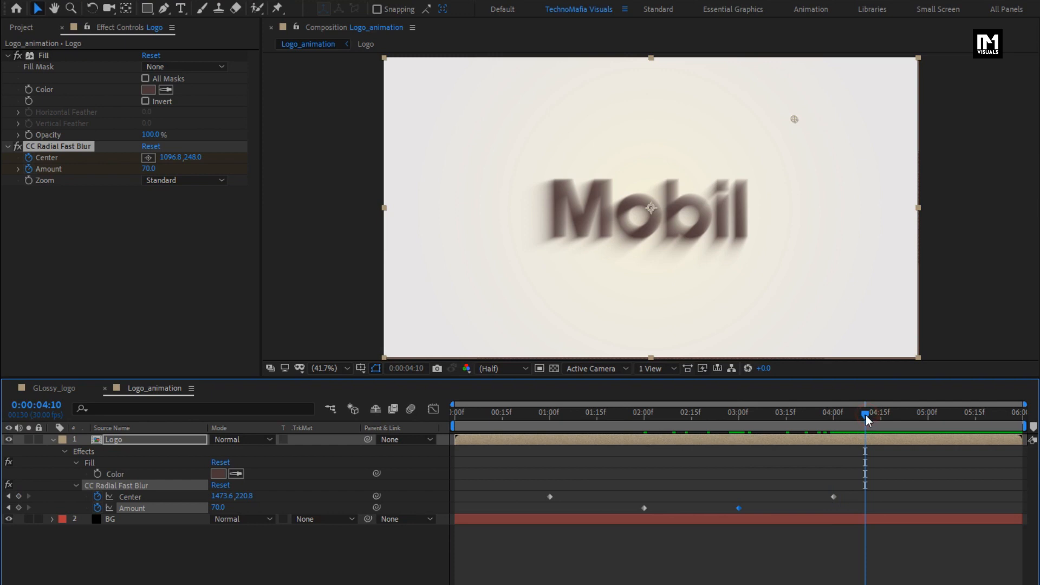
{"action": "left_click_drag", "start_coordinate": [218, 508], "coordinate": [118, 510]}
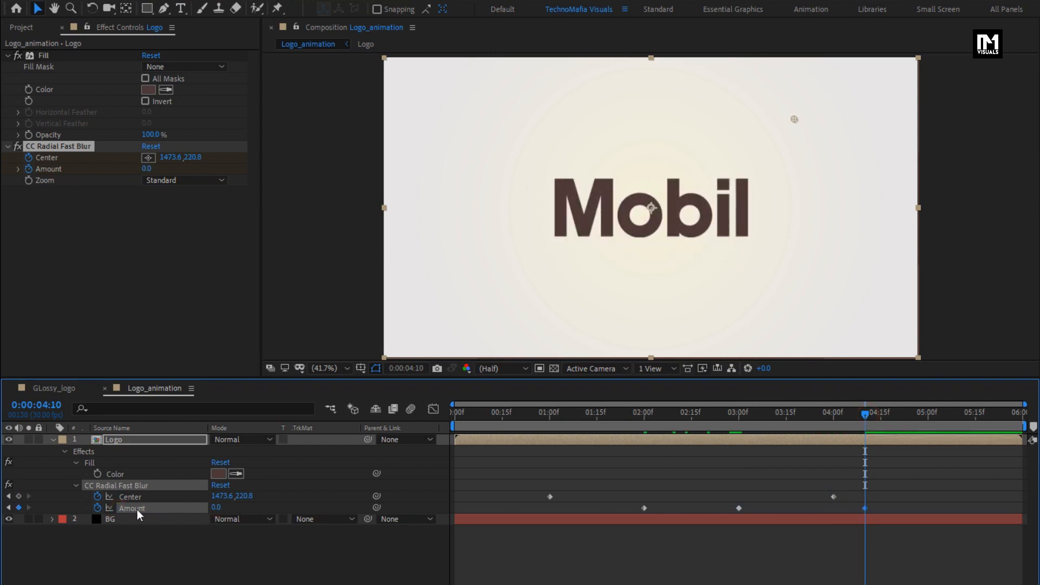
{"action": "left_click_drag", "start_coordinate": [551, 415], "coordinate": [519, 420]}
{"action": "left_click_drag", "start_coordinate": [217, 507], "coordinate": [157, 510]}
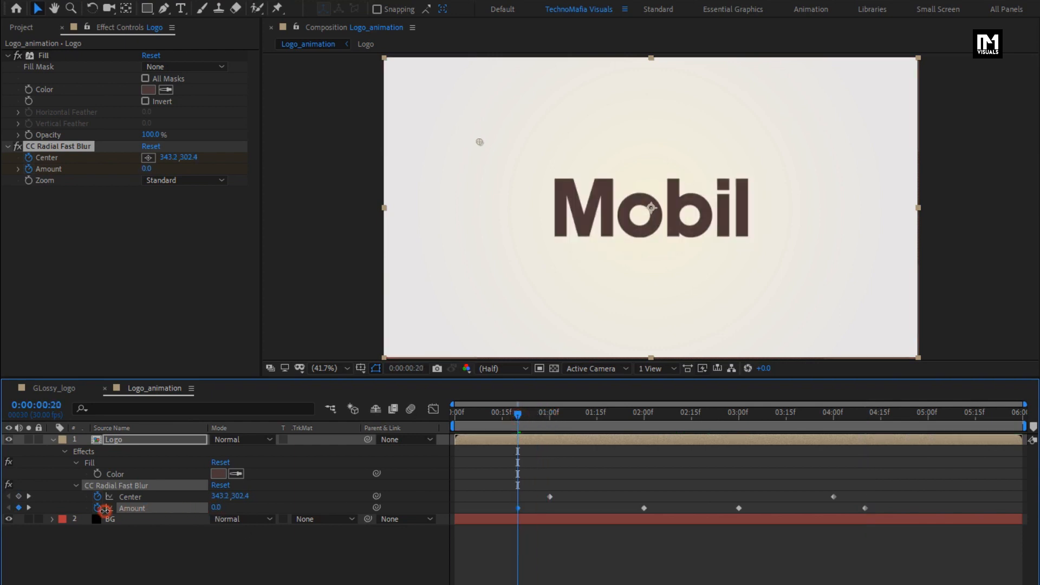
{"action": "left_click_drag", "start_coordinate": [486, 414], "coordinate": [809, 400]}
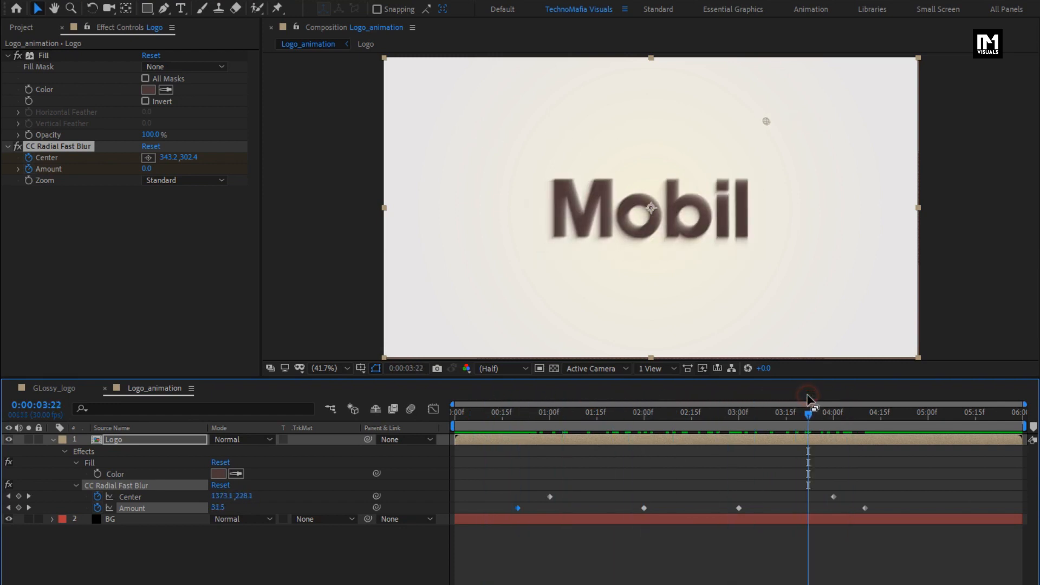
- Fade in the Logo layer with Opacity keyframes of 100% at 0:00:01:00 and 0% at 0:00:00:00
{"action": "left_click", "coordinate": [139, 440]}
{"action": "key", "text": "t"}
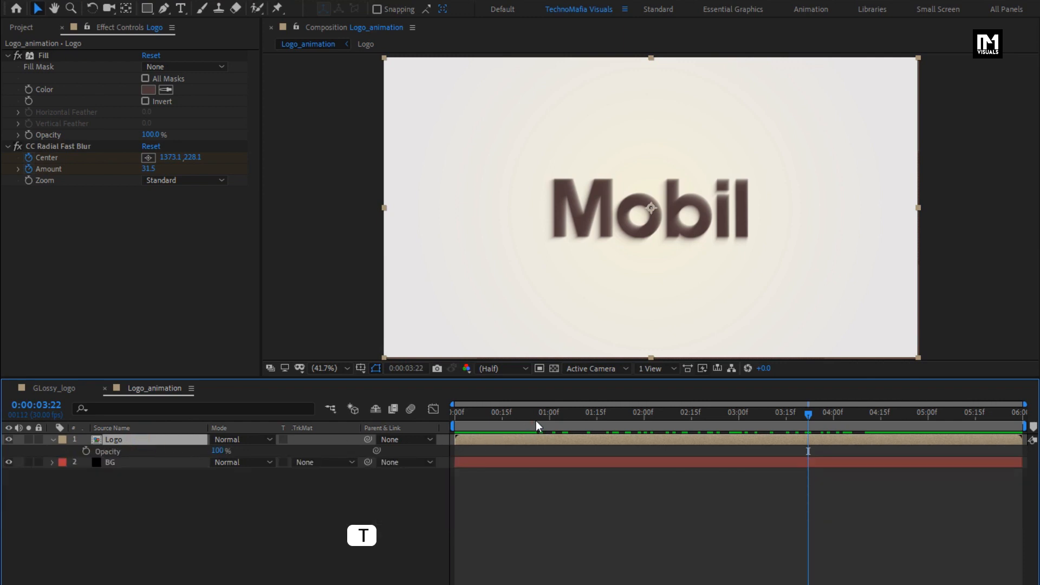
{"action": "left_click", "coordinate": [551, 420]}
{"action": "left_click_drag", "start_coordinate": [550, 420], "coordinate": [548, 420]}
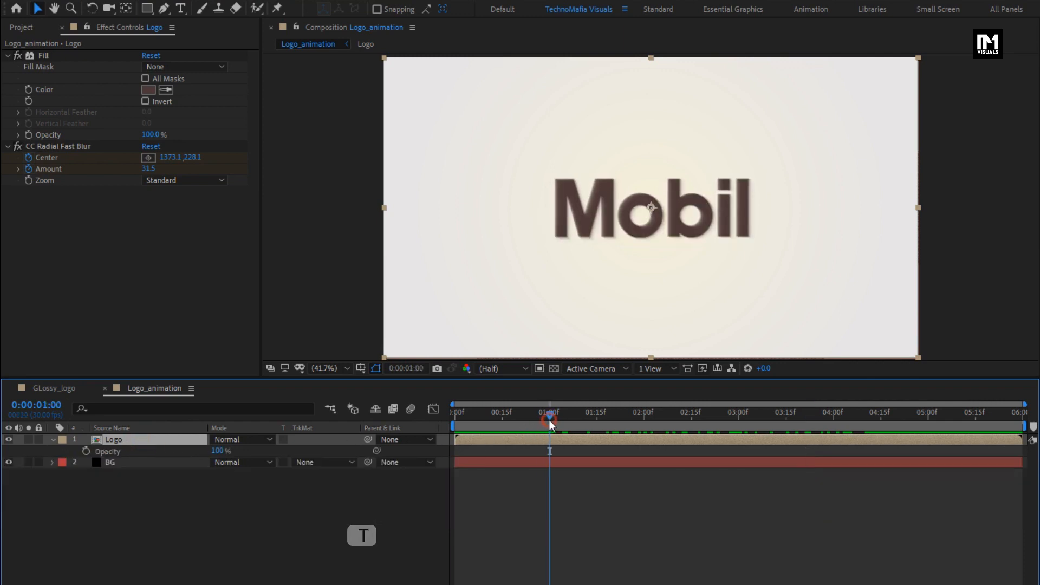
{"action": "left_click", "coordinate": [86, 450]}
{"action": "left_click_drag", "start_coordinate": [471, 417], "coordinate": [437, 417]}
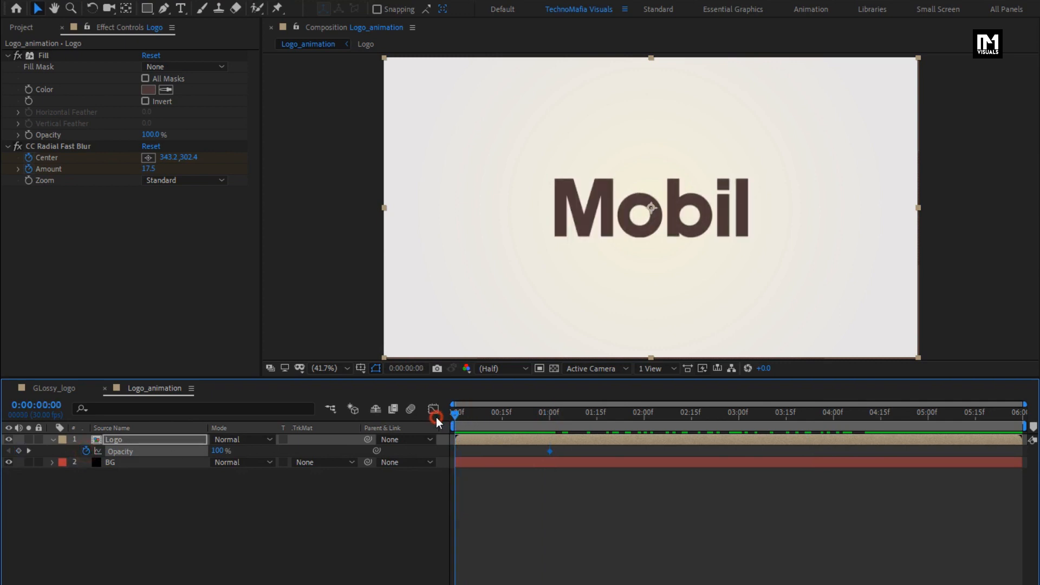
{"action": "left_click_drag", "start_coordinate": [219, 451], "coordinate": [102, 452]}
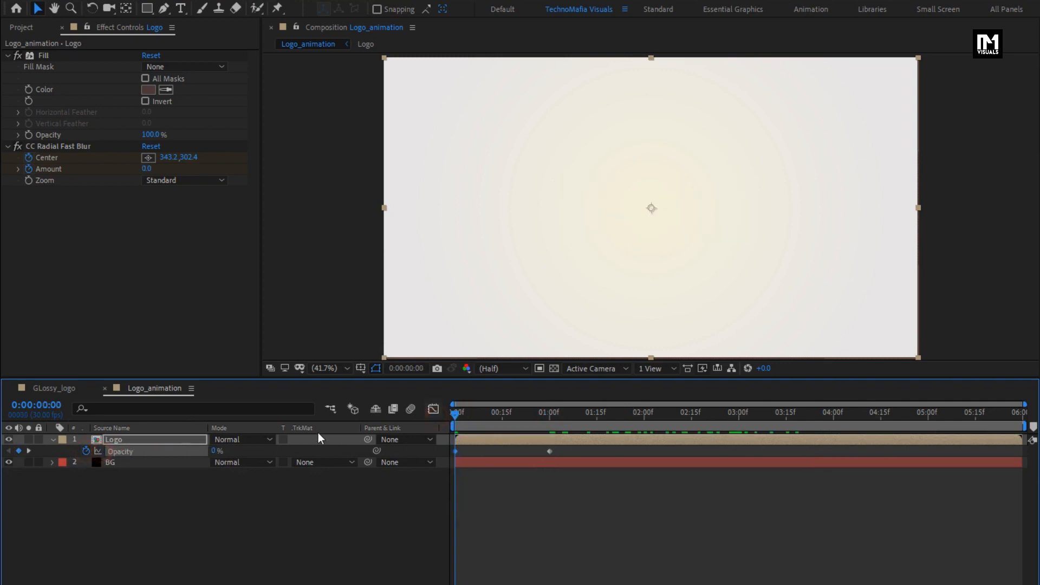
- Duplicate the Logo layer with the time set to 0:00:02:00
{"action": "left_click_drag", "start_coordinate": [455, 415], "coordinate": [643, 414]}
{"action": "key", "text": "ctrl+d"}
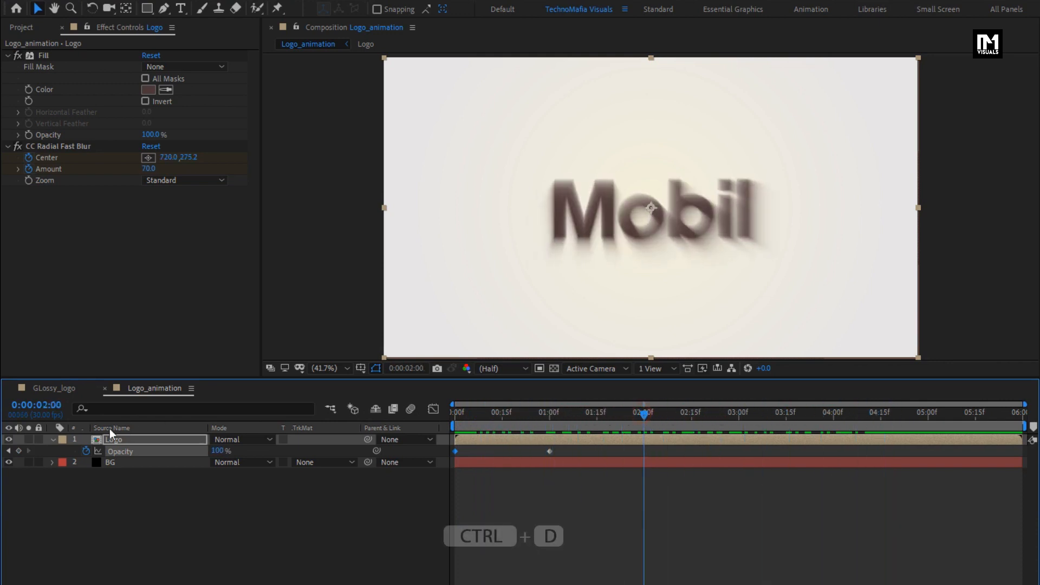
{"action": "left_click", "coordinate": [53, 440]}
{"action": "left_click", "coordinate": [117, 440]}
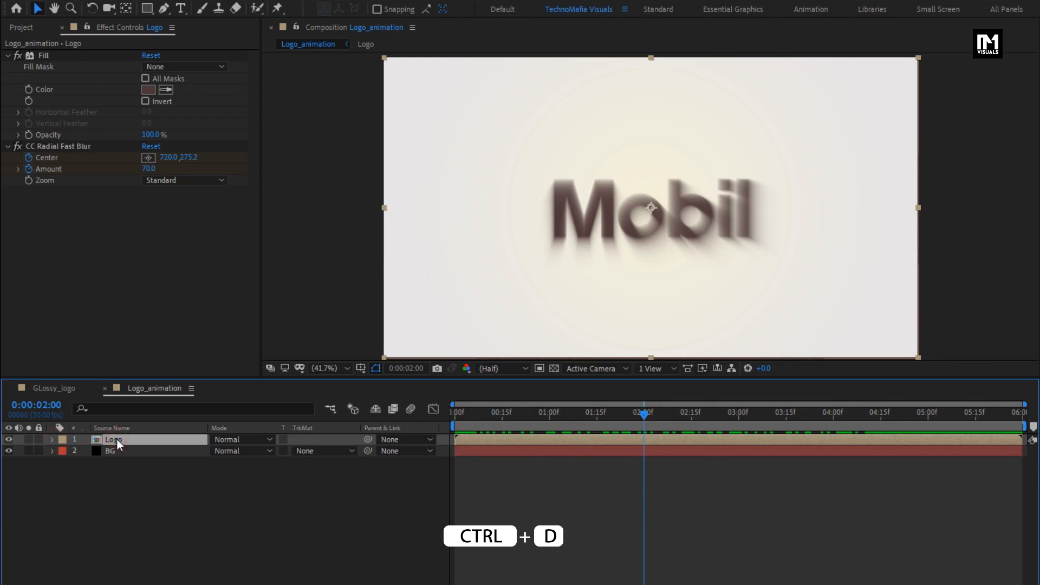
{"action": "key", "text": "ctrl+d"}
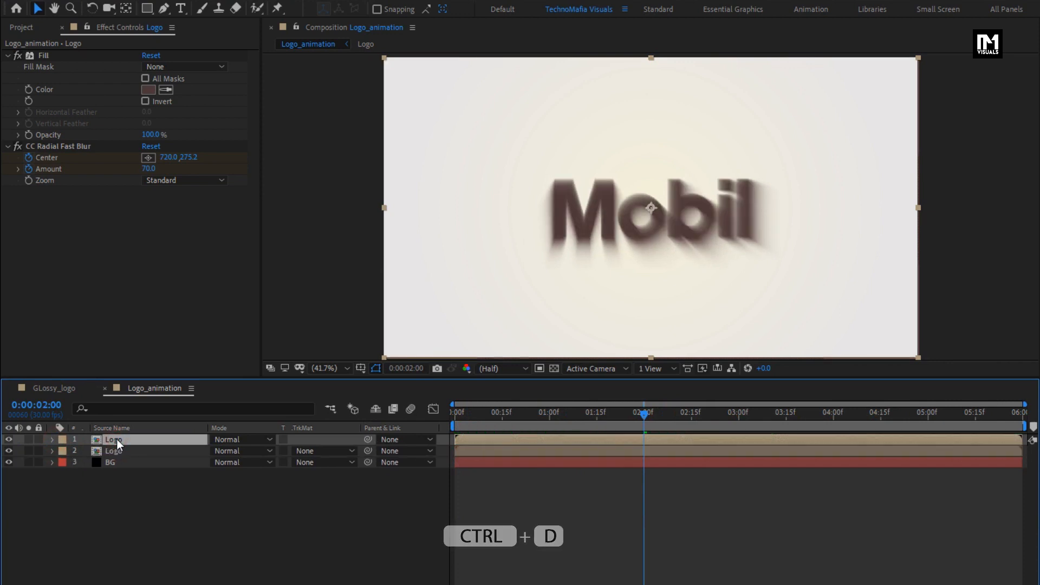
- Change the upper Logo layer's Fill color to near-black grey 262626
{"action": "left_click", "coordinate": [148, 90]}
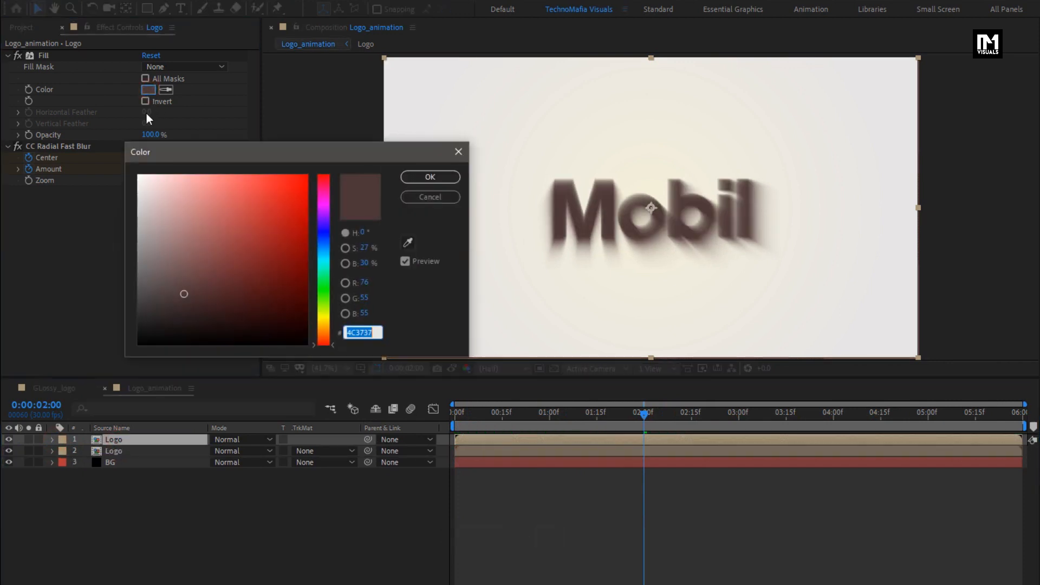
{"action": "left_click_drag", "start_coordinate": [150, 297], "coordinate": [136, 319]}
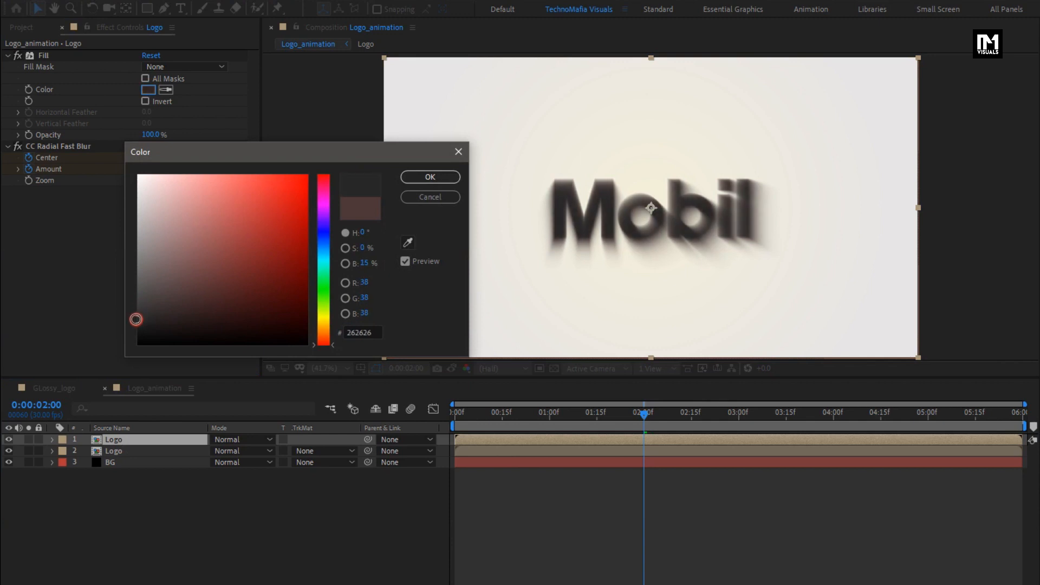
{"action": "left_click", "coordinate": [408, 180]}
- Set the upper Logo layer's blur Amount keyframe at 0:00:02:00 to 15
{"action": "key", "text": "u"}
{"action": "left_click", "coordinate": [148, 441]}
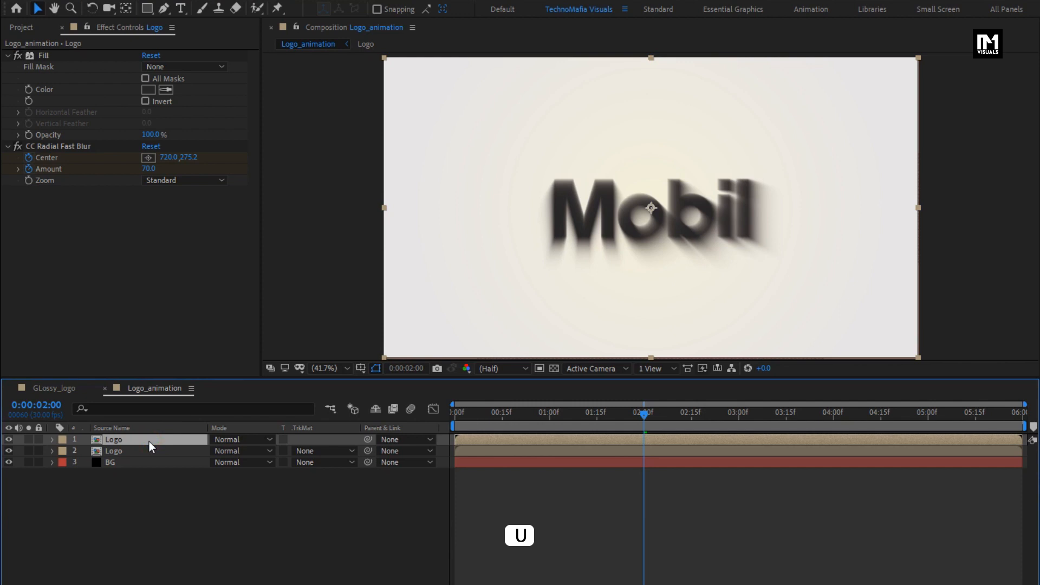
{"action": "key", "text": "u"}
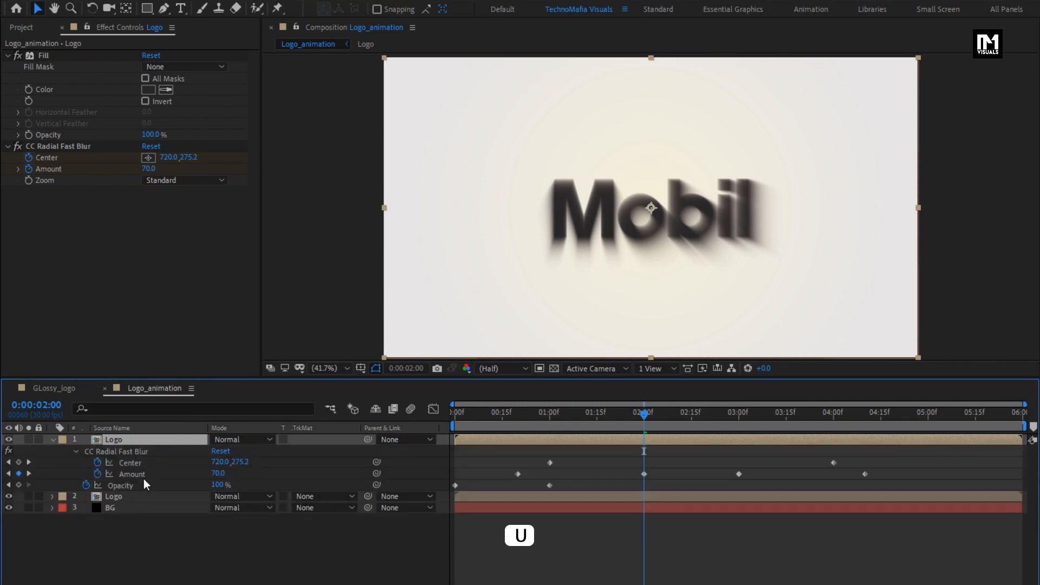
{"action": "left_click", "coordinate": [79, 146]}
{"action": "mouse_move", "coordinate": [644, 416]}
{"action": "left_mouse_down"}
{"action": "mouse_move", "coordinate": [564, 415]}
{"action": "mouse_move", "coordinate": [645, 419]}
{"action": "left_mouse_up"}
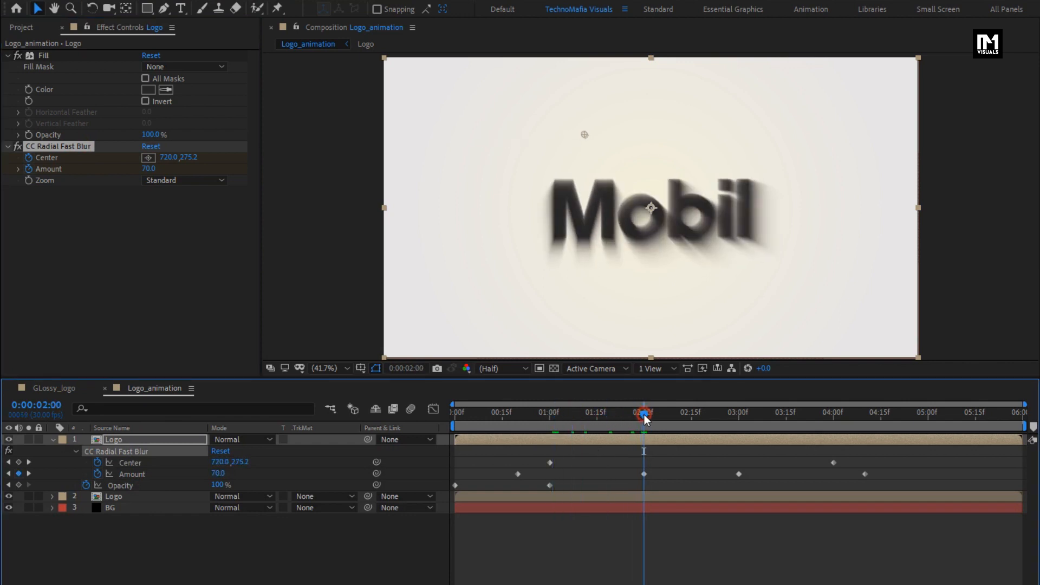
{"action": "left_click", "coordinate": [643, 474]}
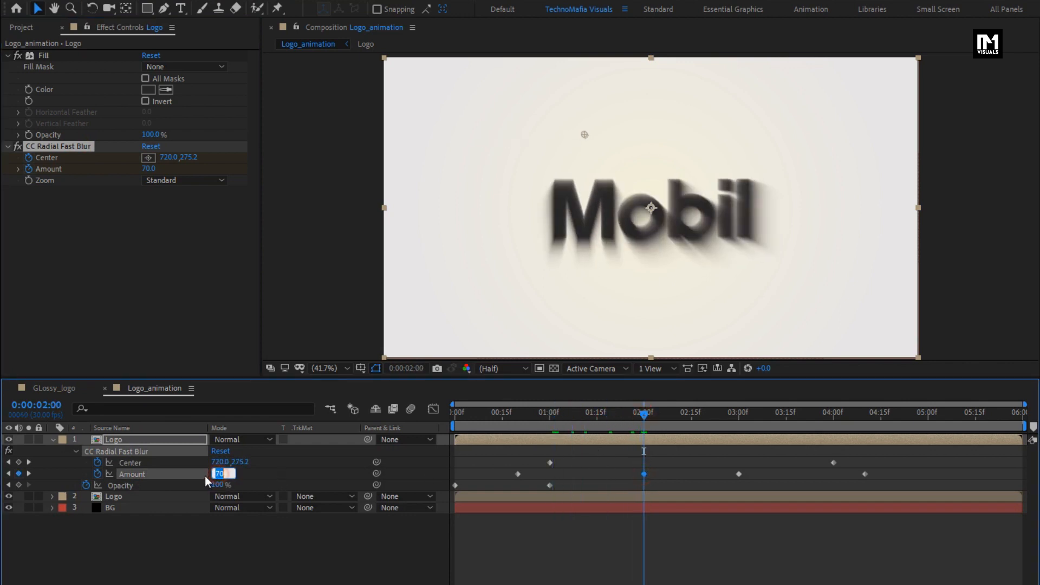
{"action": "type", "text": "15."}
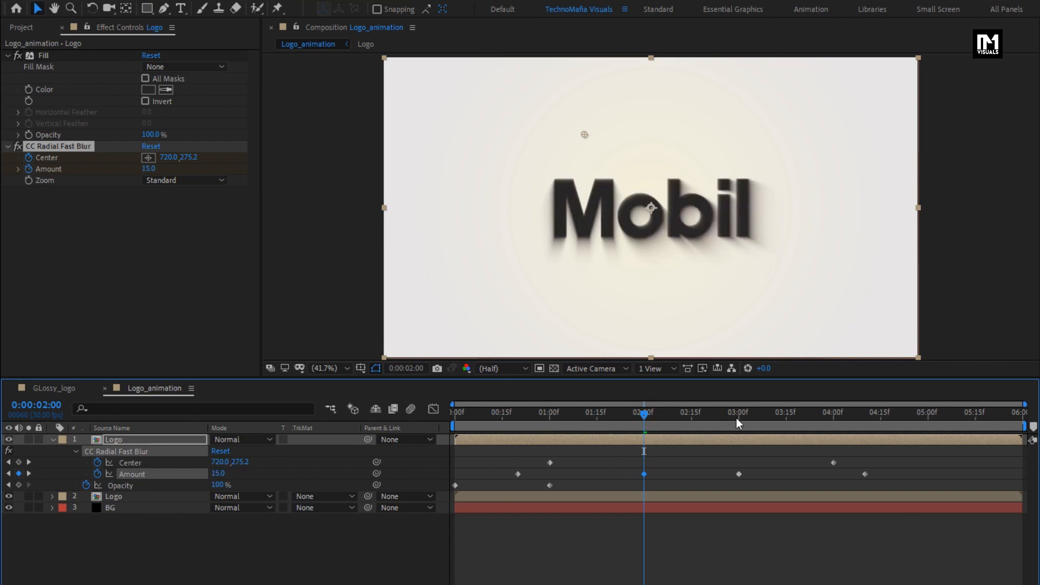
- Set the upper Logo layer's blur Amount keyframe at 0:00:03:00 to 15 and preview the animation
{"action": "left_click", "coordinate": [739, 414]}
{"action": "left_click", "coordinate": [221, 474]}
{"action": "type", "text": "15"}
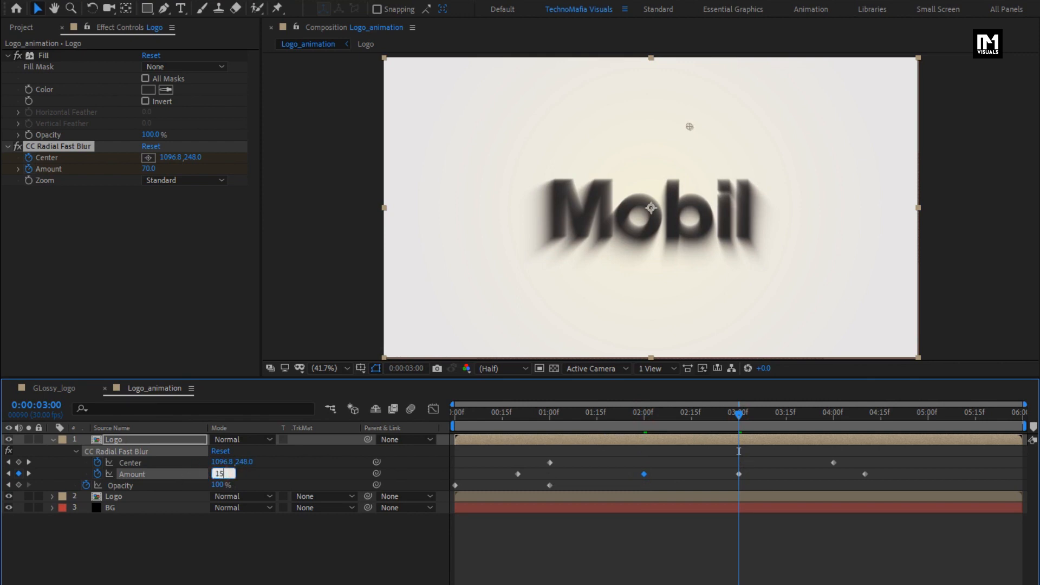
{"action": "key", "text": "Return"}
{"action": "left_click", "coordinate": [469, 419]}
{"action": "key", "text": "space"}
{"action": "left_click_drag", "start_coordinate": [592, 417], "coordinate": [667, 407]}
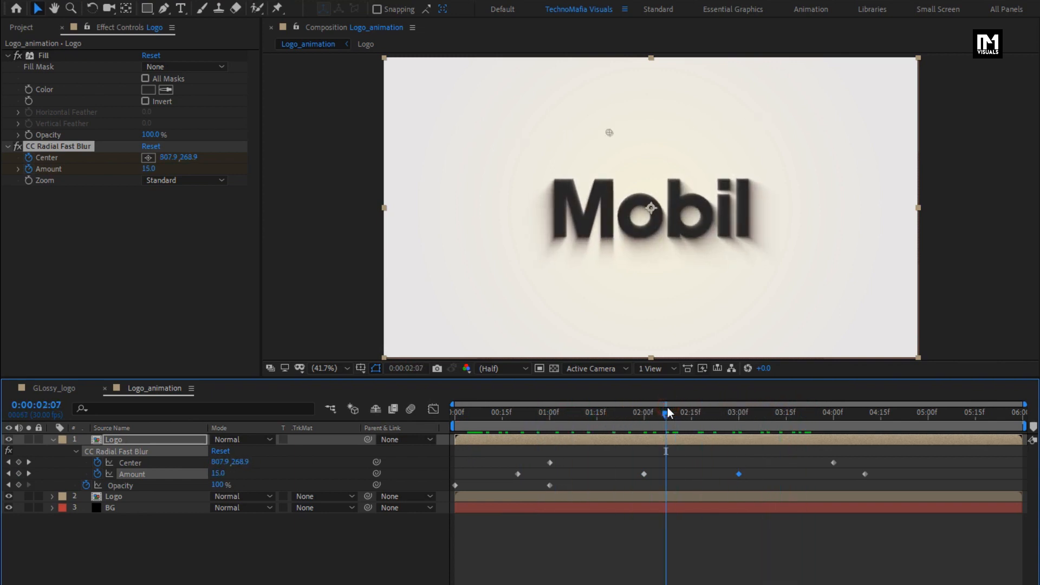
{"action": "left_click", "coordinate": [53, 439]}
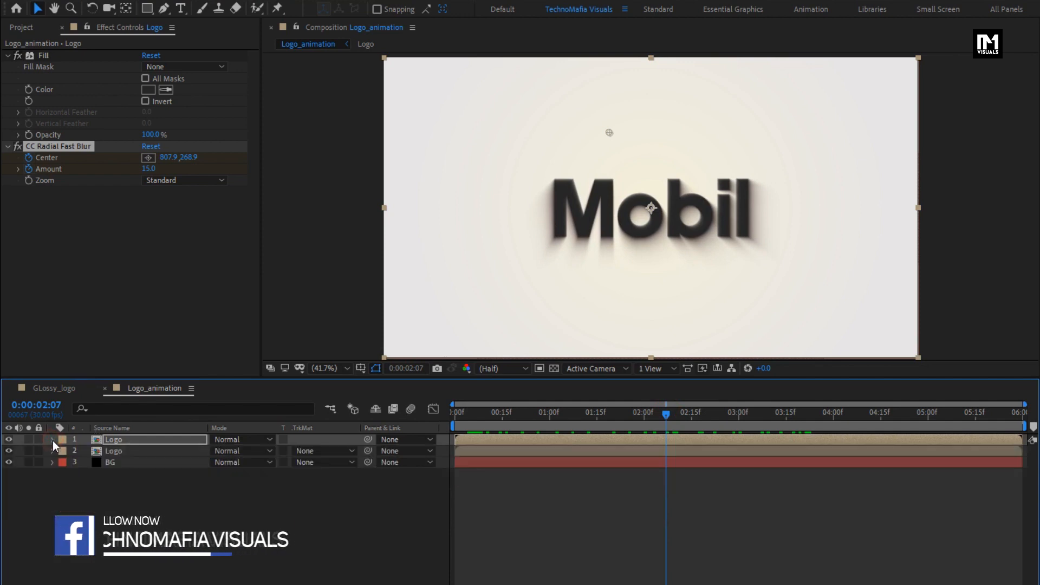
- Add the GLossy_logo composition as the topmost layer in Logo_animation
{"action": "left_click", "coordinate": [21, 27]}
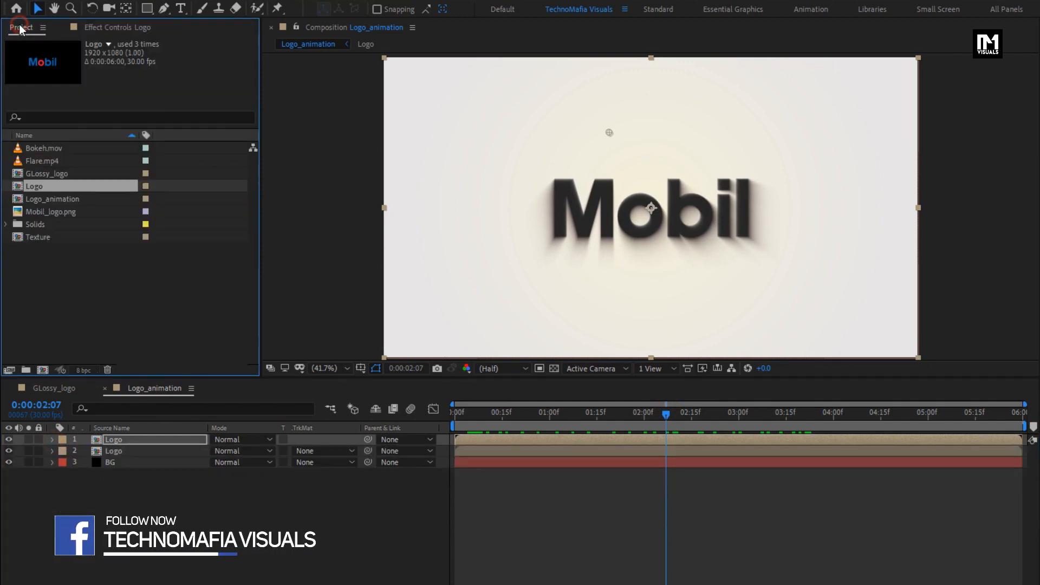
{"action": "left_click", "coordinate": [47, 174]}
{"action": "left_click_drag", "start_coordinate": [47, 178], "coordinate": [143, 437]}
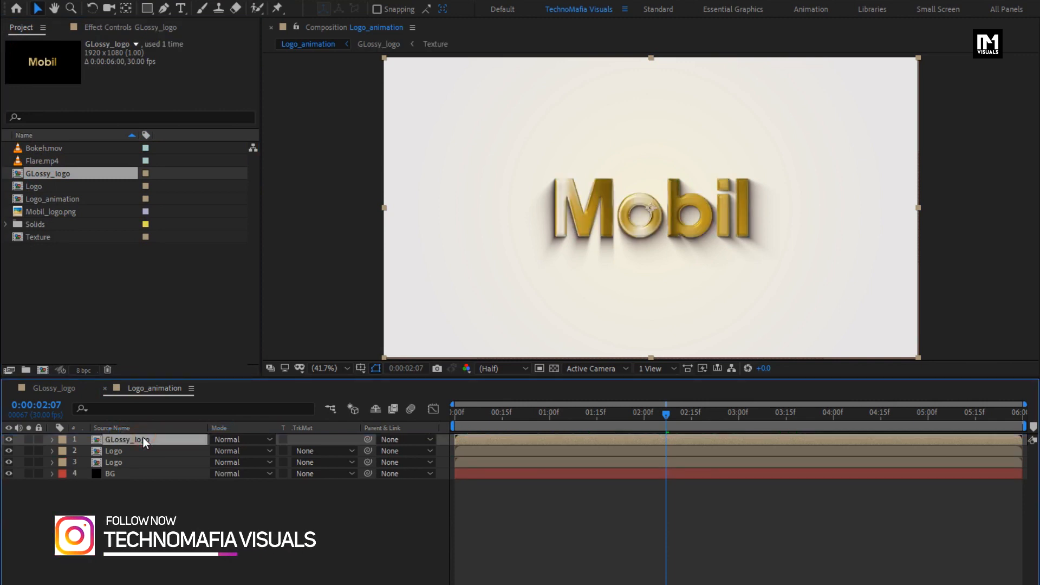
- Apply the CC Light Sweep effect to the GLossy_logo layer
{"action": "left_click", "coordinate": [879, 46]}
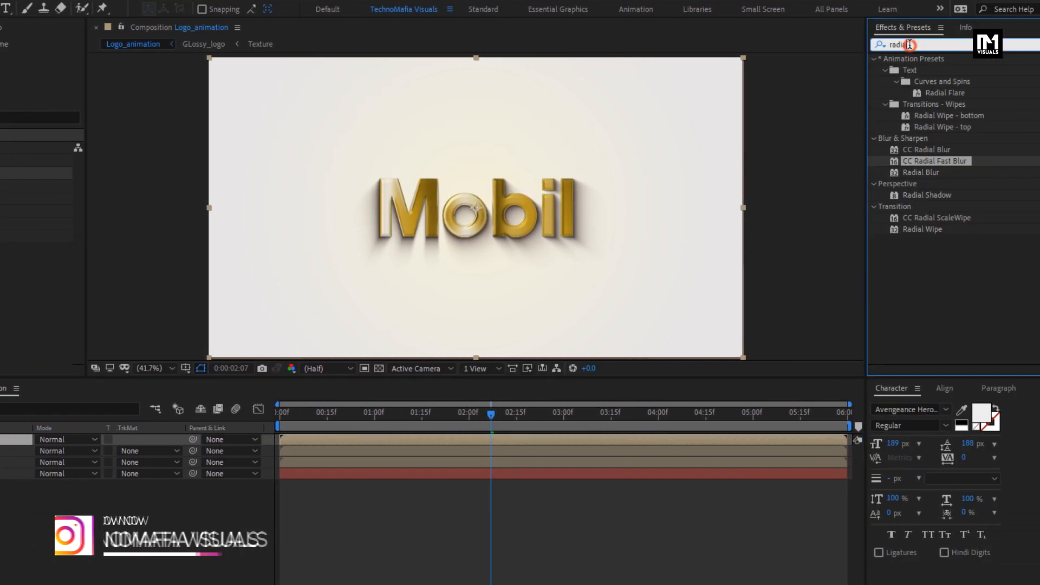
{"action": "type", "text": "cc lig"}
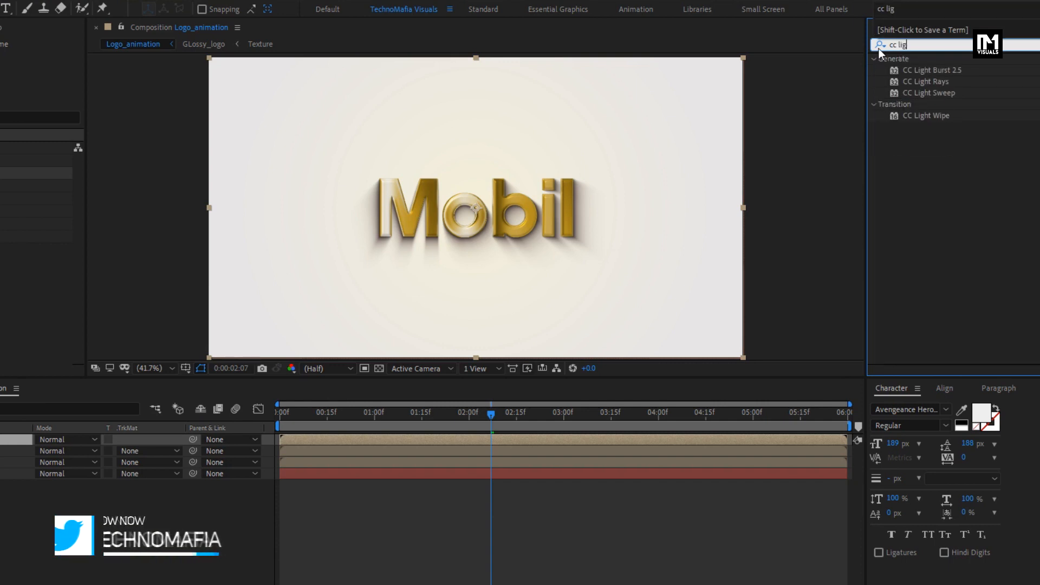
{"action": "left_click", "coordinate": [931, 93]}
{"action": "left_click_drag", "start_coordinate": [932, 93], "coordinate": [508, 213]}
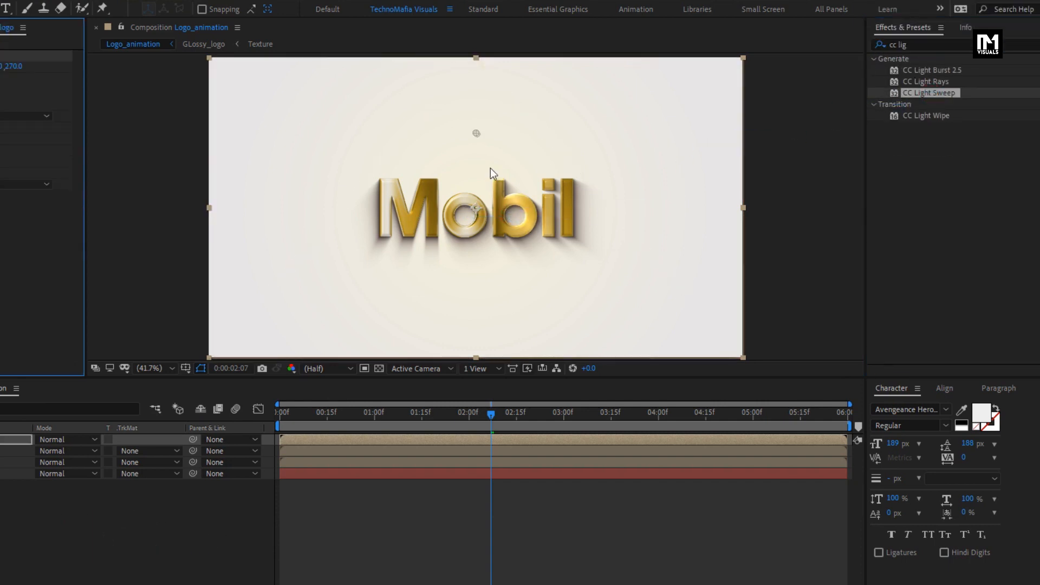
- Set the light sweep's Direction to 10° on the GLossy_logo layer
{"action": "left_click_drag", "start_coordinate": [476, 133], "coordinate": [463, 171]}
{"action": "left_click", "coordinate": [0, 78]}
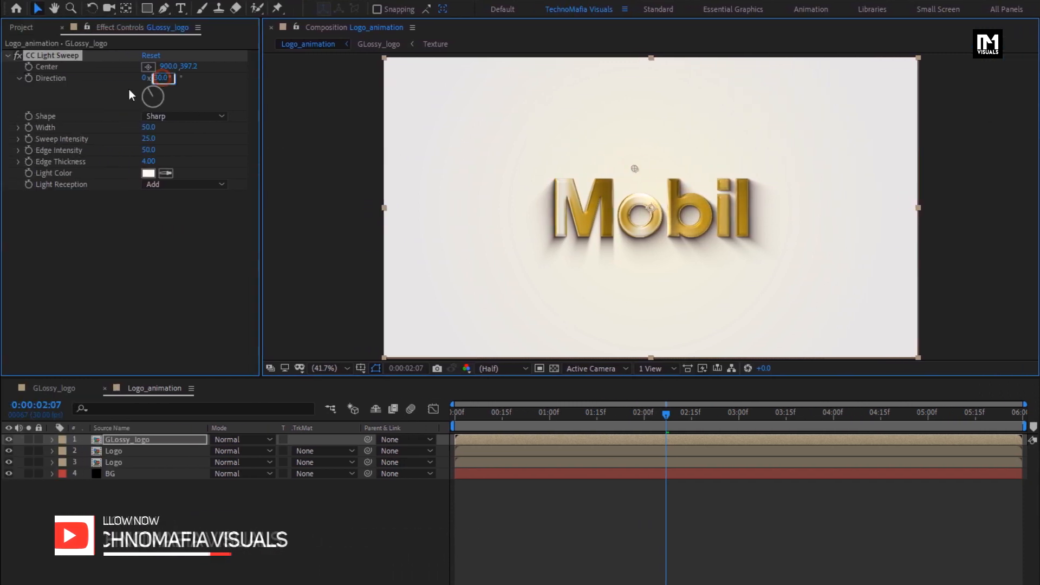
{"action": "type", "text": "10"}
{"action": "key", "text": "Return"}
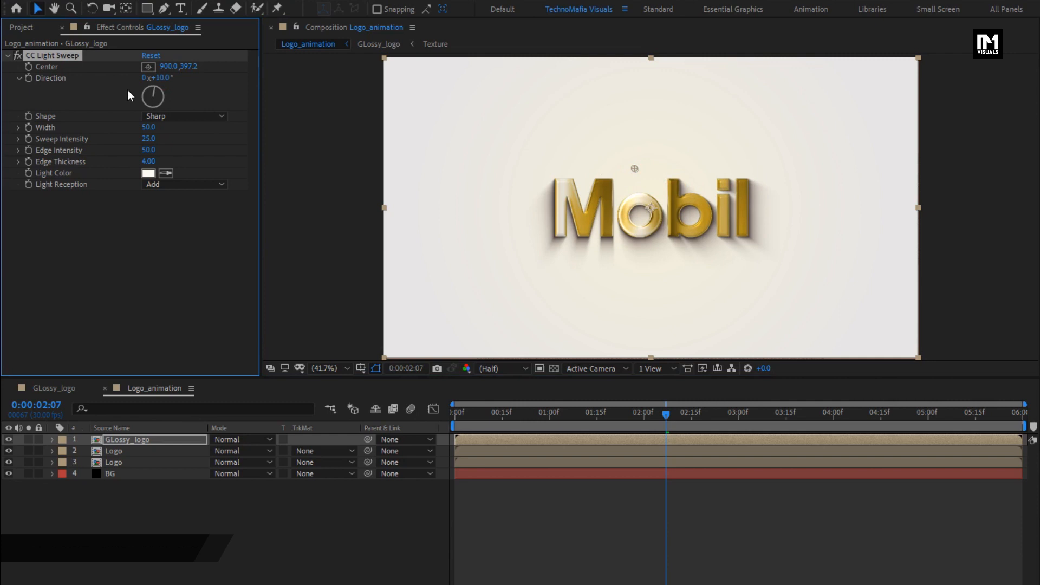
- Keyframe the light sweep's Center at 0:00:00:20, placed beyond the logo's left side at about 410.4, 351.6
{"action": "left_click_drag", "start_coordinate": [635, 168], "coordinate": [503, 158]}
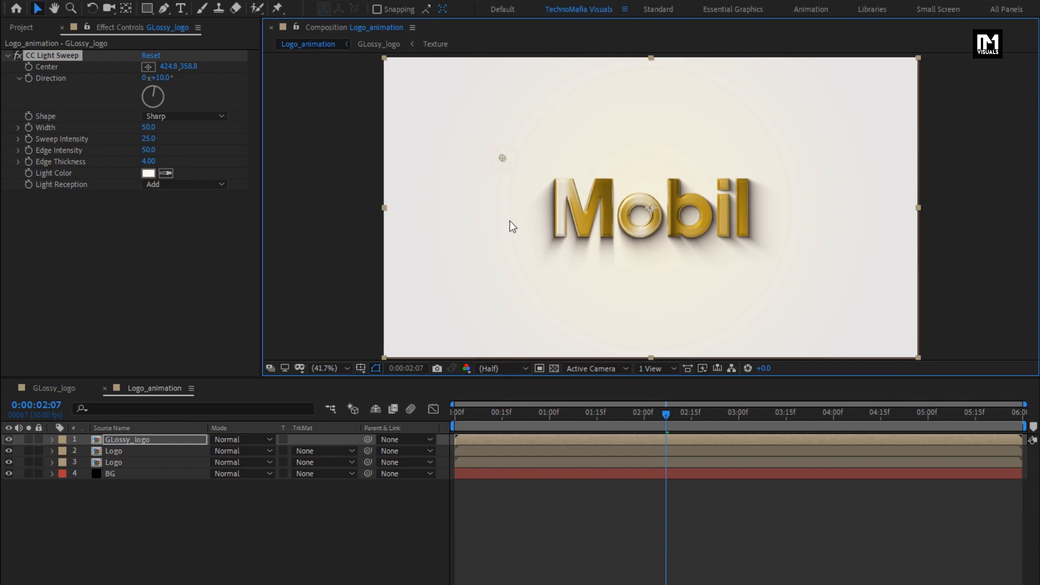
{"action": "left_click_drag", "start_coordinate": [555, 426], "coordinate": [519, 424]}
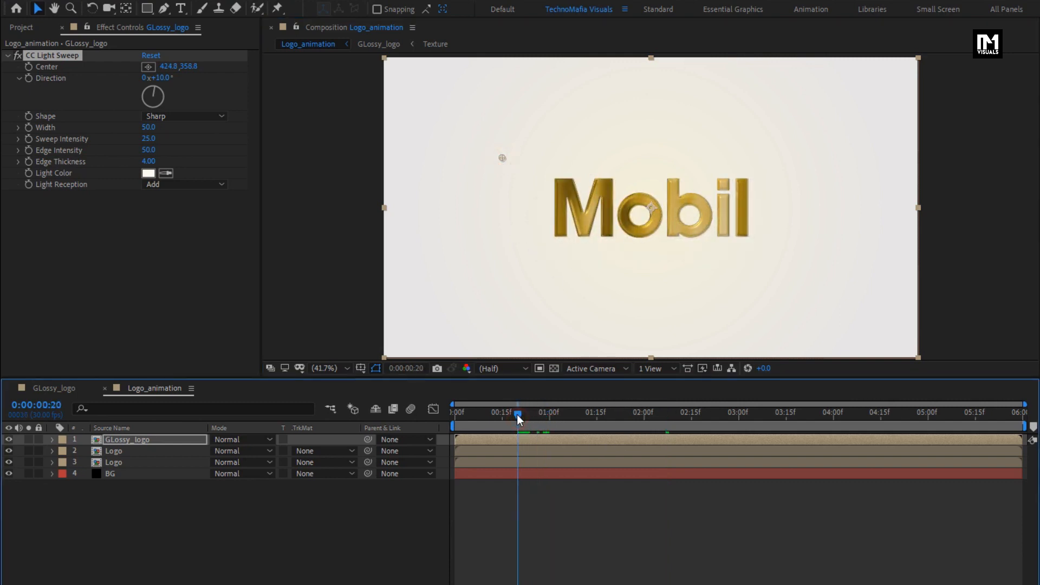
{"action": "left_click", "coordinate": [28, 67]}
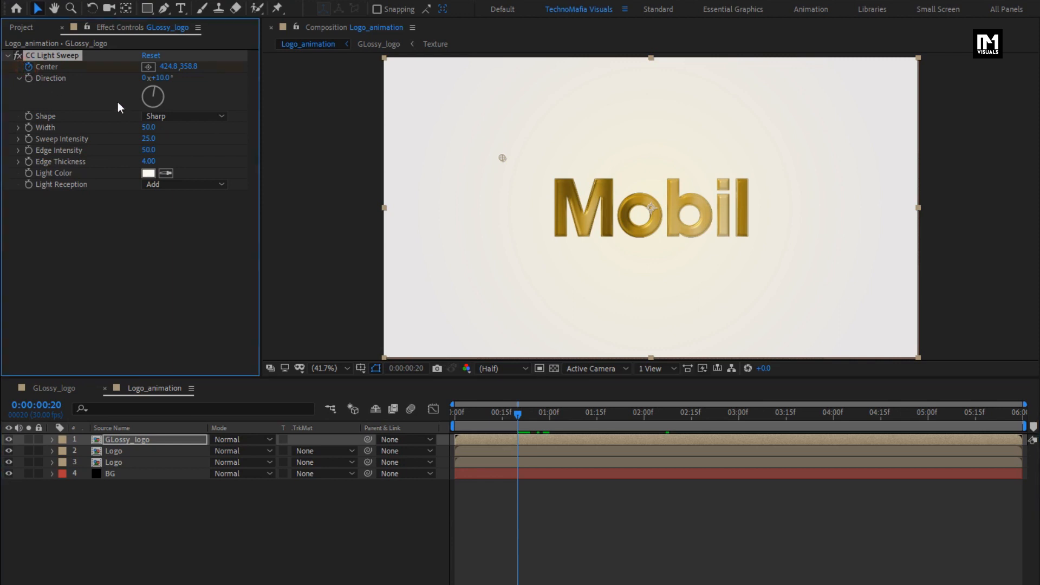
{"action": "left_click_drag", "start_coordinate": [503, 158], "coordinate": [499, 159]}
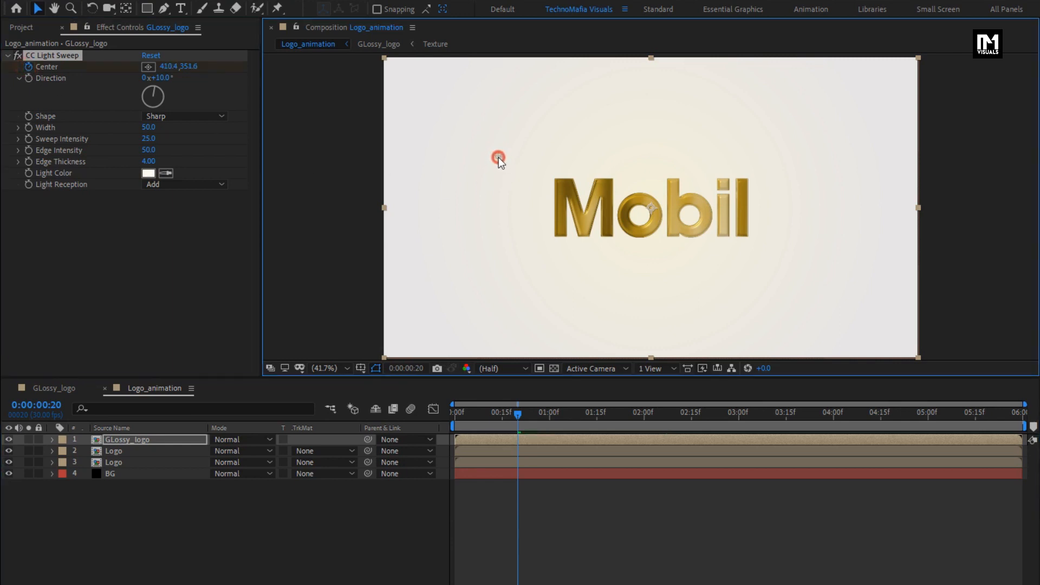
- Add a light sweep Center keyframe at 0:00:03:00, past the logo's right side at about 1526.4, 327.6, and preview the sweep
{"action": "left_click", "coordinate": [519, 437]}
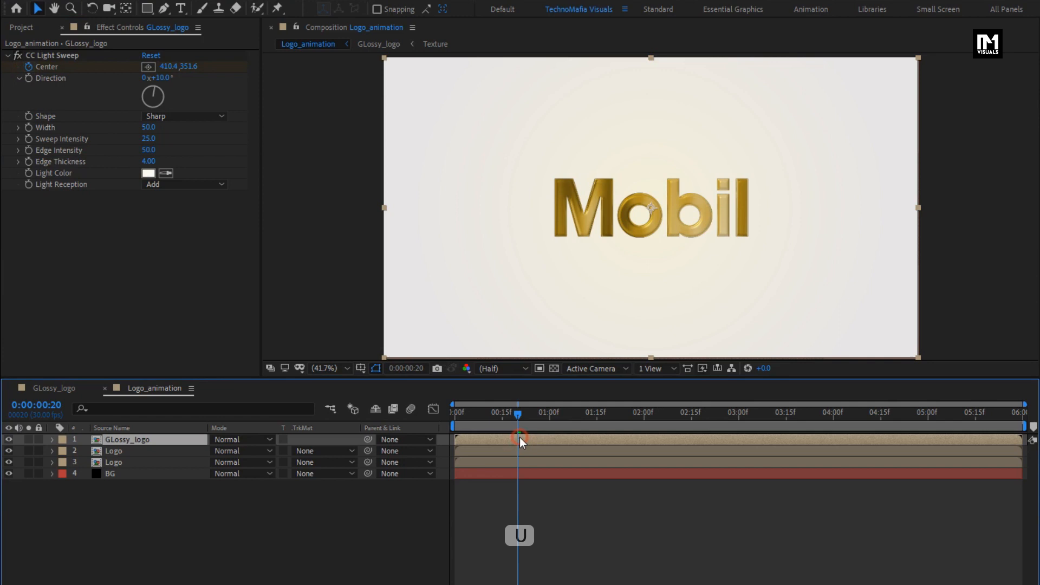
{"action": "key", "text": "u"}
{"action": "left_click_drag", "start_coordinate": [521, 411], "coordinate": [740, 410]}
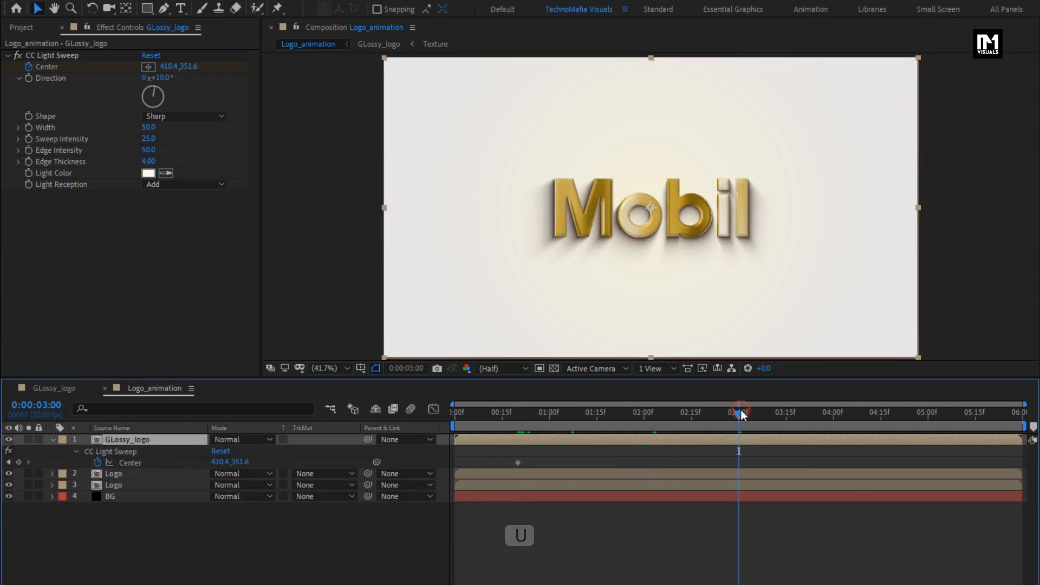
{"action": "left_click", "coordinate": [60, 55]}
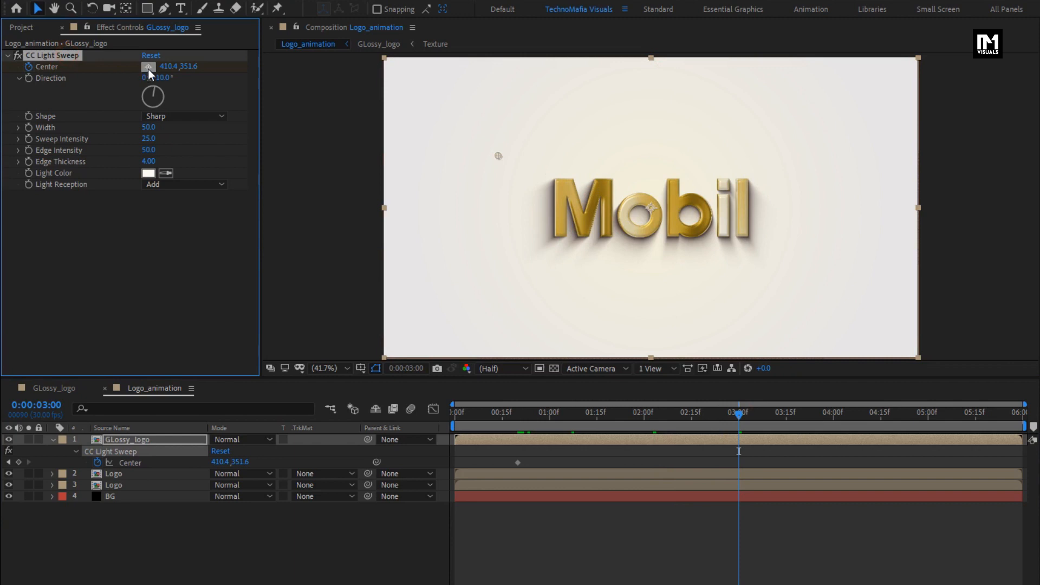
{"action": "left_click_drag", "start_coordinate": [500, 155], "coordinate": [804, 149]}
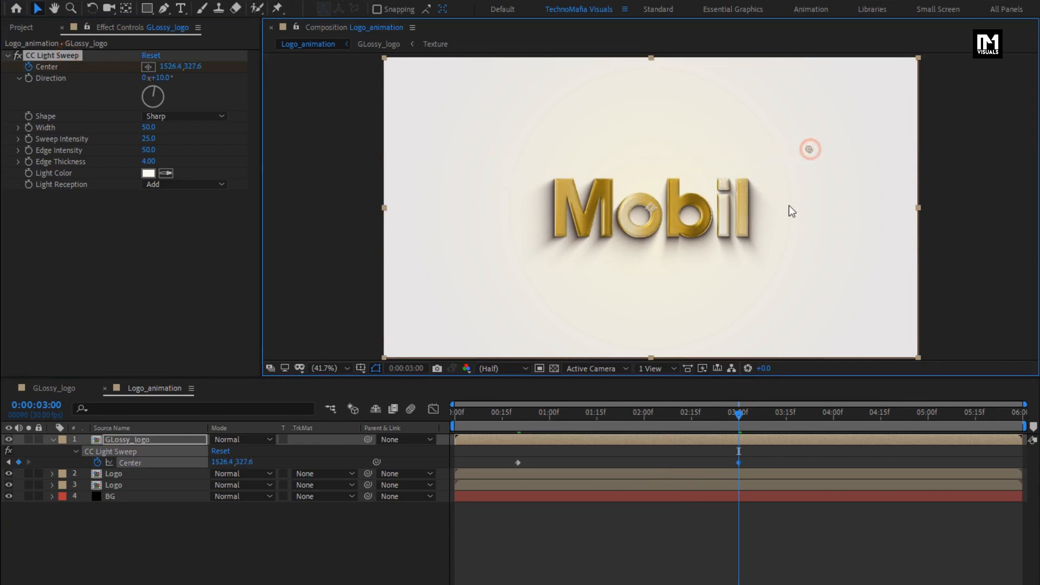
{"action": "left_click_drag", "start_coordinate": [740, 414], "coordinate": [677, 414]}
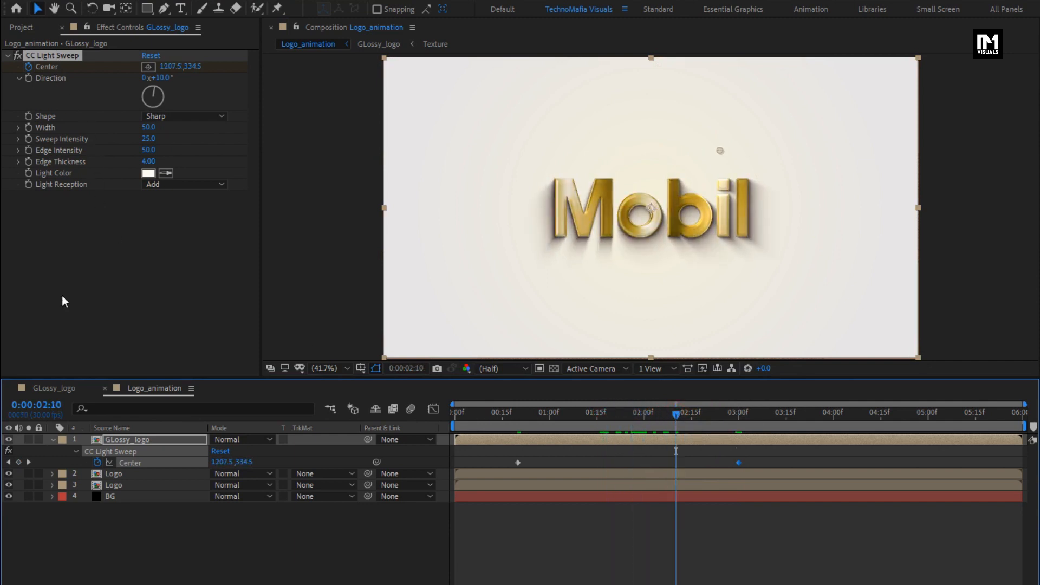
{"action": "left_click", "coordinate": [53, 440]}
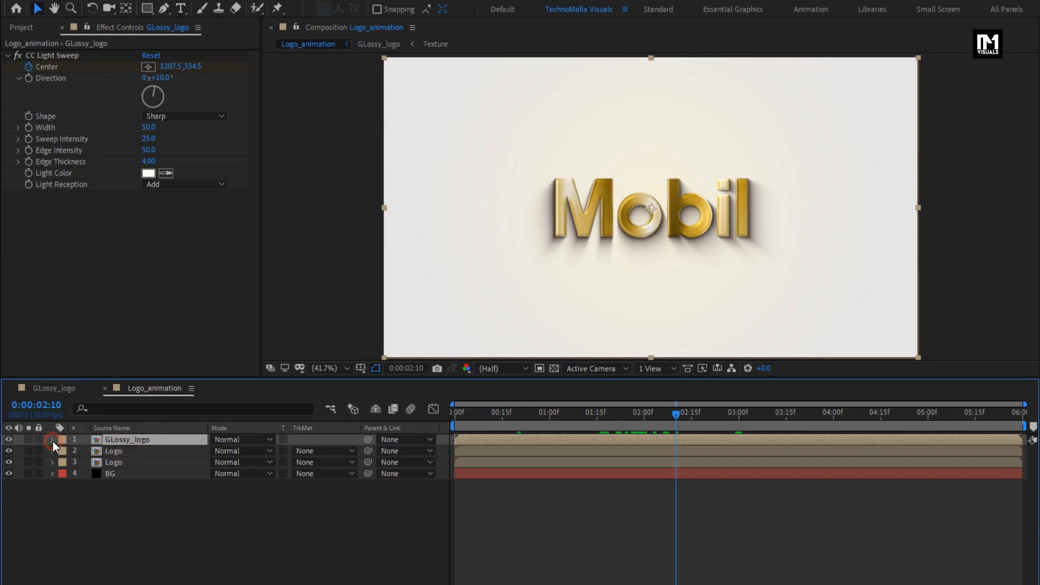
- Add the Logo composition above the GLossy_logo layer and apply the Fill effect to it
{"action": "left_click", "coordinate": [23, 31]}
{"action": "left_click_drag", "start_coordinate": [43, 187], "coordinate": [138, 436]}
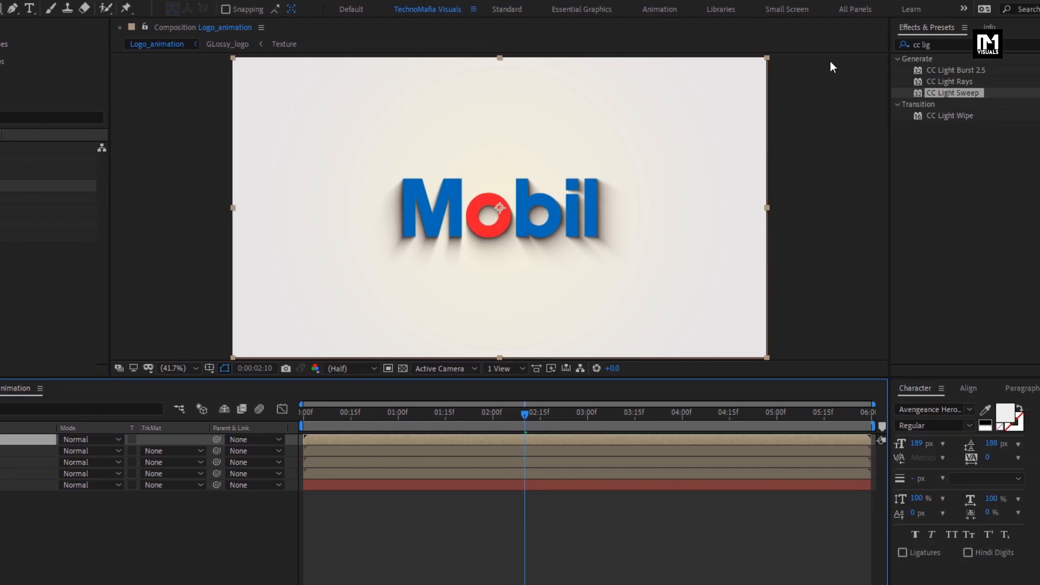
{"action": "left_click_drag", "start_coordinate": [924, 47], "coordinate": [813, 52]}
{"action": "type", "text": "fill"}
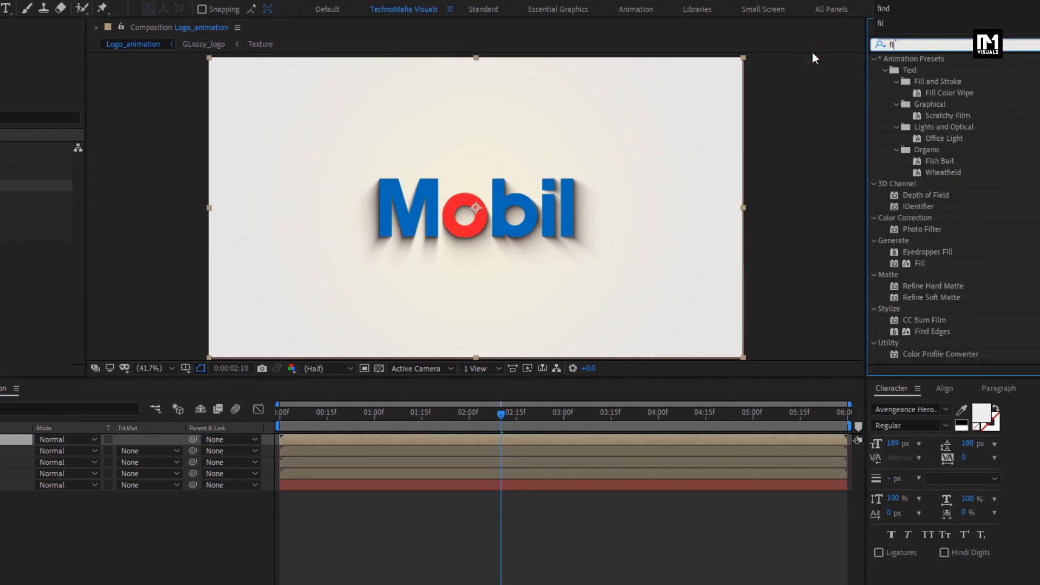
{"action": "left_click", "coordinate": [921, 128]}
{"action": "left_click_drag", "start_coordinate": [922, 127], "coordinate": [536, 212]}
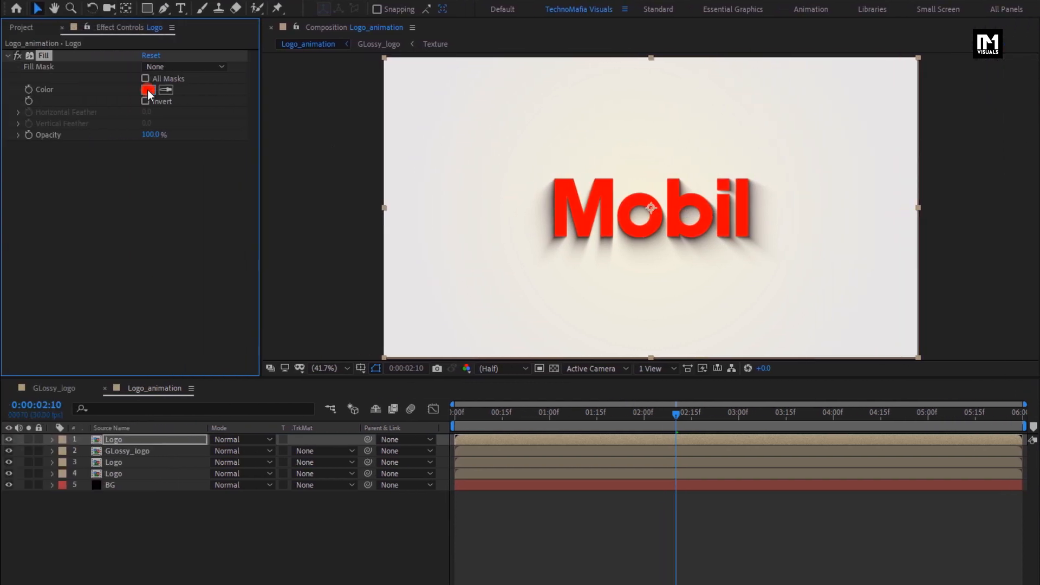
- Change the top Logo layer's Fill color to white FFFFFF
{"action": "left_click", "coordinate": [135, 89]}
{"action": "left_click_drag", "start_coordinate": [151, 193], "coordinate": [80, 163]}
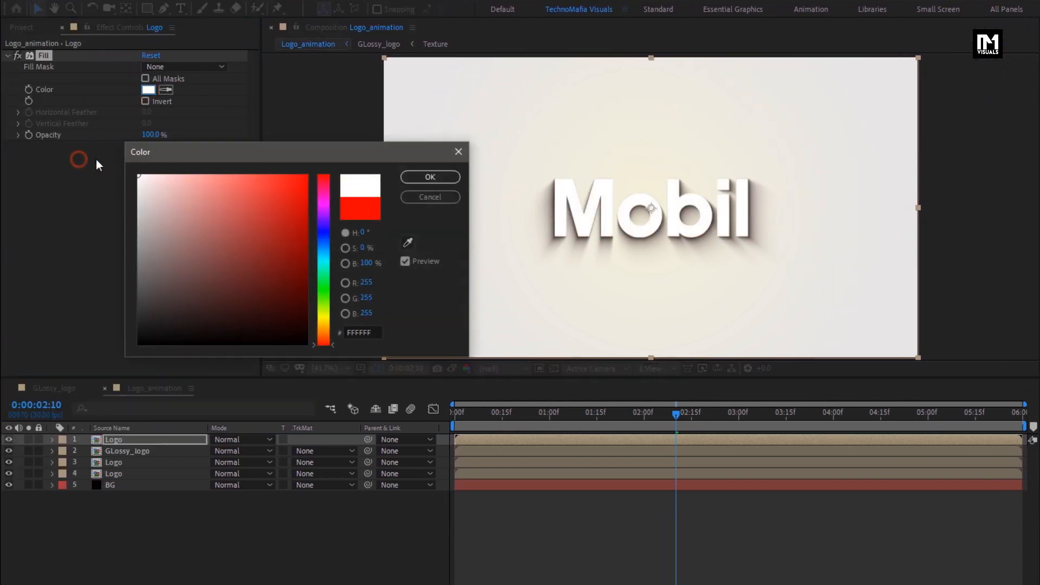
{"action": "left_click", "coordinate": [414, 179]}
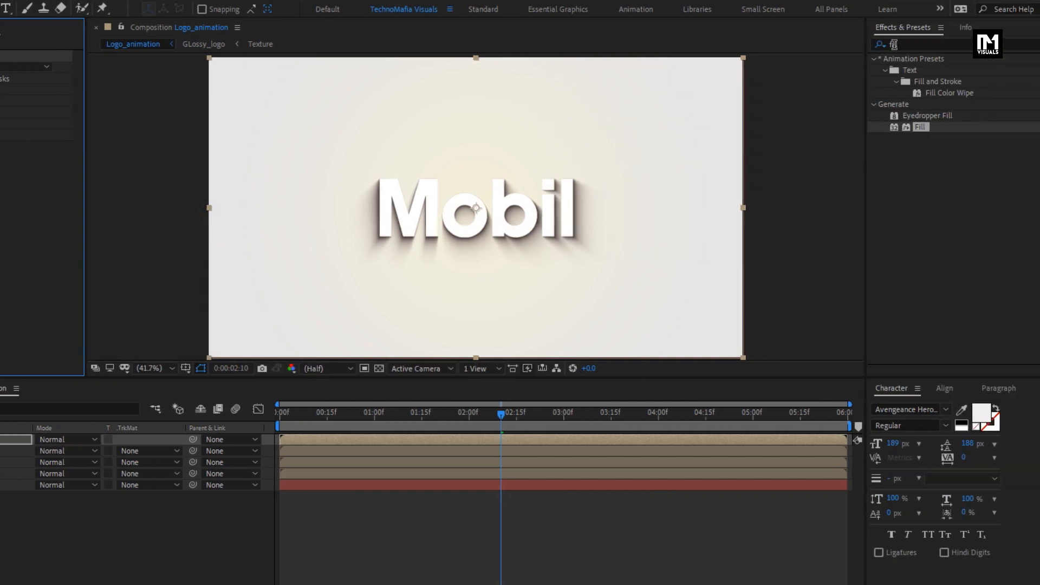
- Apply the Vegas effect to the top Logo layer and collapse its Fill settings
{"action": "left_click_drag", "start_coordinate": [1029, 44], "coordinate": [948, 47]}
{"action": "type", "text": "veg"}
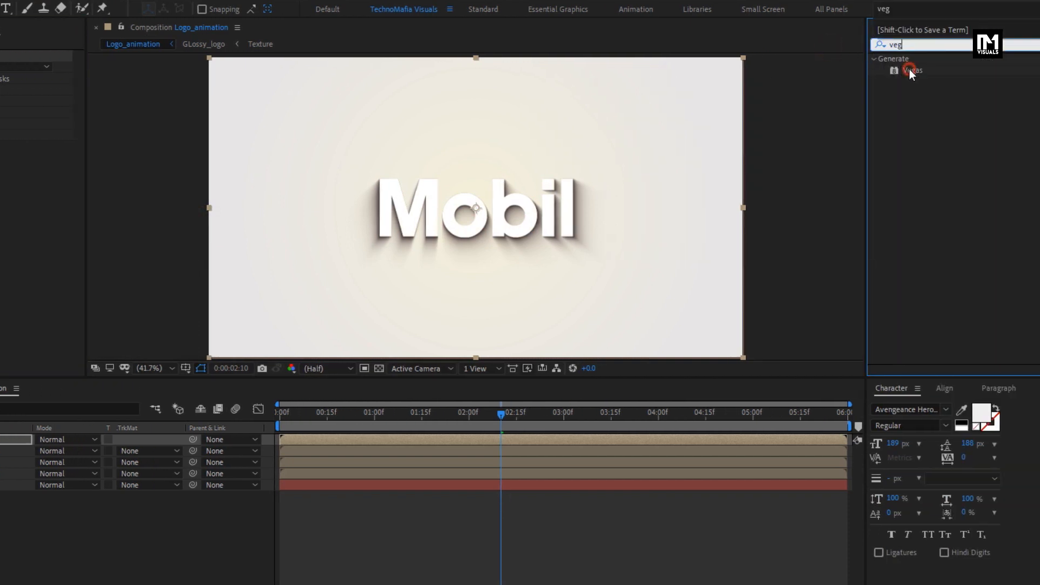
{"action": "left_click_drag", "start_coordinate": [909, 69], "coordinate": [479, 206]}
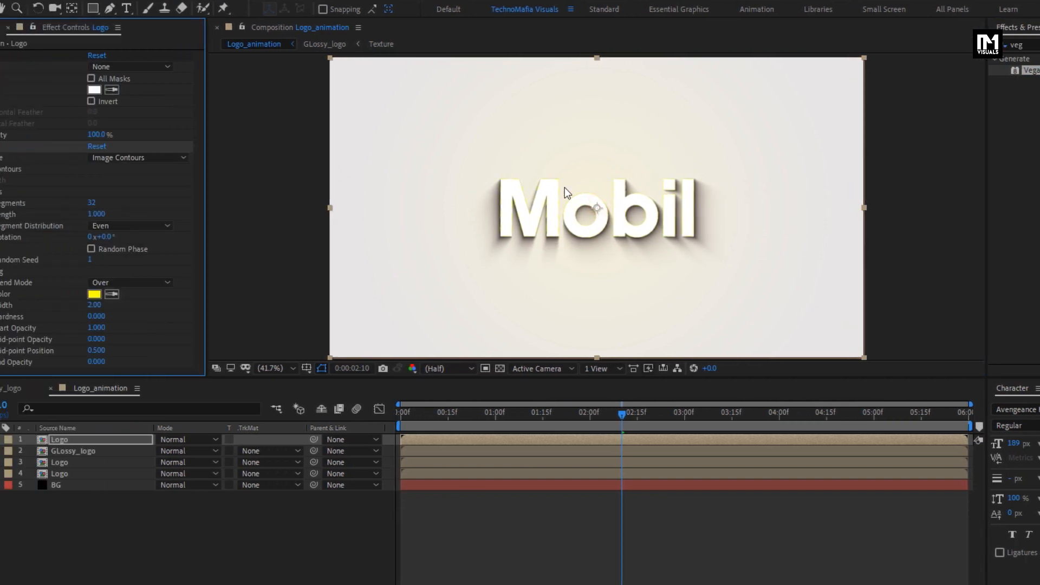
{"action": "left_click", "coordinate": [7, 55]}
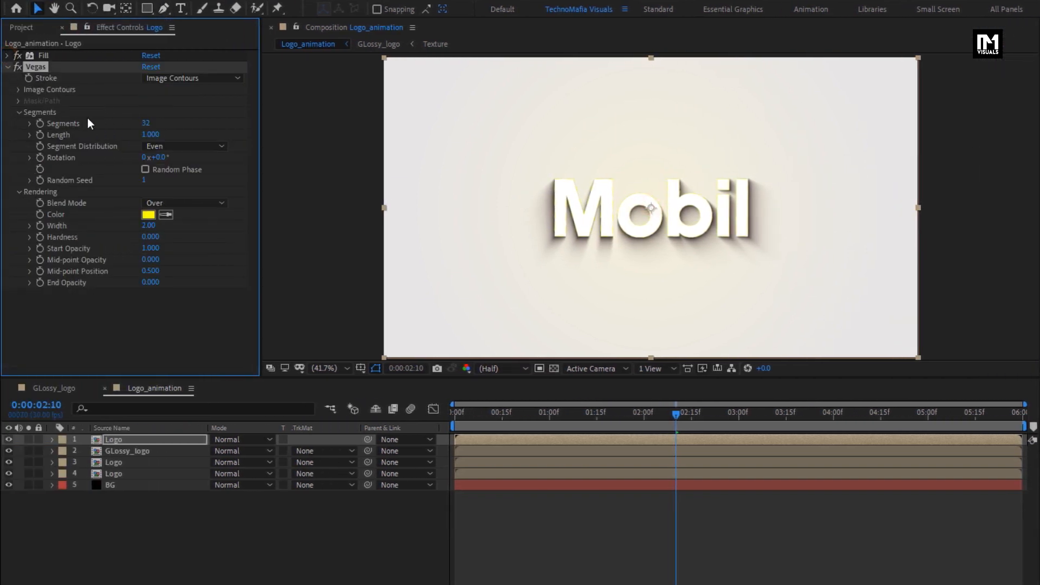
- Set the Vegas effect to 1 segment with a Transparent blend mode
{"action": "type", "text": "1"}
{"action": "key", "text": "Return"}
{"action": "left_click", "coordinate": [178, 203]}
{"action": "left_click", "coordinate": [196, 219]}
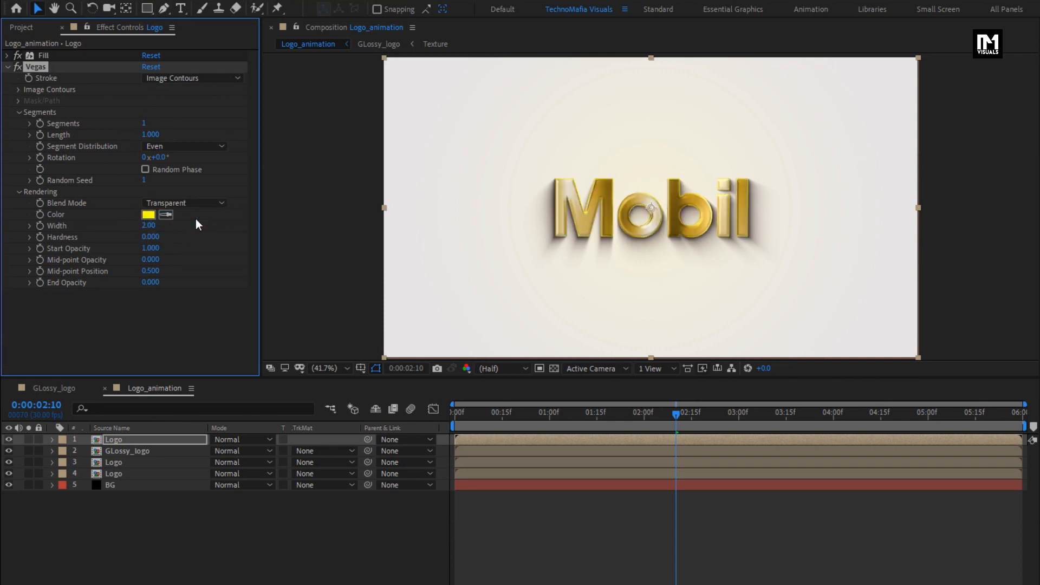
- Change the Vegas stroke color to orange-yellow FFBA00
{"action": "left_click", "coordinate": [149, 215]}
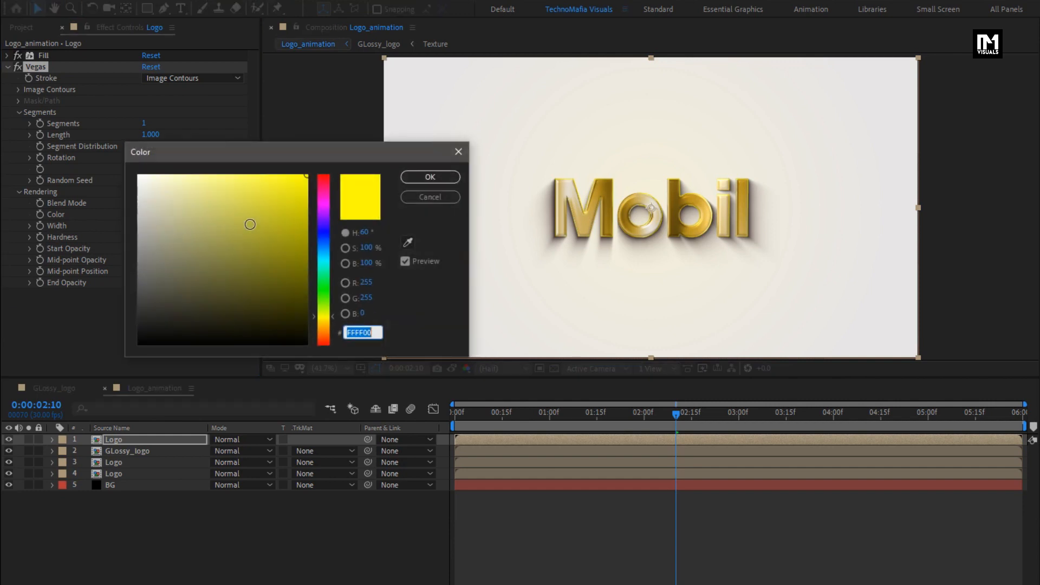
{"action": "left_click_drag", "start_coordinate": [313, 320], "coordinate": [313, 324]}
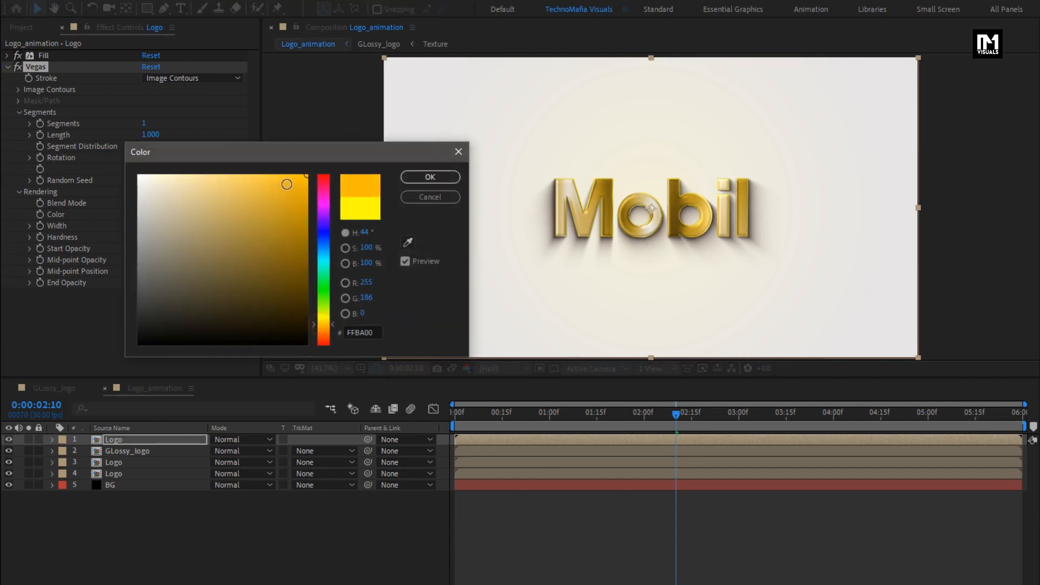
{"action": "left_click", "coordinate": [416, 177]}
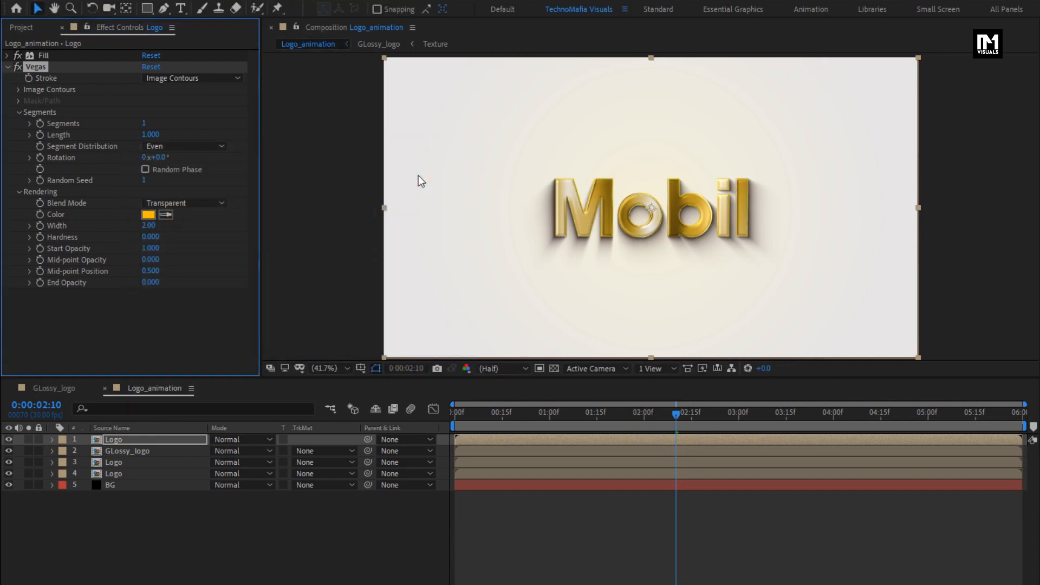
- Animate the Vegas Rotation from 0° at 0:00:00:00 to one full revolution at 0:00:03:00
{"action": "left_click", "coordinate": [453, 415]}
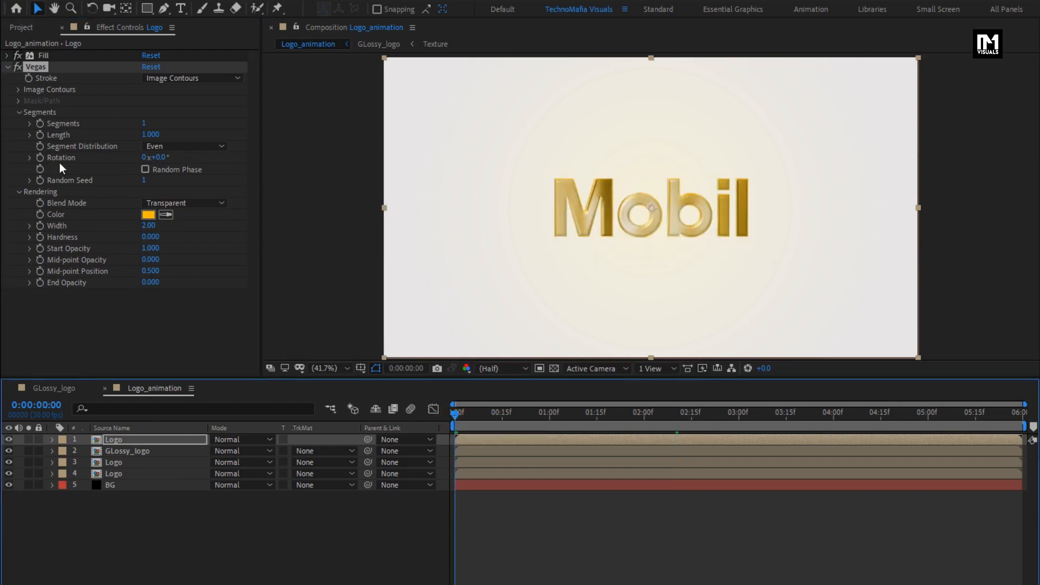
{"action": "left_click", "coordinate": [39, 157]}
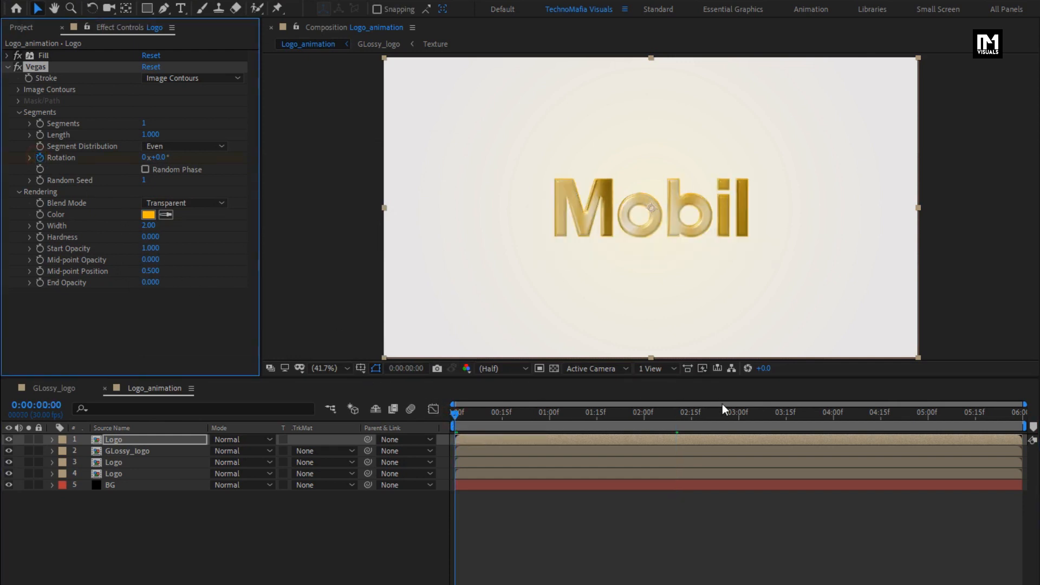
{"action": "left_click", "coordinate": [740, 419]}
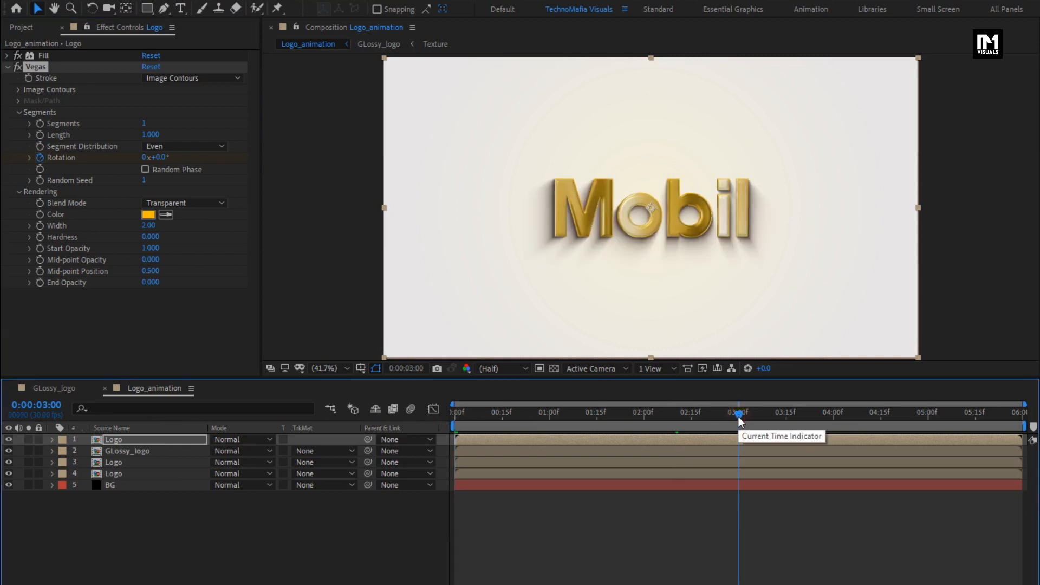
{"action": "left_click", "coordinate": [144, 158]}
{"action": "type", "text": "1"}
{"action": "key", "text": "Return"}
- Solo the top Logo layer and scrub through the timeline to examine its rotating outline
{"action": "left_click_drag", "start_coordinate": [498, 416], "coordinate": [577, 419]}
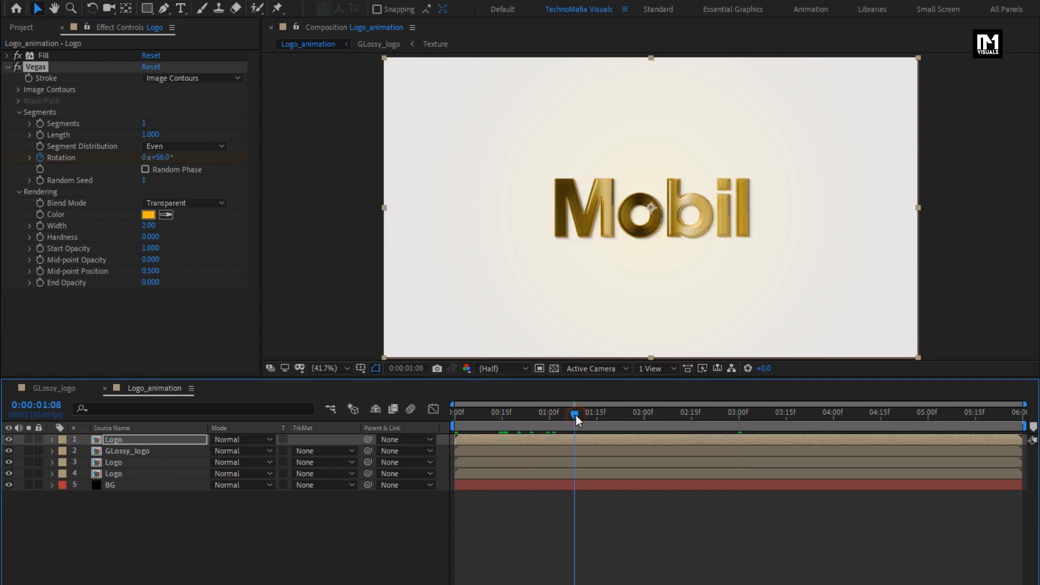
{"action": "left_click", "coordinate": [29, 439]}
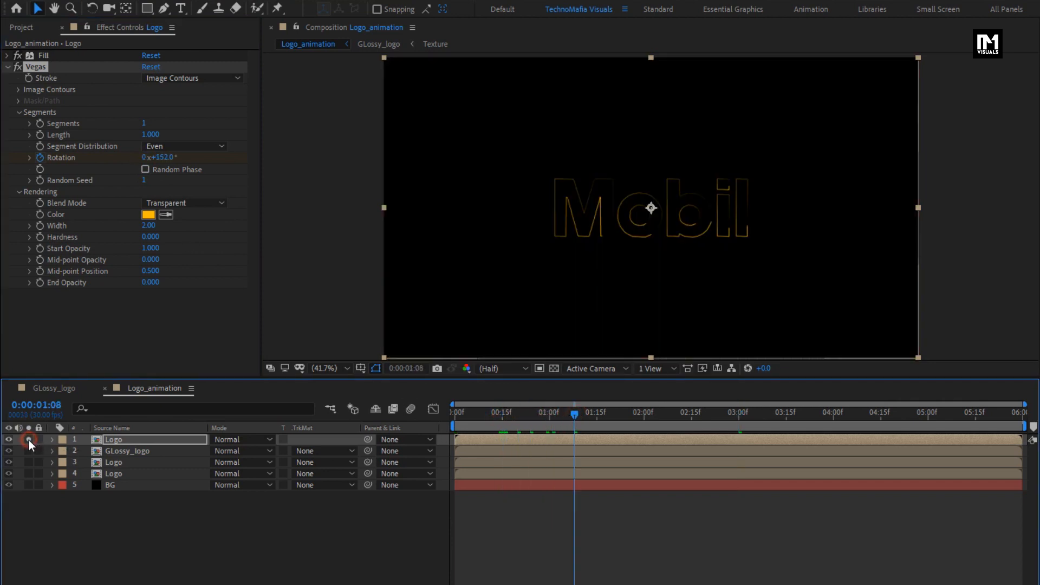
{"action": "left_click_drag", "start_coordinate": [522, 413], "coordinate": [570, 408]}
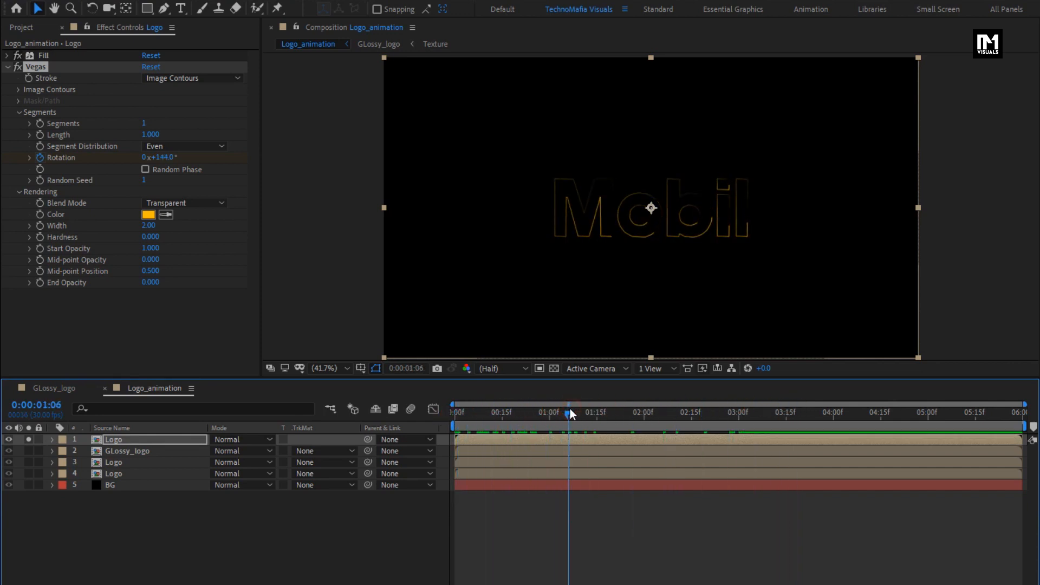
- Set the Vegas stroke width to 3, enable Random Phase and collapse the effect's settings
{"action": "left_click", "coordinate": [149, 225]}
{"action": "type", "text": "3"}
{"action": "key", "text": "Return"}
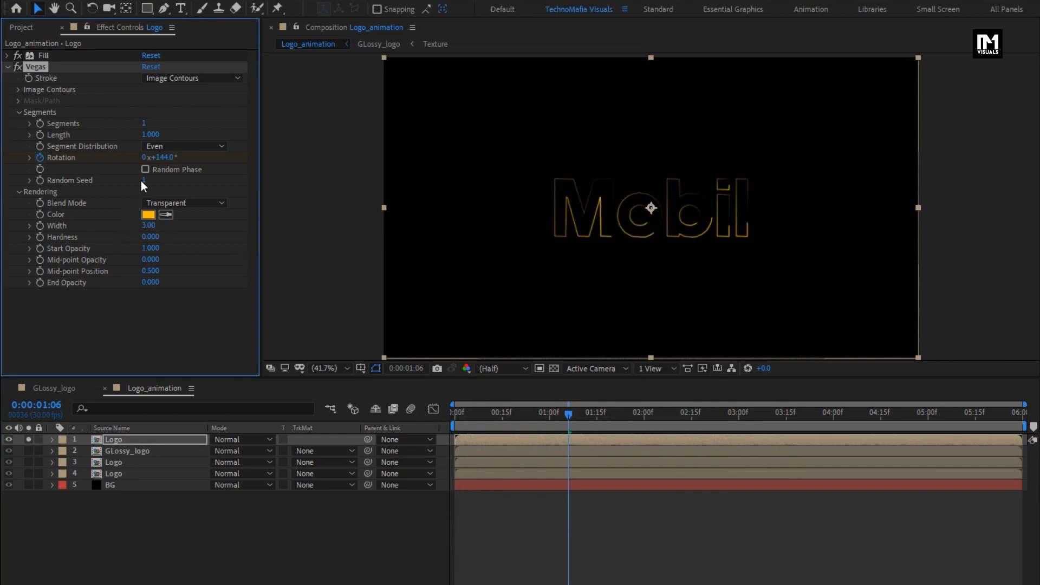
{"action": "left_click", "coordinate": [145, 169]}
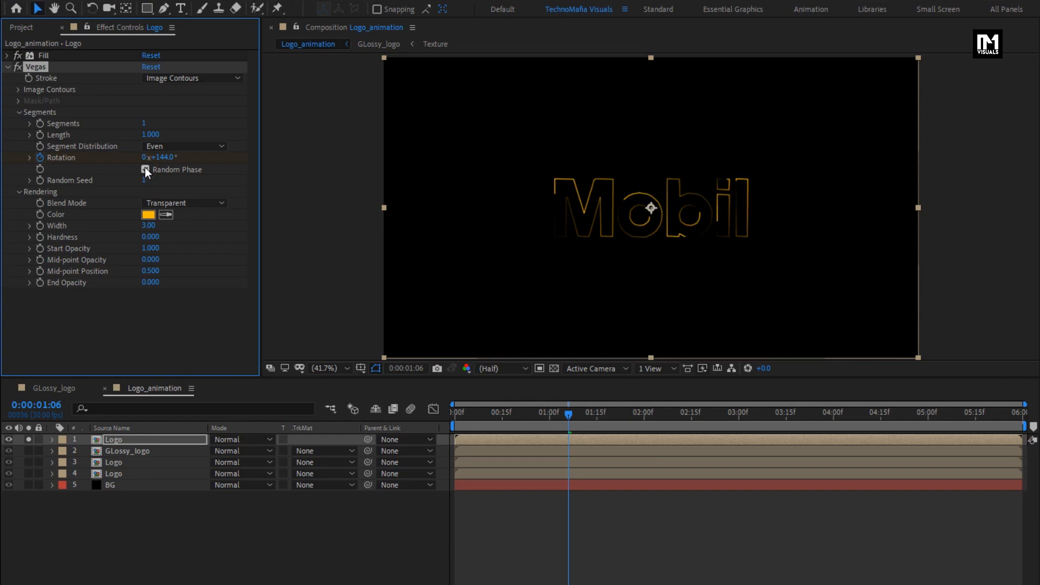
{"action": "left_click", "coordinate": [9, 68]}
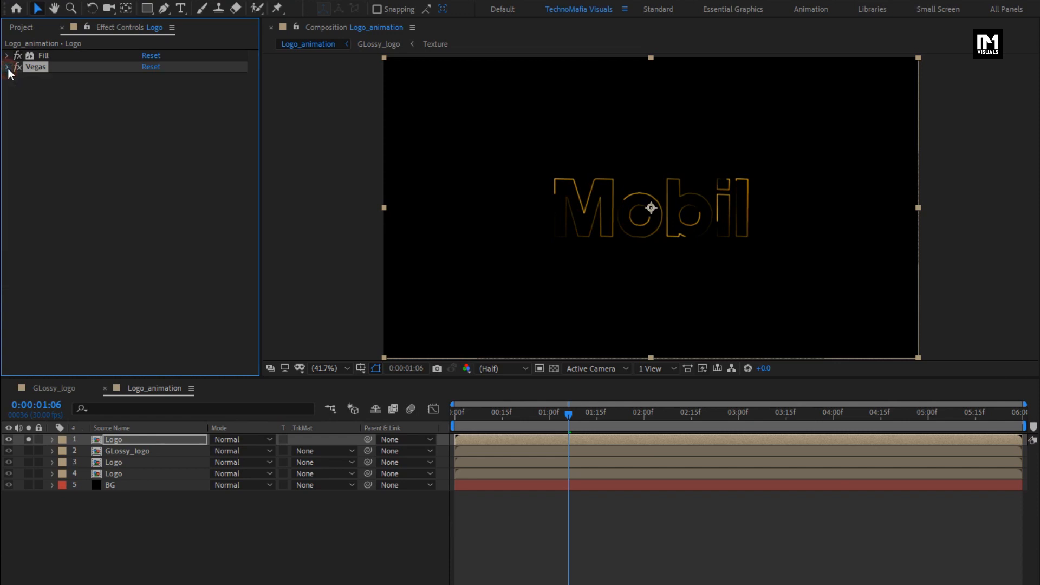
- Apply Fast Box Blur to the top Logo layer with Blur Radius 4 and Repeat Edge Pixels enabled
{"action": "left_click", "coordinate": [837, 51]}
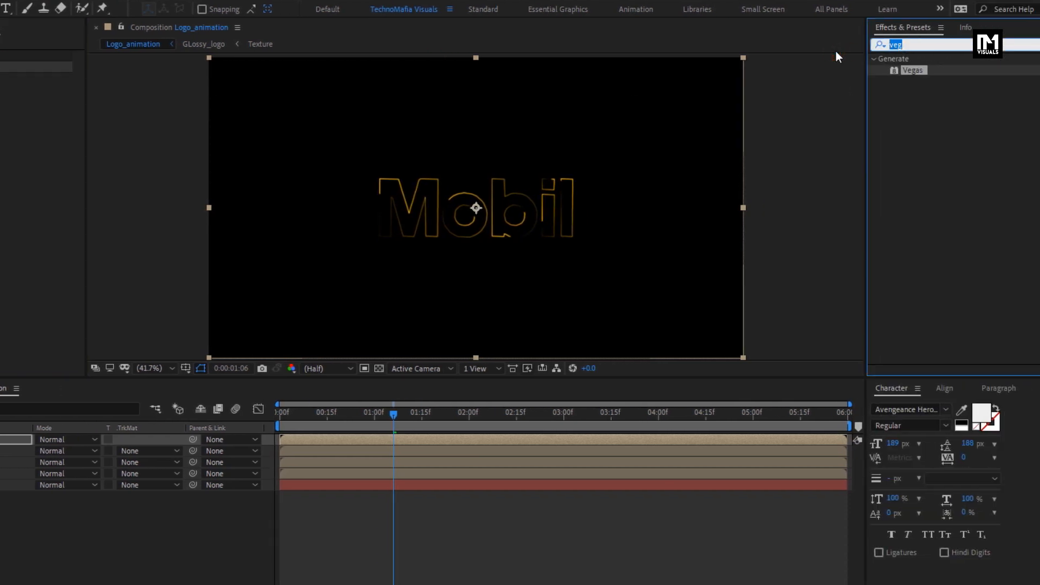
{"action": "type", "text": "box b"}
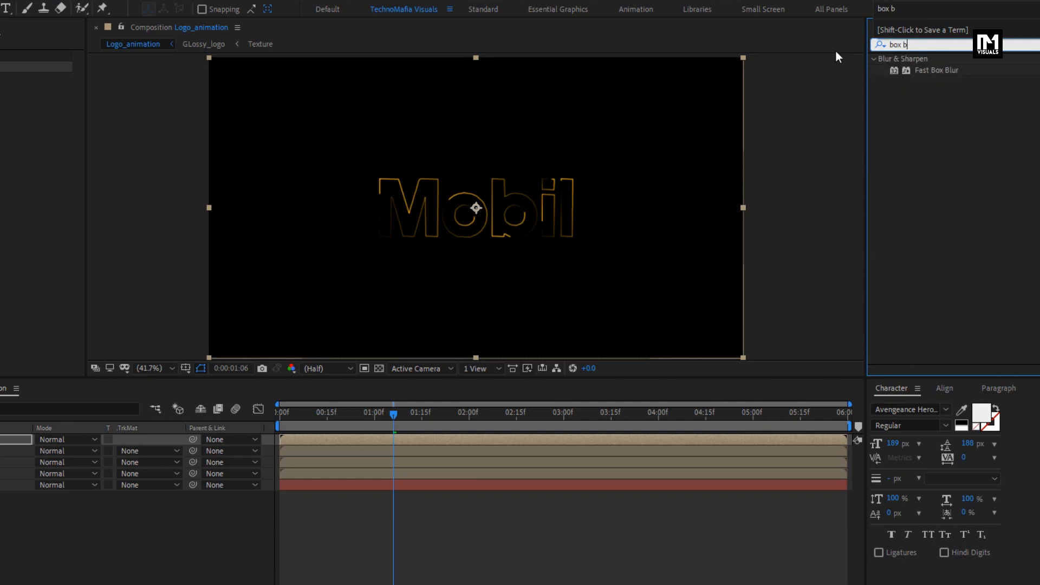
{"action": "left_click", "coordinate": [923, 68]}
{"action": "left_click_drag", "start_coordinate": [923, 71], "coordinate": [495, 218]}
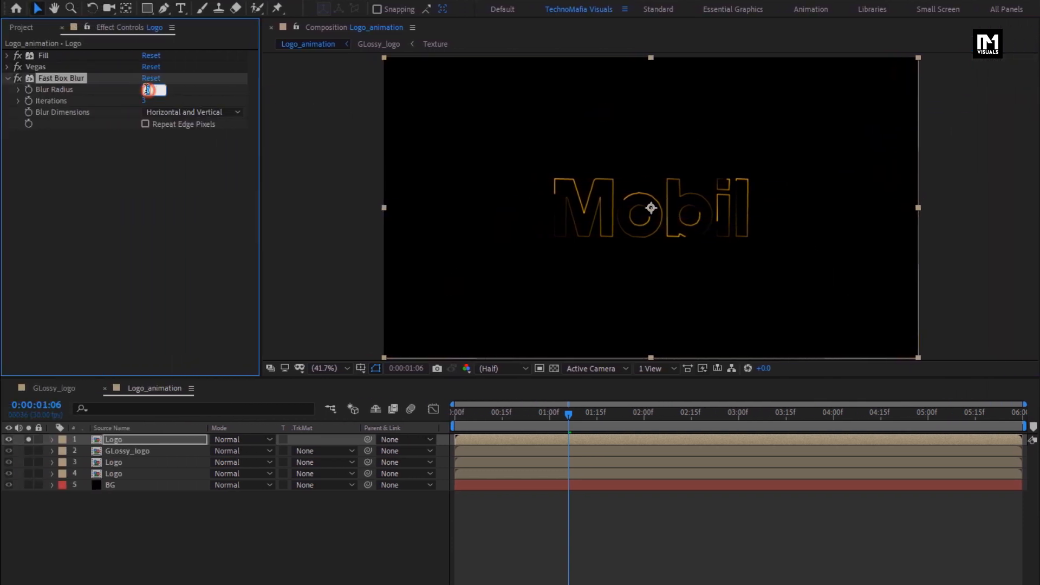
{"action": "type", "text": "4"}
{"action": "key", "text": "Return"}
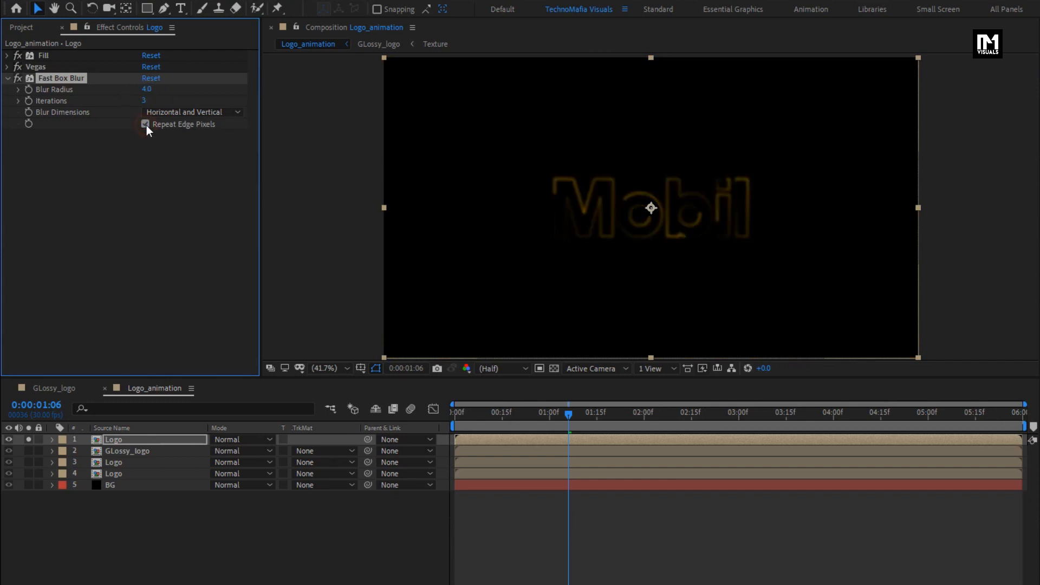
{"action": "left_click", "coordinate": [8, 78]}
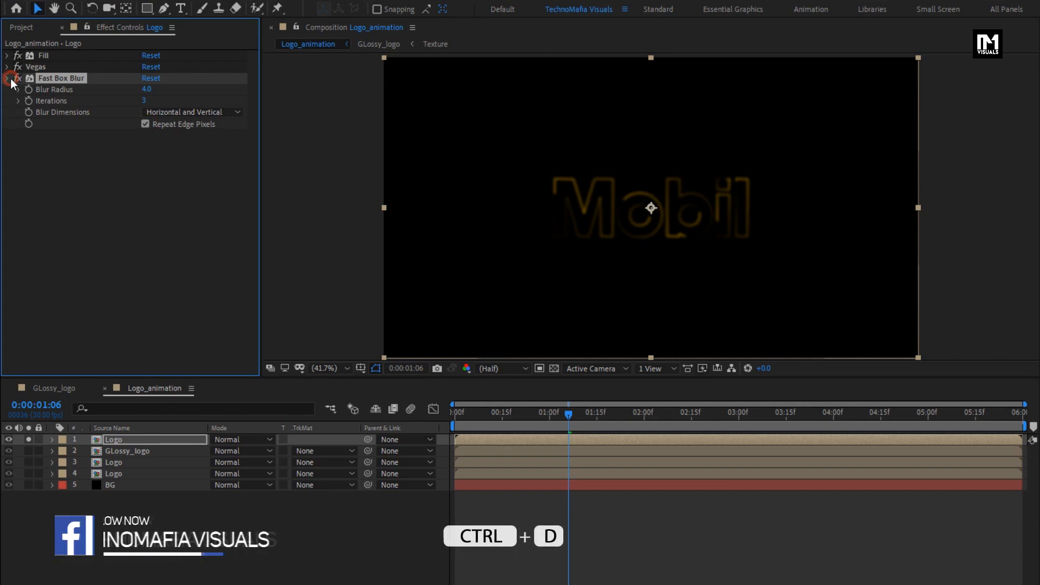
- Duplicate the outlined Logo layer, reveal the copy's keyframes and set its Vegas Rotation to 180° at 0:00:00:00
{"action": "left_click", "coordinate": [120, 441]}
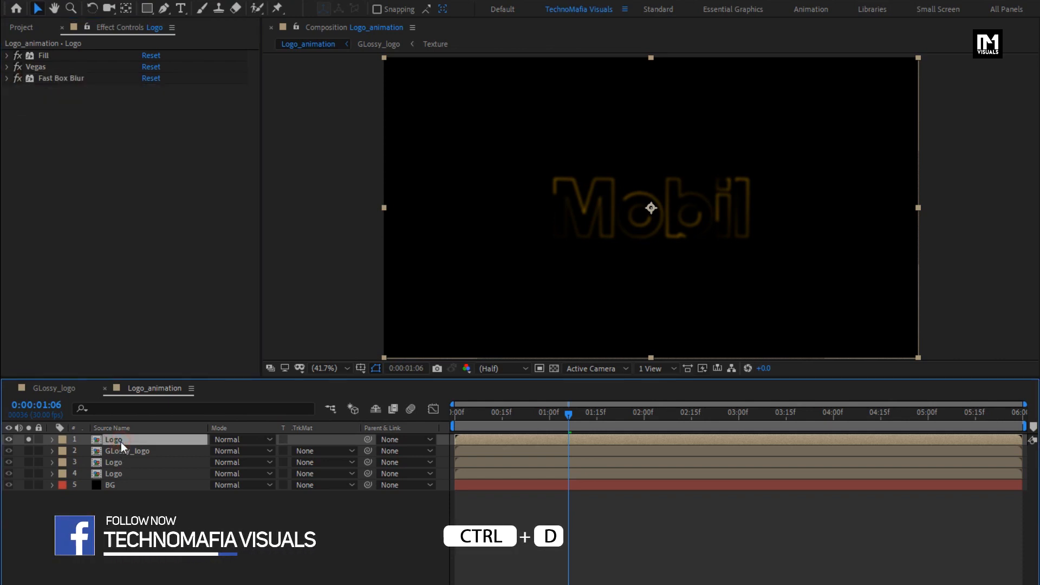
{"action": "key", "text": "ctrl+d"}
{"action": "key", "text": "u"}
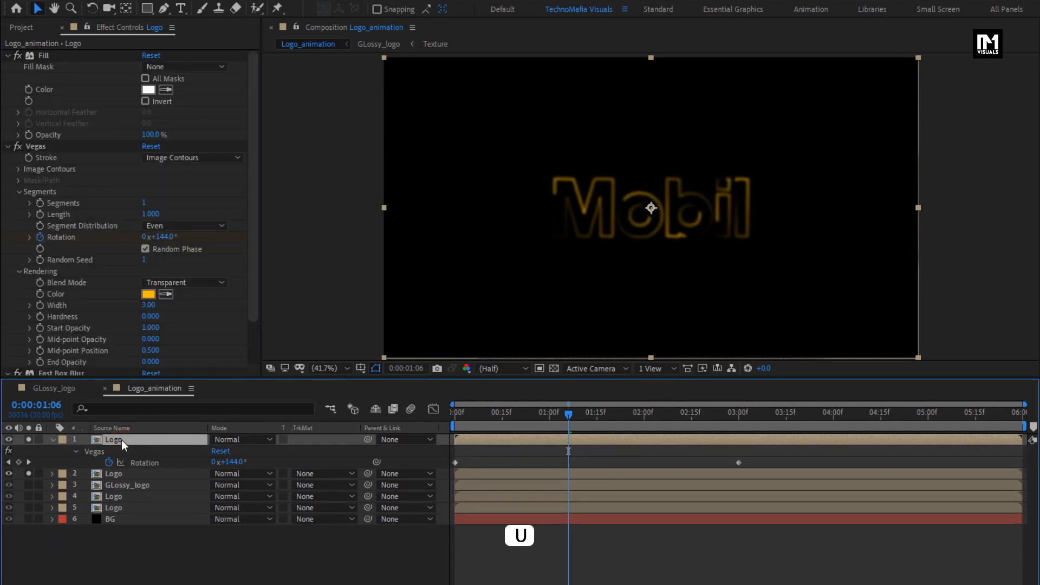
{"action": "left_click", "coordinate": [455, 415]}
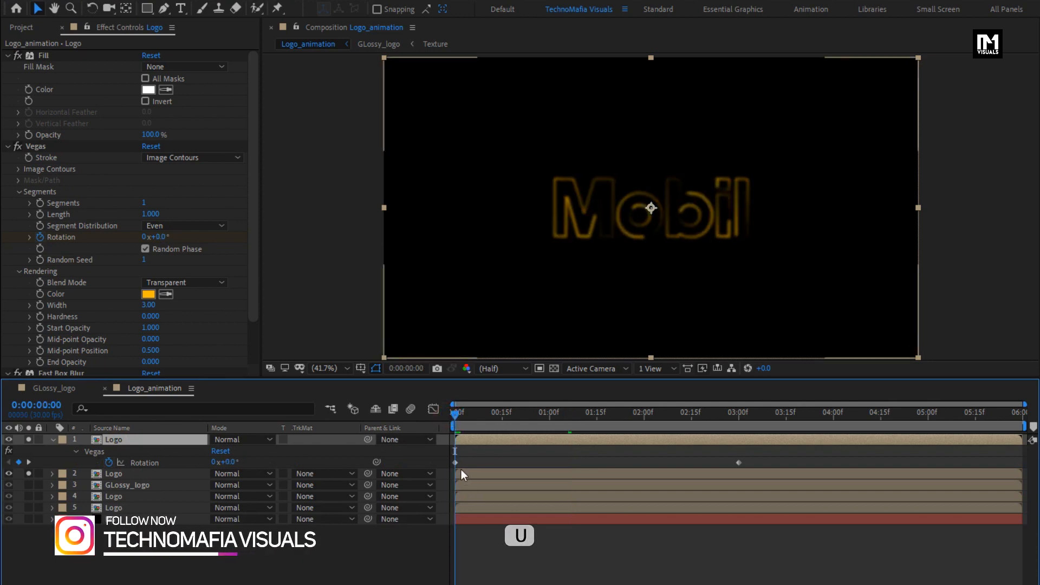
{"action": "left_click", "coordinate": [226, 462]}
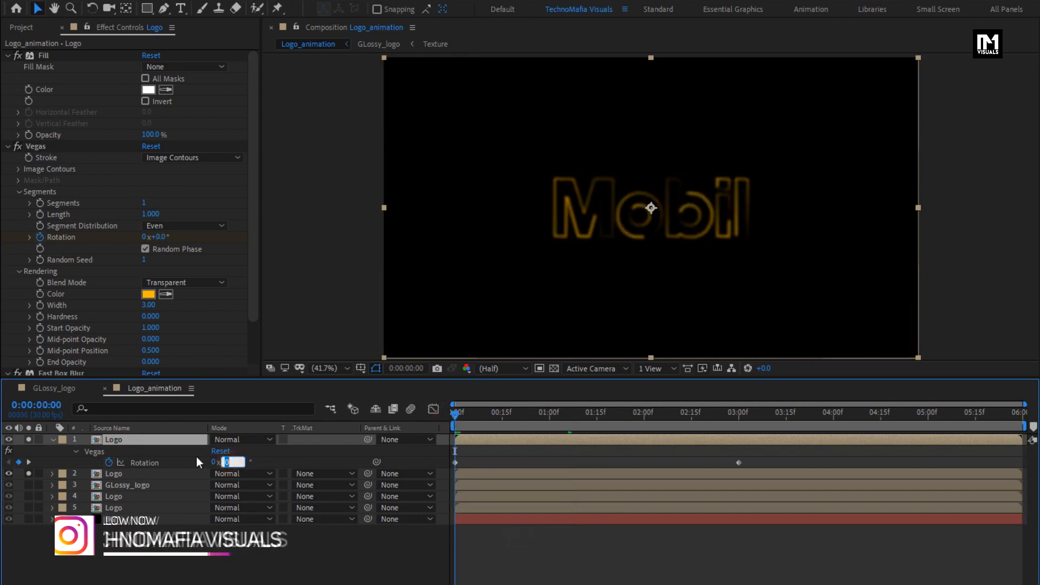
{"action": "type", "text": "180"}
{"action": "key", "text": "Return"}
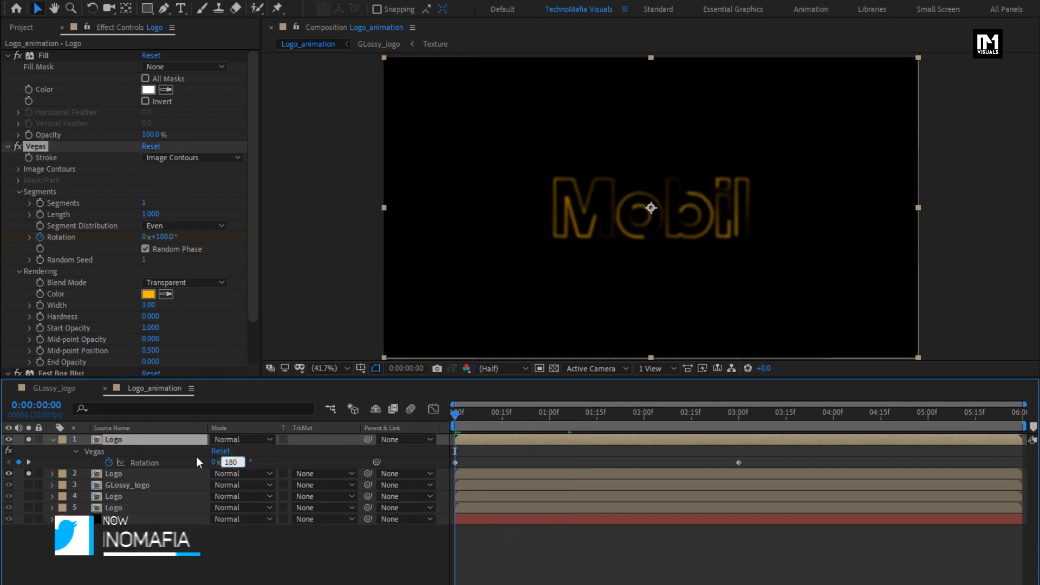
- Set the duplicate's Vegas Rotation to 1x+180° at 0:00:03:00 and scrub through the animation
{"action": "left_click", "coordinate": [739, 414]}
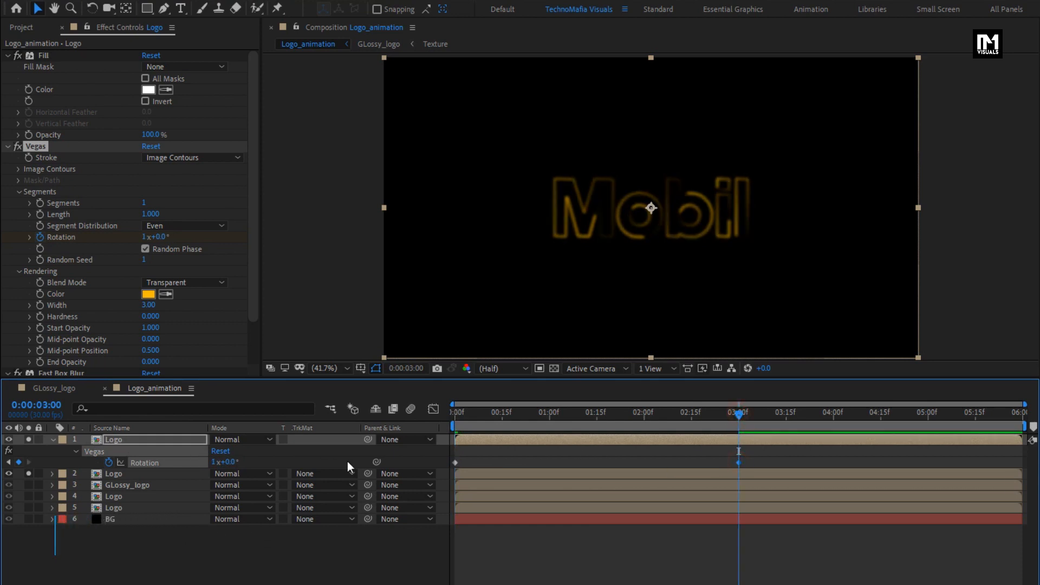
{"action": "left_click", "coordinate": [231, 463]}
{"action": "type", "text": "180"}
{"action": "key", "text": "Return"}
{"action": "left_click", "coordinate": [461, 416]}
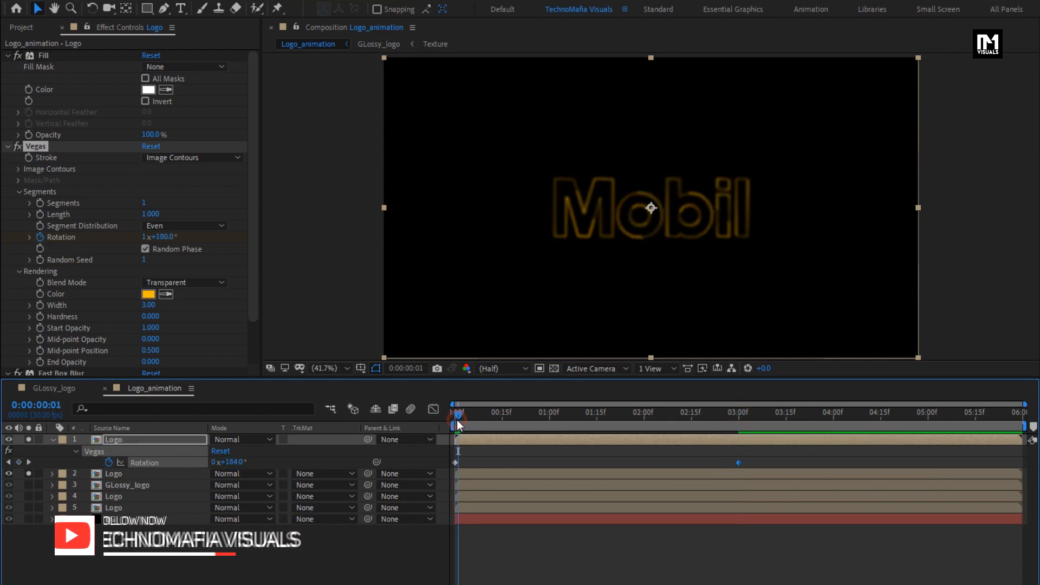
{"action": "left_click_drag", "start_coordinate": [464, 420], "coordinate": [568, 418]}
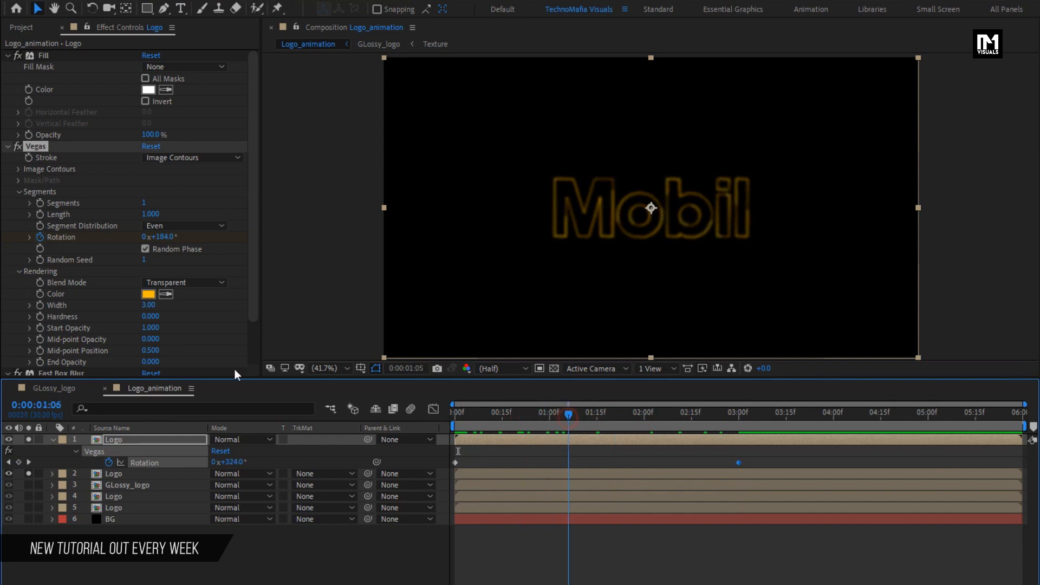
- Change the duplicate Logo layer's Vegas stroke color to lighter yellow FBCE55
{"action": "left_click", "coordinate": [144, 296]}
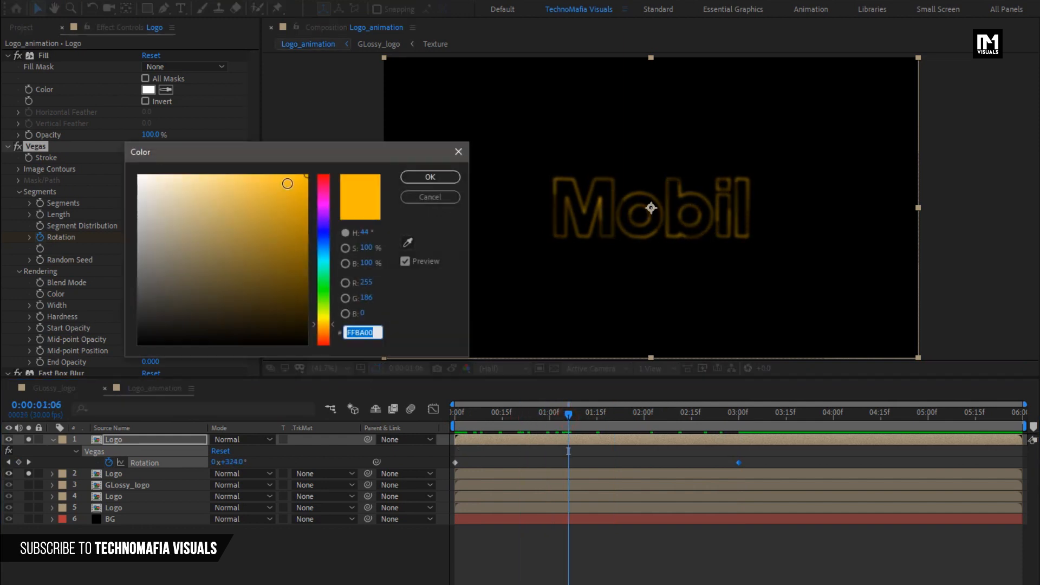
{"action": "left_click_drag", "start_coordinate": [266, 182], "coordinate": [250, 176]}
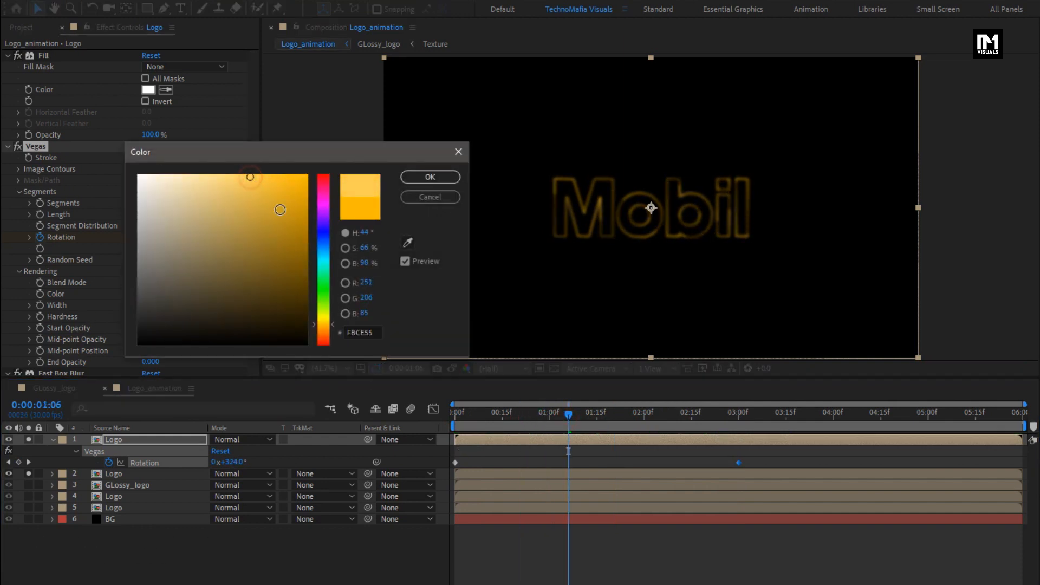
{"action": "left_click", "coordinate": [411, 181]}
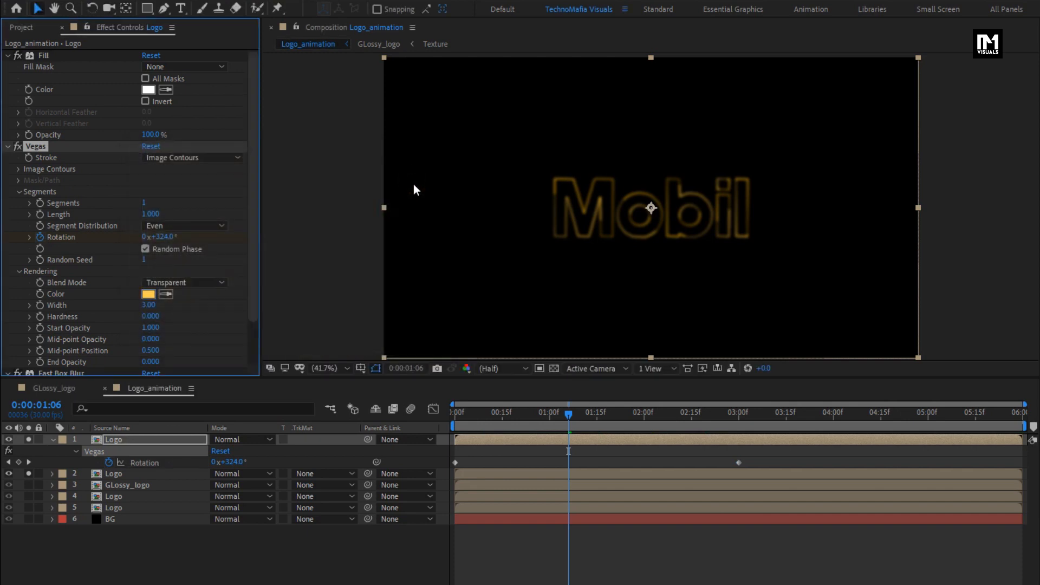
- Collapse the top layer's properties, turn off solo on both outline layers and preview the full composition
{"action": "left_click", "coordinate": [55, 441]}
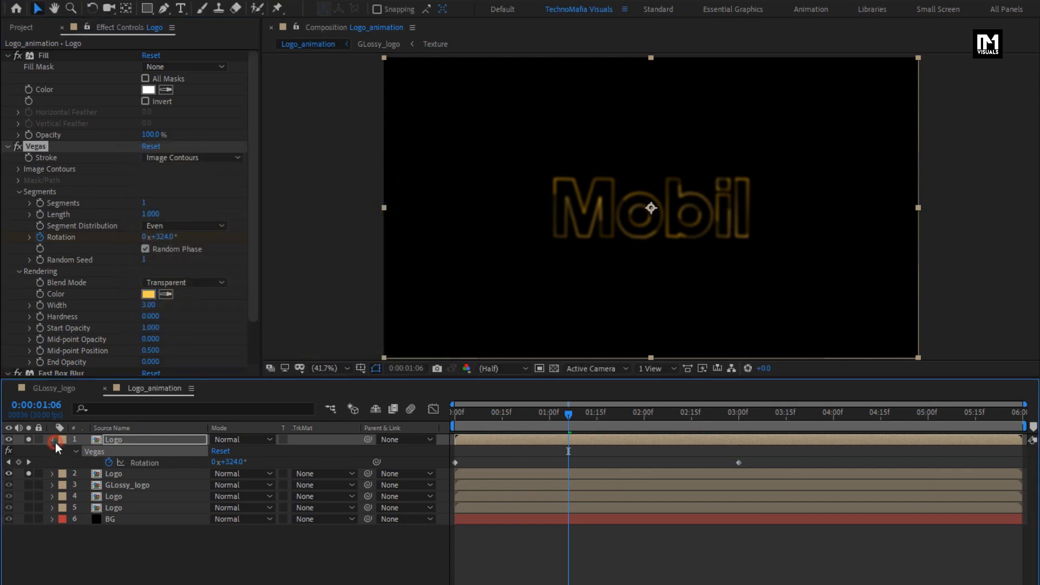
{"action": "left_click", "coordinate": [27, 439]}
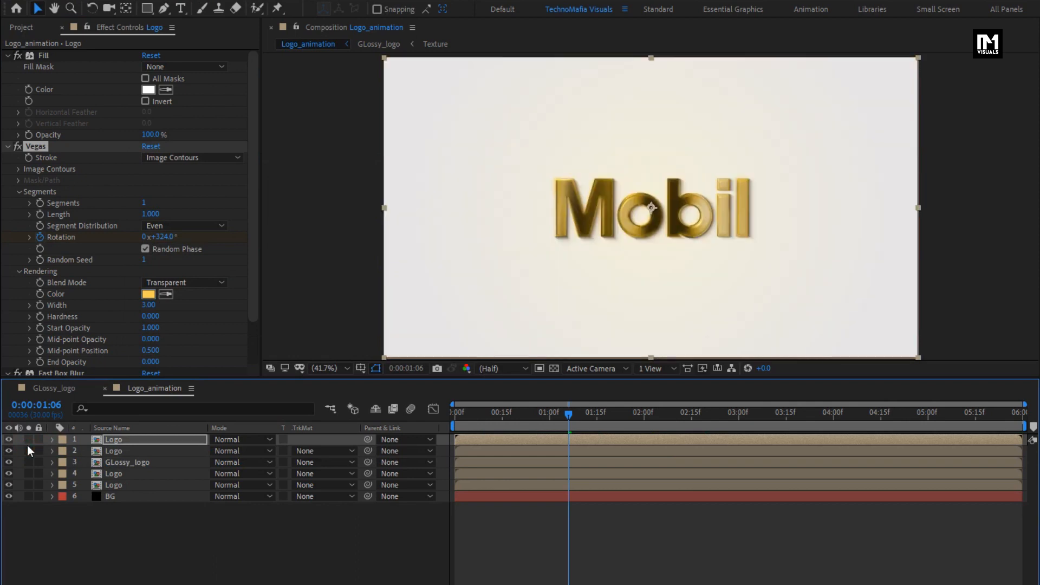
{"action": "left_click_drag", "start_coordinate": [480, 416], "coordinate": [604, 409]}
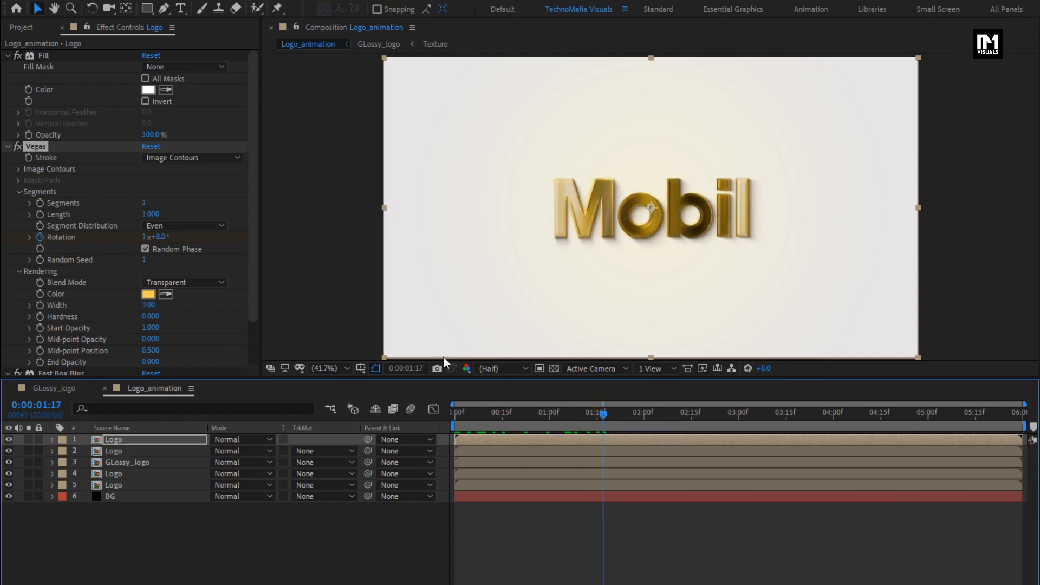
- Place Bokeh.mov above all layers in Logo_animation and set its blend mode to Add
{"action": "left_click", "coordinate": [31, 28]}
{"action": "left_click", "coordinate": [38, 148]}
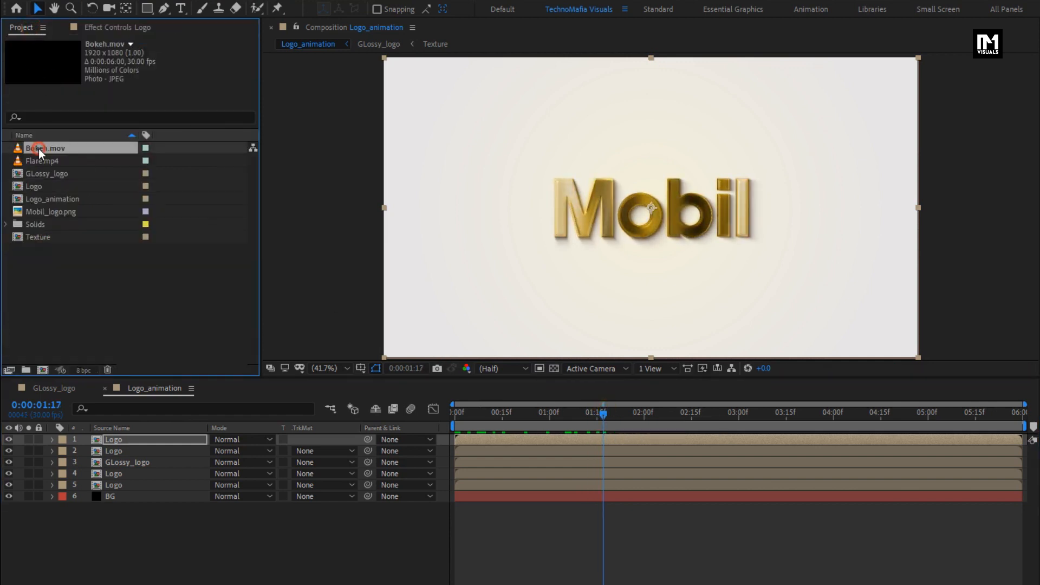
{"action": "left_click_drag", "start_coordinate": [41, 153], "coordinate": [141, 436]}
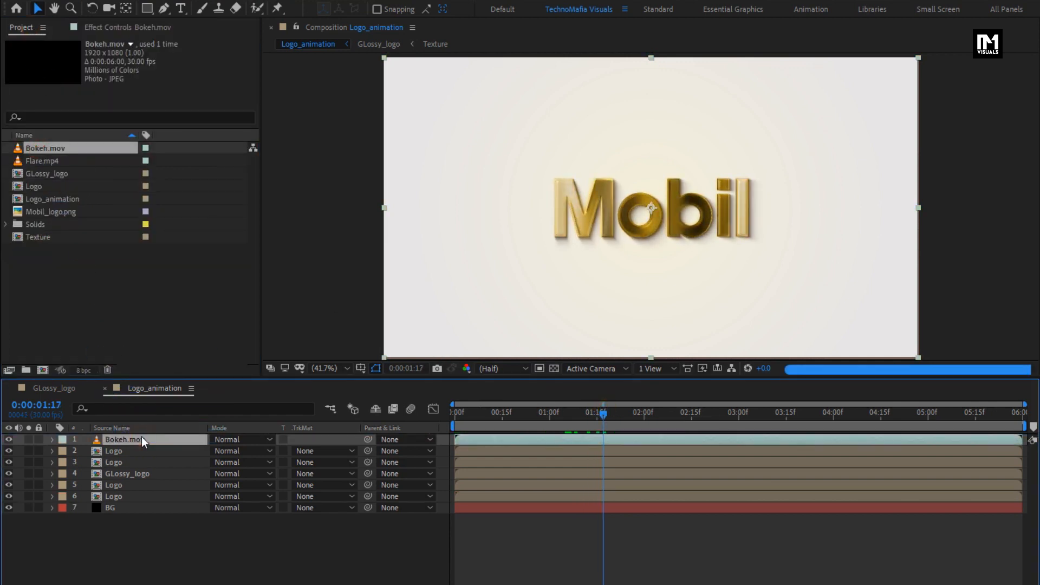
{"action": "left_click", "coordinate": [221, 439]}
{"action": "left_click", "coordinate": [263, 222]}
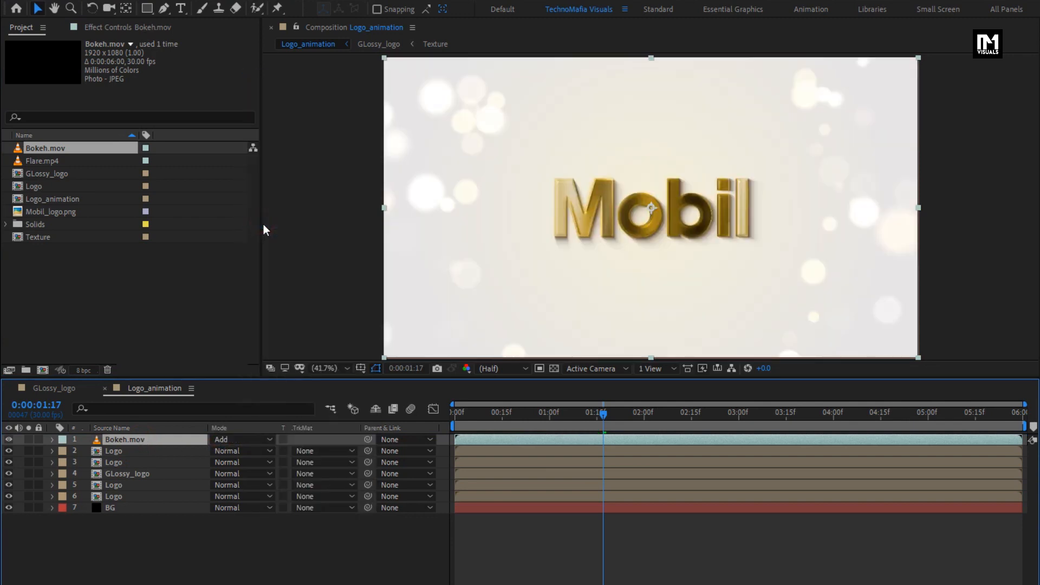
- Place Flare.mp4 at the top of the layer stack and set its blend mode to Add
{"action": "left_click_drag", "start_coordinate": [47, 162], "coordinate": [153, 437]}
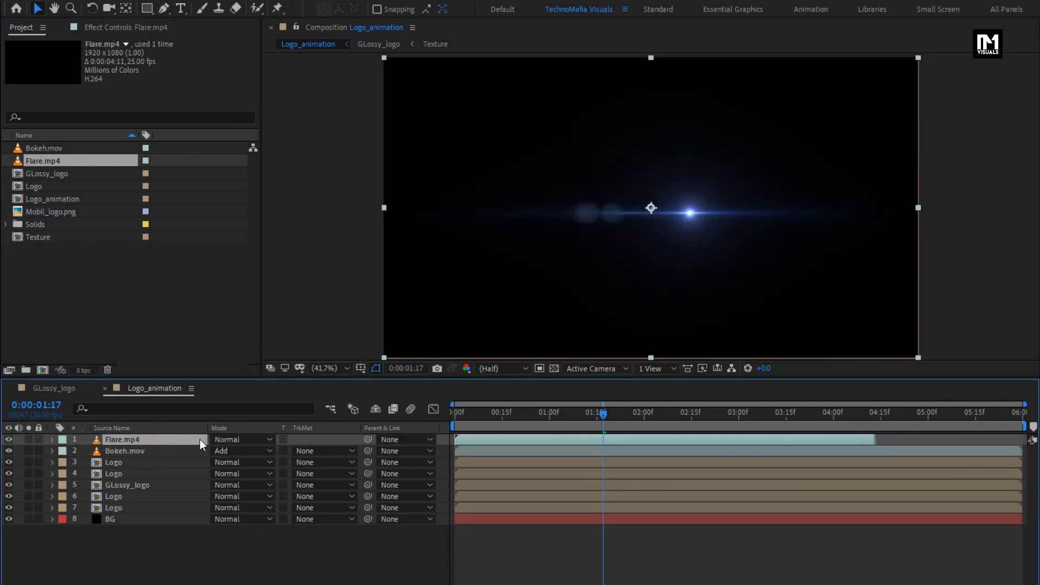
{"action": "left_click", "coordinate": [217, 440]}
{"action": "left_click", "coordinate": [266, 223]}
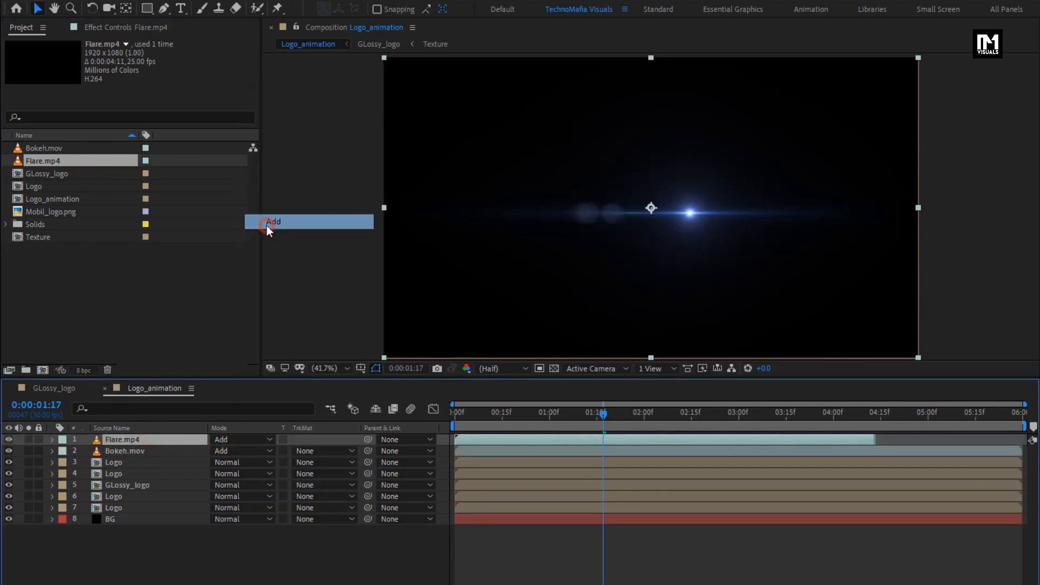
- Move the flare down to the logo's lower edge and check it at 0:00:02:09
{"action": "left_click_drag", "start_coordinate": [658, 214], "coordinate": [659, 241]}
{"action": "left_click_drag", "start_coordinate": [604, 417], "coordinate": [631, 417]}
{"action": "left_click", "coordinate": [671, 413]}
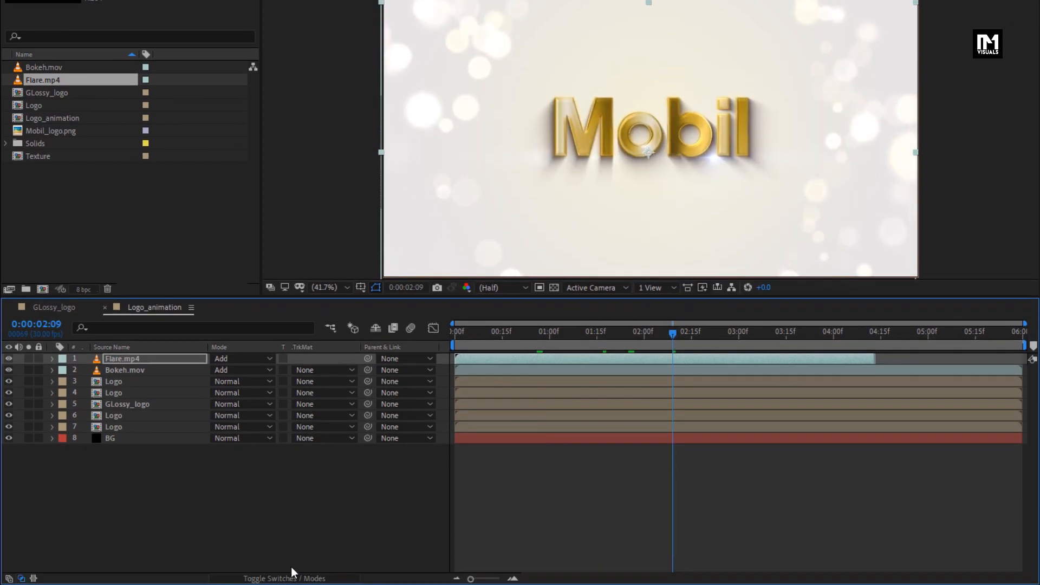
- Make Flare.mp4, GLossy_logo and all four Logo layers 3D layers
{"action": "left_click", "coordinate": [289, 575]}
{"action": "left_click", "coordinate": [113, 428]}
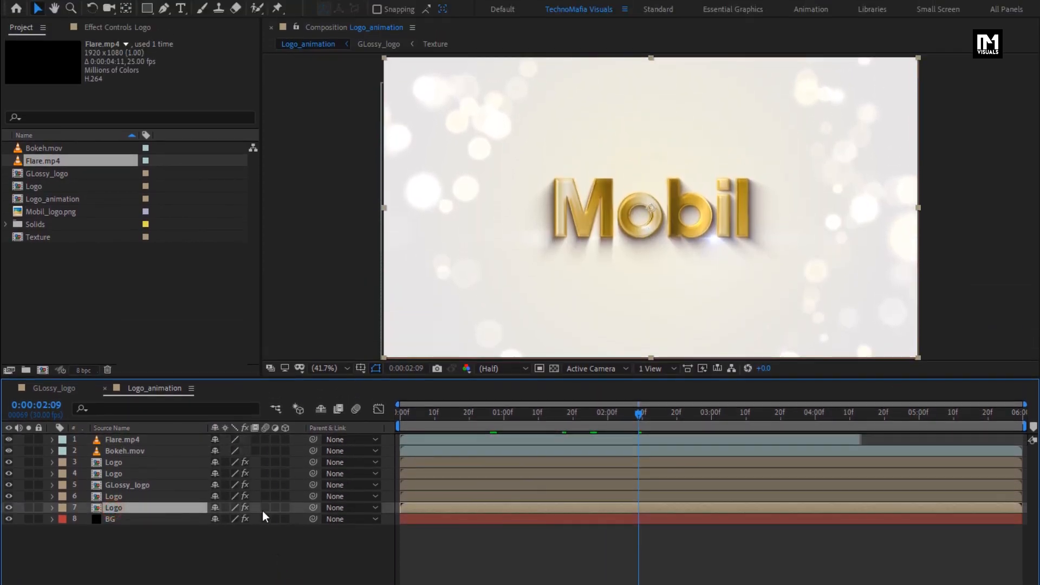
{"action": "left_click", "coordinate": [284, 508]}
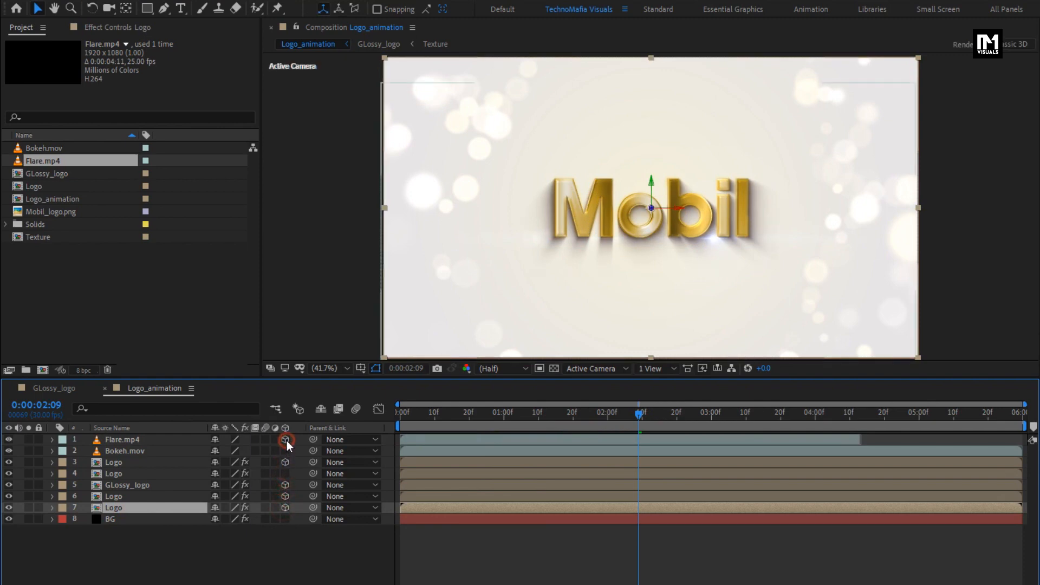
{"action": "left_click", "coordinate": [285, 475]}
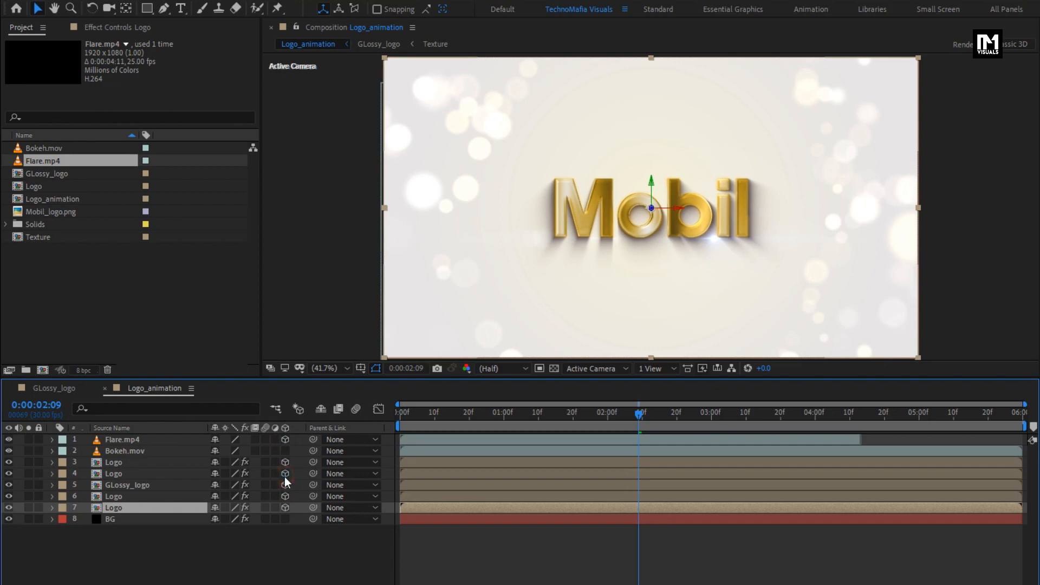
- Add a two-node camera with the 50mm preset to Logo_animation
{"action": "left_click", "coordinate": [239, 564]}
{"action": "right_click", "coordinate": [213, 561]}
{"action": "mouse_move", "coordinate": [252, 418]}
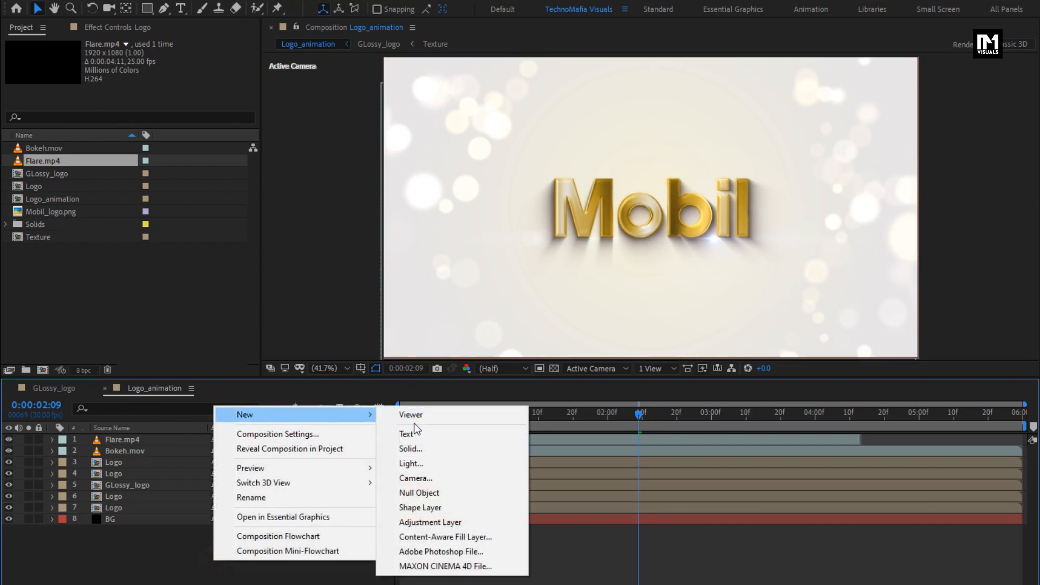
{"action": "left_click", "coordinate": [416, 478]}
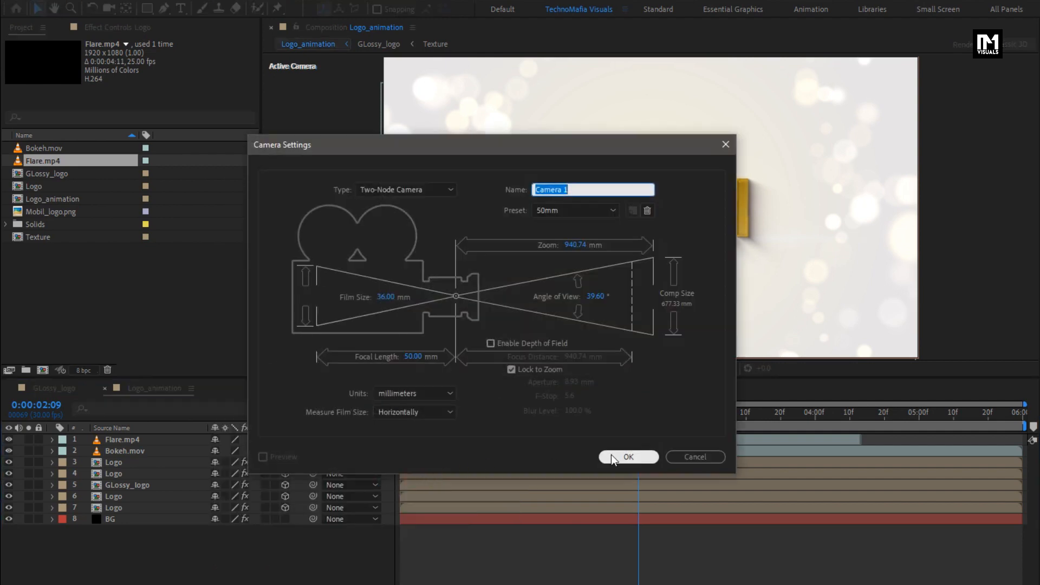
{"action": "left_click", "coordinate": [612, 456]}
- Add a null object, make it a 3D layer and parent the camera to it
{"action": "left_click", "coordinate": [195, 567]}
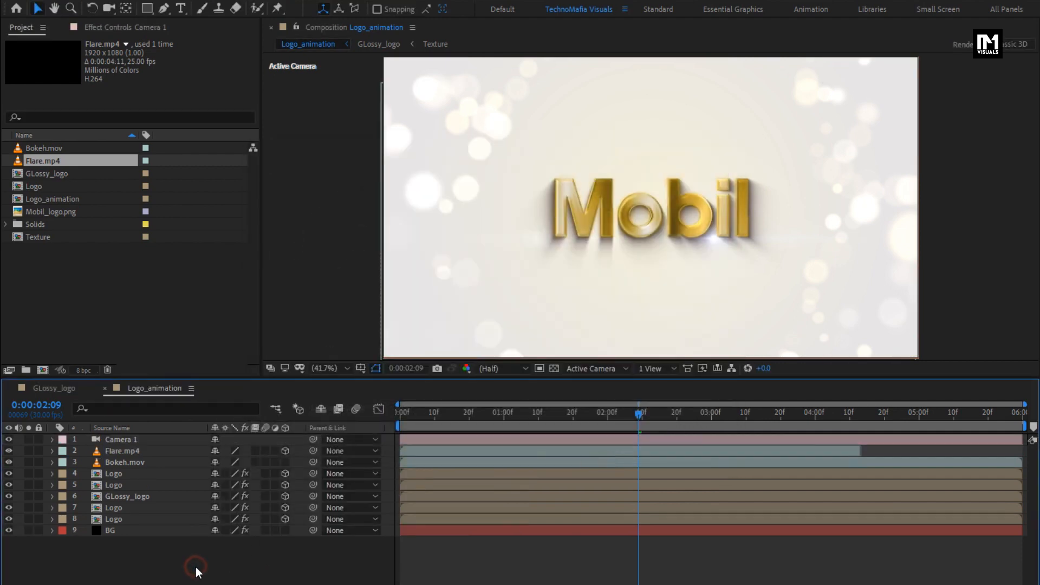
{"action": "right_click", "coordinate": [195, 567]}
{"action": "mouse_move", "coordinate": [221, 424]}
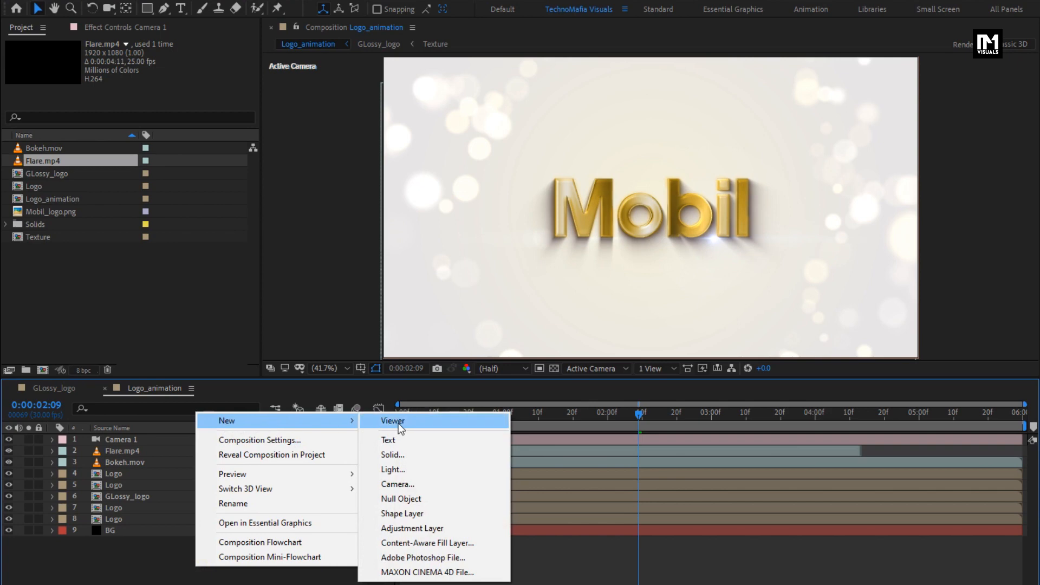
{"action": "left_click", "coordinate": [412, 498]}
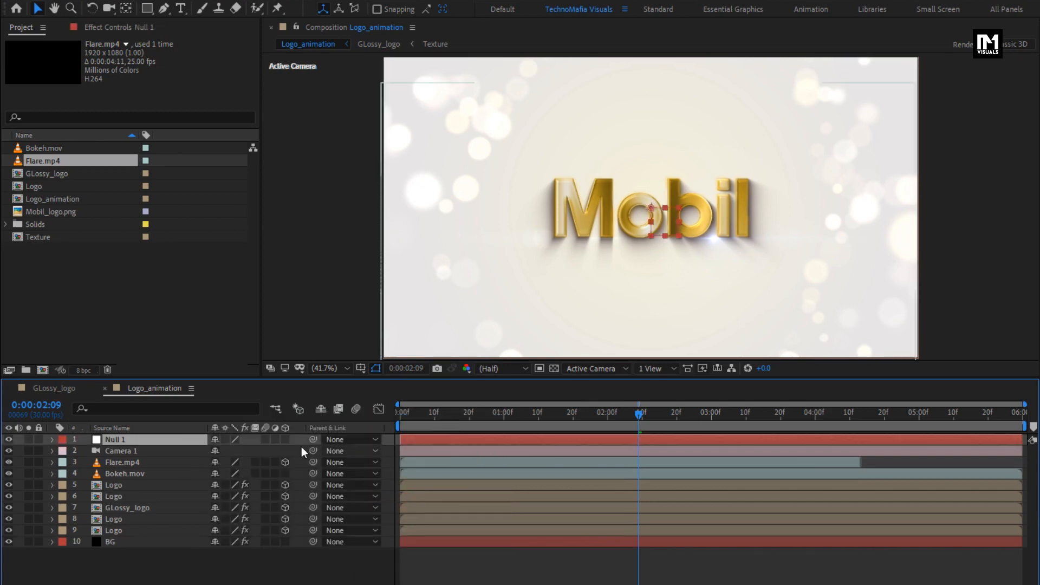
{"action": "left_click", "coordinate": [283, 439]}
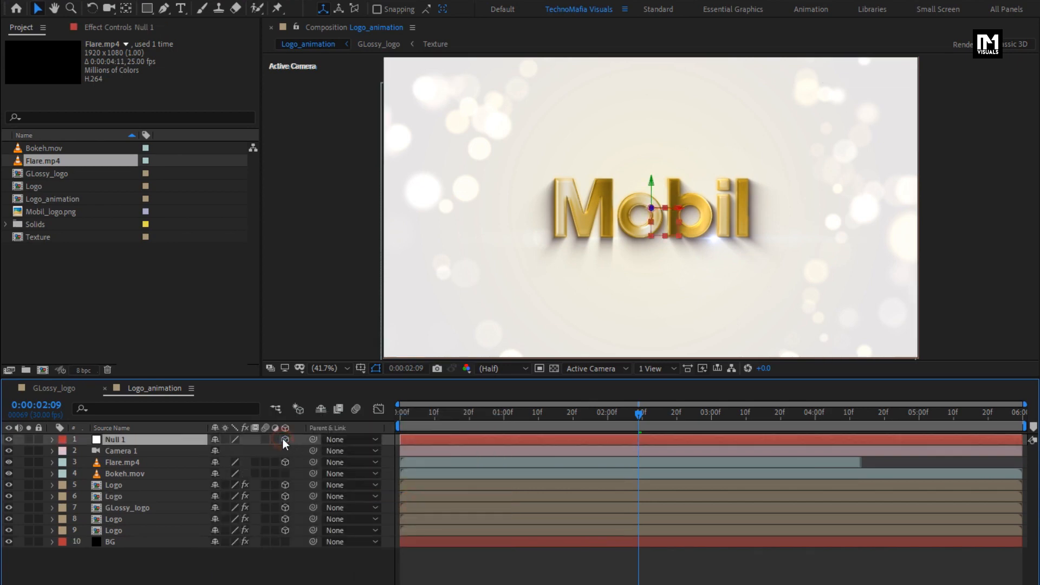
{"action": "left_click", "coordinate": [129, 450]}
{"action": "left_click", "coordinate": [339, 452]}
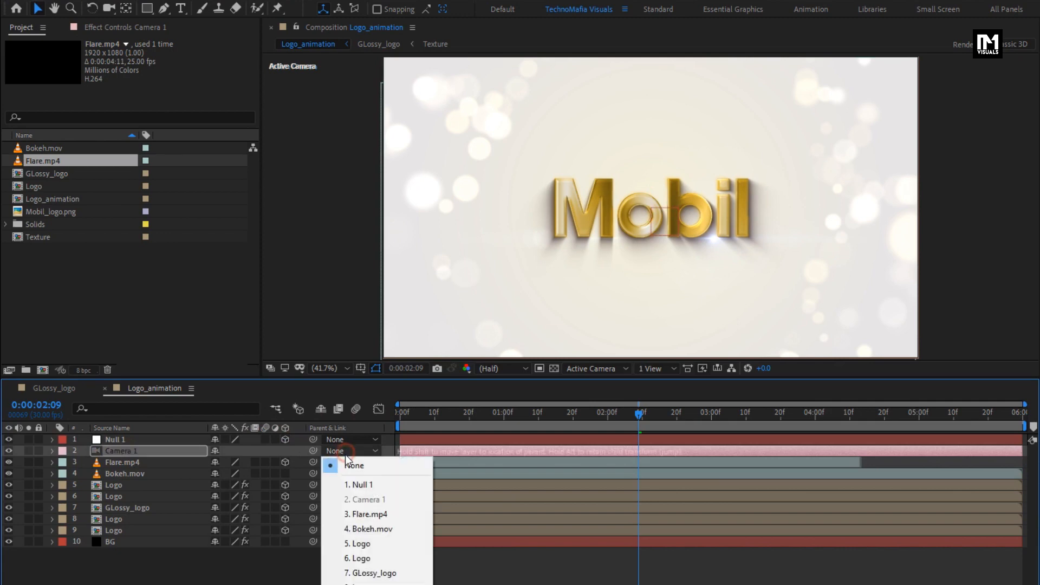
{"action": "left_click", "coordinate": [378, 485]}
- Reveal the null's Position and set a keyframe for it at 0:00:03:00
{"action": "key", "text": "p"}
{"action": "left_click", "coordinate": [138, 439]}
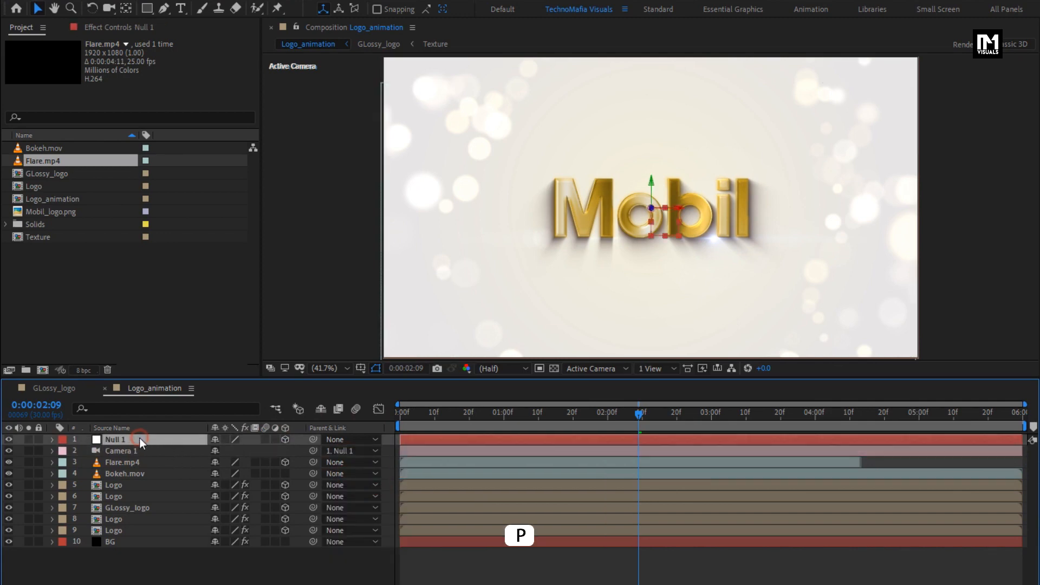
{"action": "key", "text": "p"}
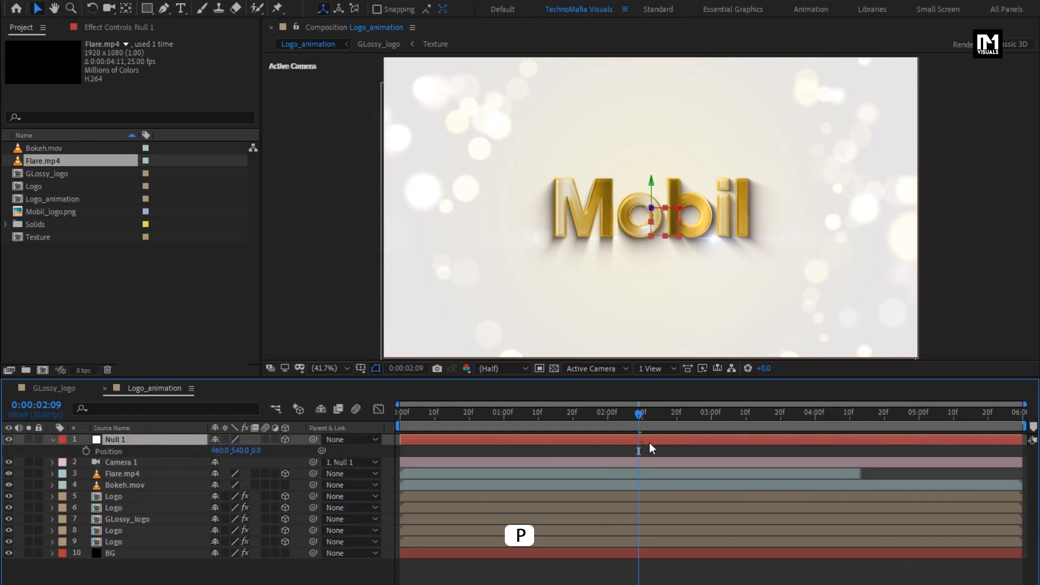
{"action": "left_click", "coordinate": [712, 417]}
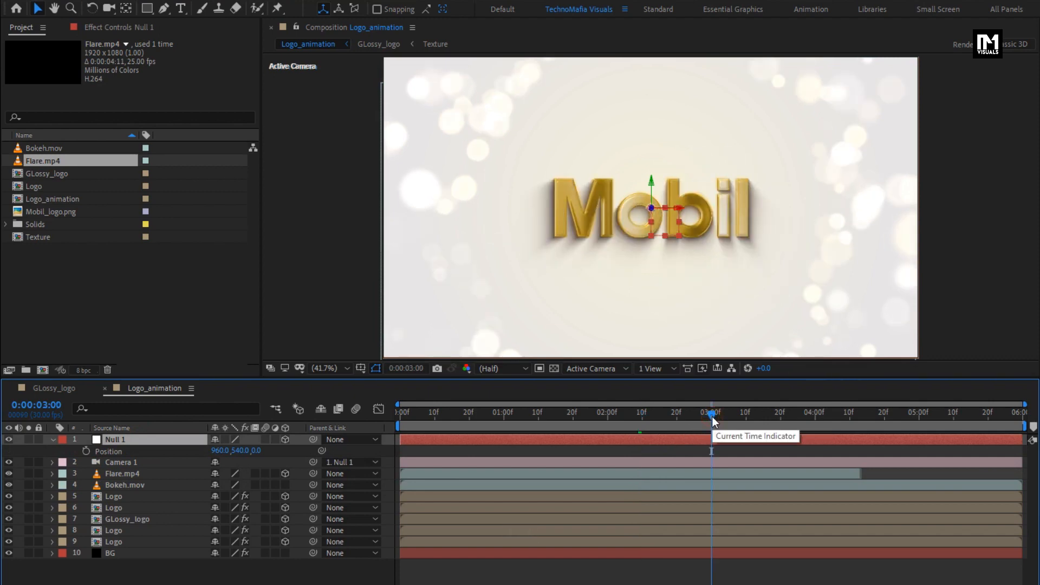
{"action": "left_click", "coordinate": [85, 451]}
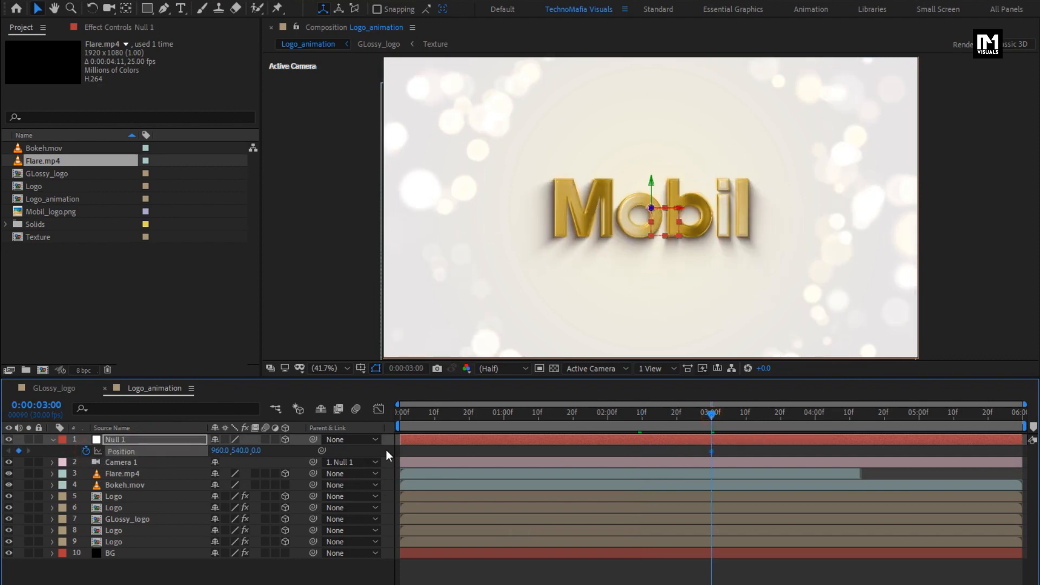
- Keyframe the null's Z position at about -400 at 0:00:00:00, check the camera move and collapse the layer
{"action": "left_click_drag", "start_coordinate": [416, 418], "coordinate": [341, 411]}
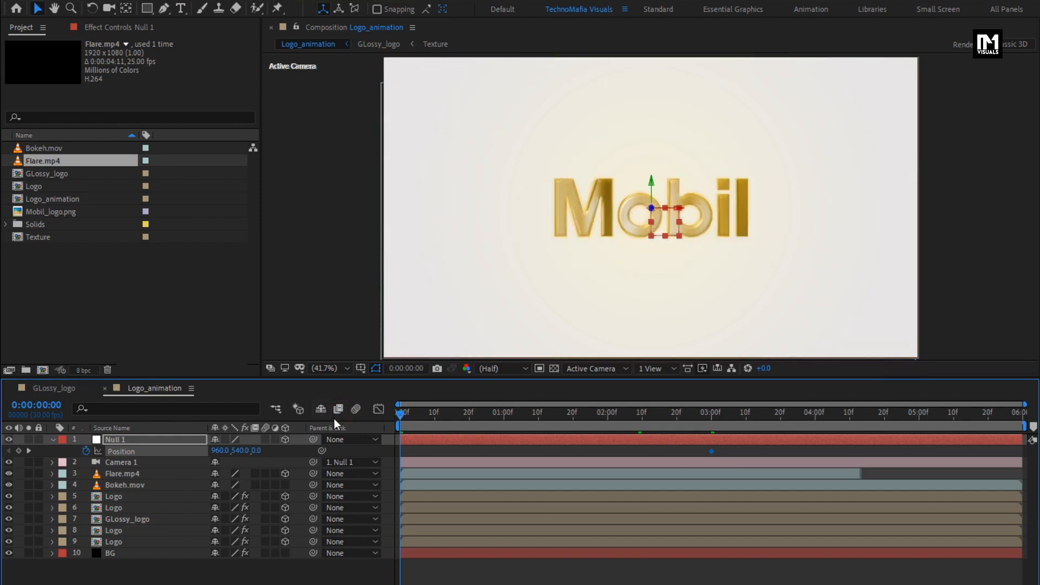
{"action": "left_click_drag", "start_coordinate": [256, 450], "coordinate": [14, 454]}
{"action": "left_click_drag", "start_coordinate": [260, 451], "coordinate": [258, 450]}
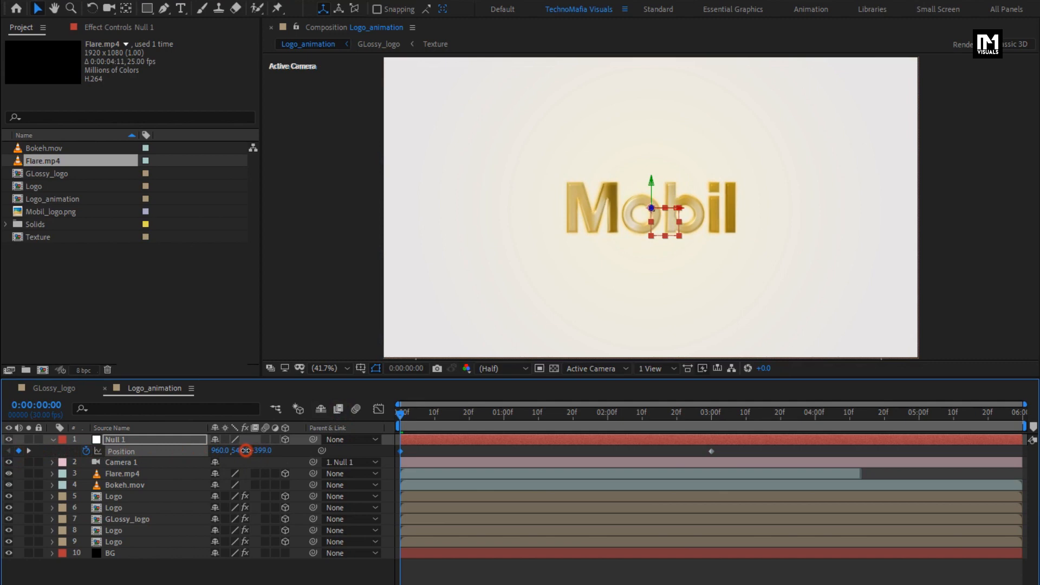
{"action": "left_click_drag", "start_coordinate": [403, 418], "coordinate": [632, 417]}
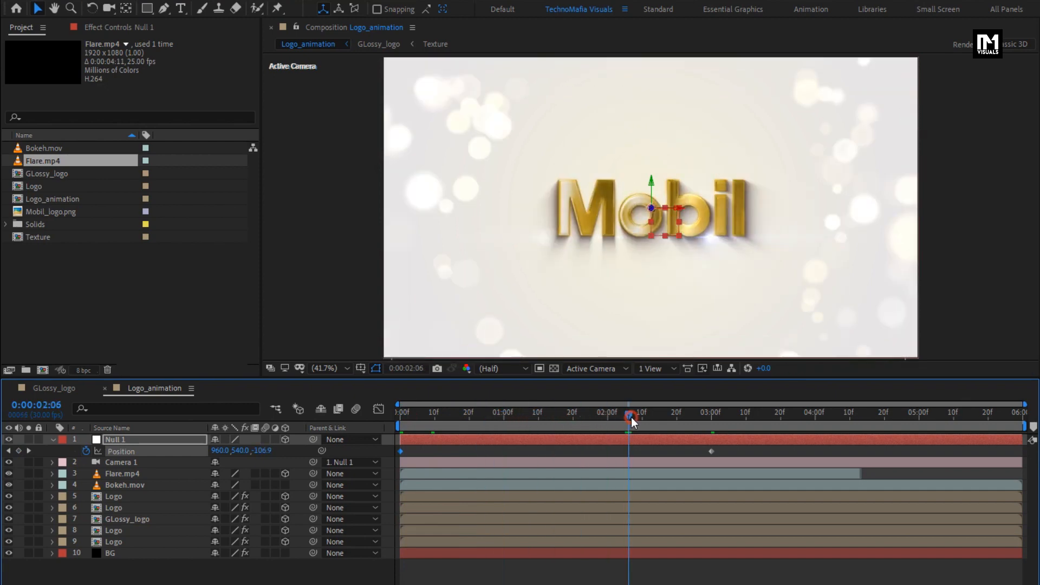
{"action": "left_click", "coordinate": [52, 440]}
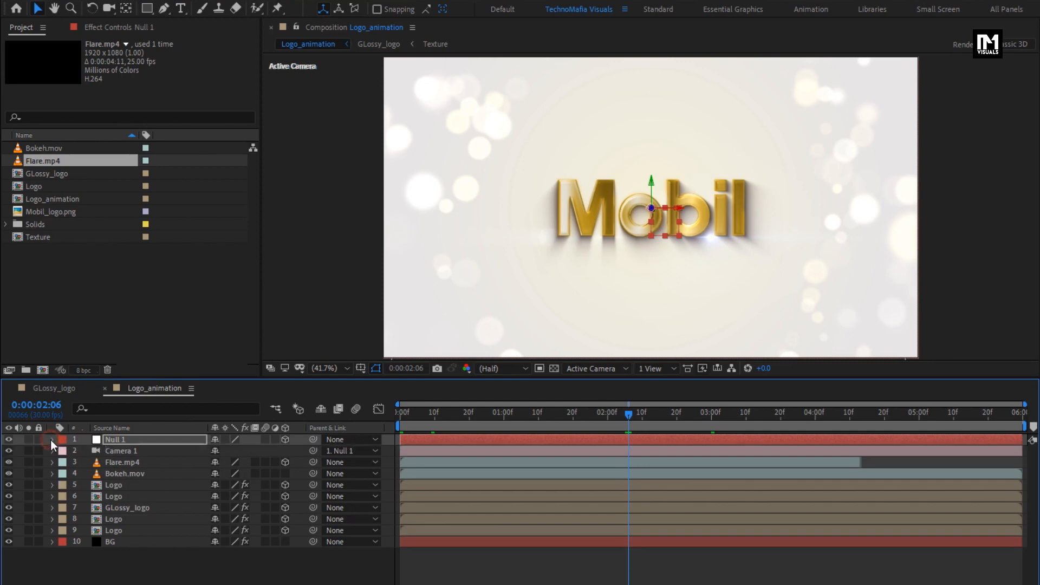
- Add a new adjustment layer above all the other layers
{"action": "left_click", "coordinate": [115, 566]}
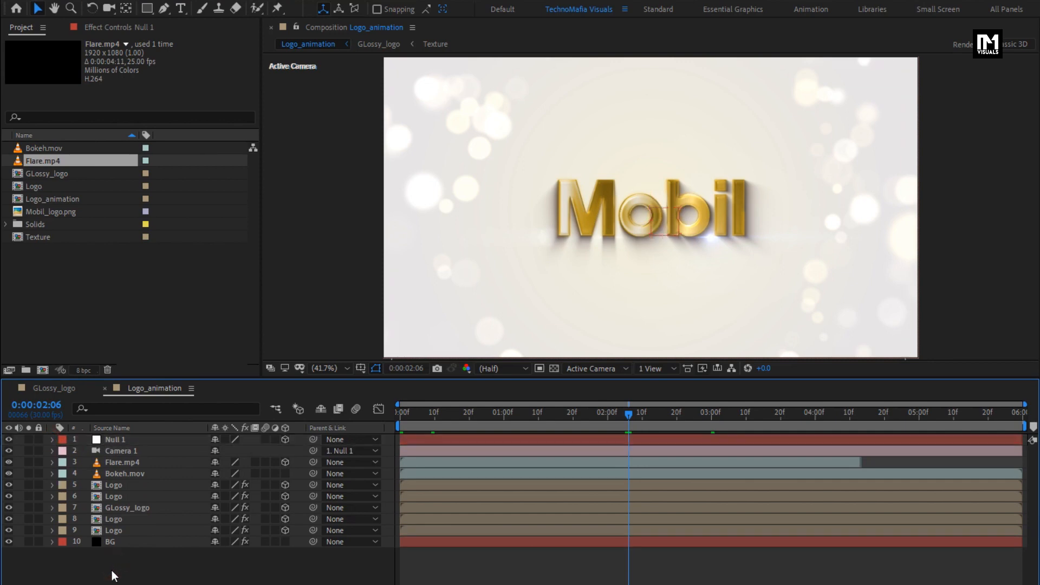
{"action": "right_click", "coordinate": [113, 567]}
{"action": "mouse_move", "coordinate": [133, 429]}
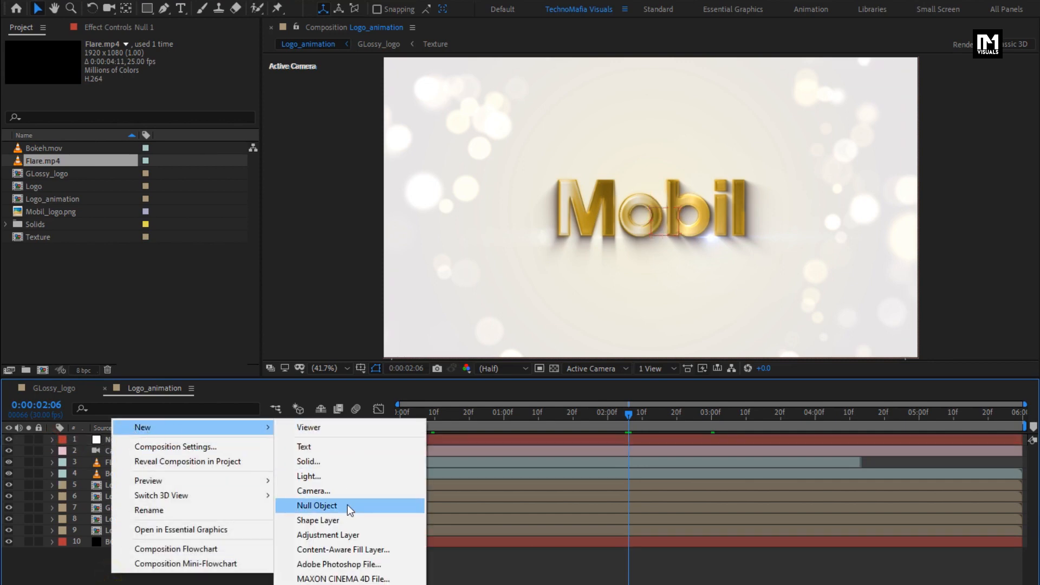
{"action": "left_click", "coordinate": [347, 534]}
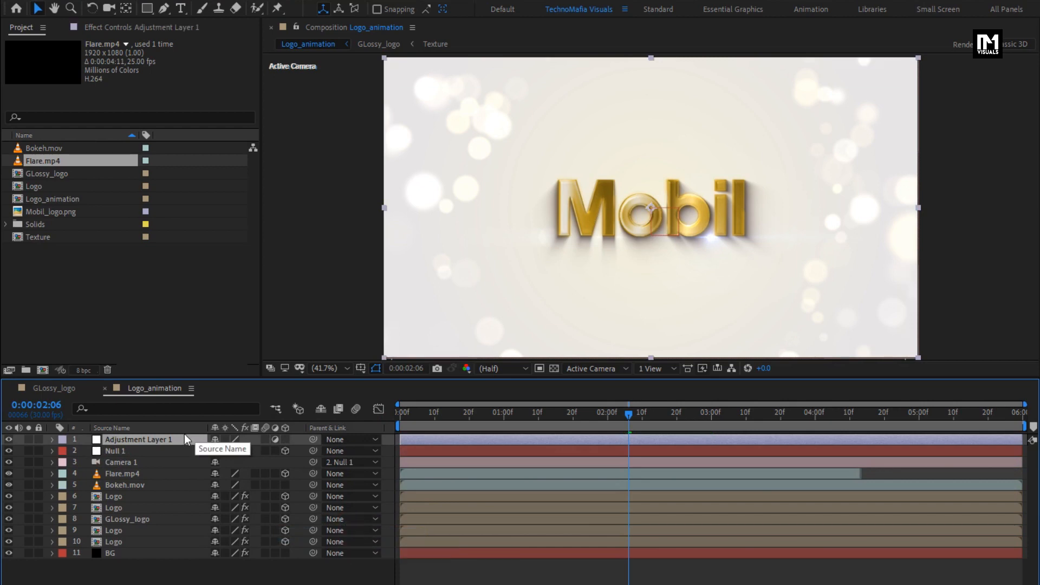
- Find the Transform effect under Distort and apply it to the adjustment layer
{"action": "left_click", "coordinate": [899, 45]}
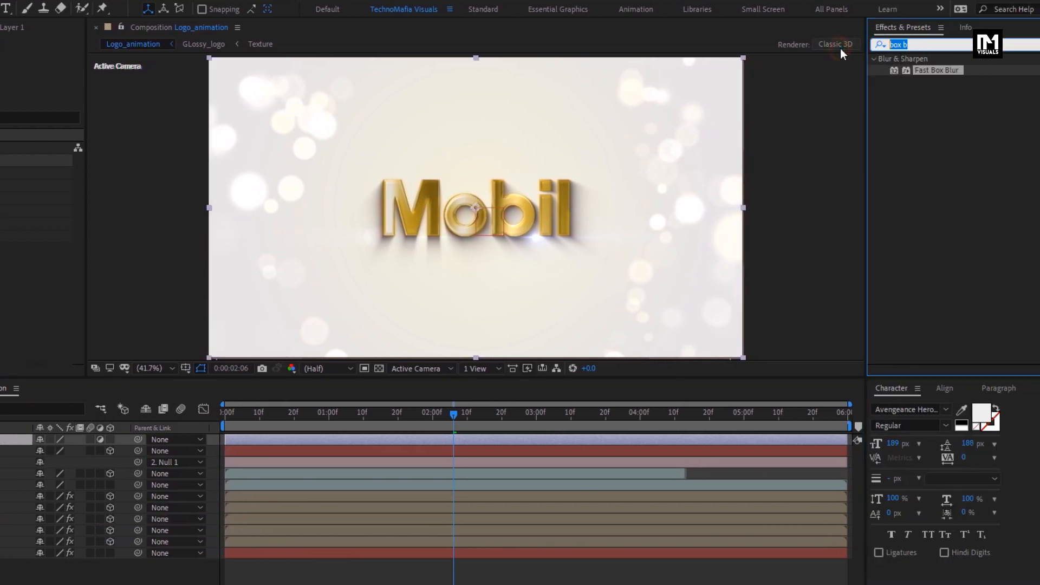
{"action": "type", "text": "trans"}
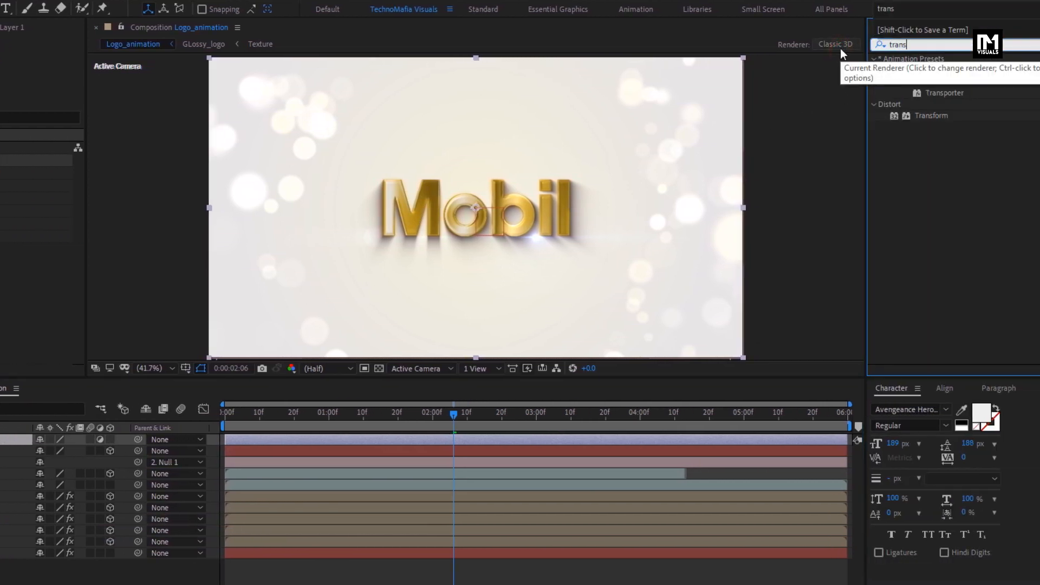
{"action": "left_click", "coordinate": [944, 116]}
{"action": "left_click_drag", "start_coordinate": [945, 121], "coordinate": [512, 225]}
- Keyframe the Transform effect's opacity at 100 at 0:00:00:00 and 0 at 0:00:01:00
{"action": "left_click", "coordinate": [280, 413]}
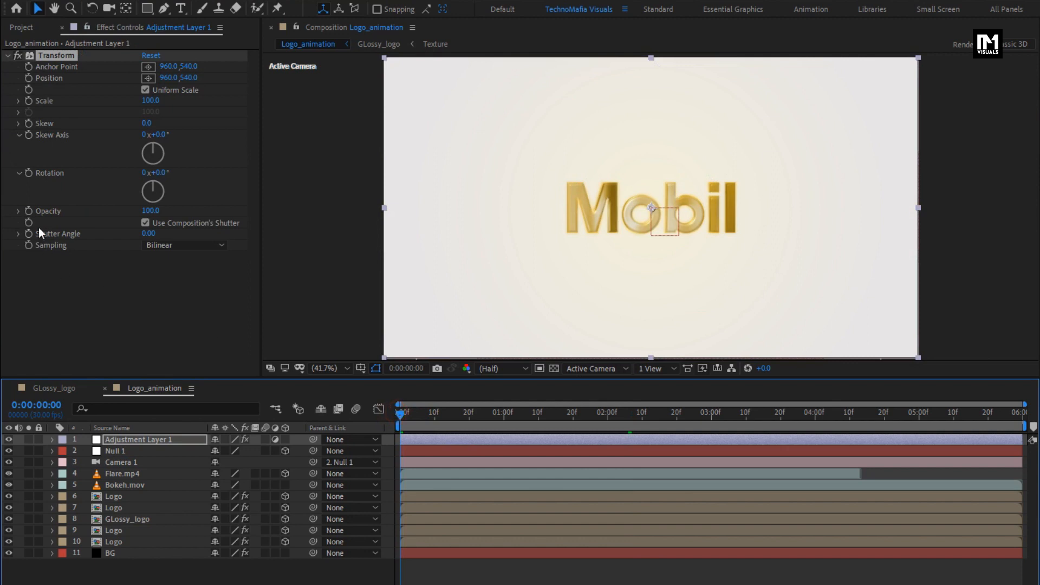
{"action": "left_click", "coordinate": [29, 210]}
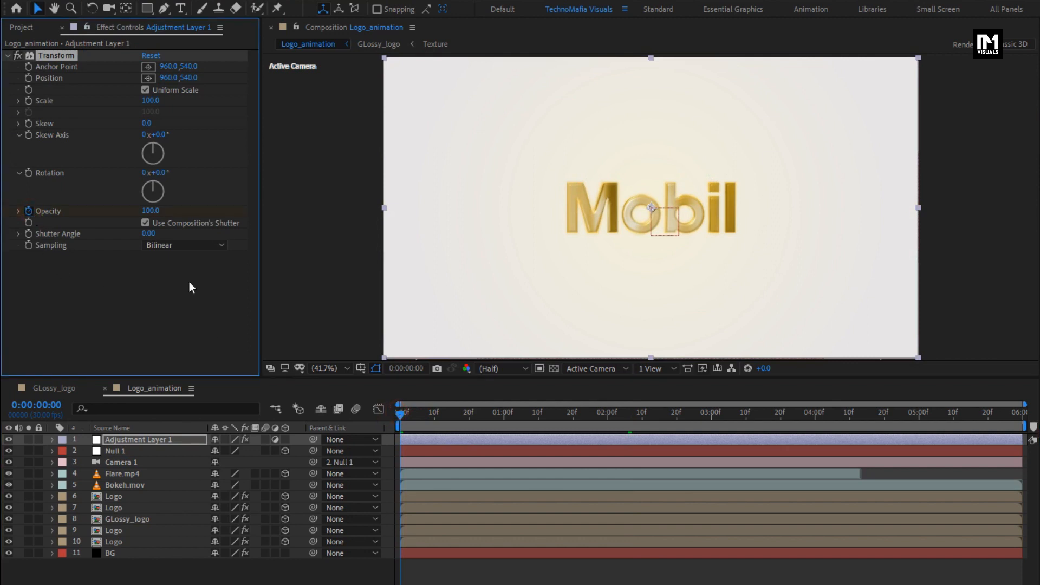
{"action": "left_click", "coordinate": [502, 415]}
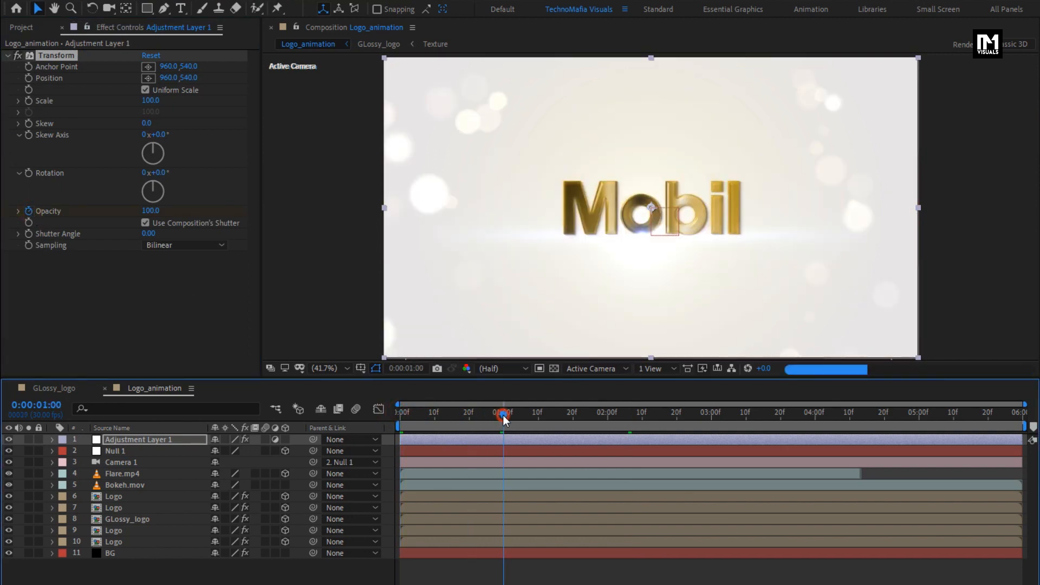
{"action": "left_click", "coordinate": [148, 211]}
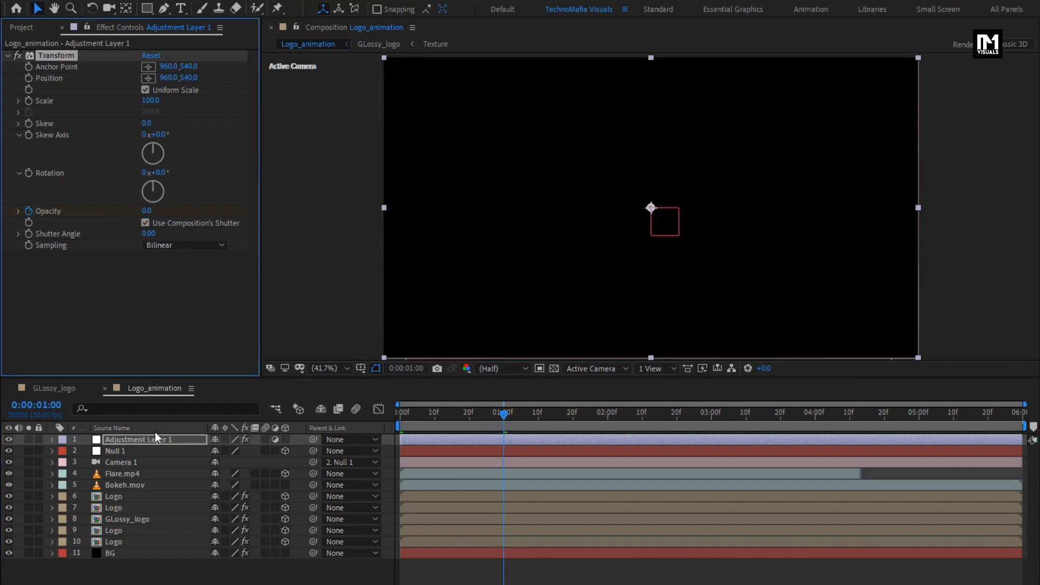
- Reveal the adjustment layer's keyframes and apply Easy Ease to both opacity keyframes
{"action": "left_click", "coordinate": [157, 437]}
{"action": "key", "text": "u"}
{"action": "left_click_drag", "start_coordinate": [517, 460], "coordinate": [391, 467]}
{"action": "right_click", "coordinate": [401, 464]}
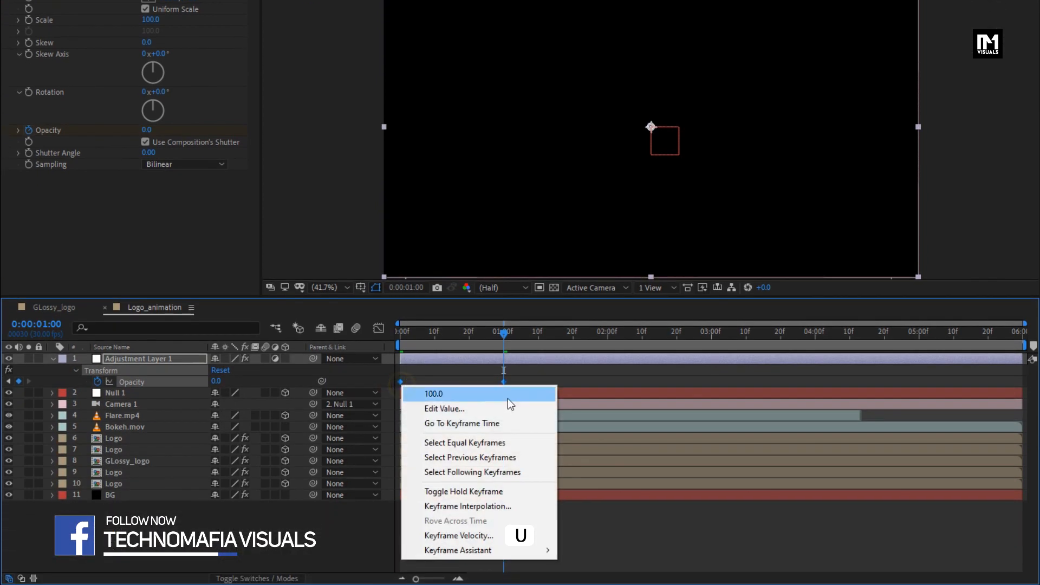
{"action": "mouse_move", "coordinate": [552, 551]}
{"action": "left_click", "coordinate": [580, 449]}
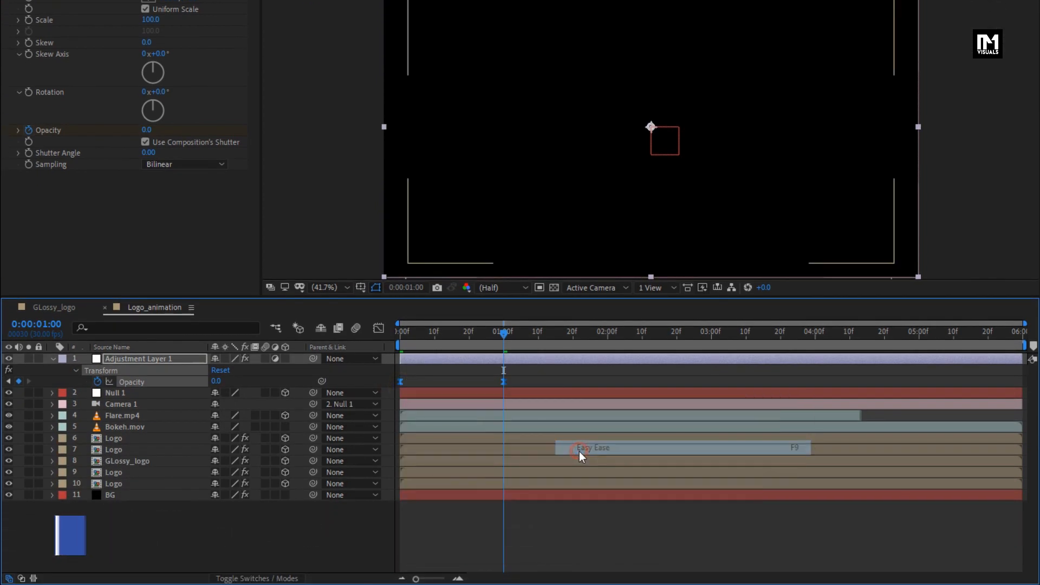
- Shape the opacity speed curve with 100% influence leaving the first keyframe and 0.01% entering the last, and check the fade
{"action": "left_click", "coordinate": [378, 328]}
{"action": "mouse_move", "coordinate": [513, 378]}
{"action": "left_mouse_down"}
{"action": "mouse_move", "coordinate": [495, 362]}
{"action": "mouse_move", "coordinate": [506, 368]}
{"action": "left_mouse_up"}
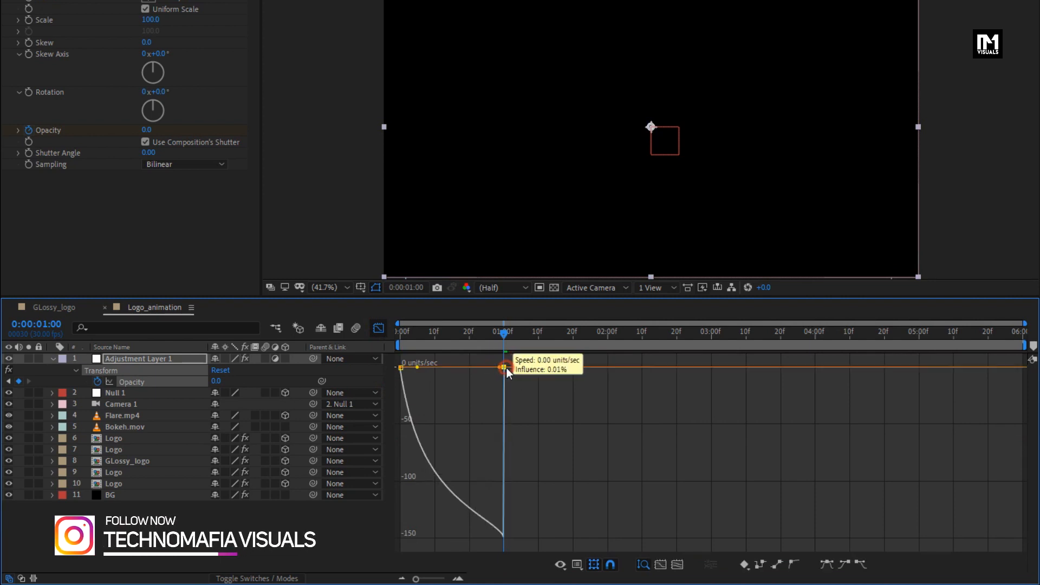
{"action": "left_click_drag", "start_coordinate": [418, 367], "coordinate": [470, 367]}
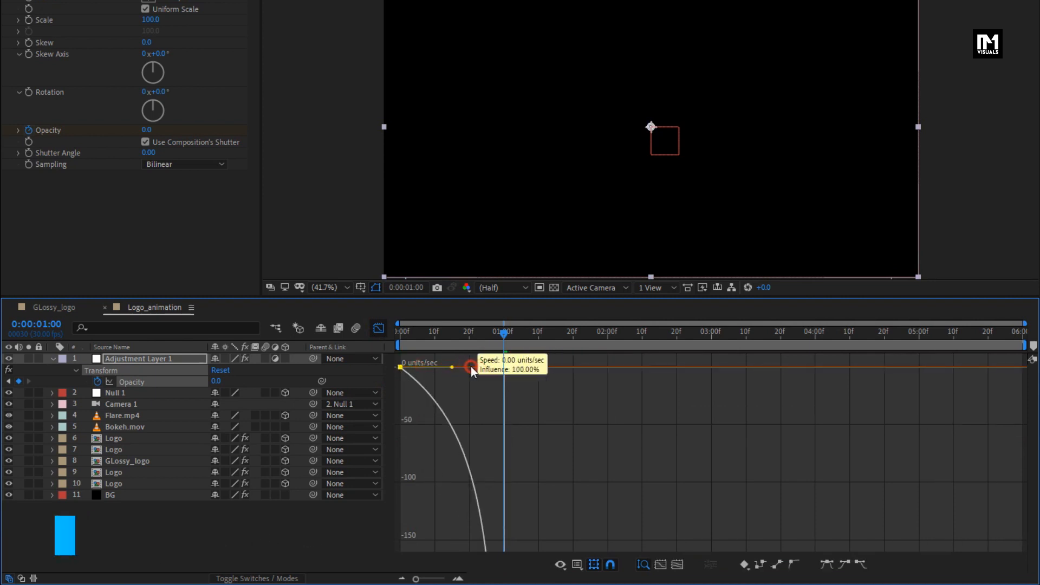
{"action": "left_click", "coordinate": [379, 329]}
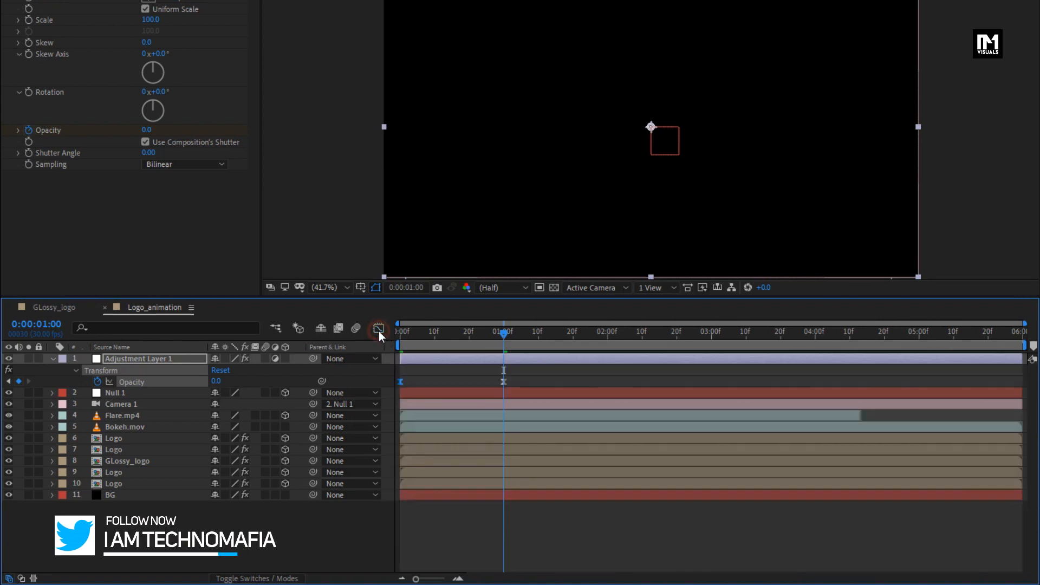
{"action": "left_click_drag", "start_coordinate": [423, 336], "coordinate": [447, 336]}
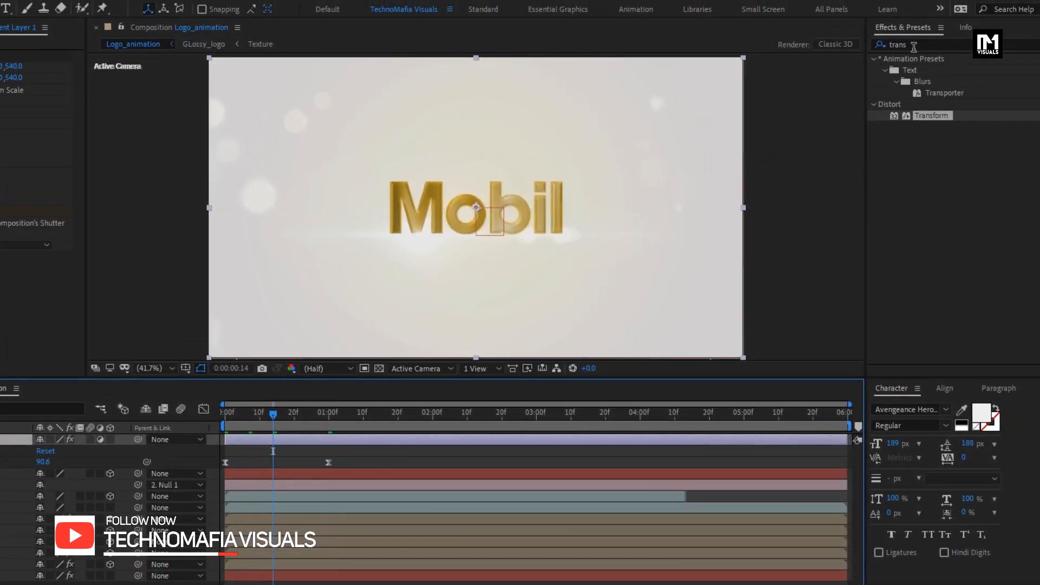
- Find Camera Lens Blur and apply it to the adjustment layer
{"action": "left_click_drag", "start_coordinate": [954, 27], "coordinate": [899, 31]}
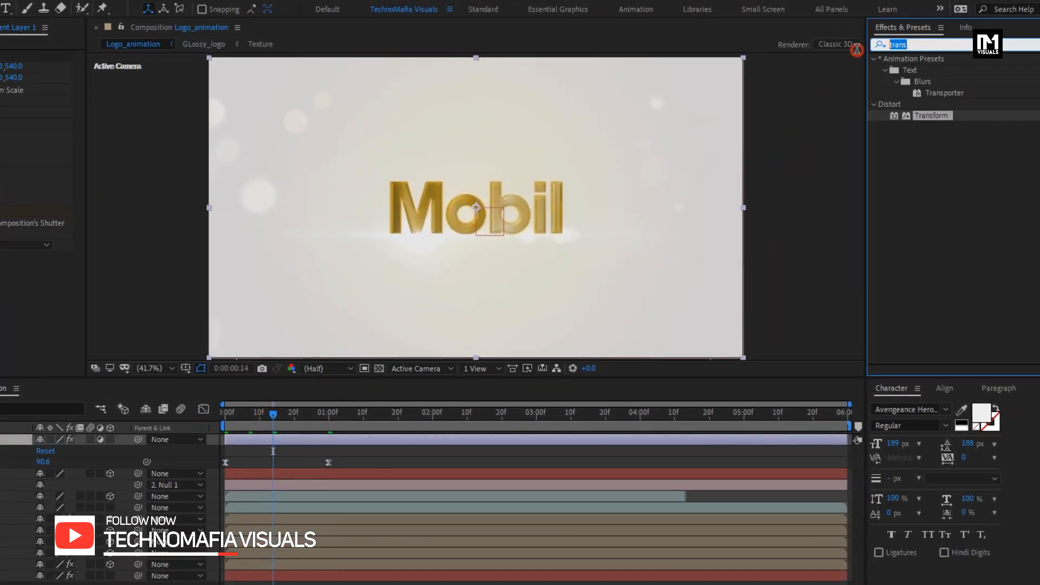
{"action": "type", "text": "camera"}
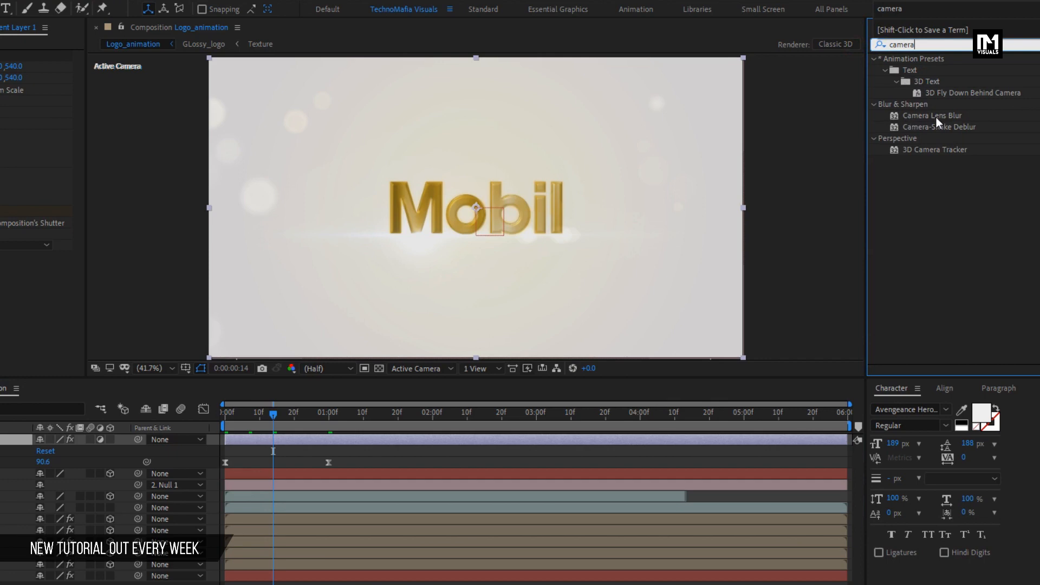
{"action": "left_click_drag", "start_coordinate": [937, 117], "coordinate": [515, 194]}
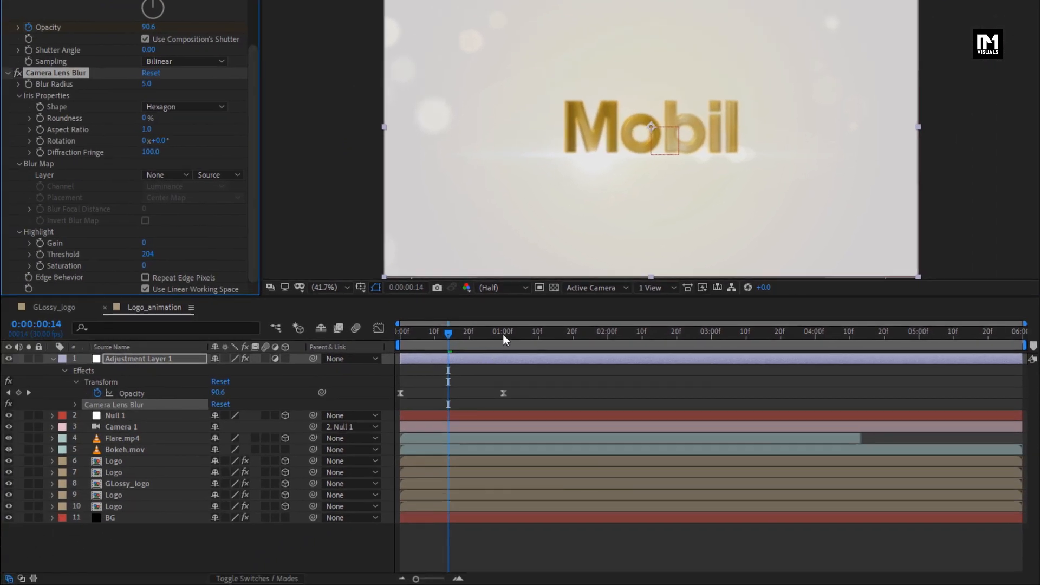
- Keyframe the Camera Lens Blur radius at 40 at 0:00:01:00 and 0 at 0:00:00:10
{"action": "left_click", "coordinate": [503, 333]}
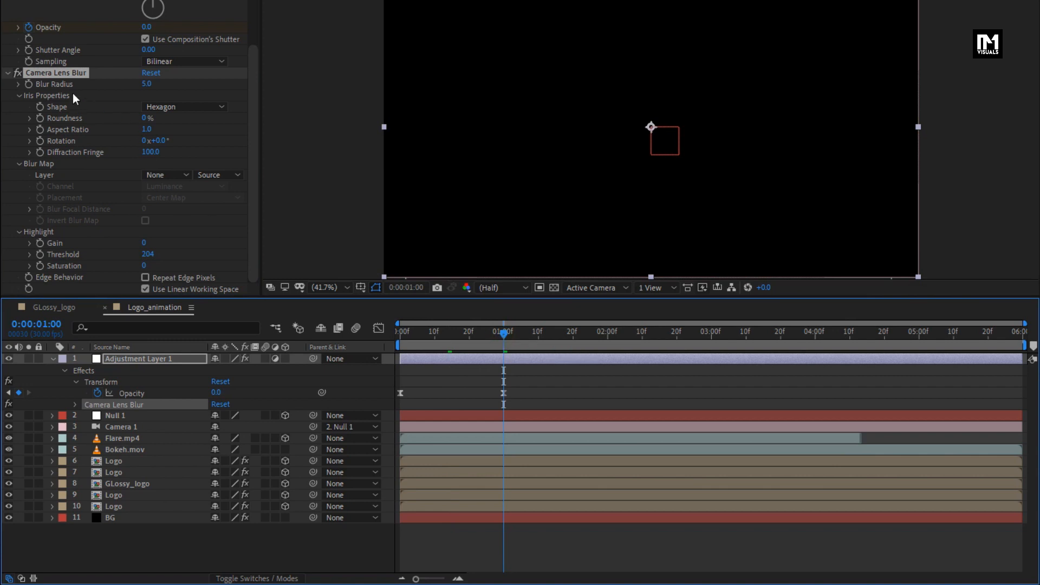
{"action": "left_click", "coordinate": [30, 85]}
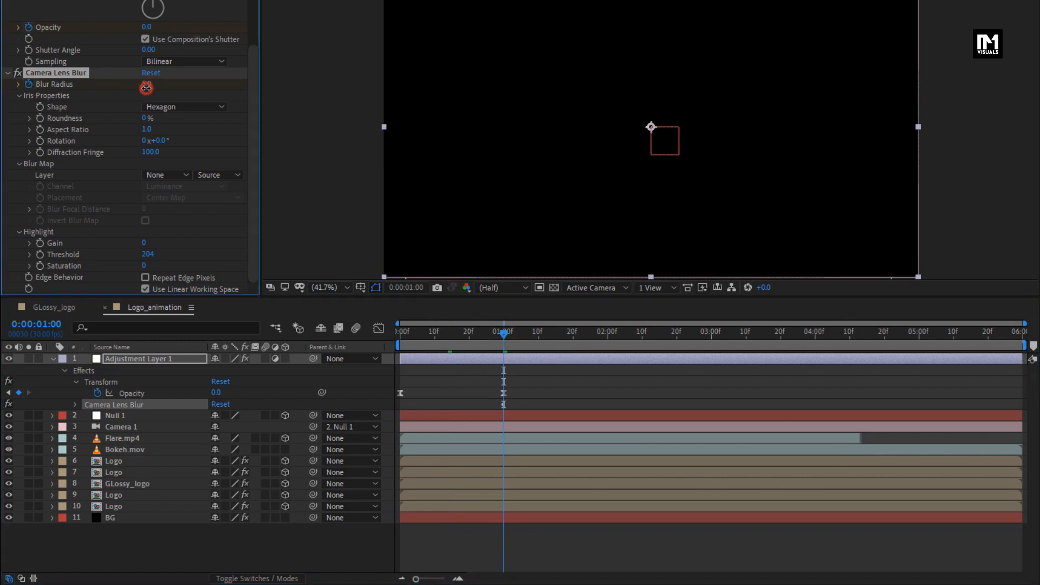
{"action": "type", "text": "40"}
{"action": "key", "text": "Return"}
{"action": "left_click", "coordinate": [433, 336]}
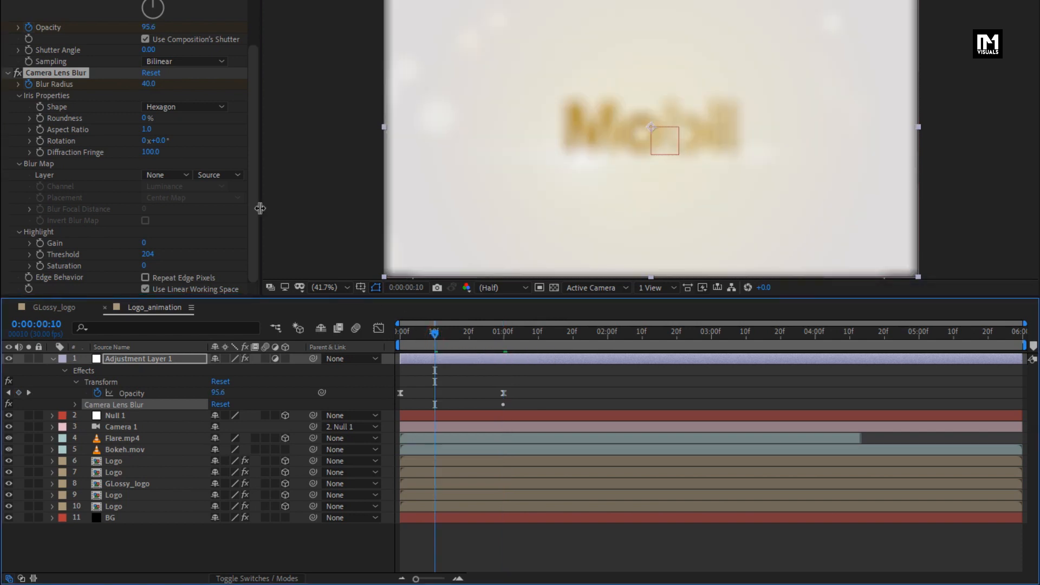
{"action": "left_click", "coordinate": [148, 85]}
{"action": "type", "text": "0"}
{"action": "key", "text": "Return"}
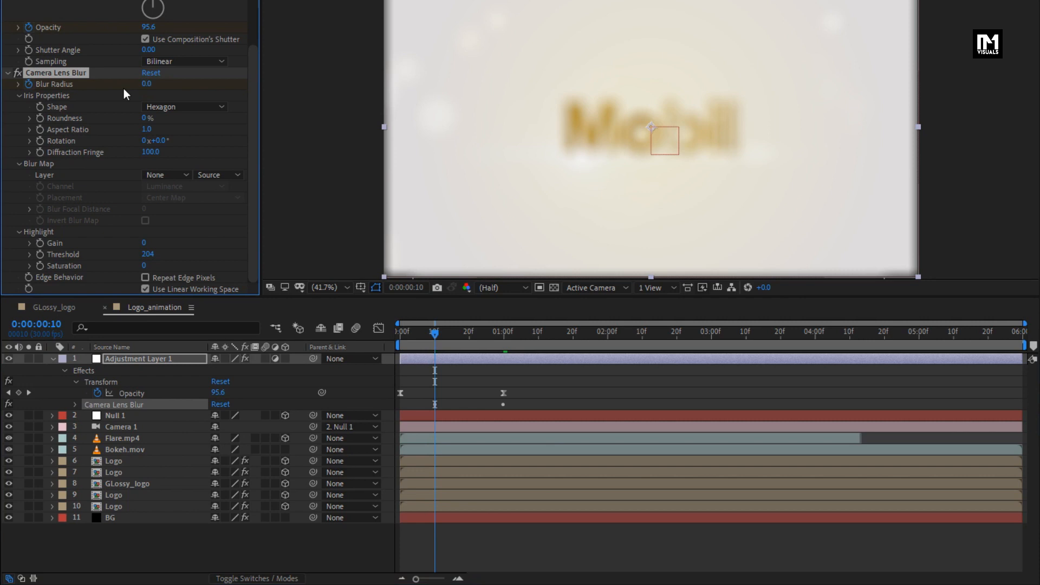
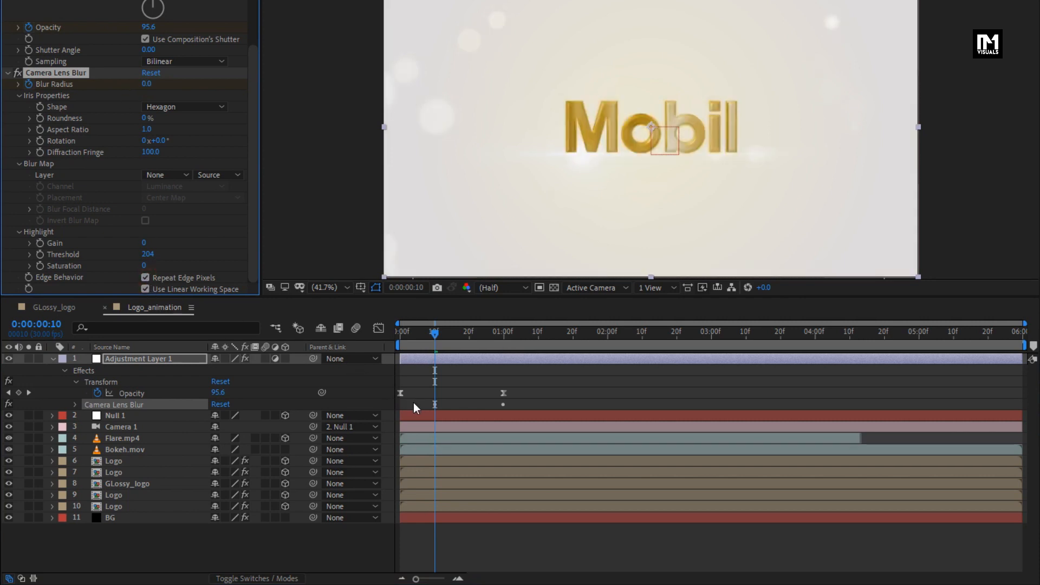
- Reveal the adjustment layer's Camera Lens Blur keyframes and apply Easy Ease to both Blur Radius keyframes
{"action": "left_click", "coordinate": [75, 404]}
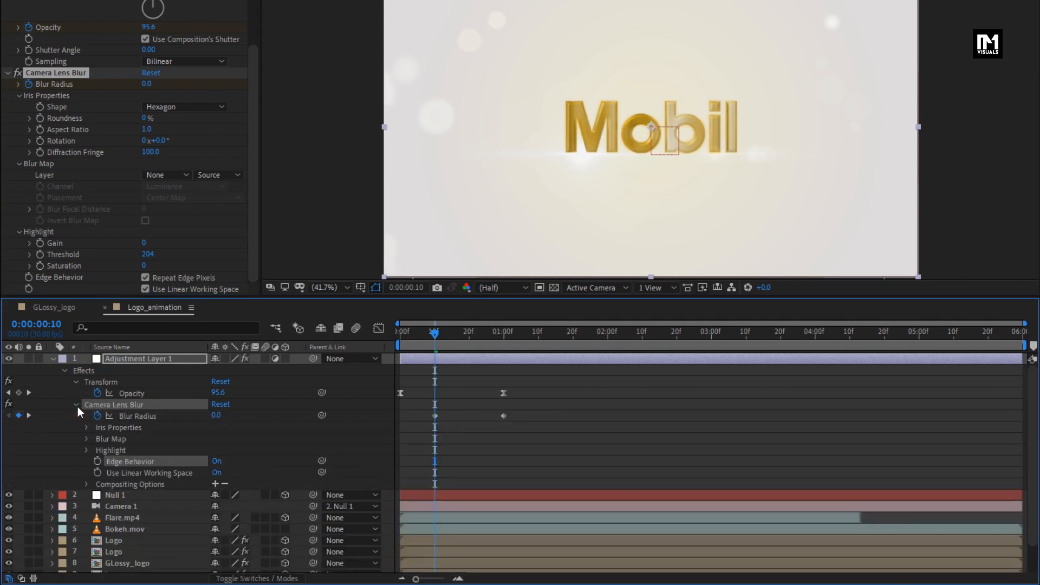
{"action": "left_click_drag", "start_coordinate": [427, 414], "coordinate": [507, 415]}
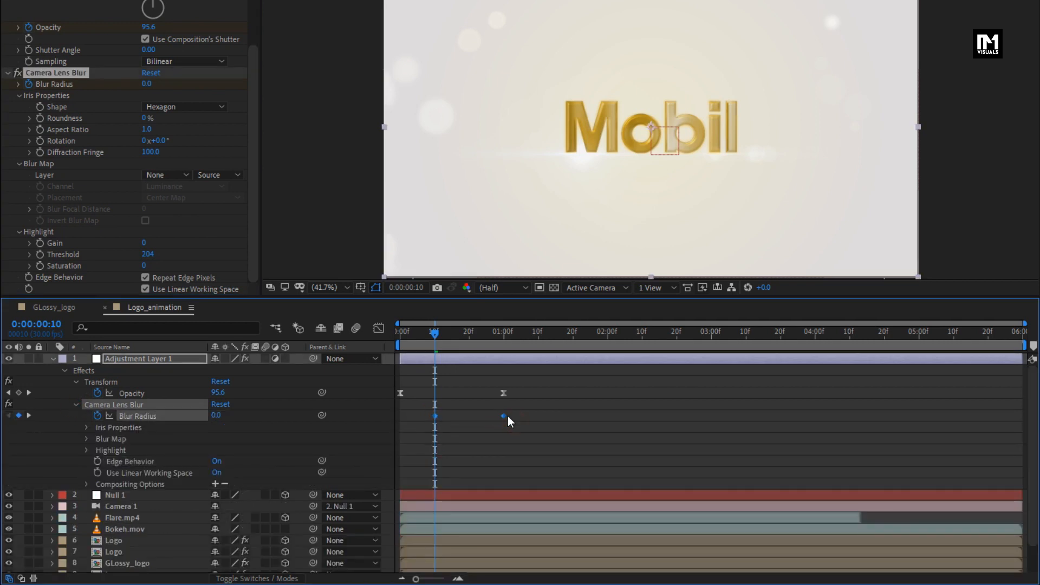
{"action": "right_click", "coordinate": [504, 416]}
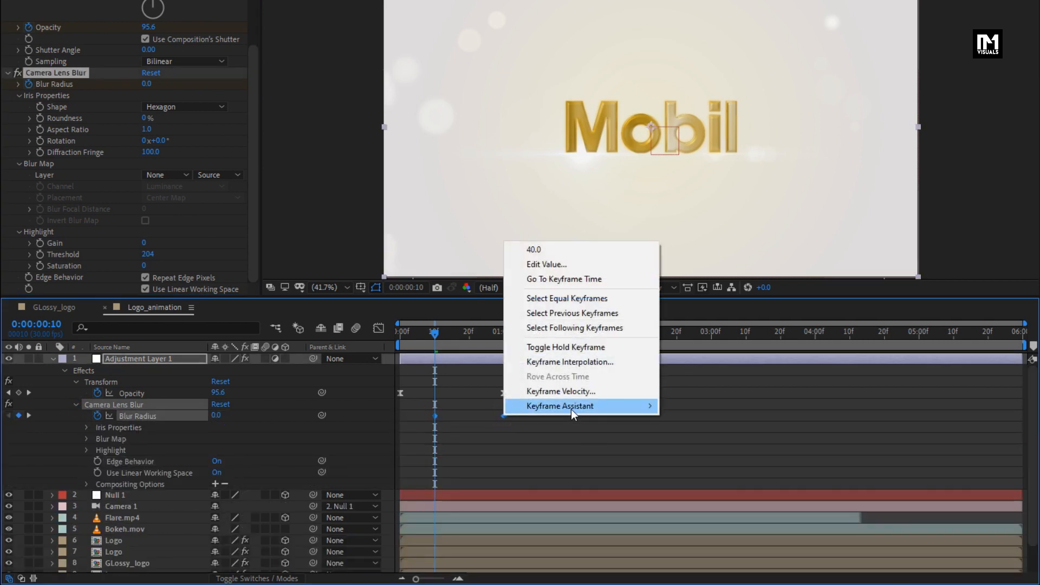
{"action": "mouse_move", "coordinate": [571, 408]}
{"action": "left_click", "coordinate": [692, 447]}
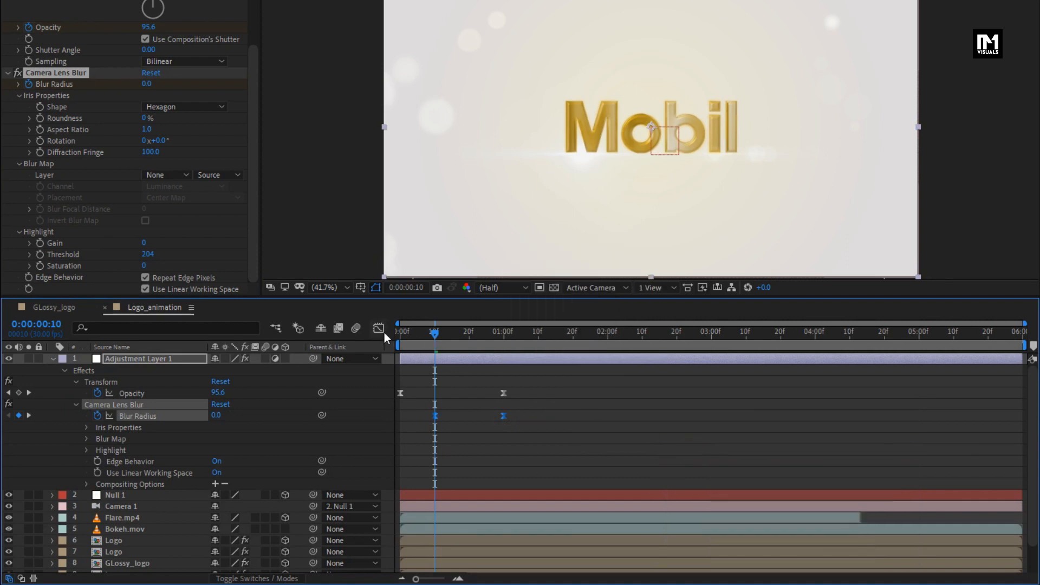
- Shape the Blur Radius speed curve to build slowly from the first keyframe and peak sharply at the last keyframe
{"action": "left_click", "coordinate": [384, 331]}
{"action": "left_click_drag", "start_coordinate": [523, 516], "coordinate": [521, 541]}
{"action": "left_click_drag", "start_coordinate": [458, 540], "coordinate": [484, 539]}
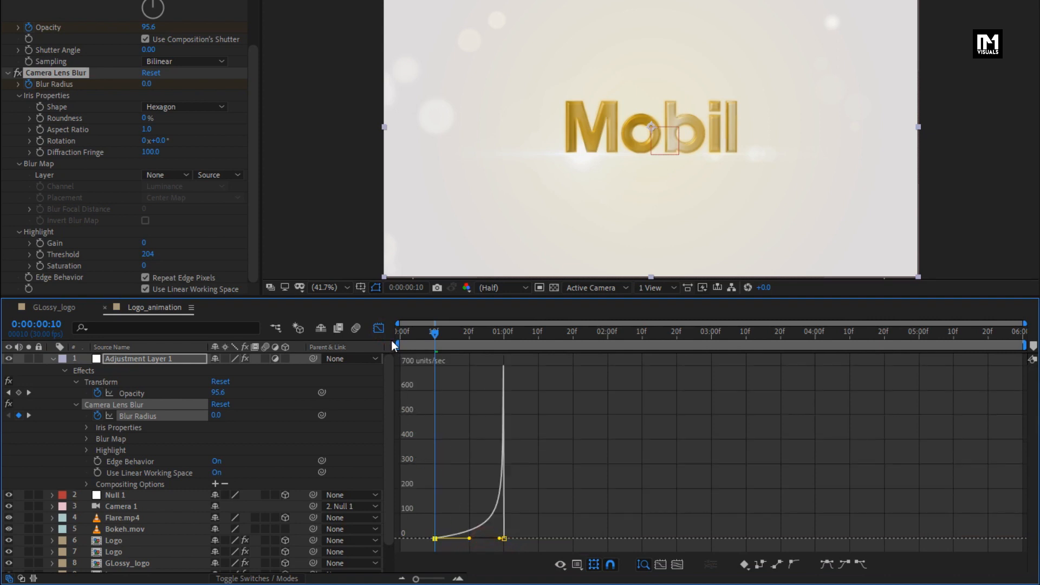
{"action": "left_click", "coordinate": [379, 330]}
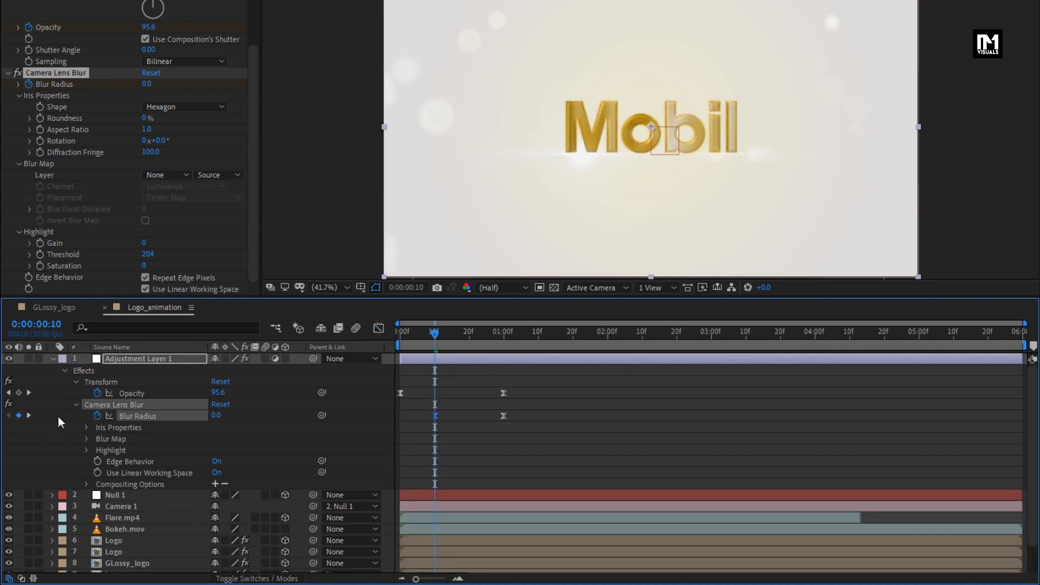
- Collapse the Transform and Camera Lens Blur settings of Adjustment Layer 1 in both the layer outline and the effect controls
{"action": "left_click", "coordinate": [76, 404]}
{"action": "left_click", "coordinate": [76, 382]}
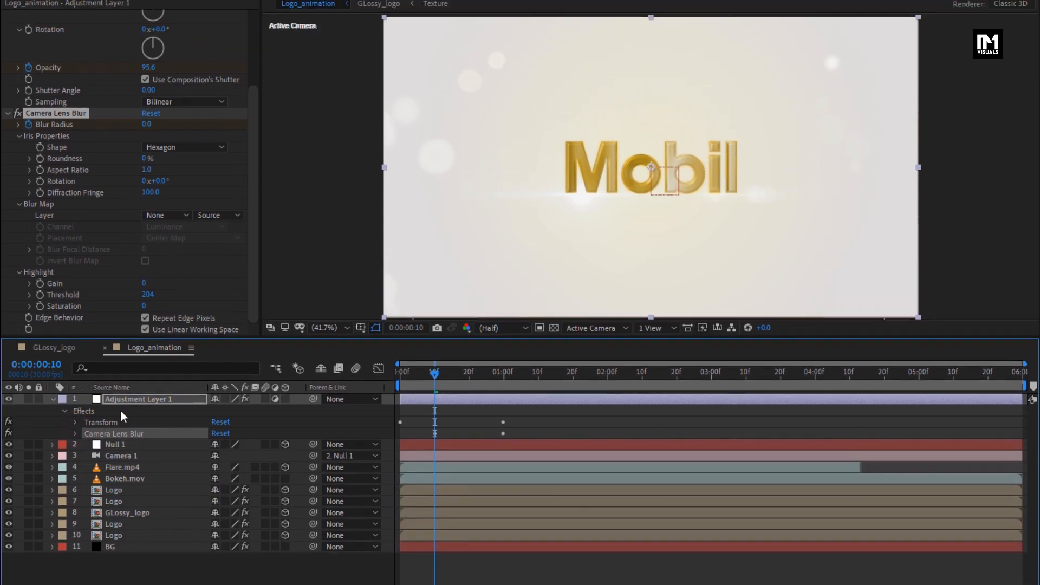
{"action": "left_click", "coordinate": [128, 391]}
{"action": "left_click", "coordinate": [8, 154]}
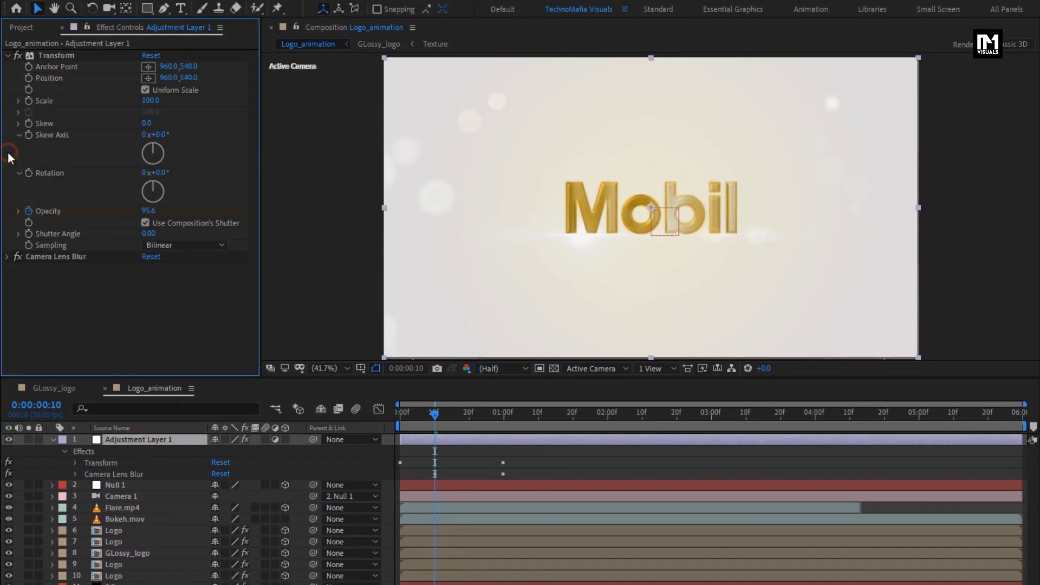
{"action": "left_click", "coordinate": [7, 56]}
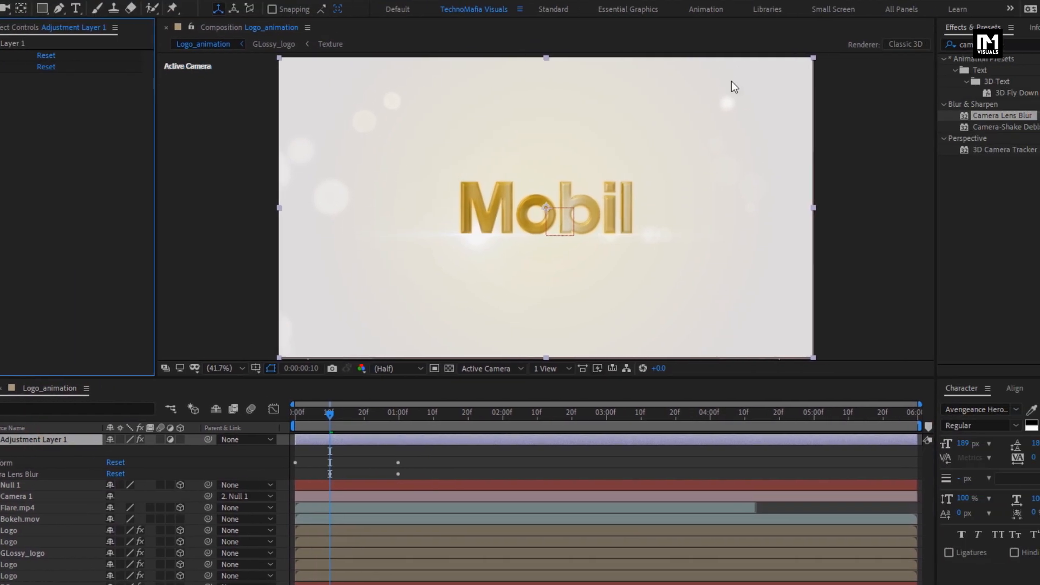
- Find Optics Compensation and apply it to the adjustment layer
{"action": "left_click", "coordinate": [883, 45]}
{"action": "key", "text": "BackSpace"}
{"action": "key", "text": "BackSpace"}
{"action": "key", "text": "BackSpace"}
{"action": "key", "text": "BackSpace"}
{"action": "key", "text": "BackSpace"}
{"action": "key", "text": "BackSpace"}
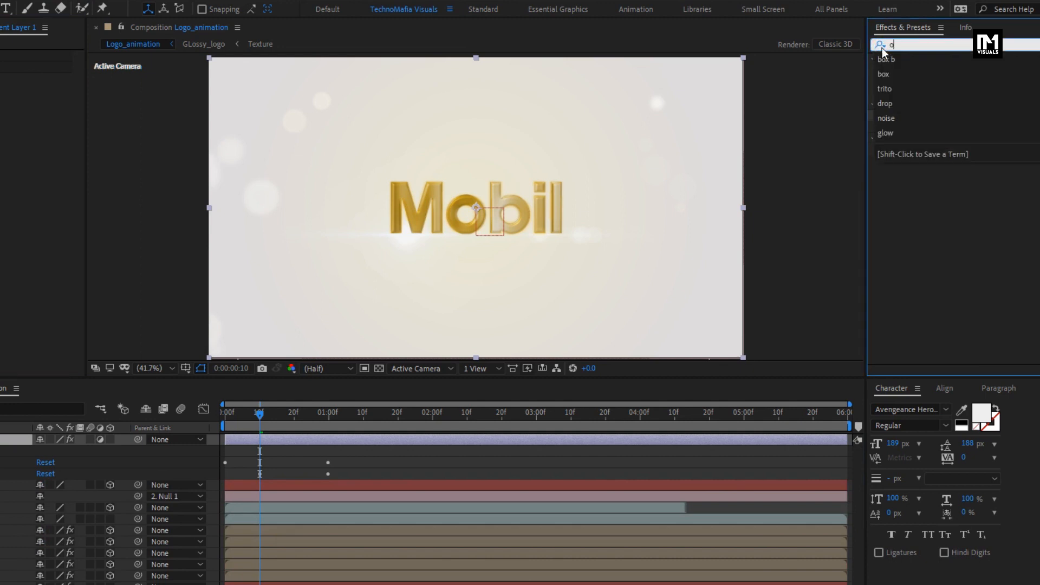
{"action": "type", "text": "opti"}
{"action": "left_click_drag", "start_coordinate": [932, 71], "coordinate": [502, 212]}
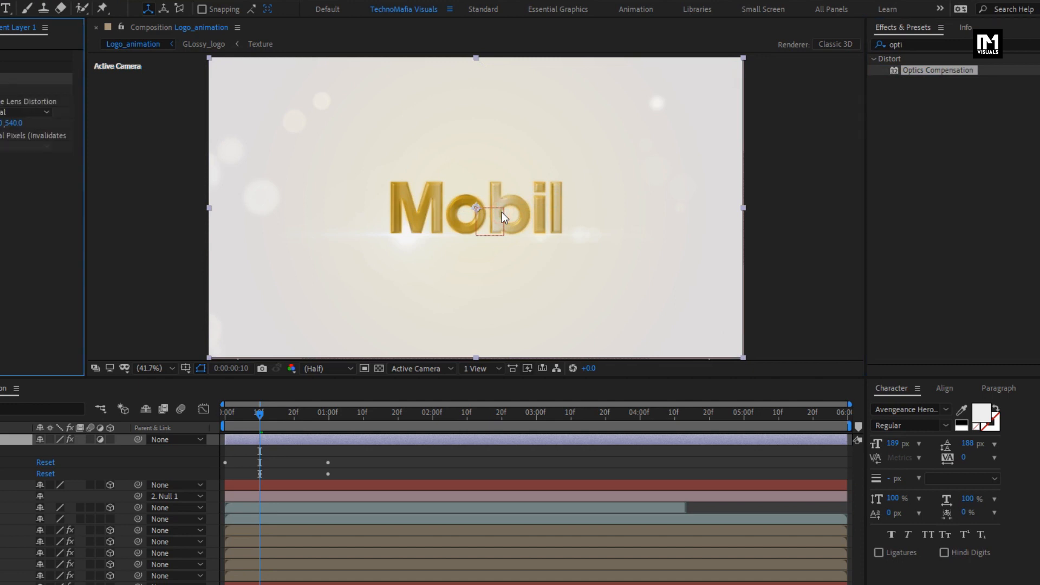
- Keyframe the Optics Compensation field of view at 100 at 0:00:01:00 and 0 at 0:00:00:00, with Reverse Lens Distortion enabled
{"action": "left_click", "coordinate": [501, 414]}
{"action": "left_click", "coordinate": [30, 90]}
{"action": "left_click", "coordinate": [144, 90]}
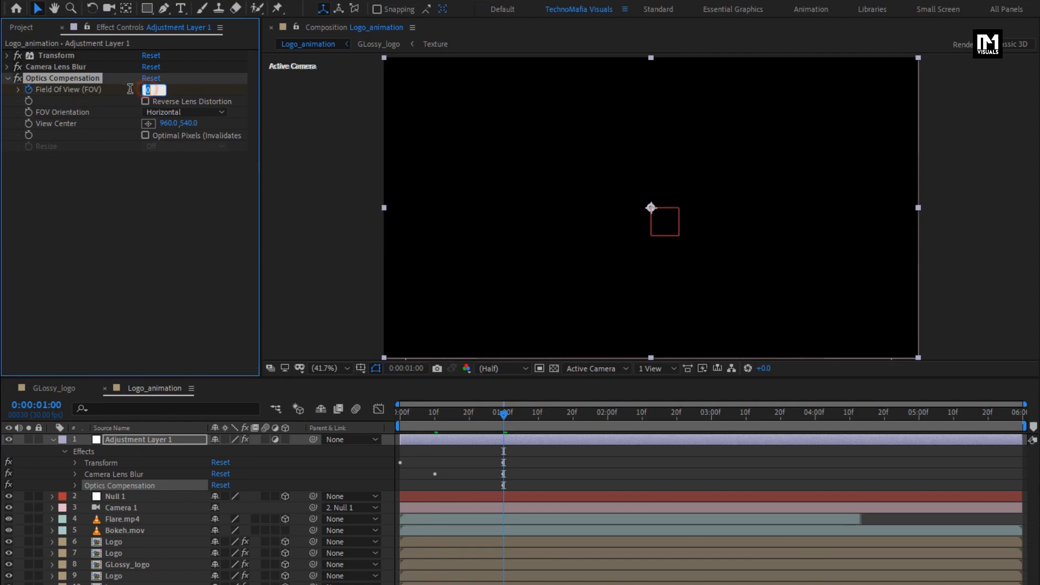
{"action": "key", "text": "Return"}
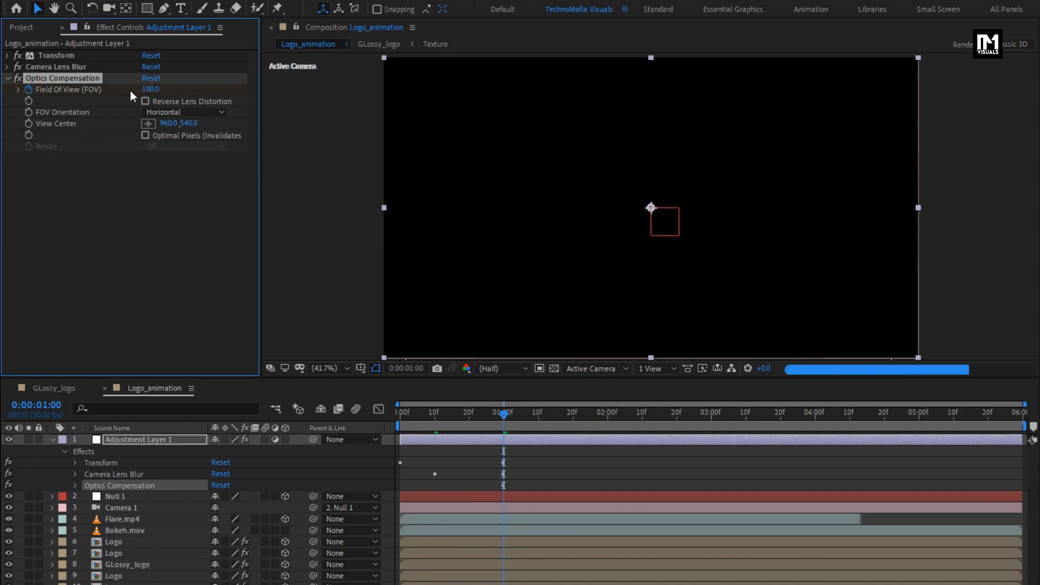
{"action": "left_click", "coordinate": [402, 422]}
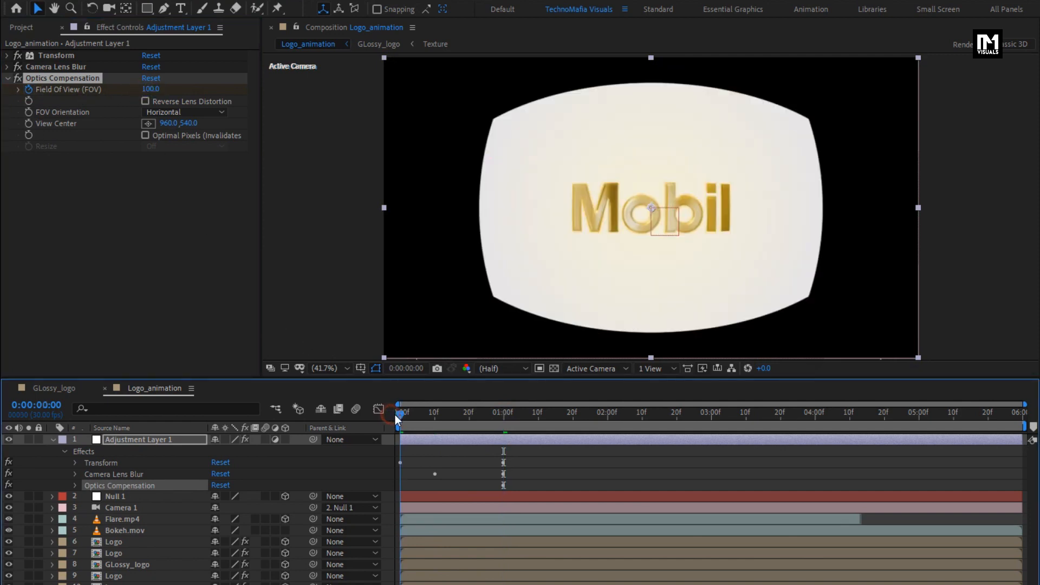
{"action": "left_click", "coordinate": [151, 89]}
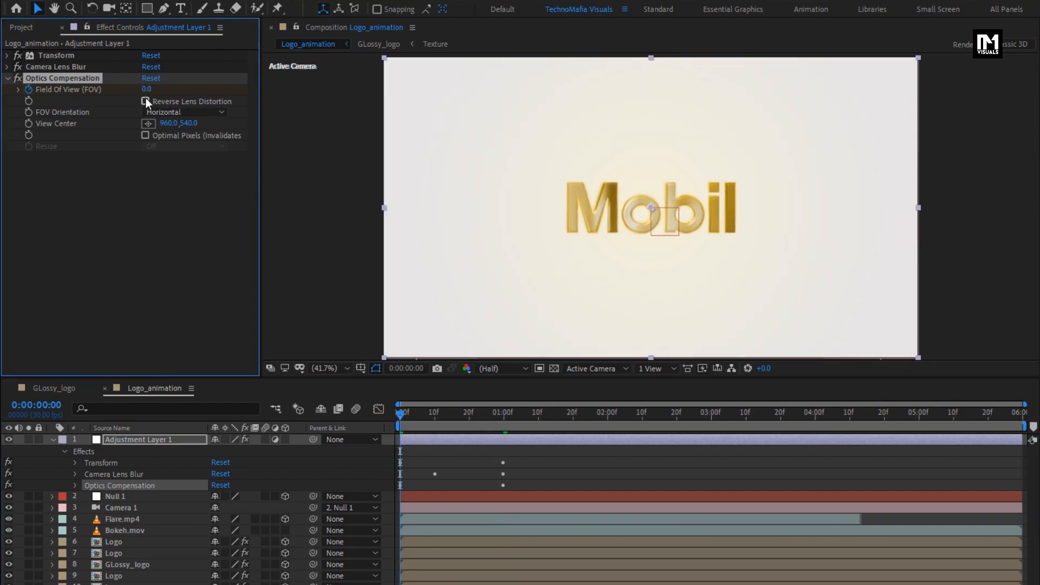
{"action": "left_click", "coordinate": [145, 102]}
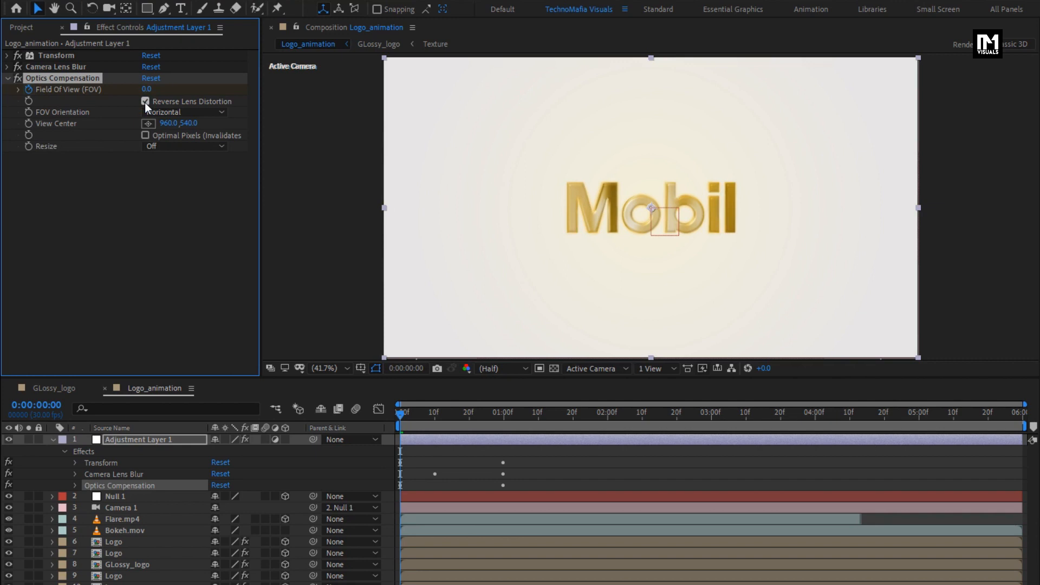
- Reveal the Optics Compensation keyframes and apply Easy Ease to both Field Of View keyframes
{"action": "left_click", "coordinate": [76, 486]}
{"action": "left_click_drag", "start_coordinate": [520, 492], "coordinate": [394, 505]}
{"action": "right_click", "coordinate": [400, 499]}
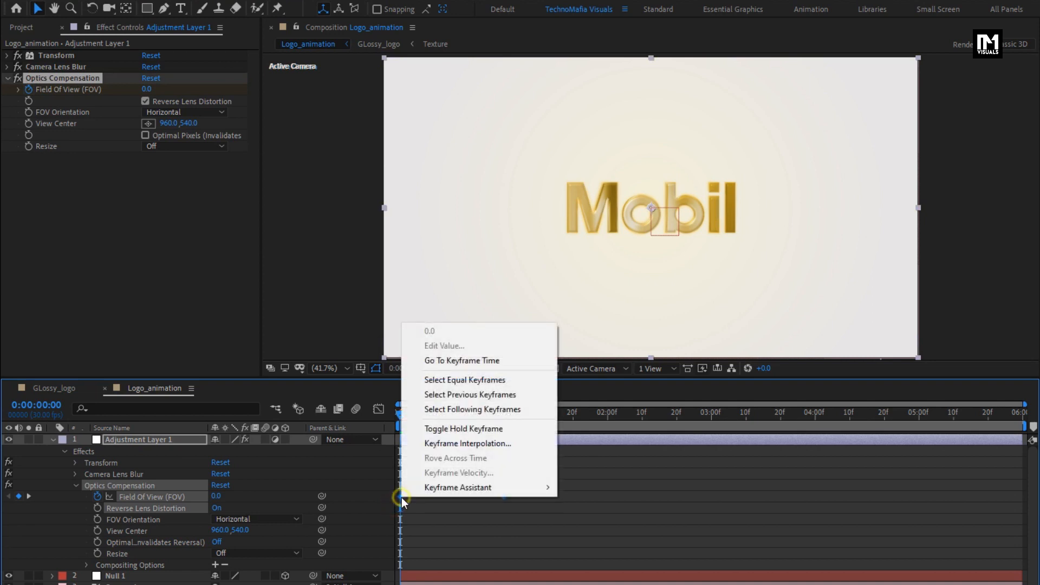
{"action": "mouse_move", "coordinate": [488, 492]}
{"action": "left_click", "coordinate": [581, 530]}
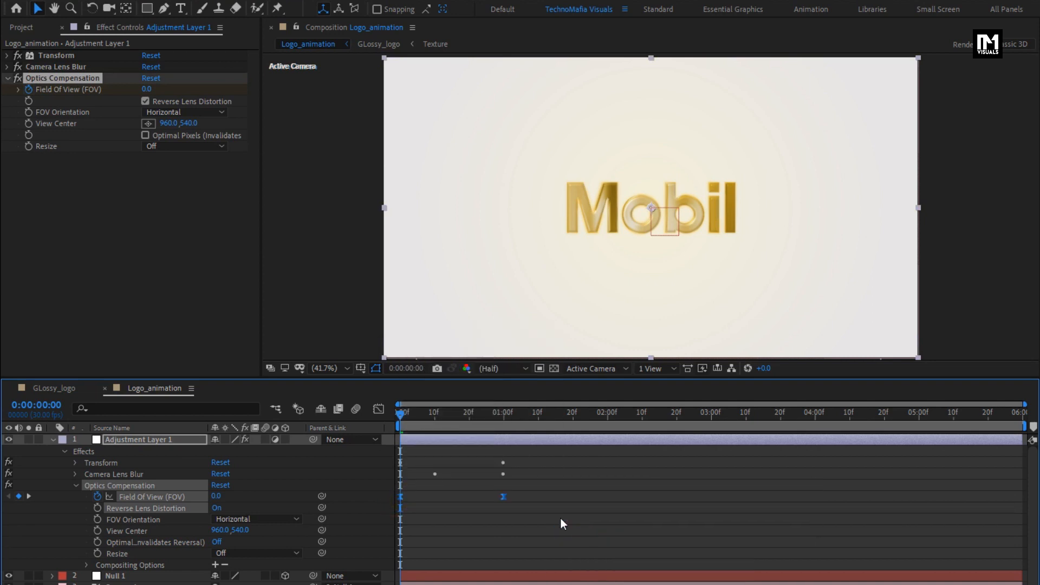
- Shape the Field Of View speed curve to peak at the first keyframe and taper towards the last, and collapse the adjustment layer
{"action": "left_click", "coordinate": [379, 409]}
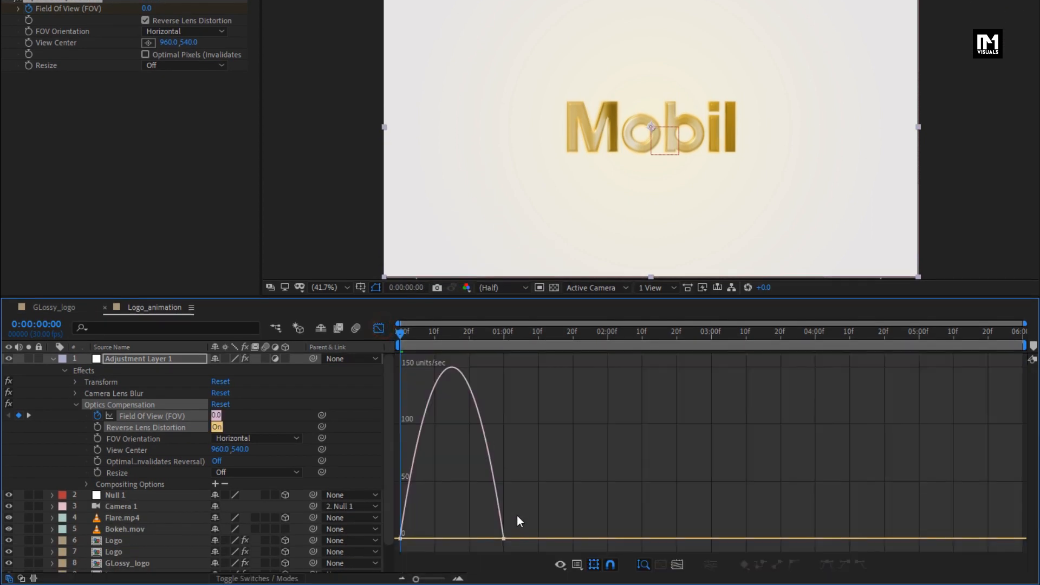
{"action": "left_click_drag", "start_coordinate": [458, 539], "coordinate": [402, 539]}
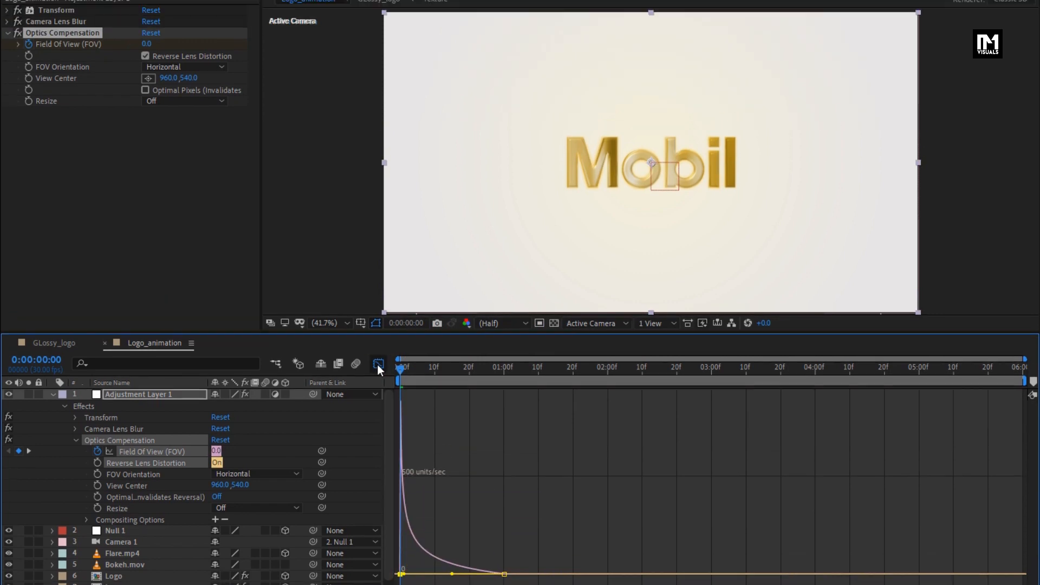
{"action": "left_click", "coordinate": [377, 363]}
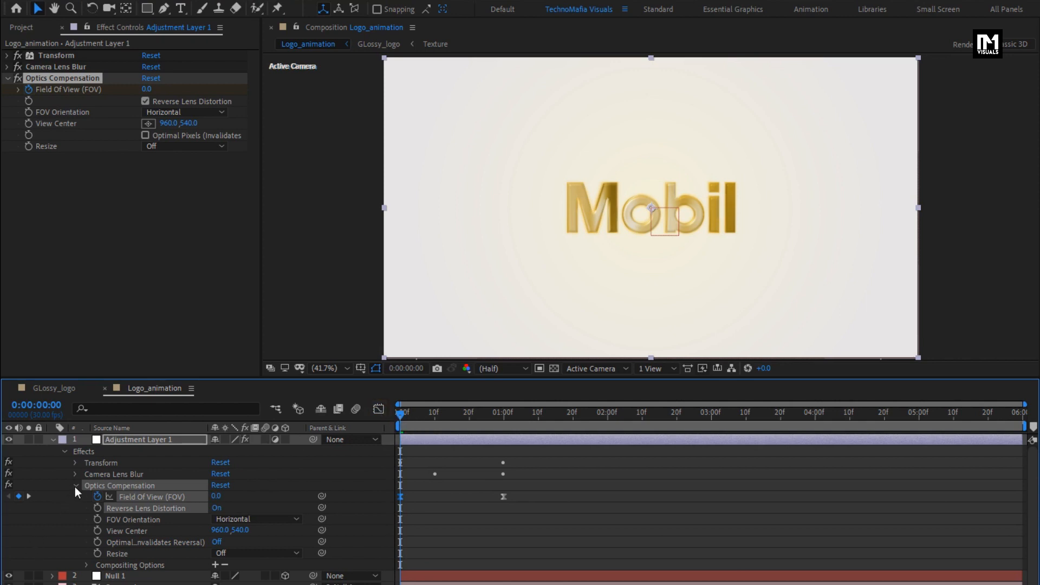
{"action": "left_click", "coordinate": [75, 486]}
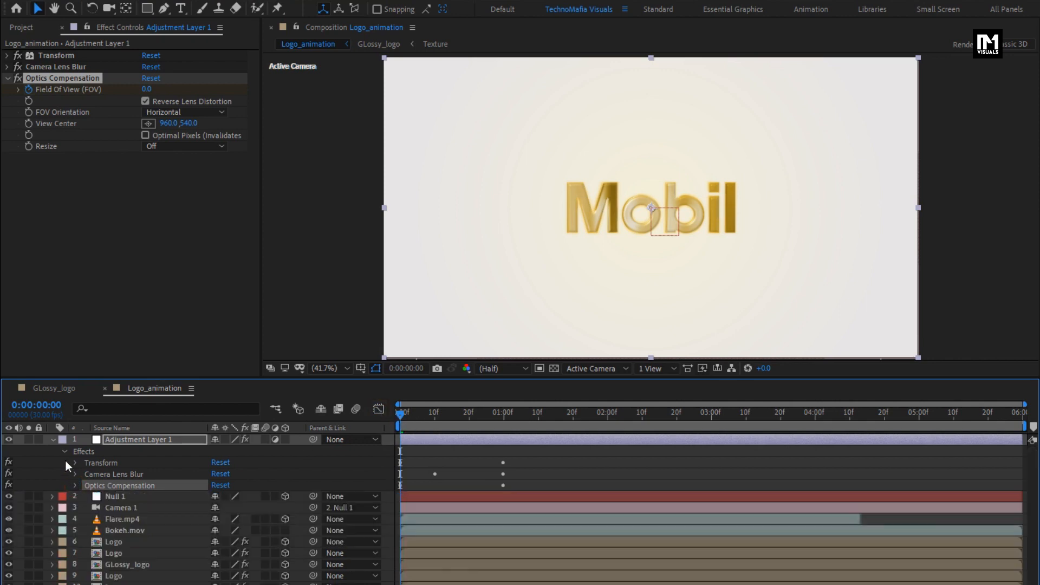
{"action": "left_click", "coordinate": [54, 440]}
- Move Adjustment Layer 1 to start at 0:00:03:00 and check the transition up to 0:00:03:15
{"action": "left_click", "coordinate": [122, 442]}
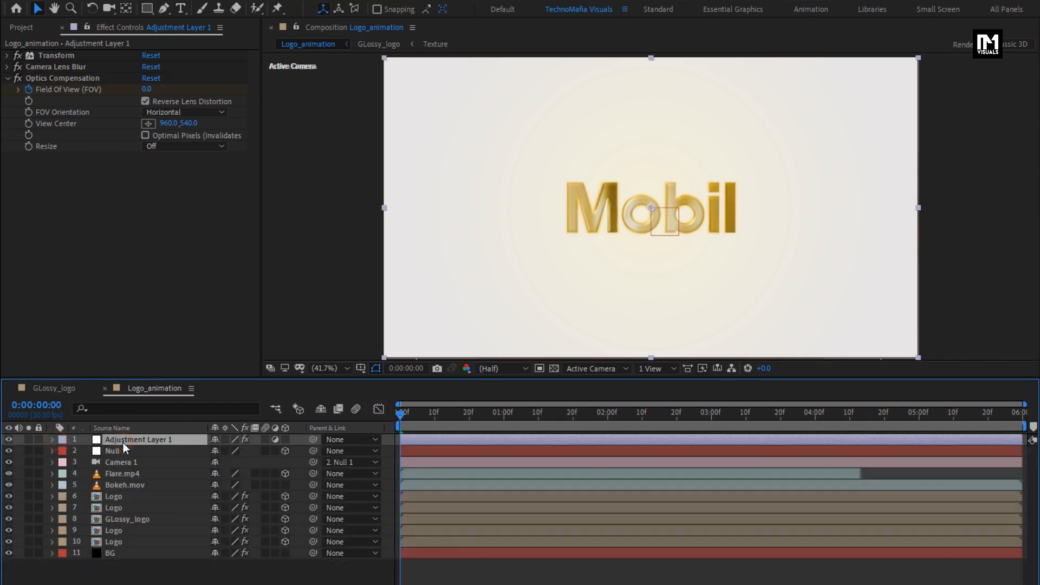
{"action": "left_click", "coordinate": [711, 417]}
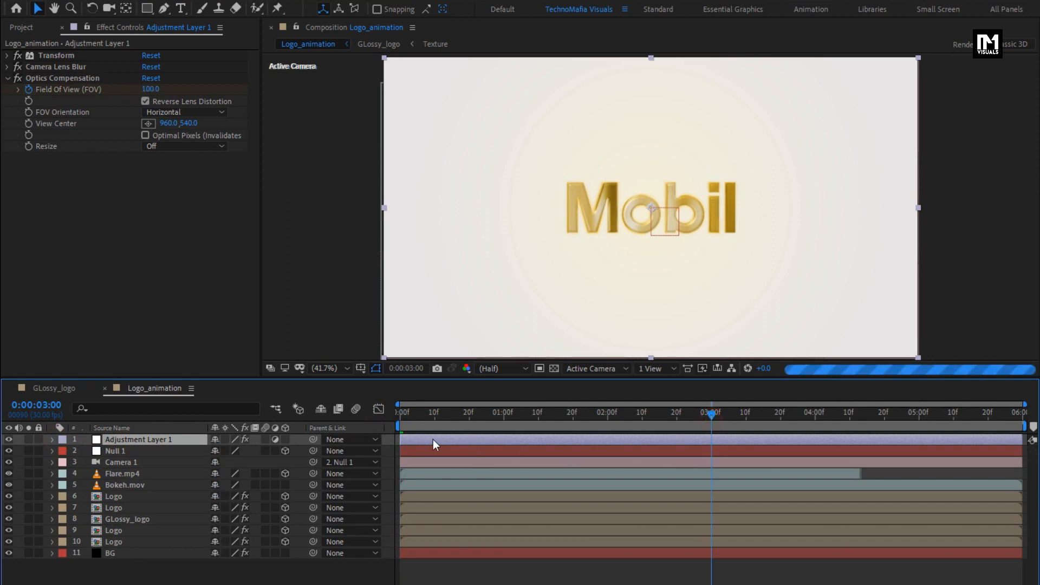
{"action": "left_click_drag", "start_coordinate": [418, 437], "coordinate": [730, 437]}
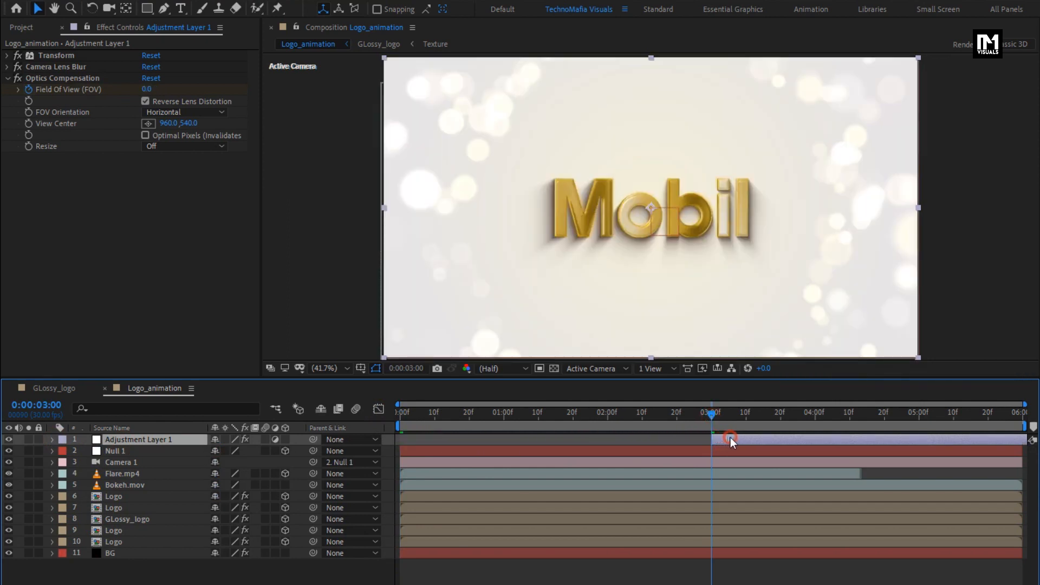
{"action": "left_click_drag", "start_coordinate": [728, 416], "coordinate": [733, 415]}
{"action": "left_click", "coordinate": [764, 416]}
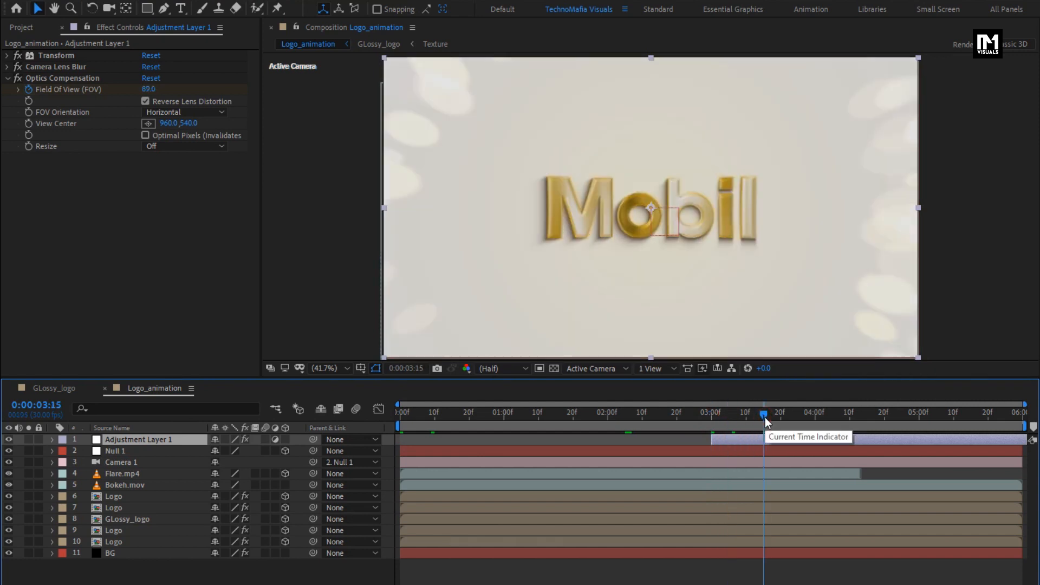
- Duplicate the BG layer, place the copy at the top of the layer stack and start it at 0:00:03:00
{"action": "left_click", "coordinate": [113, 552]}
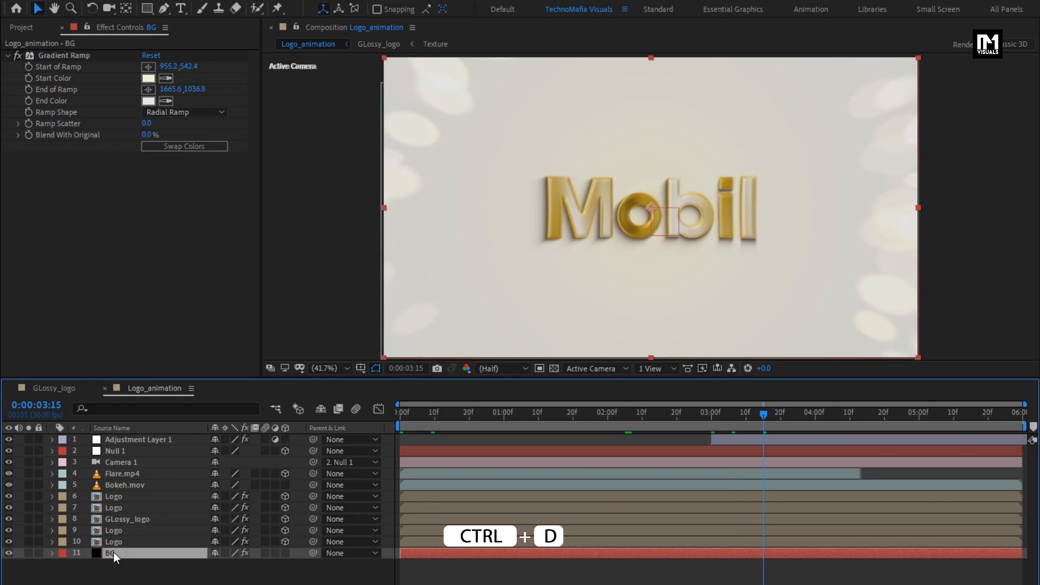
{"action": "key", "text": "ctrl+d"}
{"action": "left_click_drag", "start_coordinate": [115, 553], "coordinate": [118, 437]}
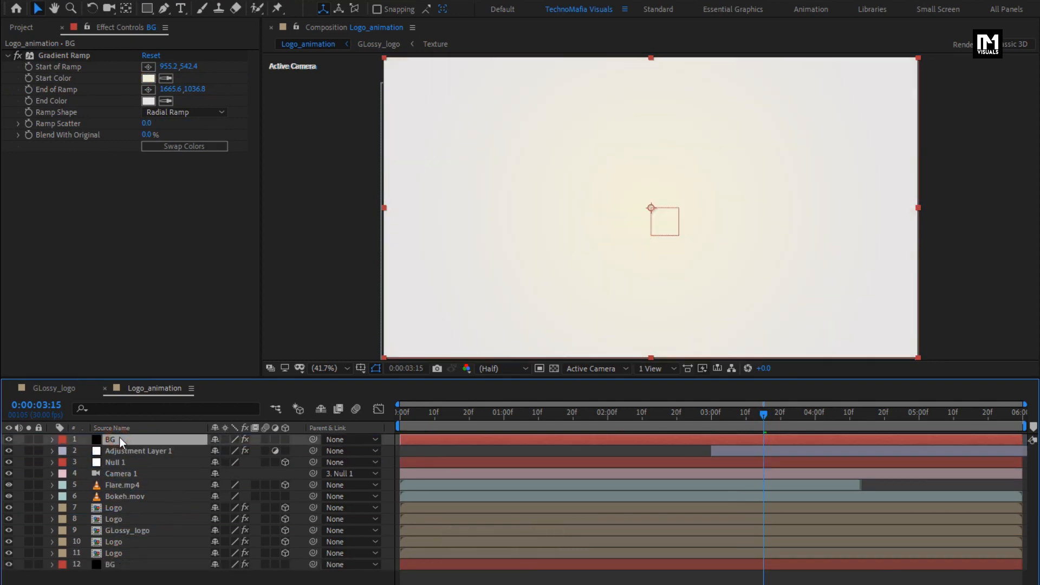
{"action": "left_click_drag", "start_coordinate": [413, 439], "coordinate": [727, 428]}
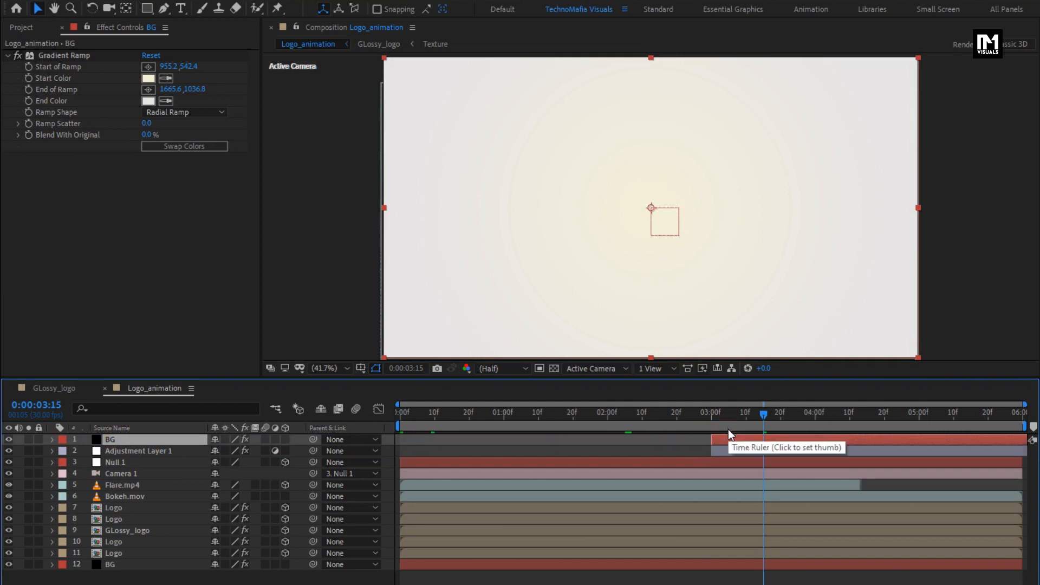
- Set the BG copy's Gradient Ramp start color to near white and its end color to E3DFDF
{"action": "left_click", "coordinate": [873, 415]}
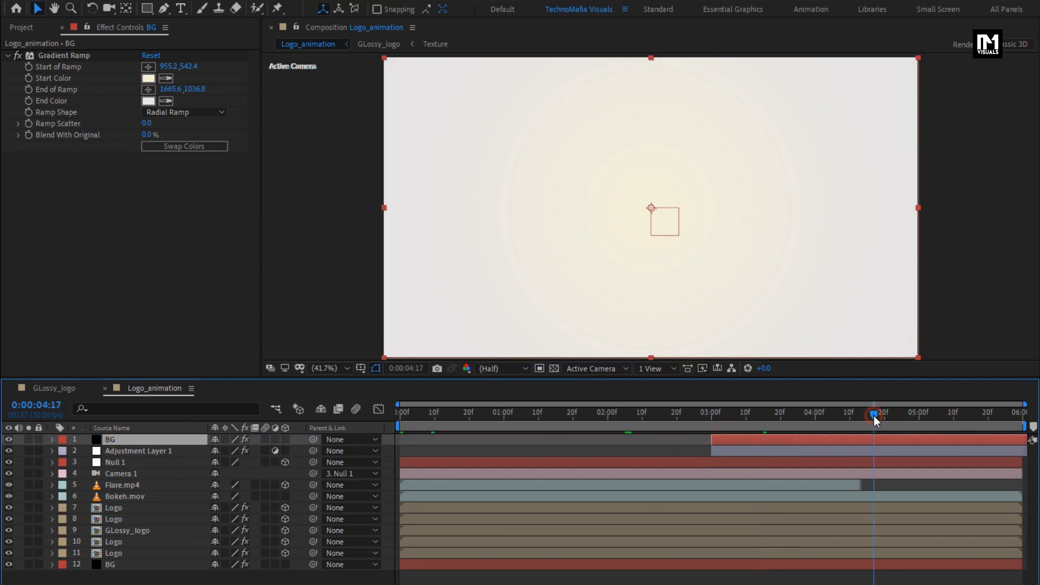
{"action": "left_click", "coordinate": [154, 80]}
{"action": "left_click_drag", "start_coordinate": [145, 182], "coordinate": [140, 180]}
{"action": "left_click", "coordinate": [417, 177]}
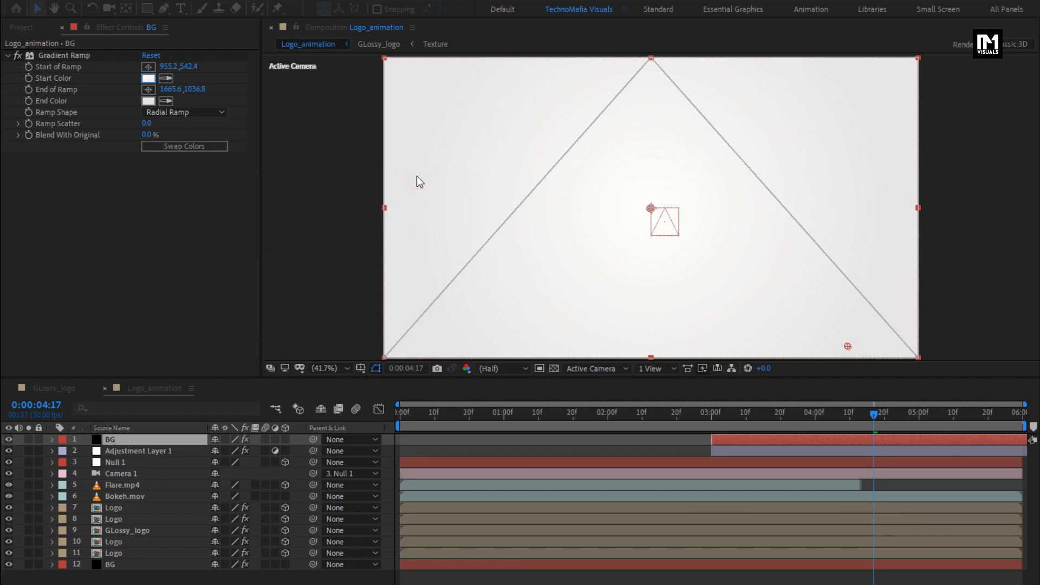
{"action": "left_click", "coordinate": [146, 102]}
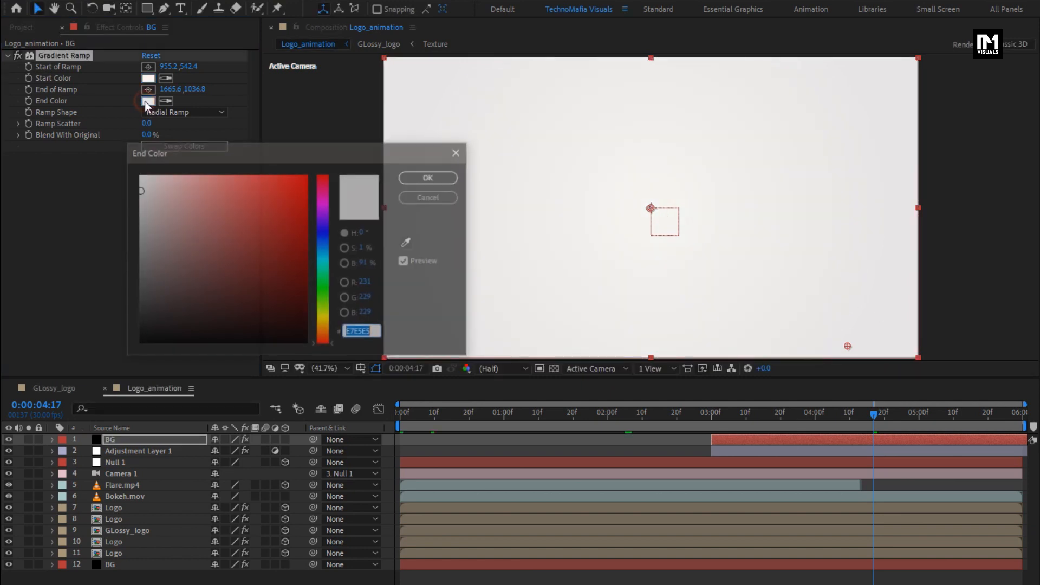
{"action": "left_click_drag", "start_coordinate": [140, 175], "coordinate": [141, 194]}
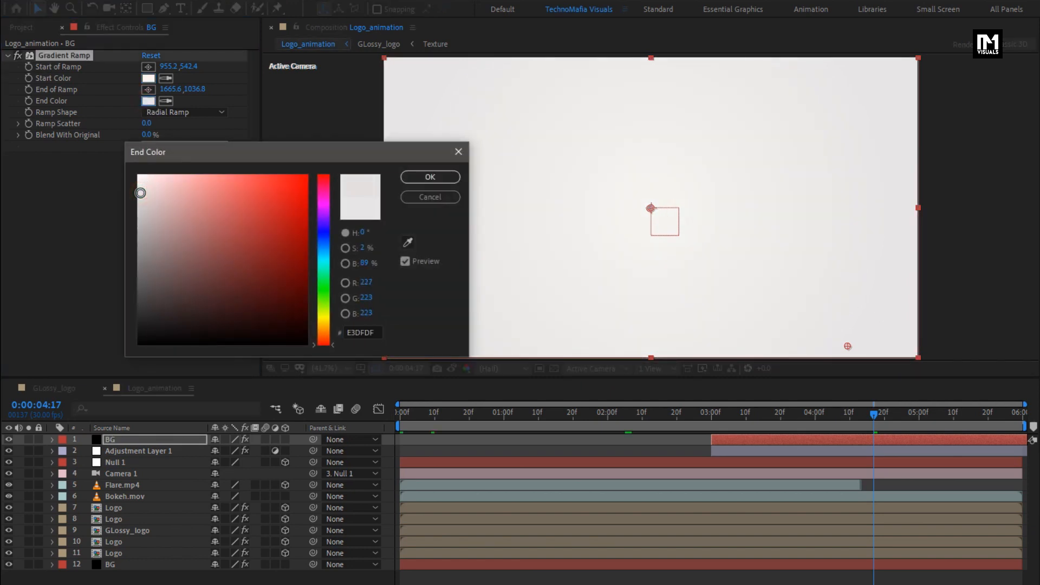
{"action": "left_click", "coordinate": [431, 178]}
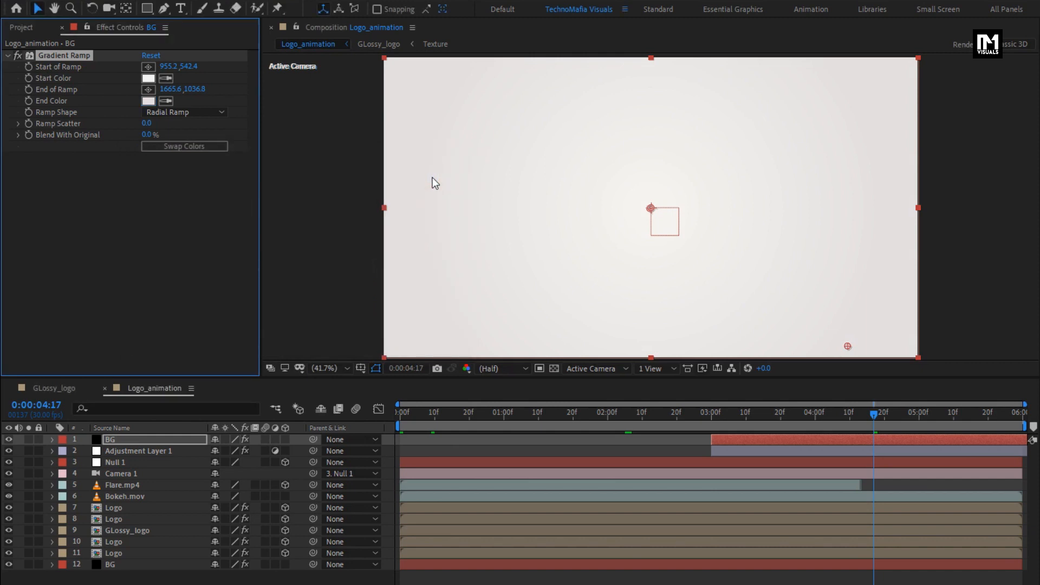
- Place the Logo composition from the project at the top of the layer stack and reveal its opacity property
{"action": "left_click", "coordinate": [21, 27]}
{"action": "left_click_drag", "start_coordinate": [48, 191], "coordinate": [148, 434]}
{"action": "key", "text": "t"}
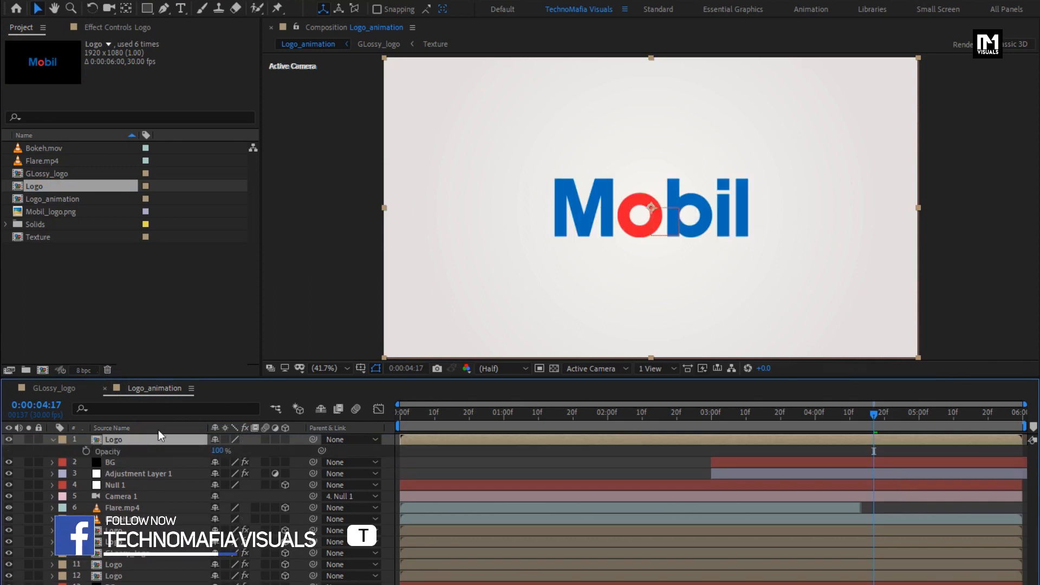
- Keyframe the top Logo layer's opacity from 0% at 0:00:00:00 to 100% at 0:00:01:00
{"action": "left_click", "coordinate": [505, 417]}
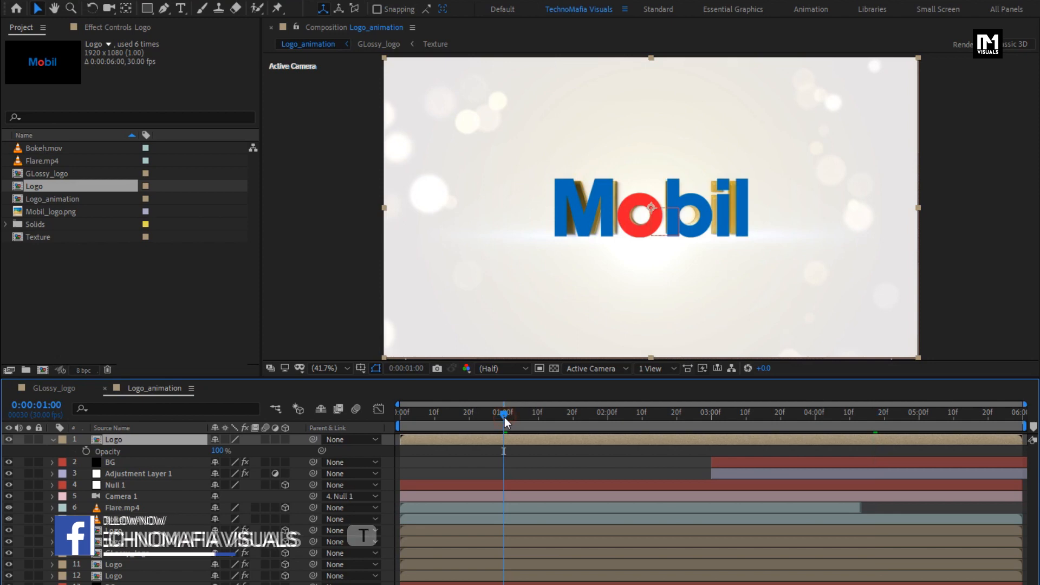
{"action": "left_click", "coordinate": [86, 452]}
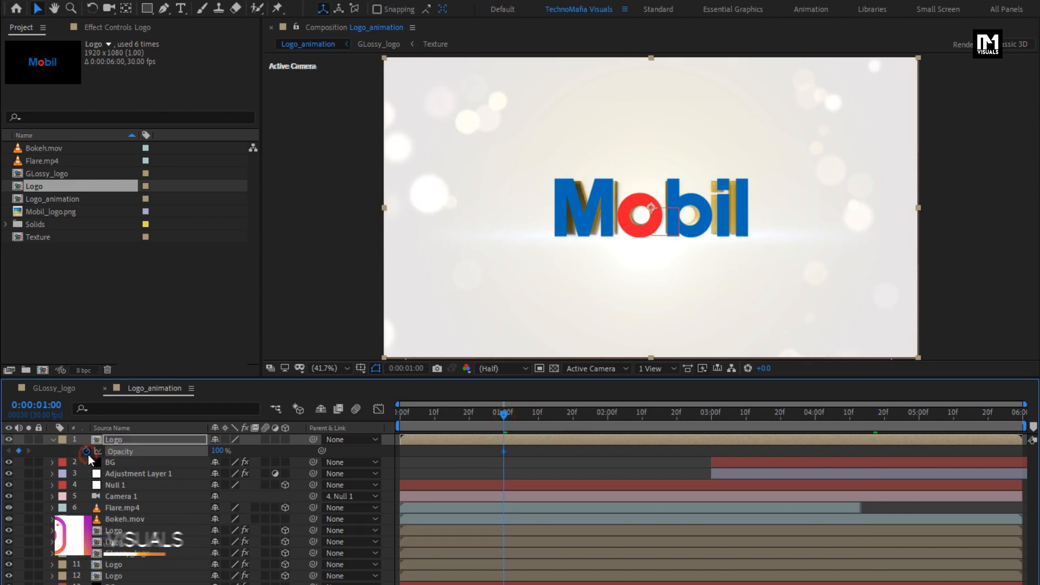
{"action": "left_click_drag", "start_coordinate": [415, 419], "coordinate": [363, 414]}
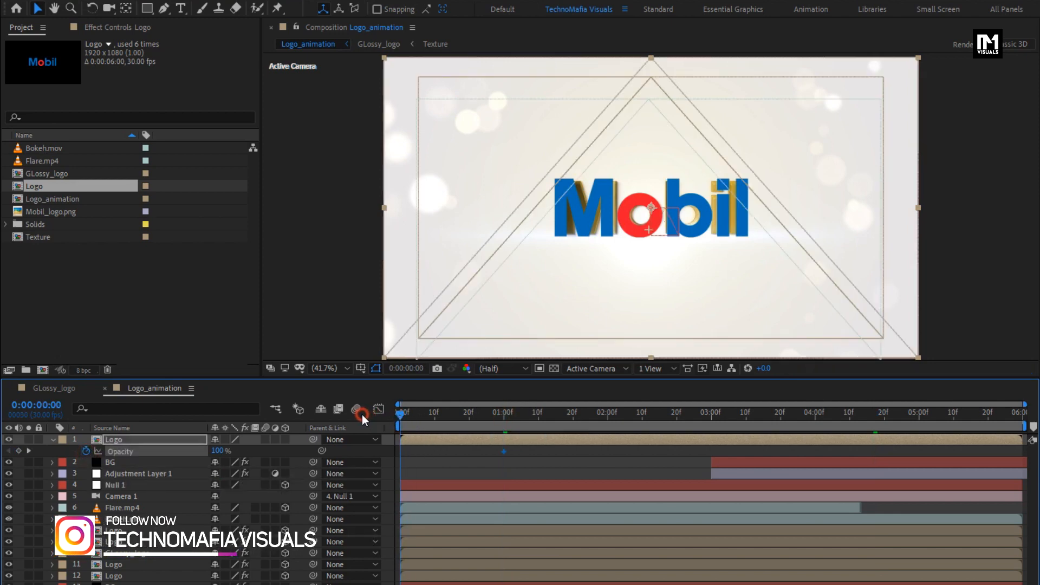
{"action": "left_click", "coordinate": [223, 450]}
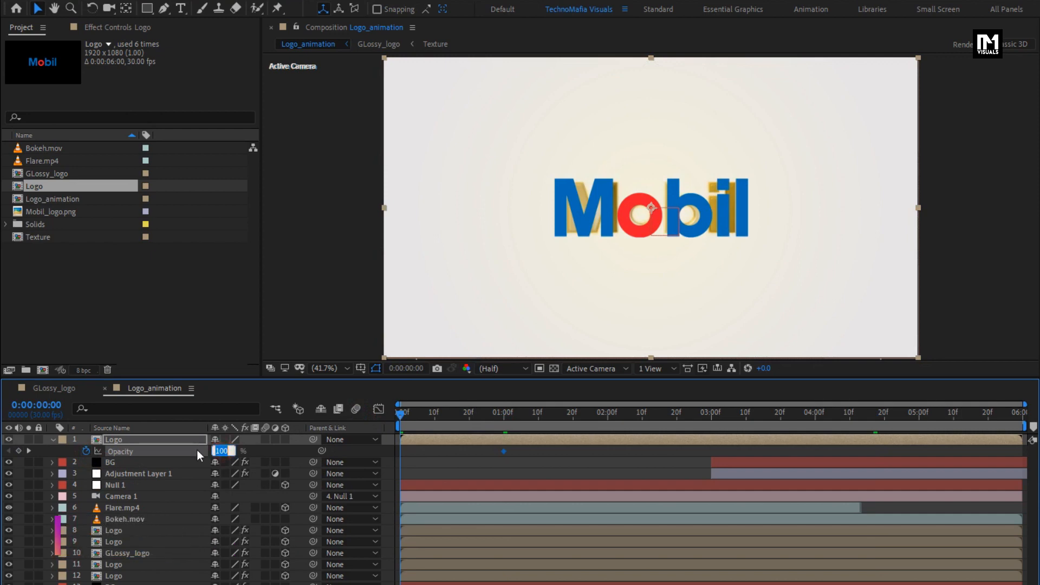
{"action": "type", "text": "0"}
{"action": "key", "text": "Return"}
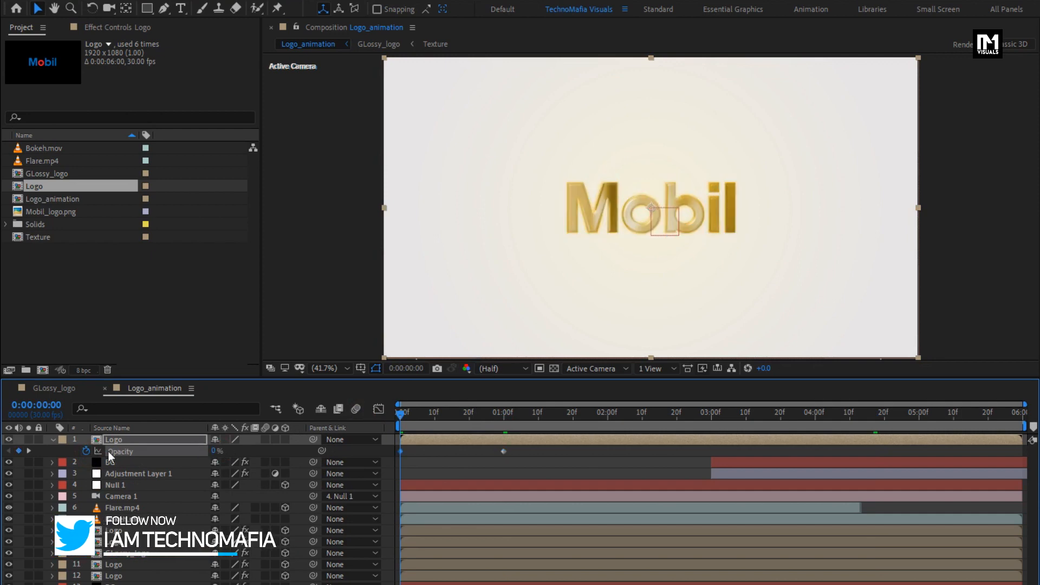
- Collapse the top Logo layer, move it to start at 0:00:03:00 and check its fade-in up to 0:00:03:15
{"action": "left_click", "coordinate": [54, 441]}
{"action": "left_click_drag", "start_coordinate": [431, 434], "coordinate": [733, 420]}
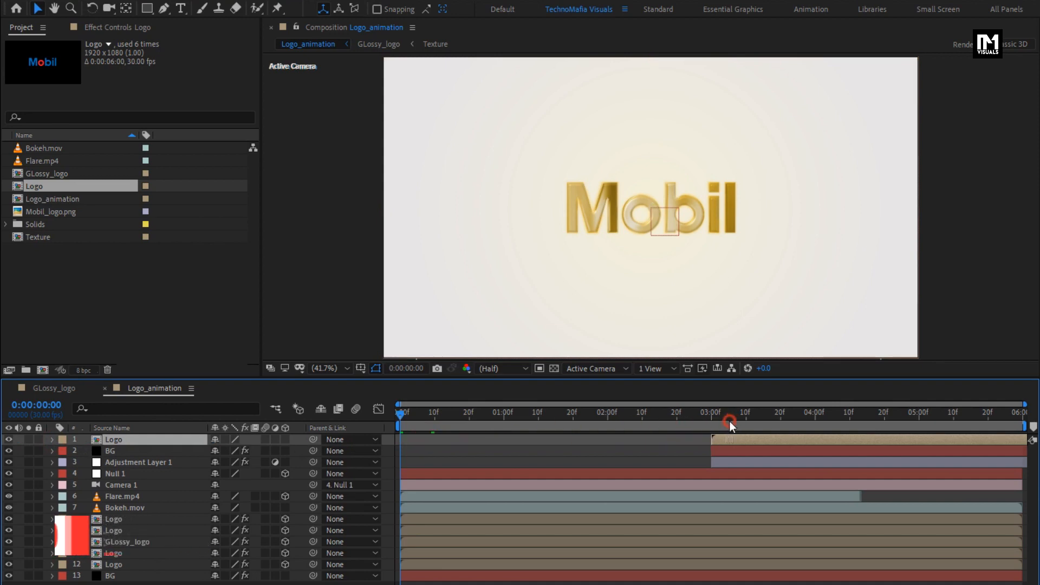
{"action": "left_click", "coordinate": [723, 412]}
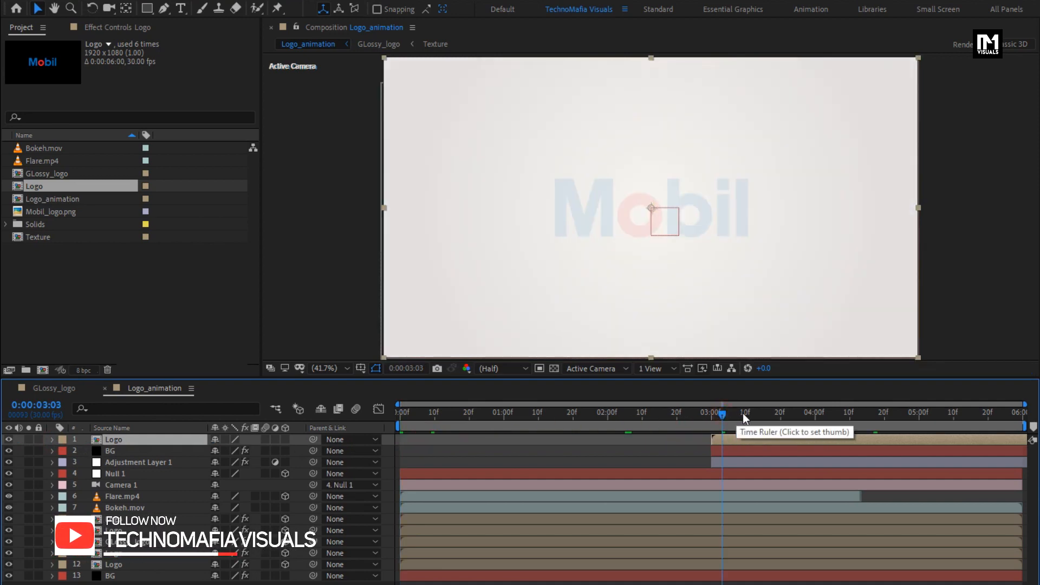
{"action": "left_click", "coordinate": [762, 413]}
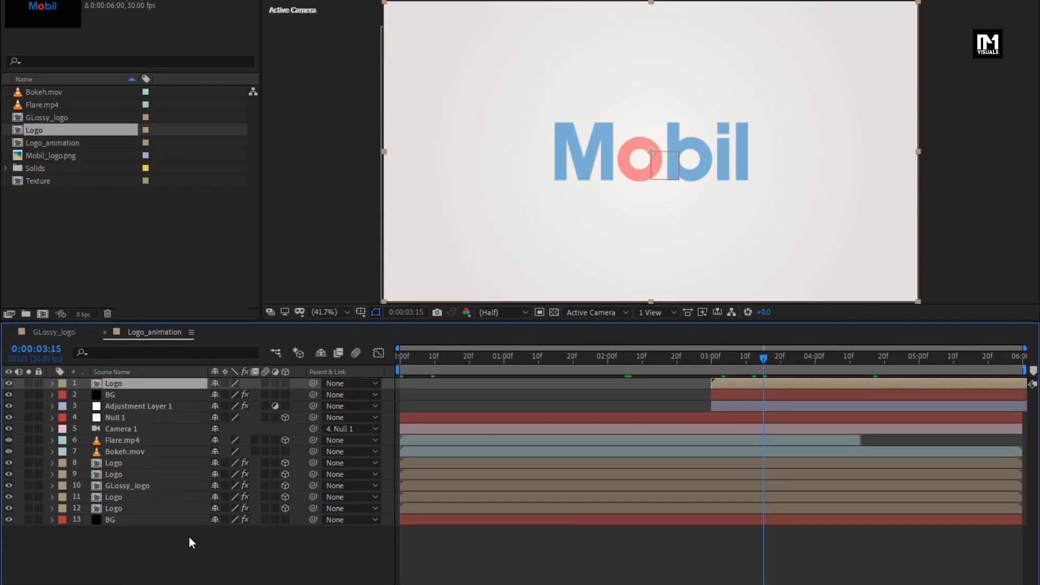
- Create a black 1920 x 1080 px solid named BLack at the top of the layer stack
{"action": "left_click", "coordinate": [178, 540]}
{"action": "right_click", "coordinate": [178, 541]}
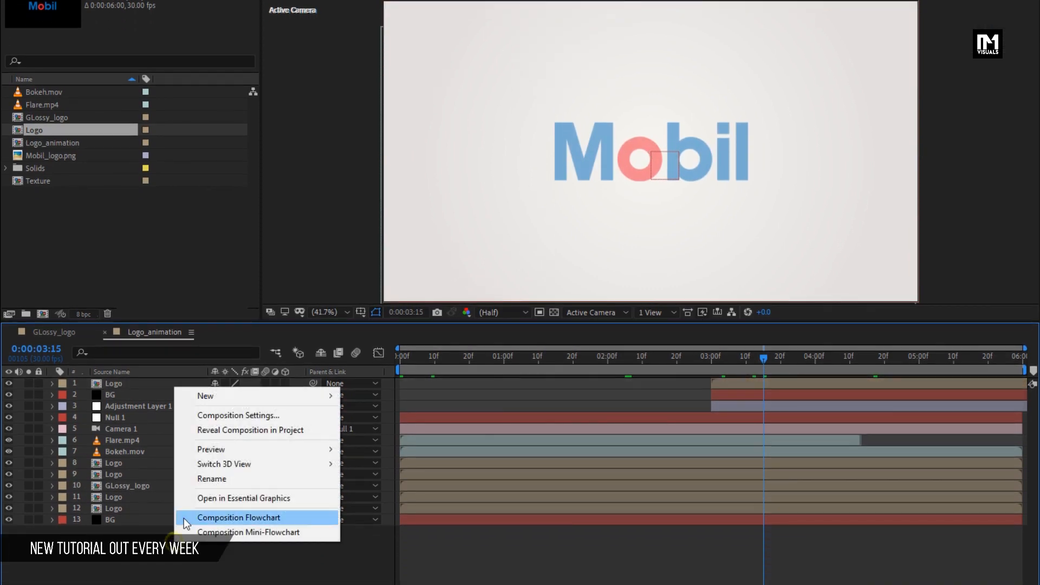
{"action": "mouse_move", "coordinate": [212, 399]}
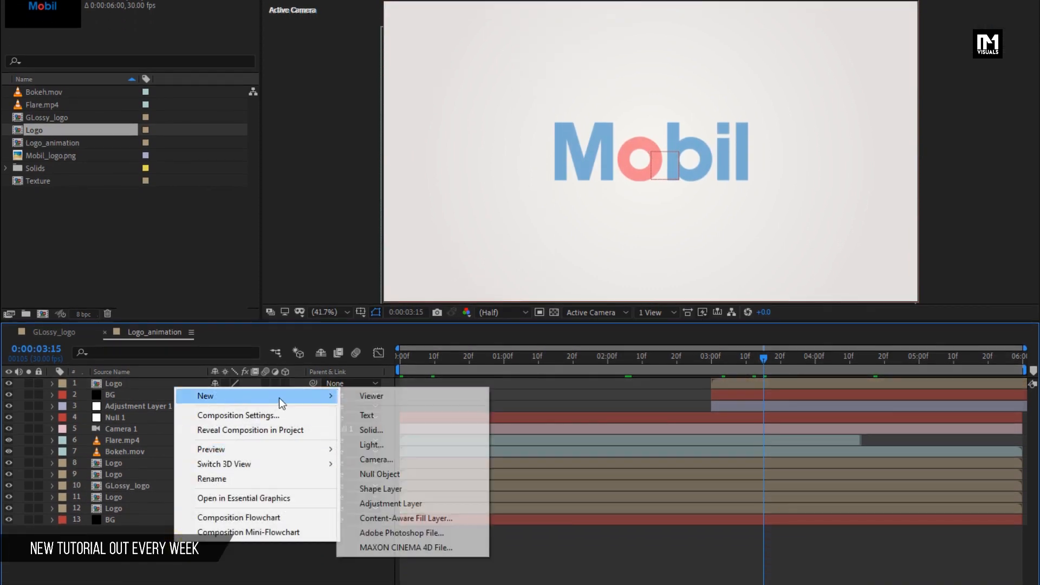
{"action": "left_click", "coordinate": [395, 435]}
{"action": "type", "text": "BLack"}
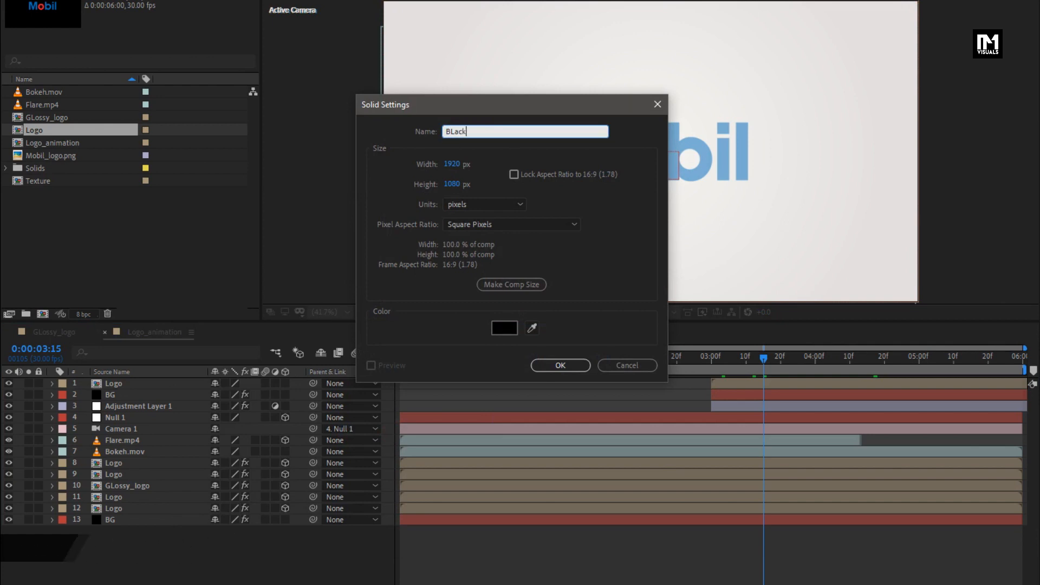
{"action": "left_click", "coordinate": [559, 365]}
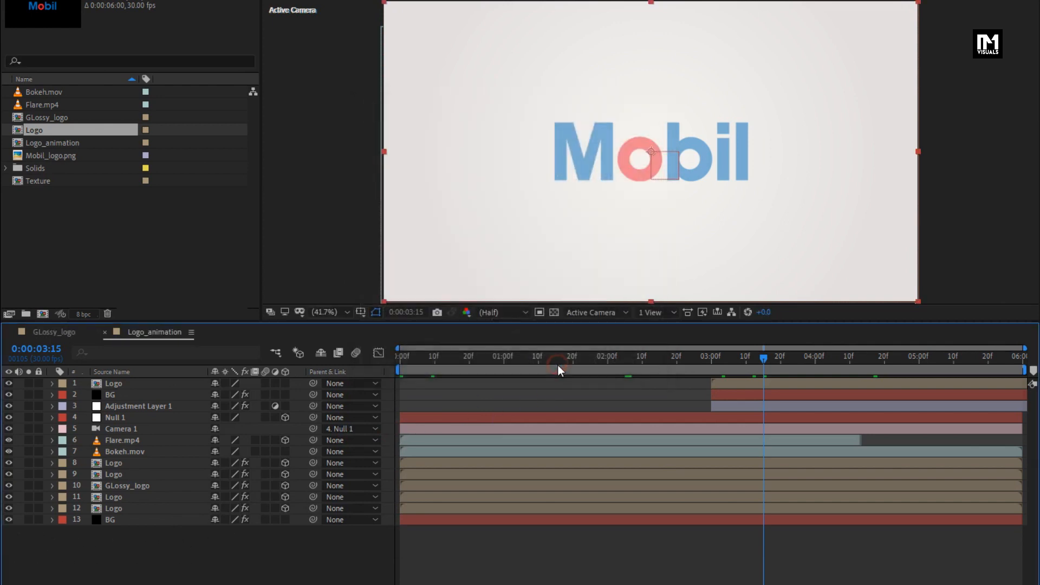
- Keyframe the BLack layer's opacity from 100% at 0:00:00:00 to 0% at 0:00:01:00
{"action": "key", "text": "t"}
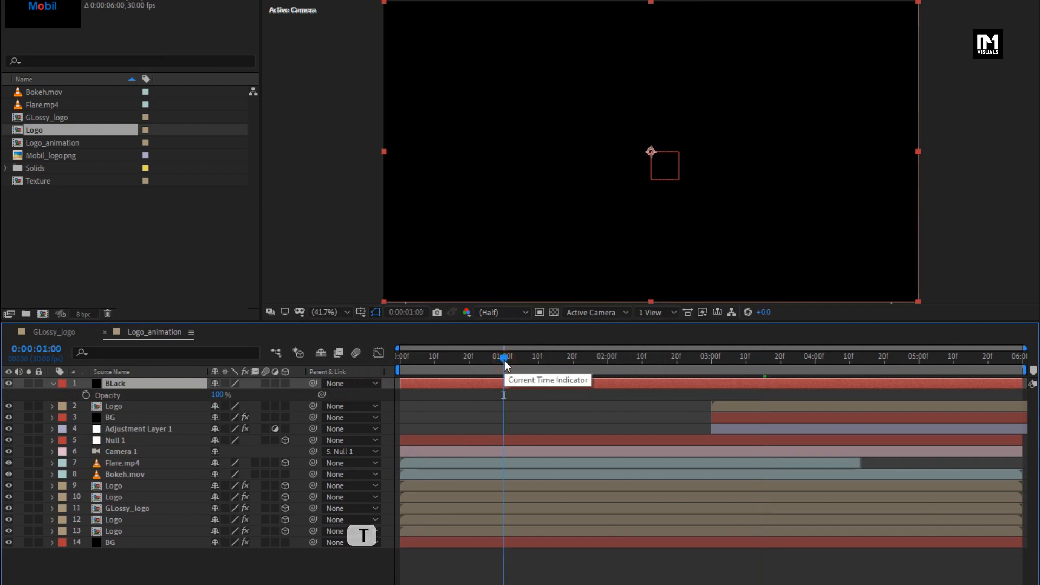
{"action": "left_click", "coordinate": [393, 361]}
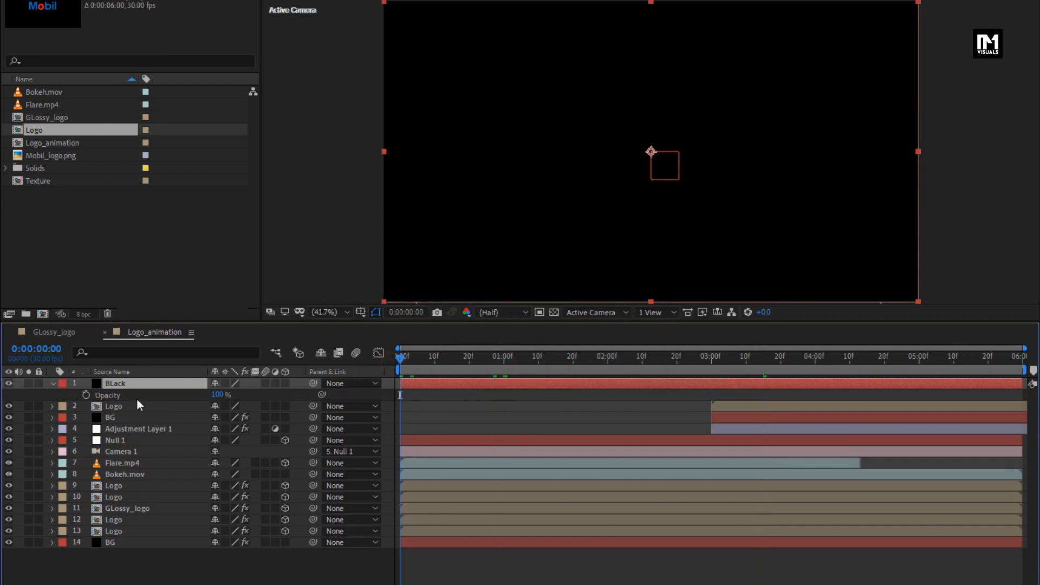
{"action": "left_click", "coordinate": [86, 395]}
{"action": "left_click", "coordinate": [503, 363]}
{"action": "left_click_drag", "start_coordinate": [218, 395], "coordinate": [50, 403]}
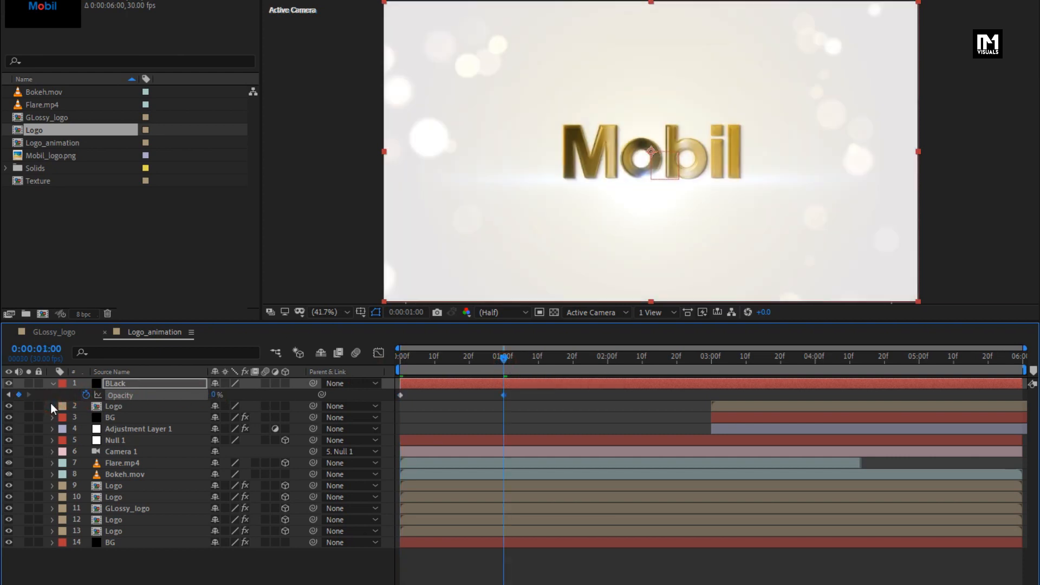
- Add BLack opacity keyframes of 0% at 0:00:05:00 and 100% at 0:00:05:29, and collapse the layer
{"action": "left_click_drag", "start_coordinate": [790, 359], "coordinate": [921, 362]}
{"action": "left_click", "coordinate": [920, 360]}
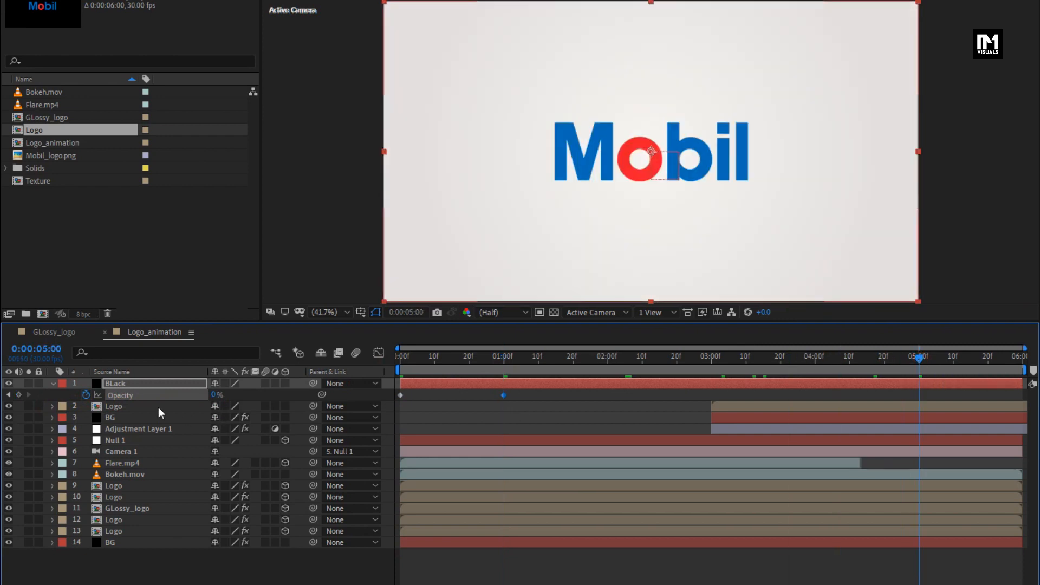
{"action": "left_click", "coordinate": [1022, 358]}
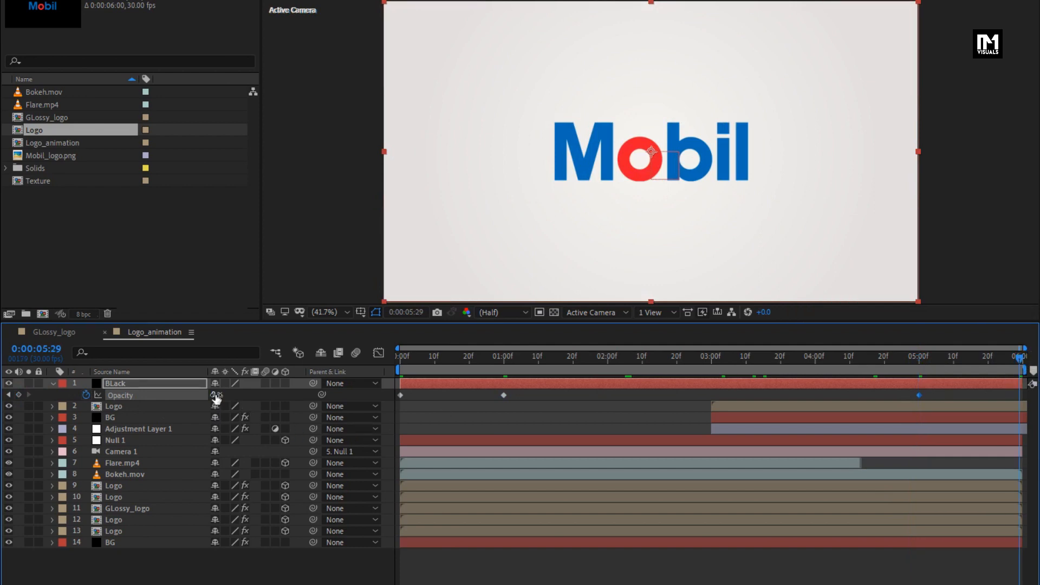
{"action": "type", "text": "100"}
{"action": "key", "text": "Return"}
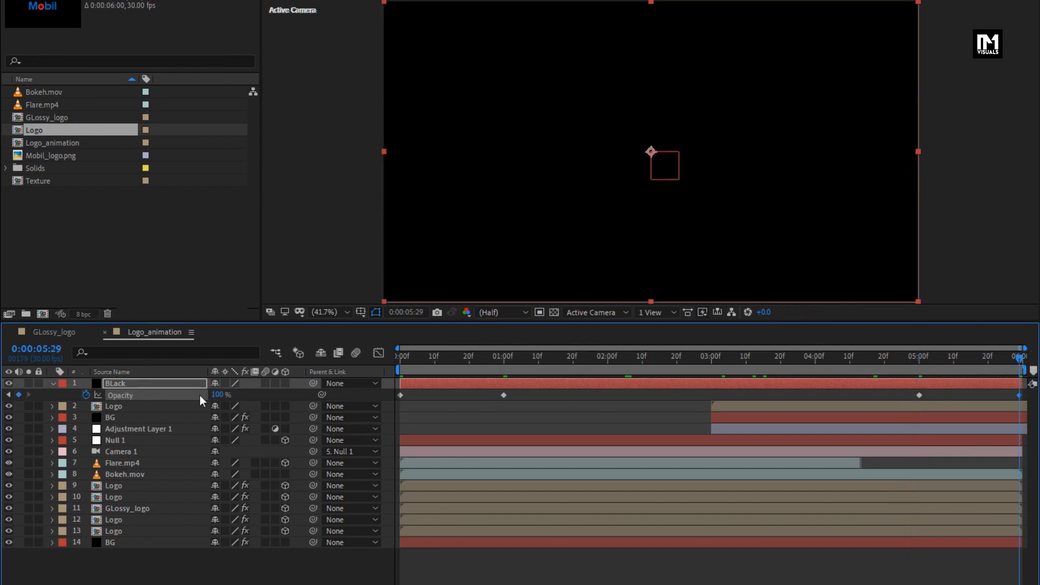
{"action": "left_click", "coordinate": [54, 384]}
- Create a black 1920 x 1080 px solid named Frame above the BLack layer
{"action": "left_click", "coordinate": [646, 362]}
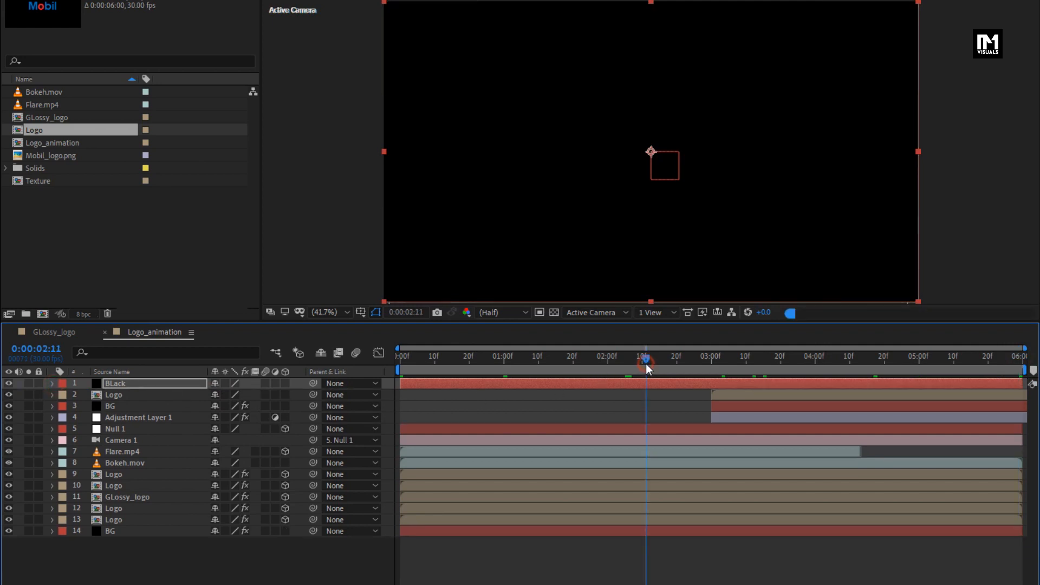
{"action": "left_click", "coordinate": [179, 551]}
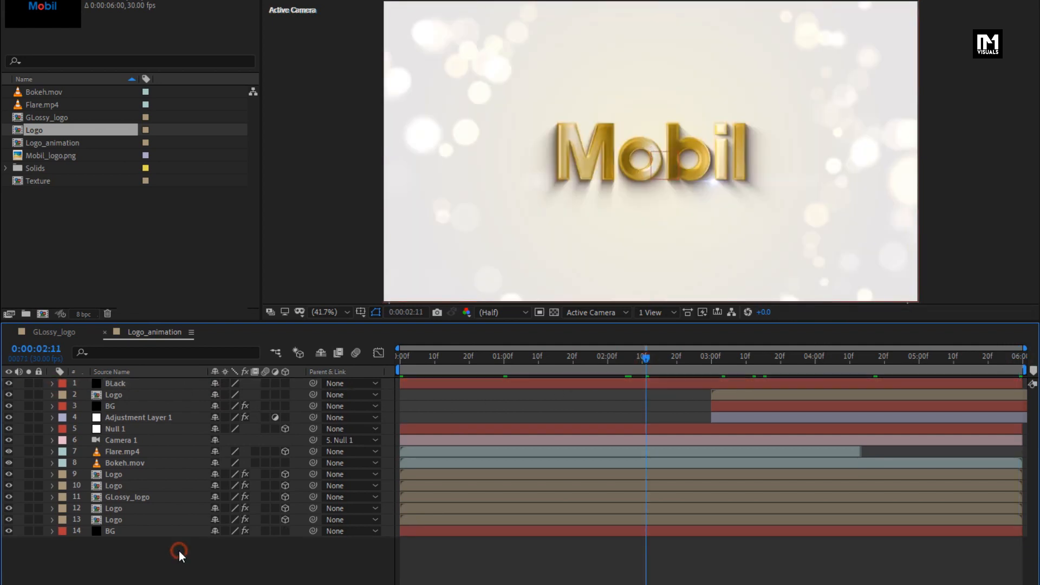
{"action": "right_click", "coordinate": [178, 552]}
{"action": "mouse_move", "coordinate": [220, 405]}
{"action": "left_click", "coordinate": [407, 437]}
{"action": "type", "text": "Frame"}
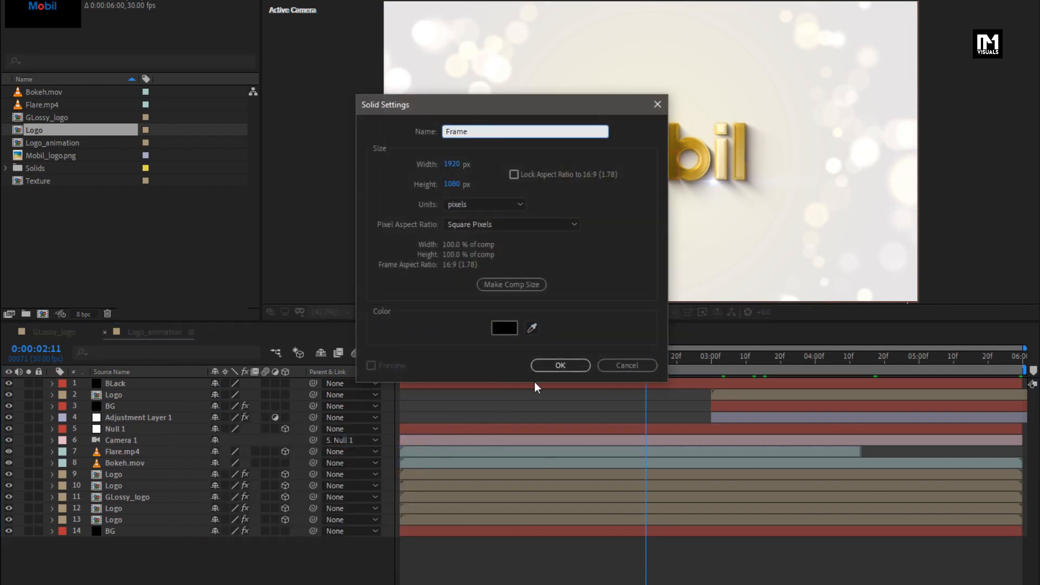
{"action": "left_click", "coordinate": [550, 366]}
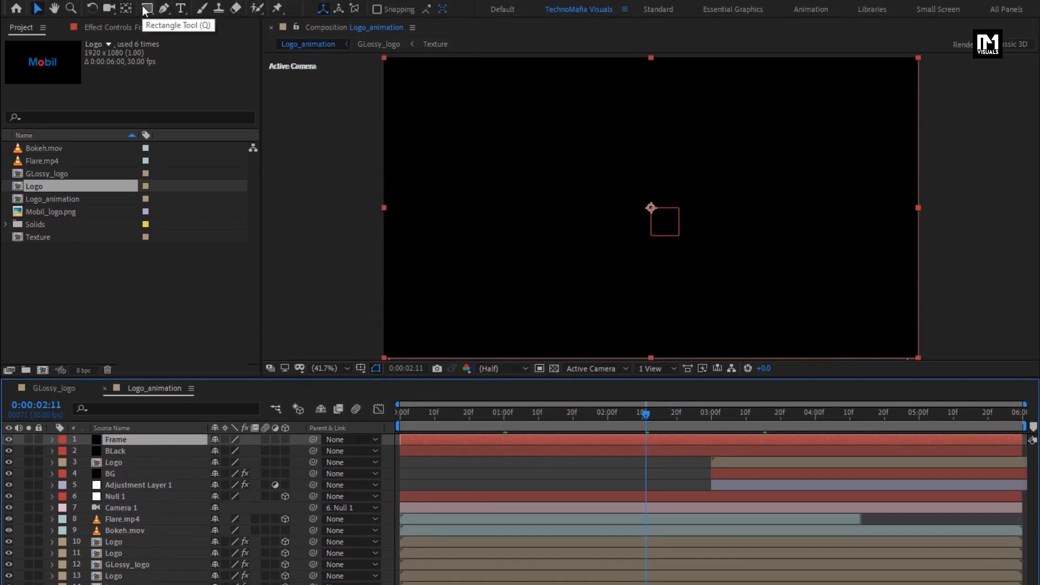
- Add a full-size rectangular mask to the Frame solid and expand the mask's properties
{"action": "double_click", "coordinate": [145, 10]}
{"action": "left_click", "coordinate": [52, 440]}
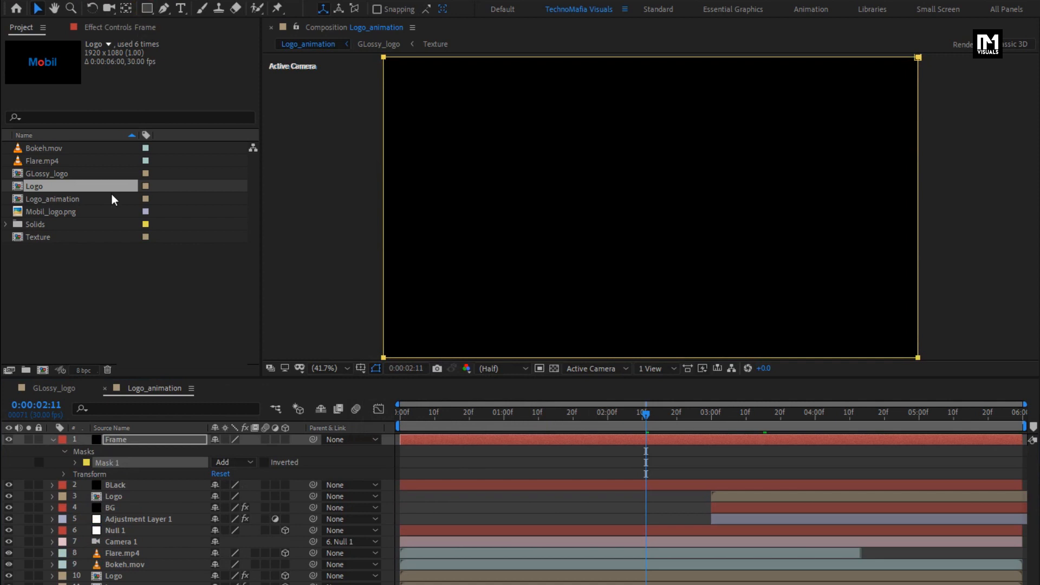
{"action": "left_click", "coordinate": [75, 463]}
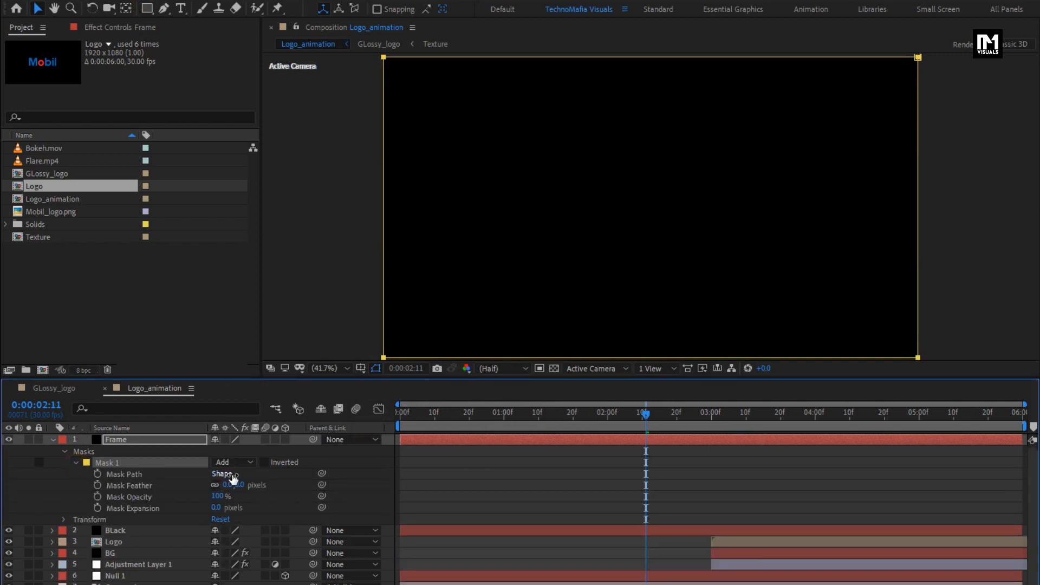
- Inset the Frame mask's top and bottom edges by 10% using % of source units, and invert the mask to form letterbox bars
{"action": "left_click", "coordinate": [232, 475]}
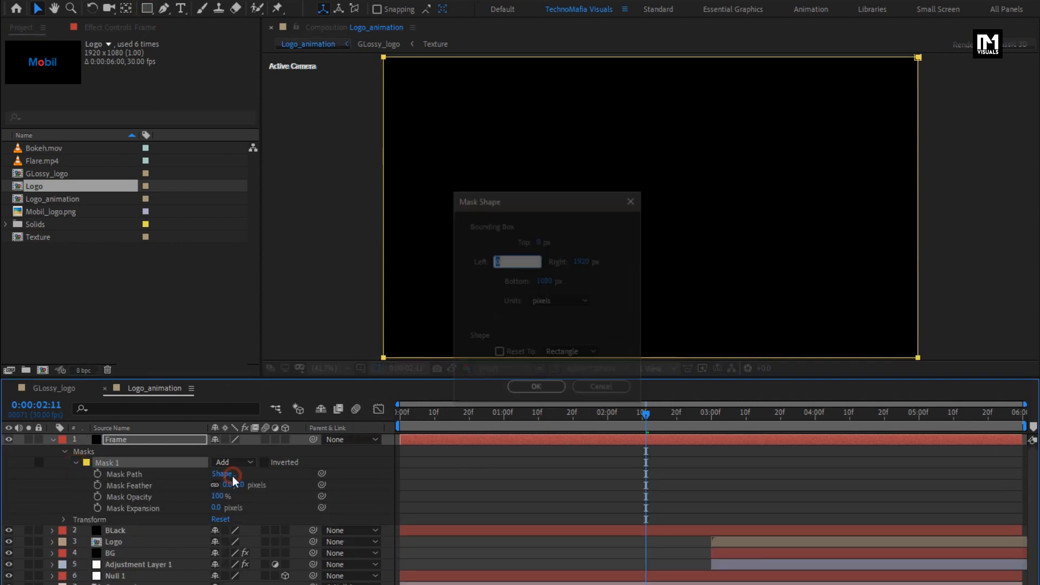
{"action": "left_click", "coordinate": [560, 302]}
{"action": "left_click", "coordinate": [581, 360]}
{"action": "left_click", "coordinate": [538, 241]}
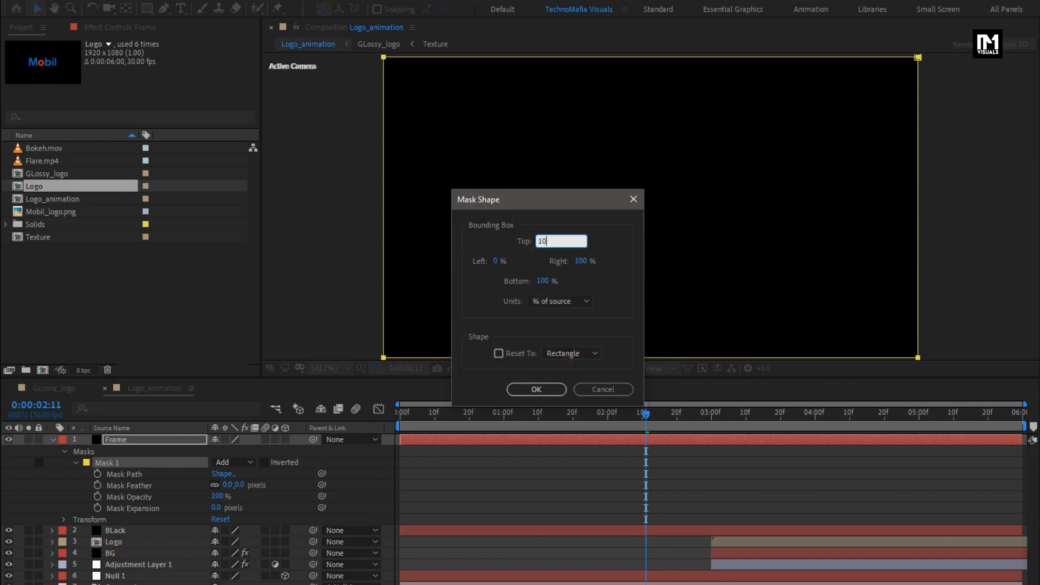
{"action": "type", "text": "10"}
{"action": "left_click", "coordinate": [540, 281]}
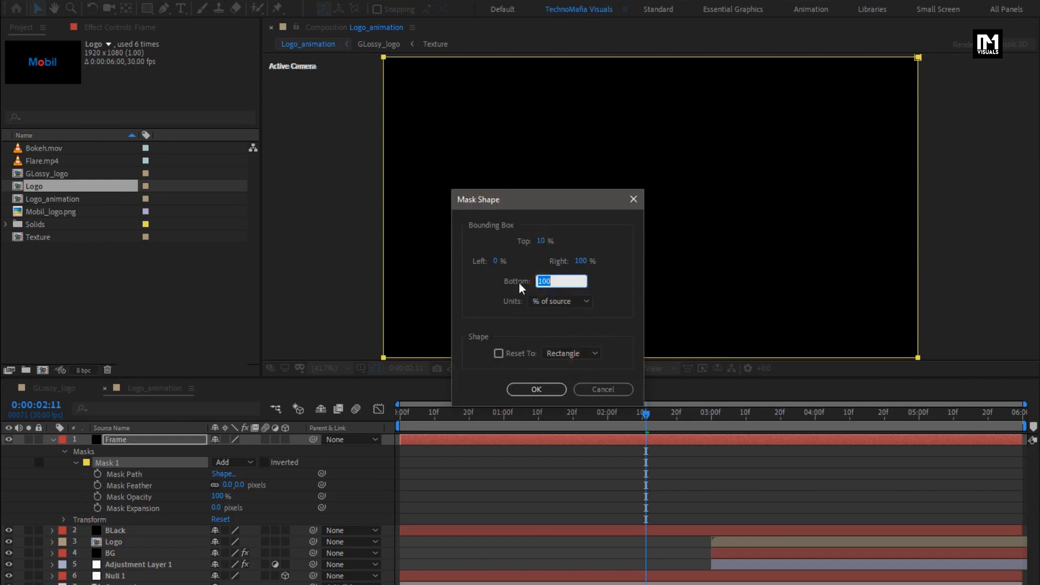
{"action": "left_click", "coordinate": [536, 390]}
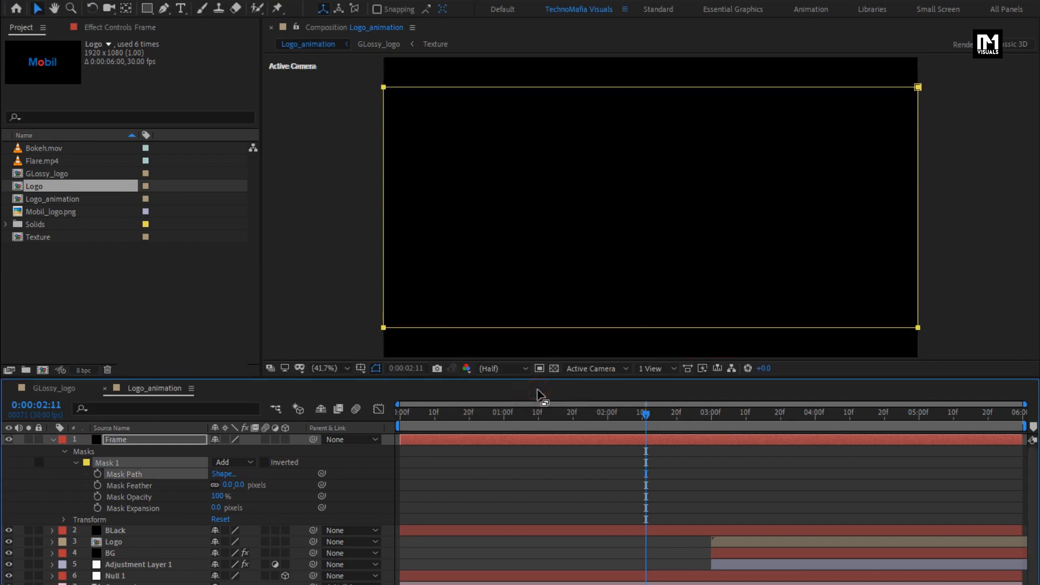
{"action": "left_click", "coordinate": [262, 464]}
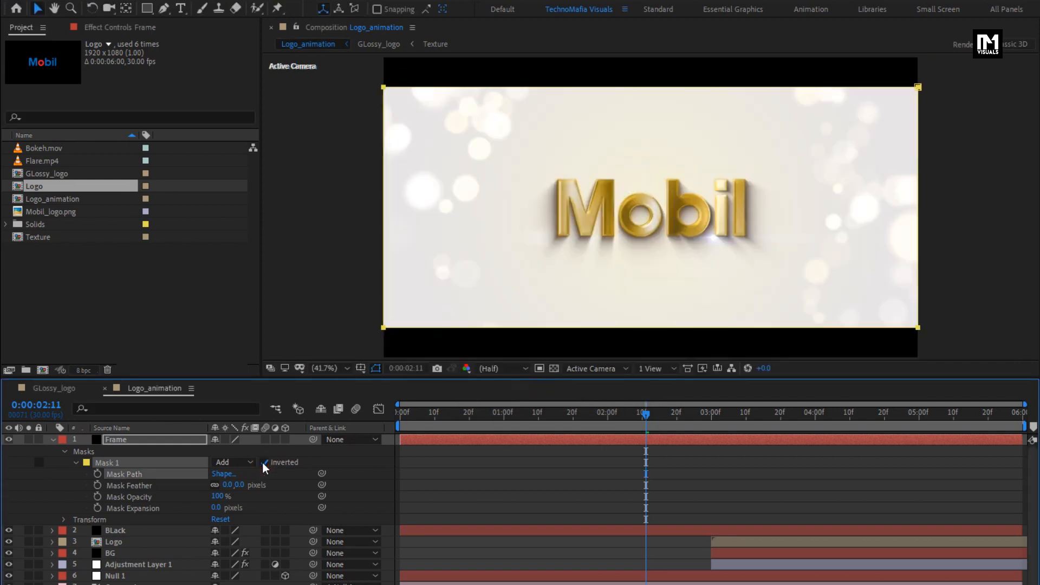
{"action": "left_click", "coordinate": [51, 439]}
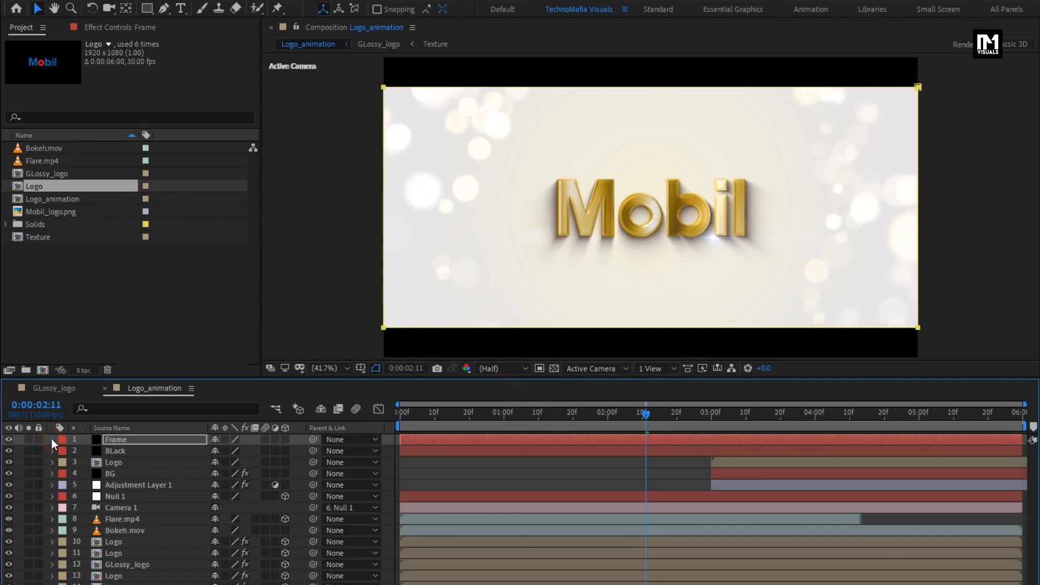
- Preview the composition from the start and examine the transition between 0:00:03:00 and 0:00:03:24
{"action": "left_click", "coordinate": [399, 415]}
{"action": "key", "text": "space"}
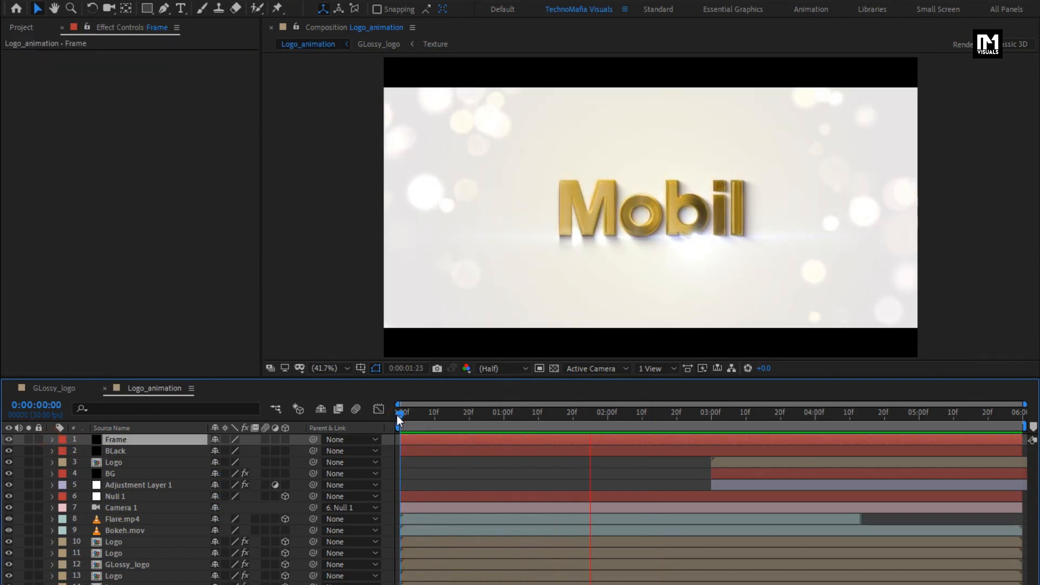
{"action": "left_click", "coordinate": [711, 416]}
{"action": "left_click_drag", "start_coordinate": [710, 416], "coordinate": [796, 414]}
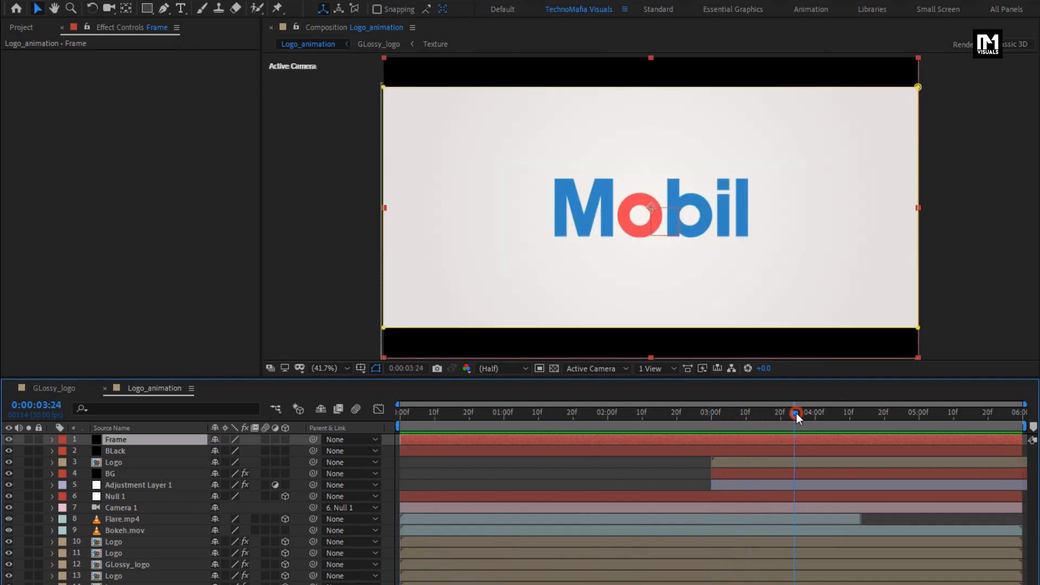
- Keyframe the upper BG layer's opacity from 0% at 0:00:03:00 to 100% at 0:00:04:00 and preview the composition from the start
{"action": "left_click", "coordinate": [116, 473]}
{"action": "key", "text": "t"}
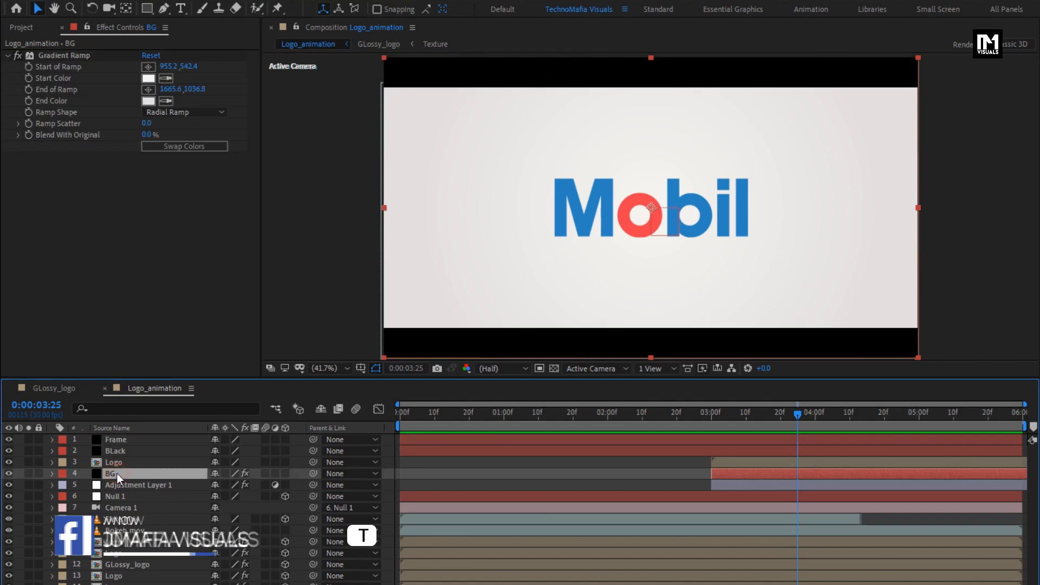
{"action": "left_click", "coordinate": [817, 419]}
{"action": "left_click_drag", "start_coordinate": [817, 419], "coordinate": [814, 419]}
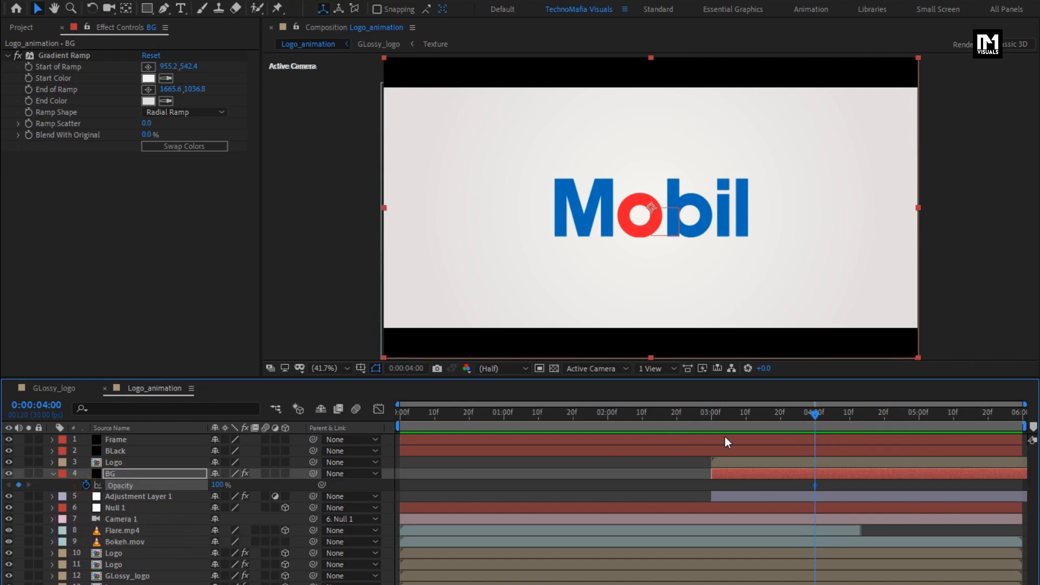
{"action": "left_click", "coordinate": [711, 417]}
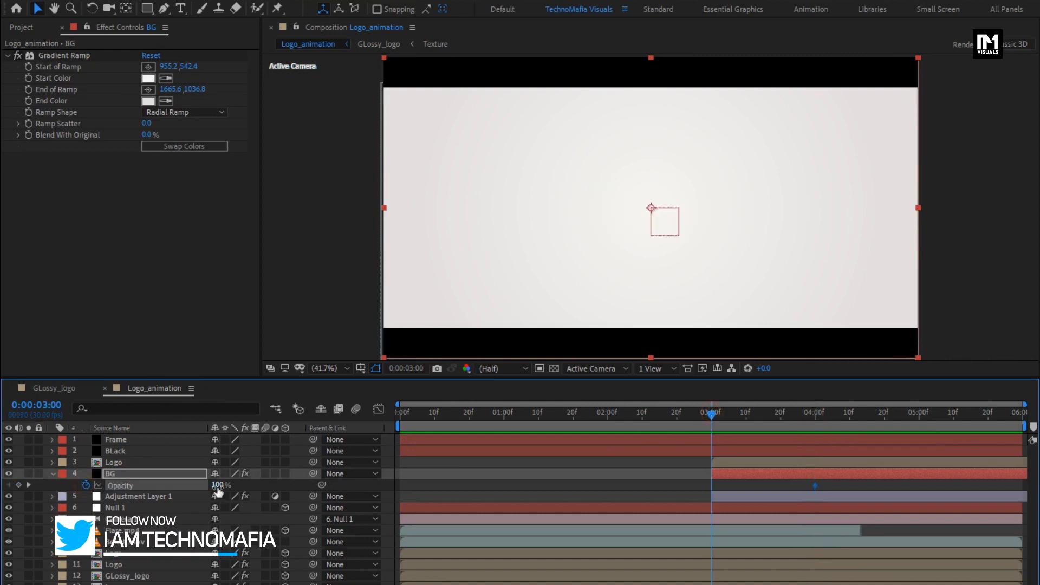
{"action": "type", "text": "0"}
{"action": "key", "text": "Return"}
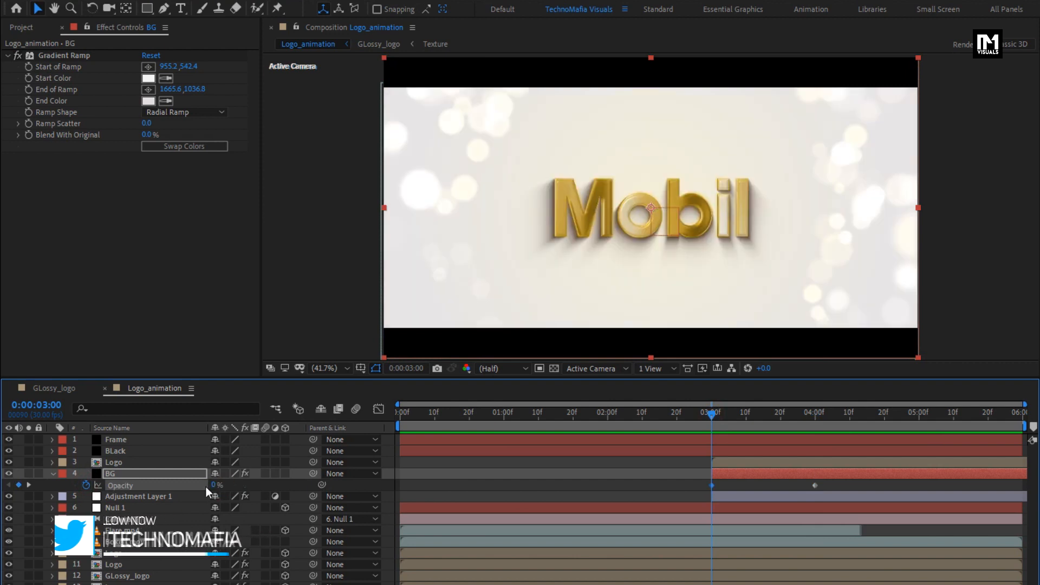
{"action": "left_click", "coordinate": [58, 475]}
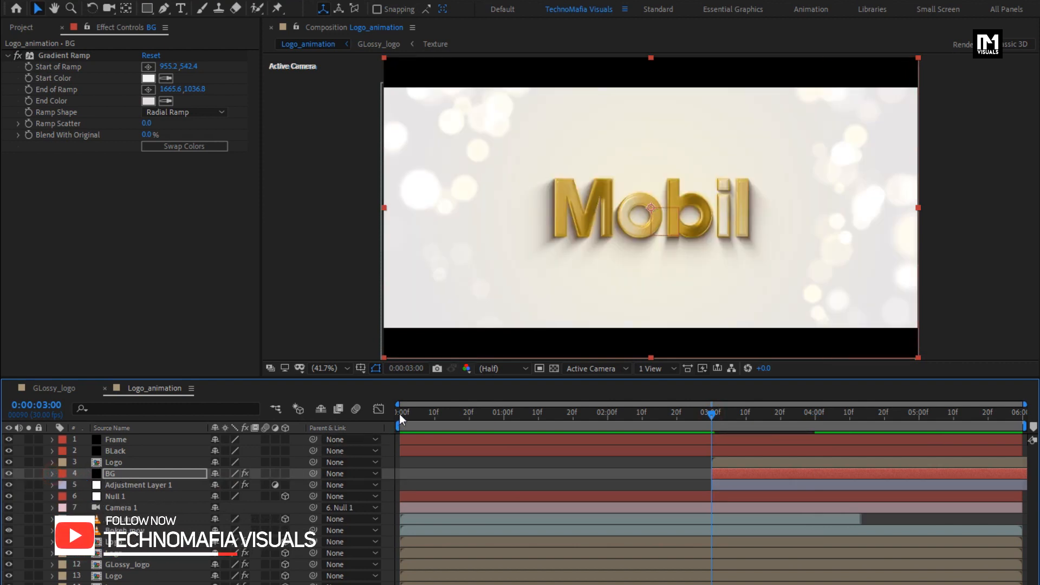
{"action": "left_click", "coordinate": [399, 414]}
{"action": "key", "text": "space"}
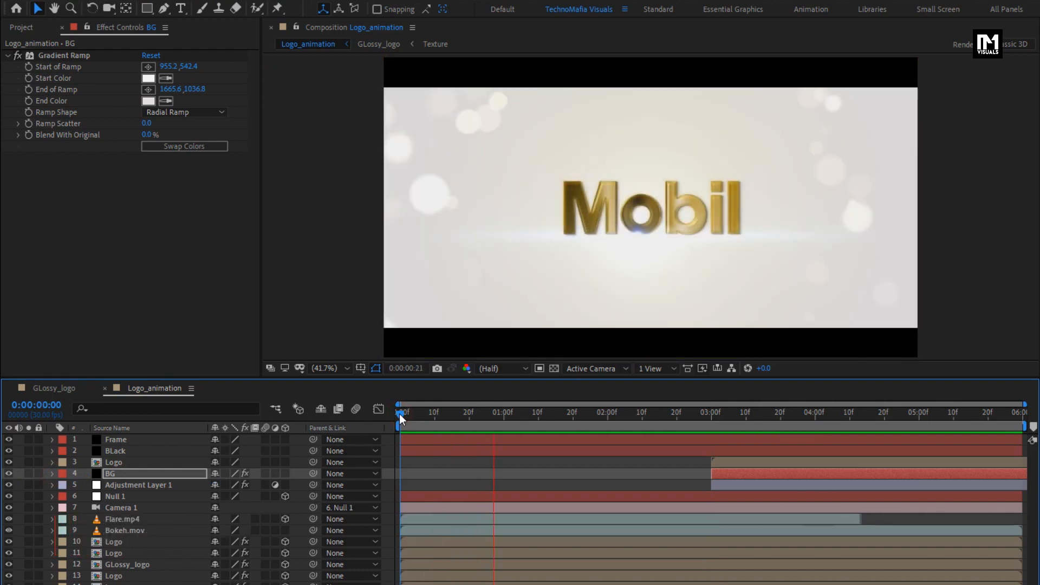